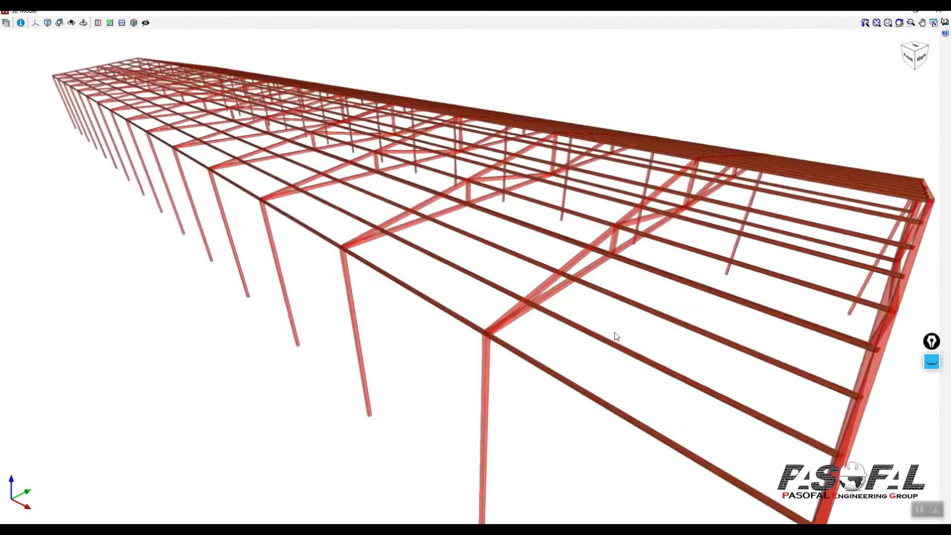
pyautogui.scroll(-4, 615, 333)
pyautogui.scroll(4, 484, 309)
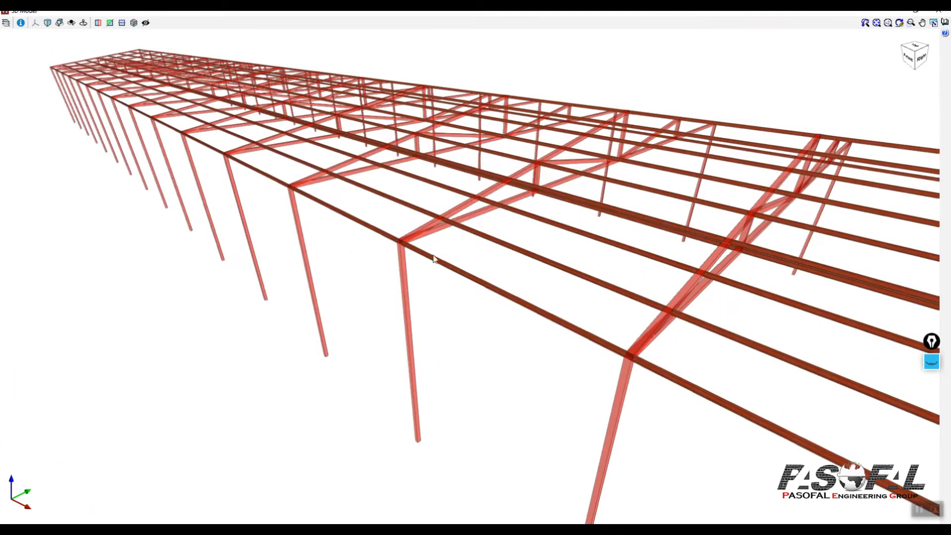
pyautogui.scroll(-5, 434, 259)
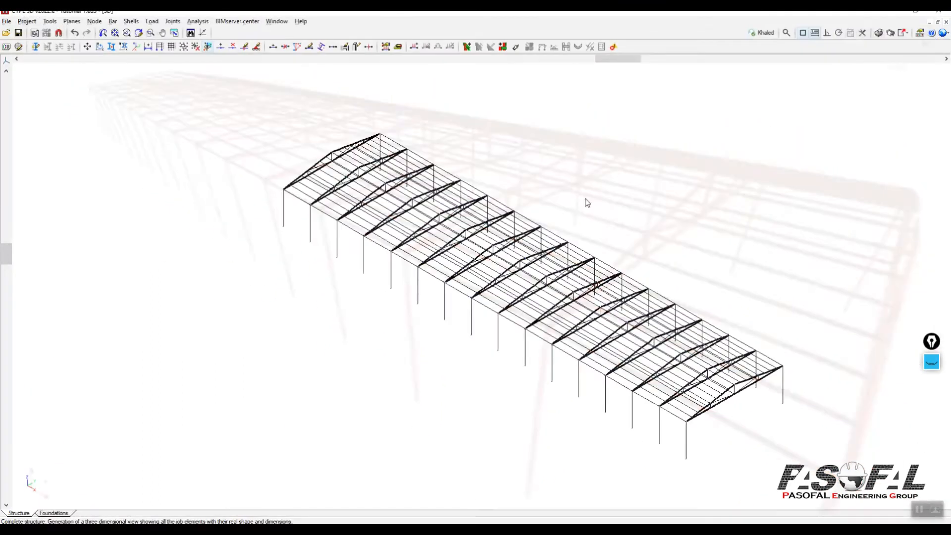
pyautogui.scroll(-3, 322, 230)
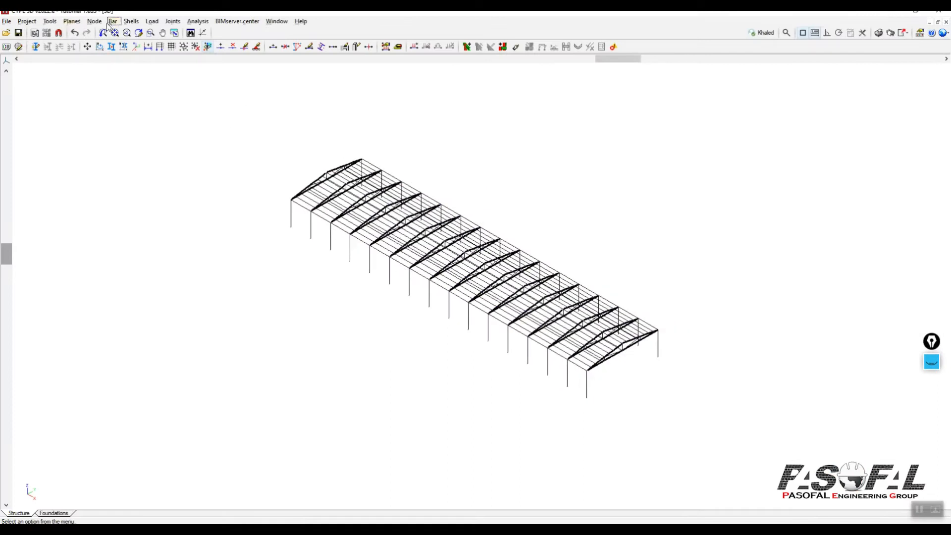
# Step: Start describing bars and select all columns of the hall in the YZ elevation
pyautogui.click(113, 21)
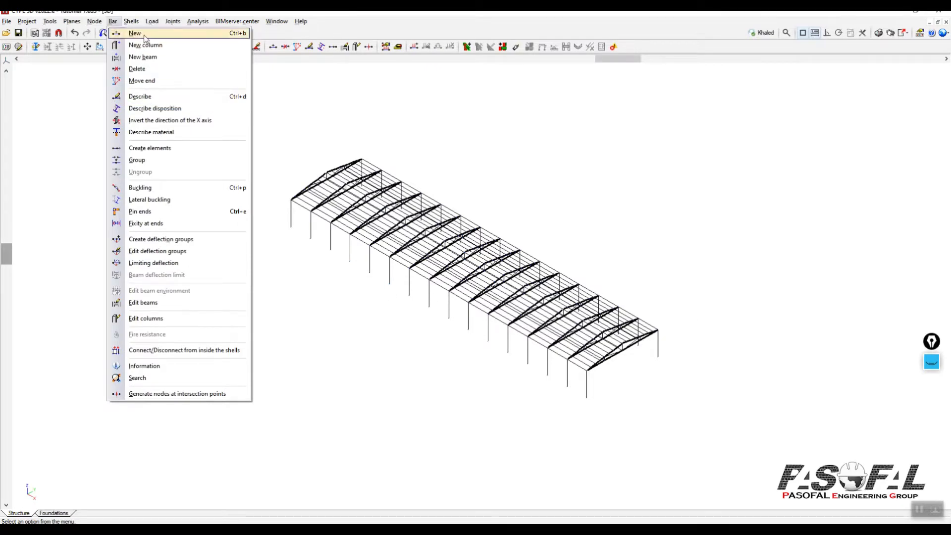
pyautogui.click(145, 101)
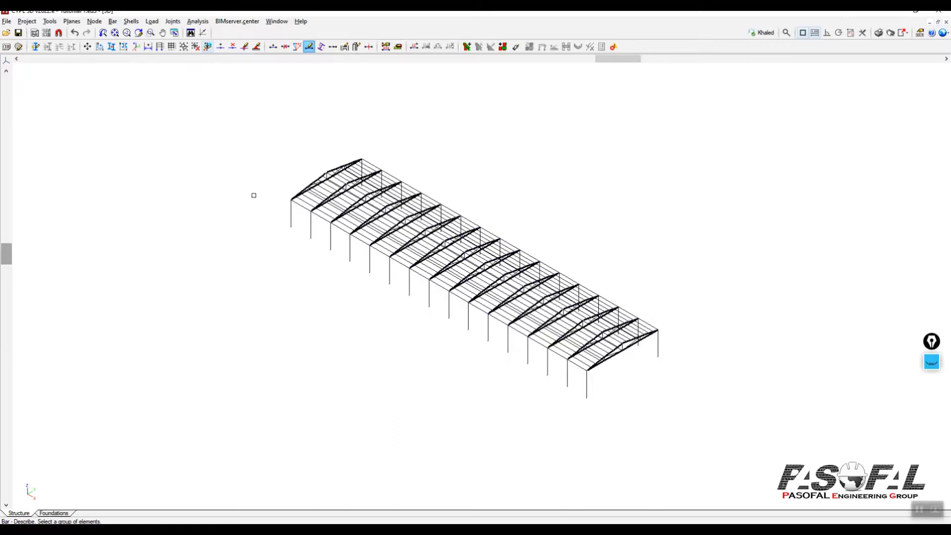
pyautogui.scroll(-2, 468, 305)
pyautogui.scroll(6, 476, 307)
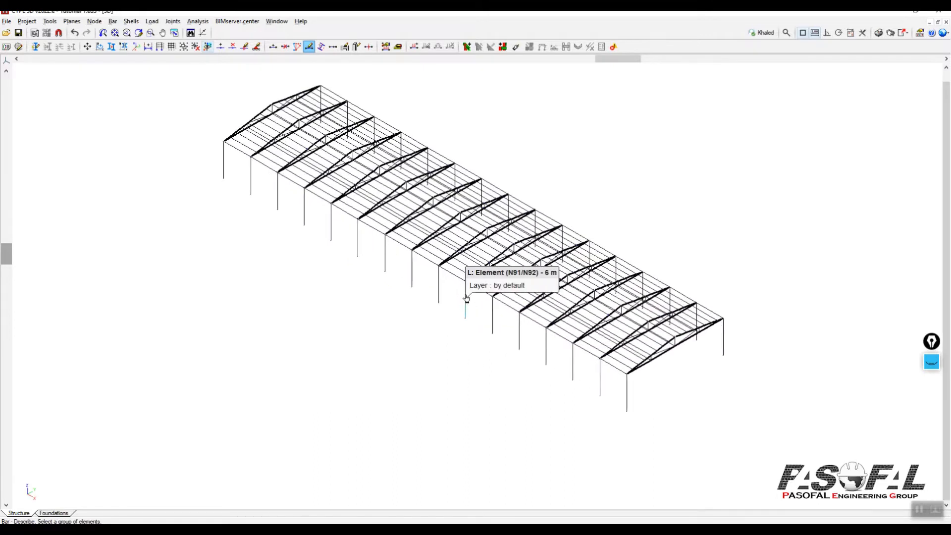
pyautogui.scroll(-4, 476, 307)
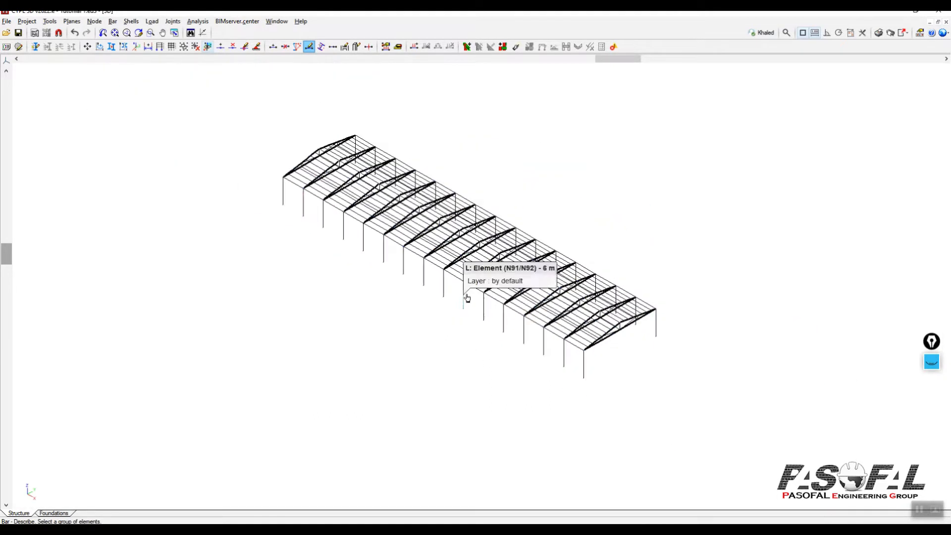
pyautogui.click(50, 22)
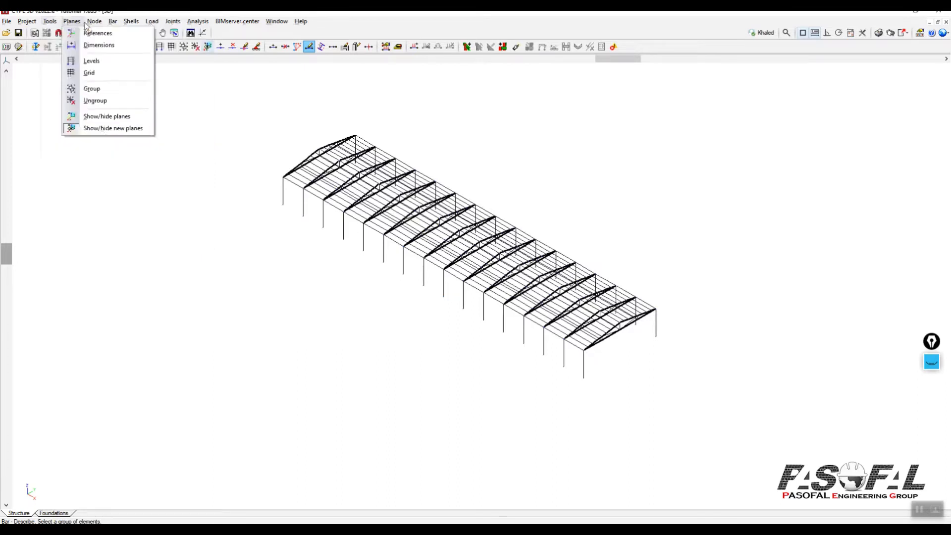
pyautogui.moveTo(27, 21)
pyautogui.click(6, 62)
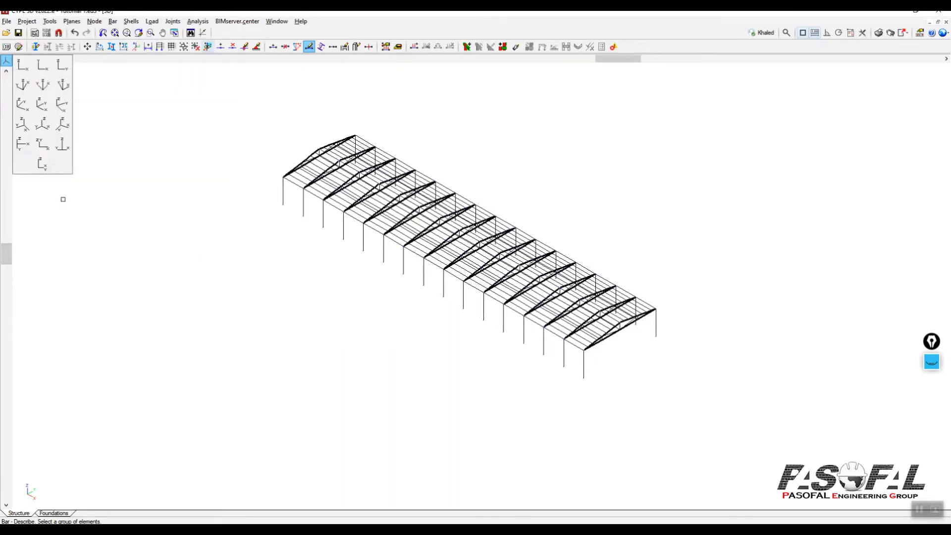
pyautogui.click(62, 67)
pyautogui.scroll(4, 465, 255)
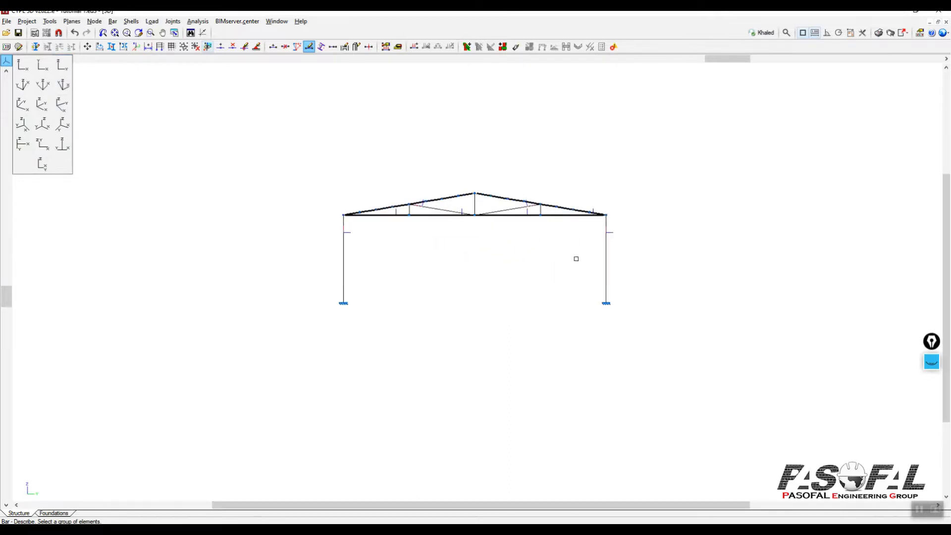
pyautogui.moveTo(636, 249); pyautogui.dragTo(326, 267)
# Step: Return to the isometric view, open the section description for the selected columns, and set the rolled I section series to UC
pyautogui.click(43, 111)
pyautogui.scroll(-3, 422, 286)
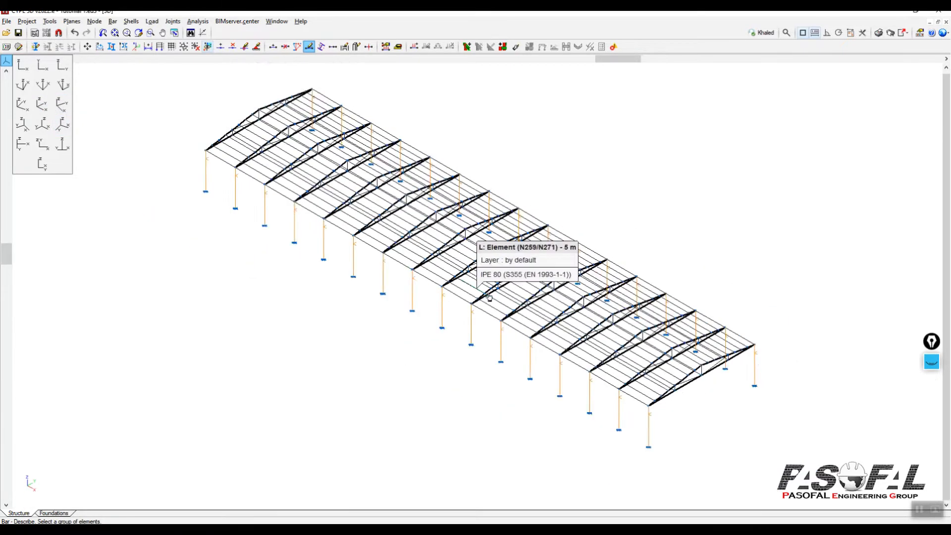
pyautogui.scroll(2, 422, 287)
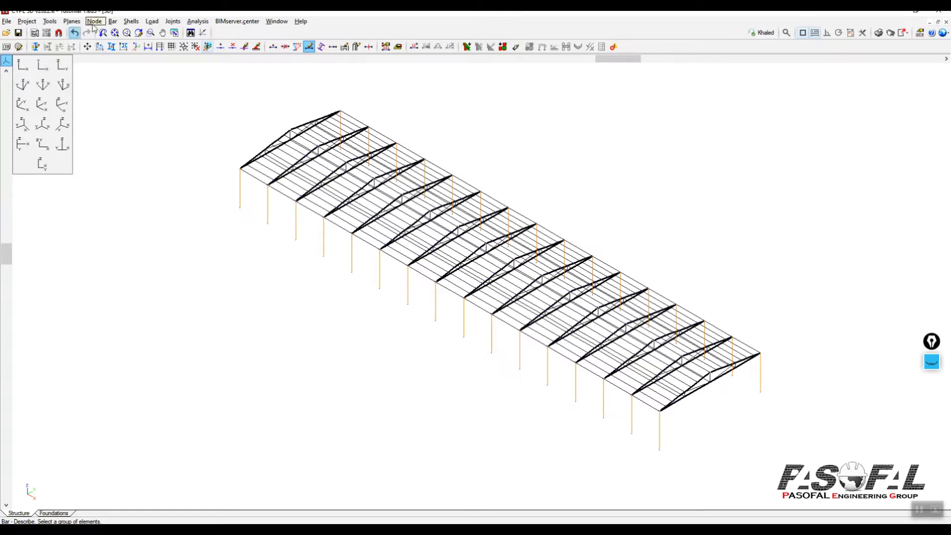
pyautogui.scroll(1, 258, 258)
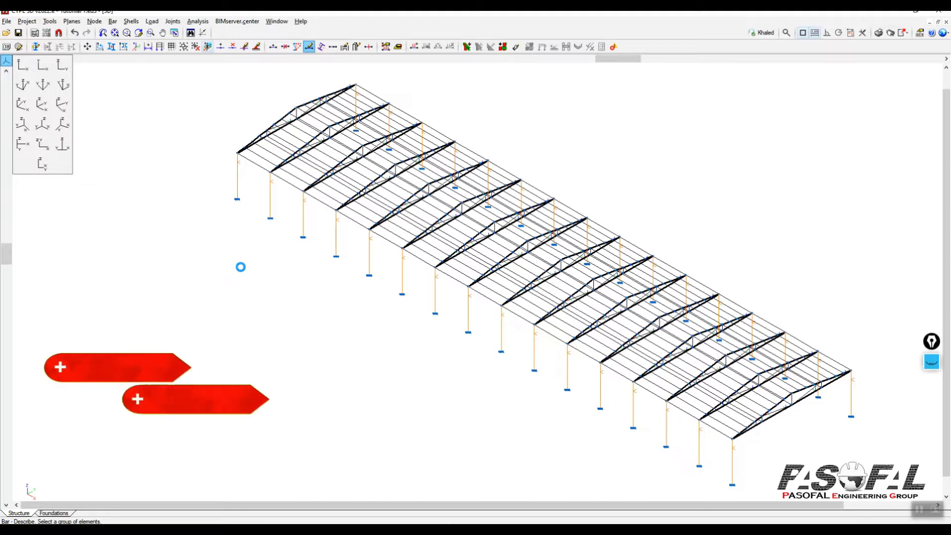
pyautogui.click(270, 242)
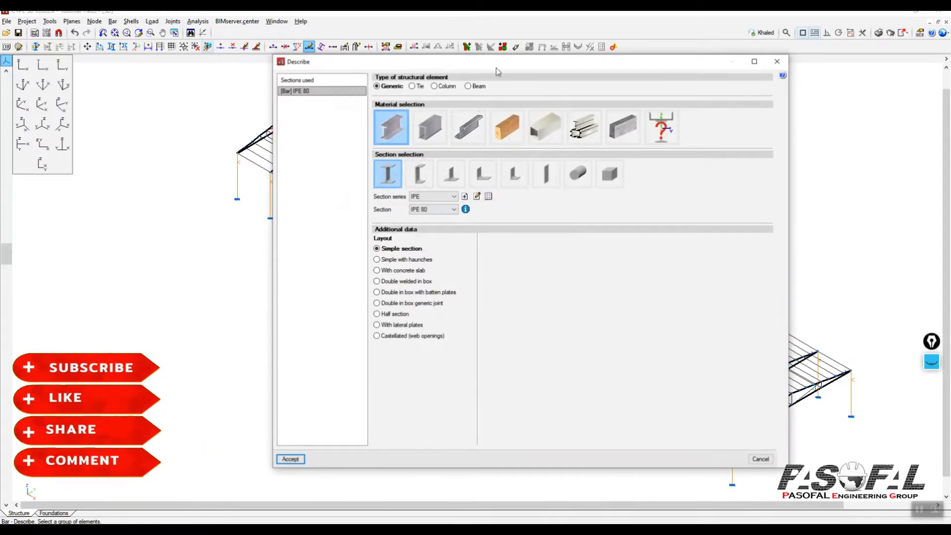
pyautogui.moveTo(498, 69); pyautogui.dragTo(402, 76)
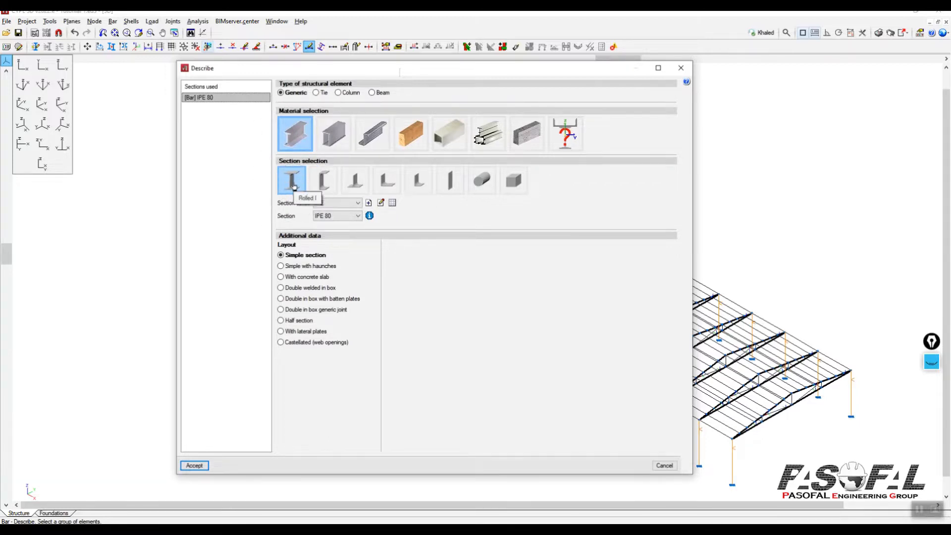
pyautogui.click(357, 204)
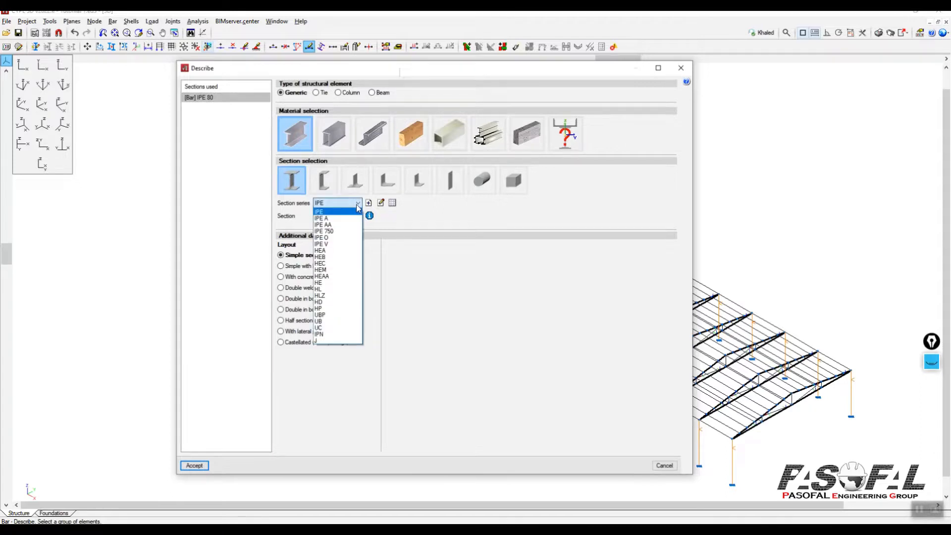
pyautogui.click(329, 322)
pyautogui.click(347, 203)
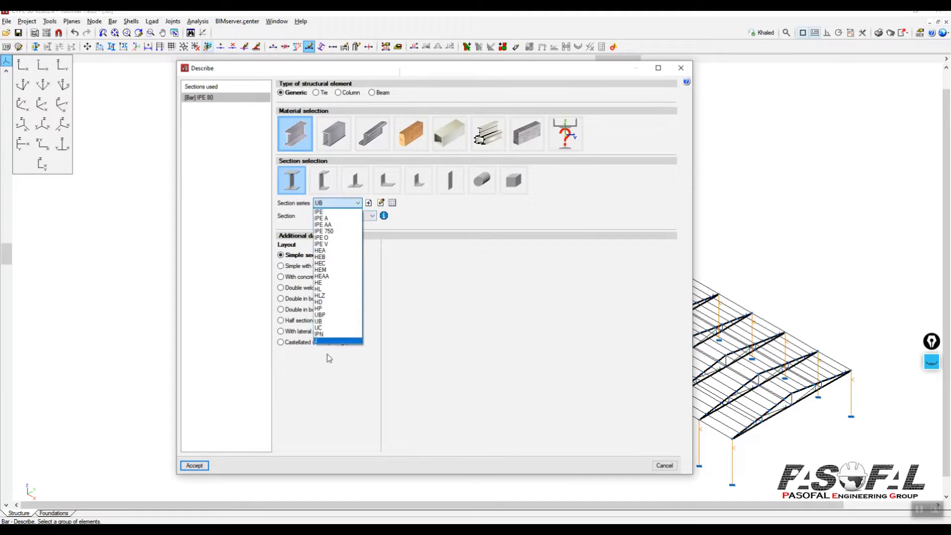
pyautogui.click(322, 328)
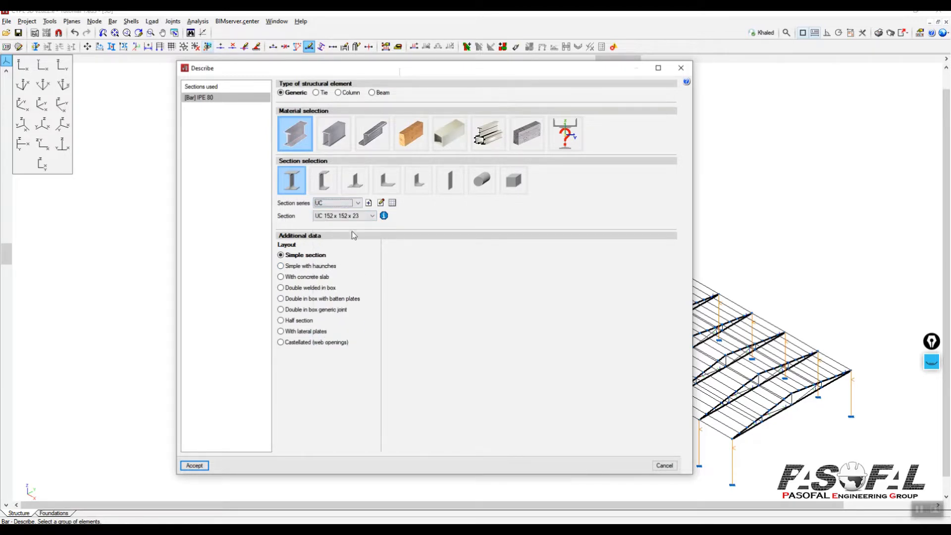
# Step: Assign the UC 356 x 406 x 1299 section to the selected columns
pyautogui.click(372, 216)
pyautogui.moveTo(371, 289); pyautogui.dragTo(370, 233)
pyautogui.click(351, 203)
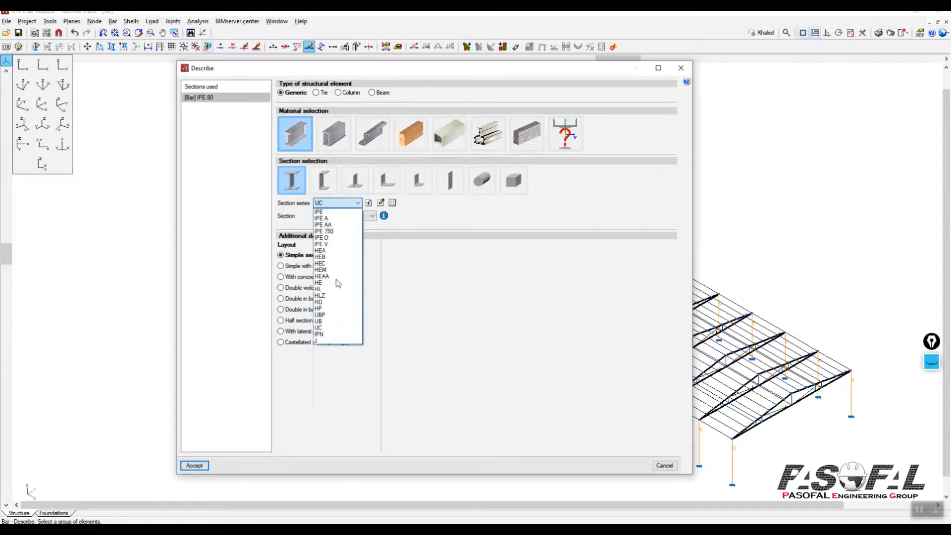
pyautogui.click(319, 328)
pyautogui.click(372, 216)
pyautogui.moveTo(373, 260); pyautogui.dragTo(376, 331)
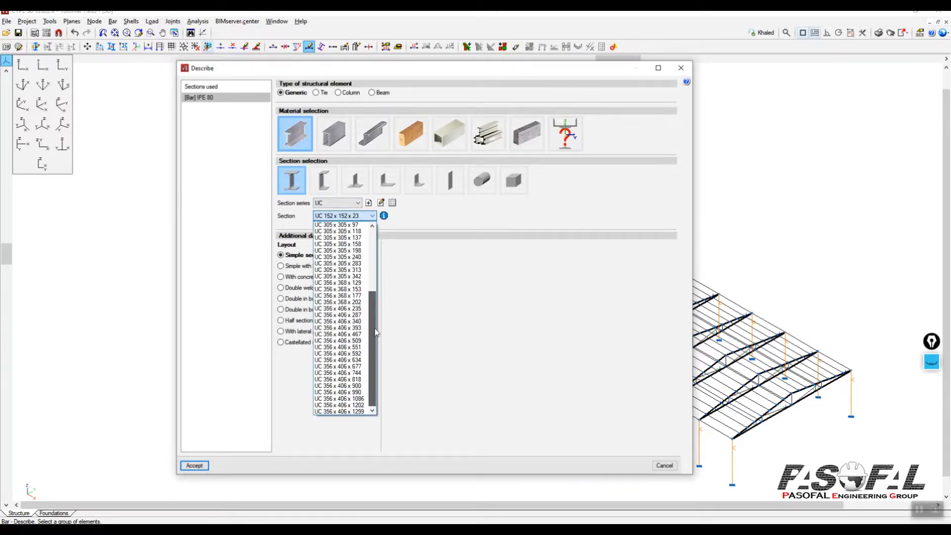
pyautogui.click(359, 412)
pyautogui.click(206, 465)
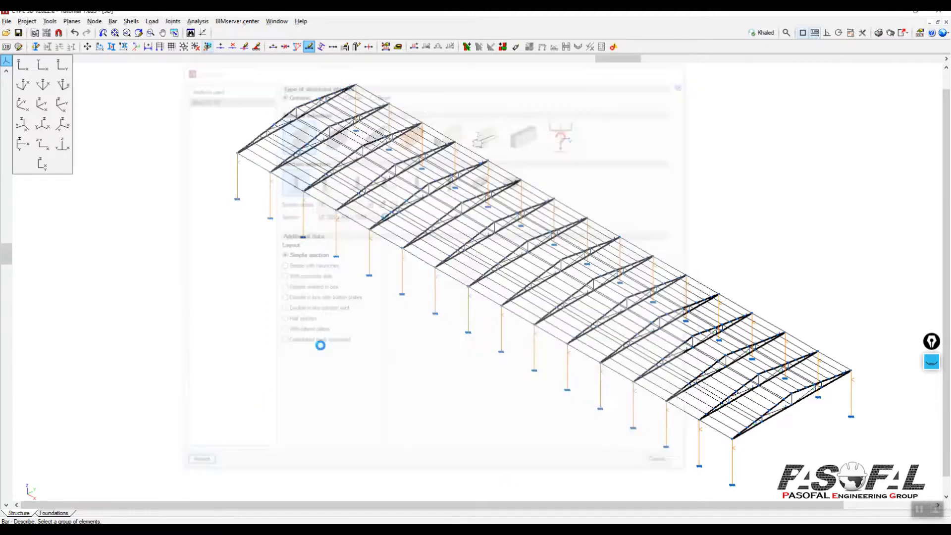
# Step: Examine the assigned column sections in the model, and review the available UC sizes for all columns without changing the section
pyautogui.scroll(10, 348, 260)
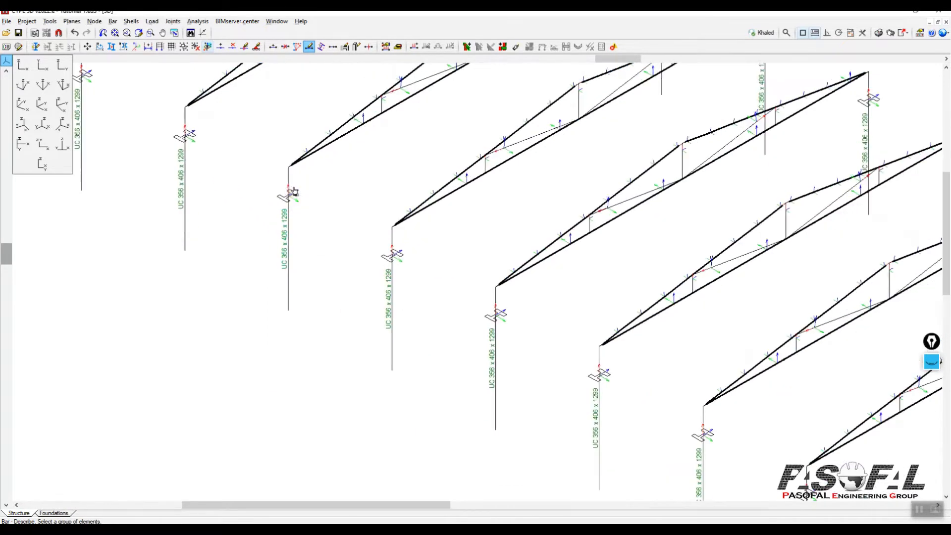
pyautogui.scroll(2, 300, 200)
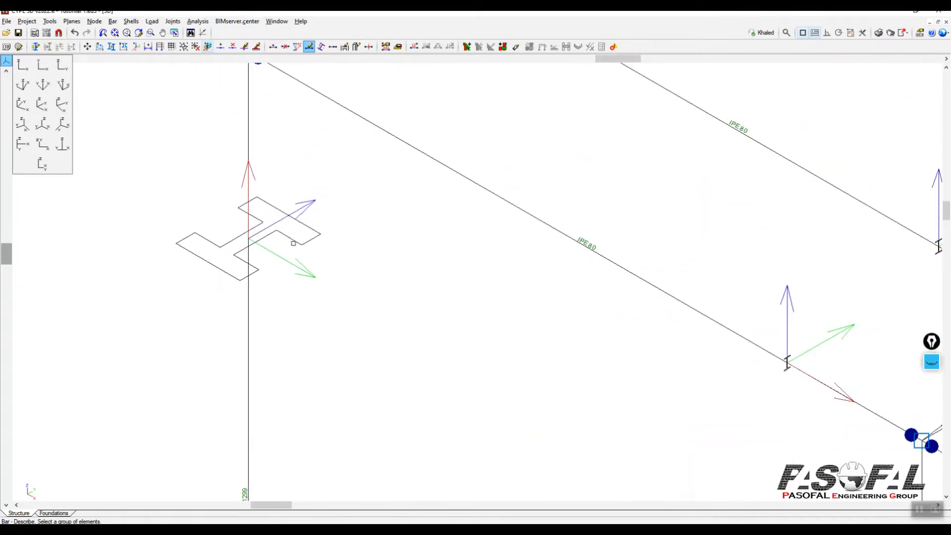
pyautogui.scroll(-5, 367, 254)
pyautogui.scroll(-2, 290, 198)
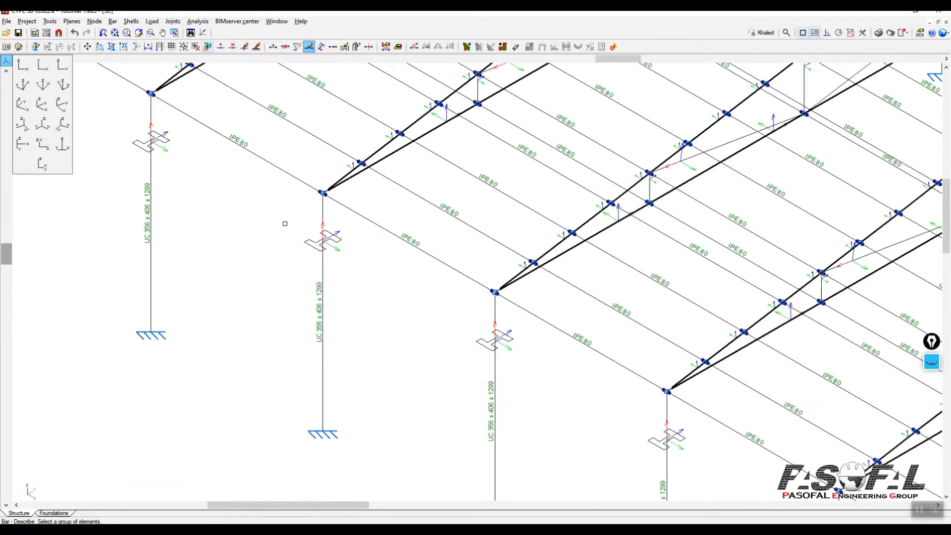
pyautogui.click(112, 22)
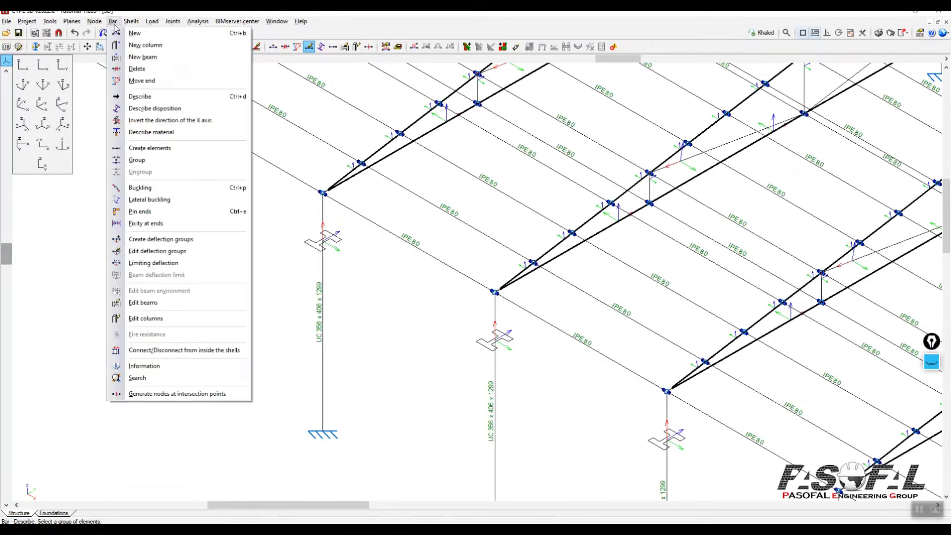
pyautogui.click(156, 101)
pyautogui.scroll(-3, 365, 308)
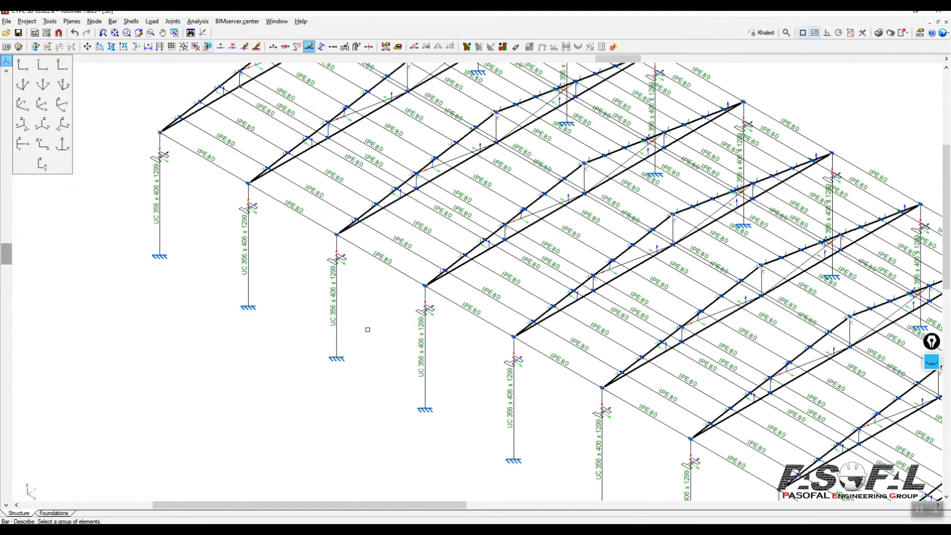
pyautogui.click(62, 65)
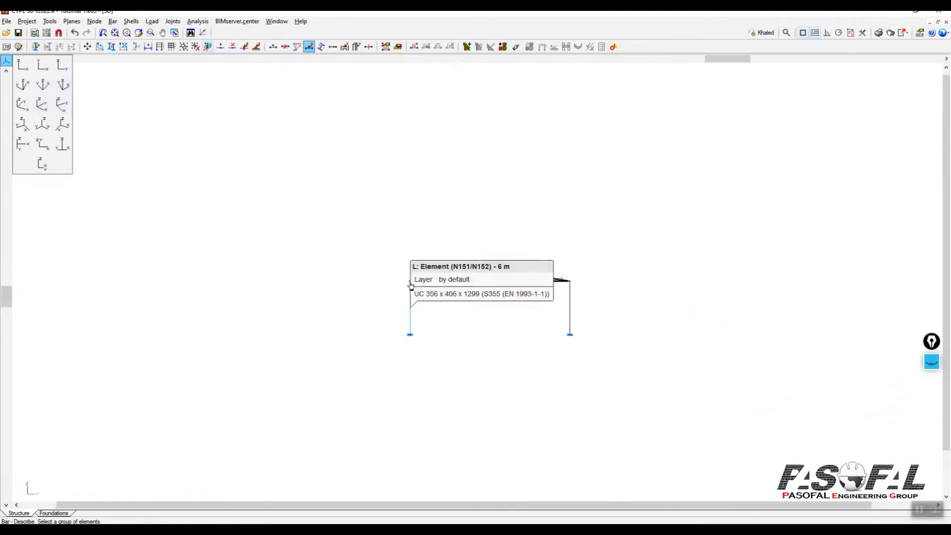
pyautogui.moveTo(711, 320); pyautogui.dragTo(398, 340)
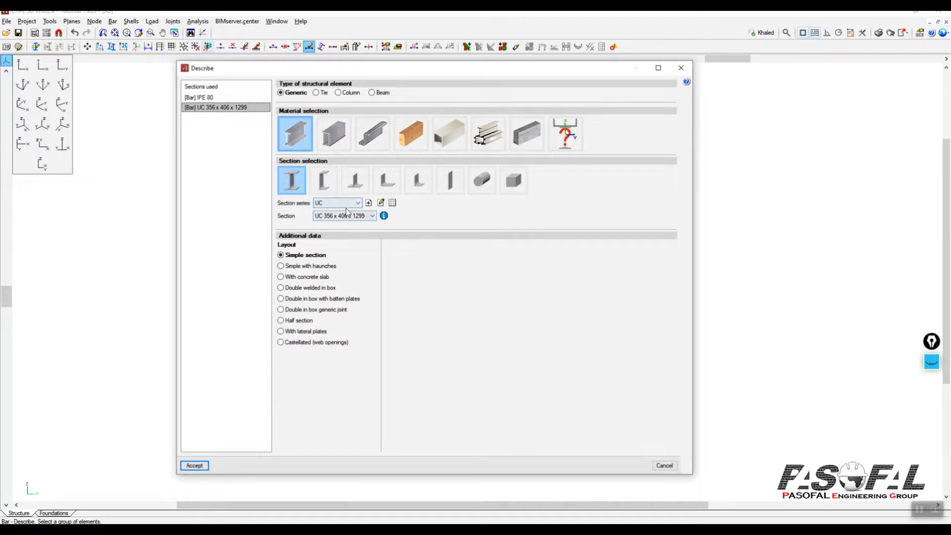
pyautogui.click(371, 216)
pyautogui.moveTo(376, 304); pyautogui.dragTo(373, 237)
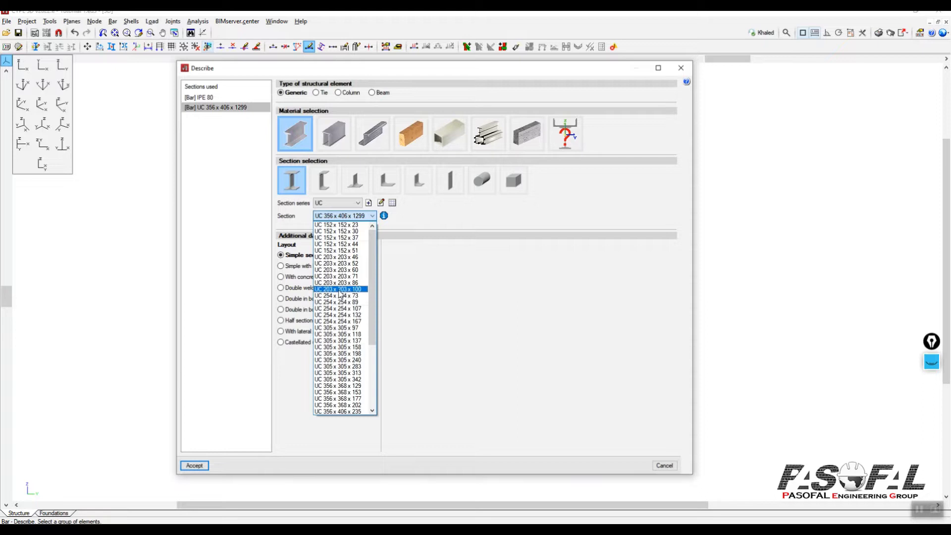
pyautogui.click(401, 285)
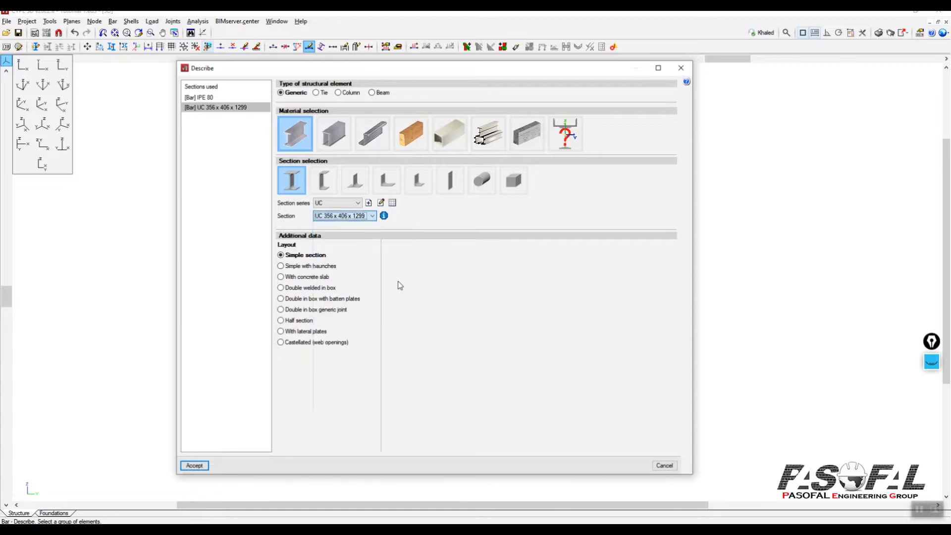
pyautogui.click(682, 69)
# Step: Set W(0°) H1 as the visible loadcase and view its loads on the whole hall in isometric view
pyautogui.scroll(-2, 416, 219)
pyautogui.scroll(1, 440, 263)
pyautogui.scroll(1, 465, 226)
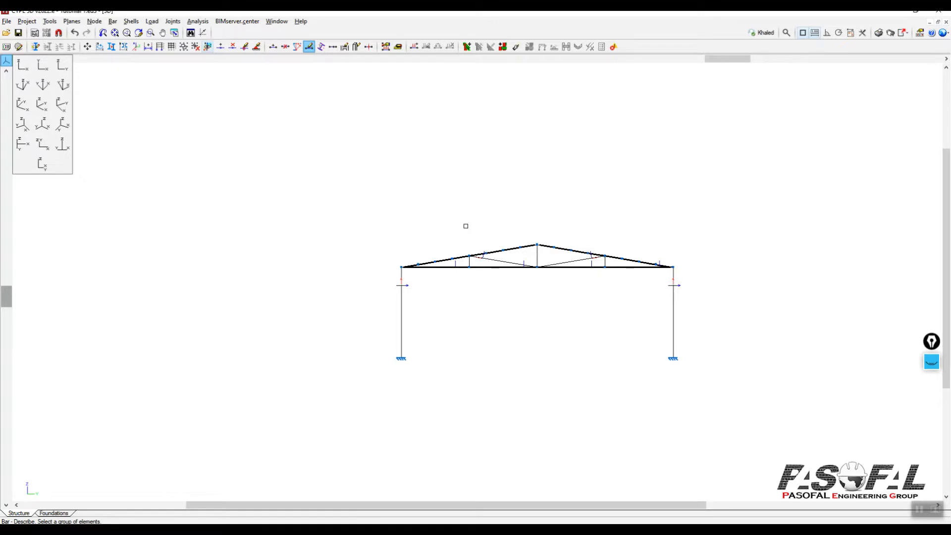
pyautogui.scroll(4, 502, 273)
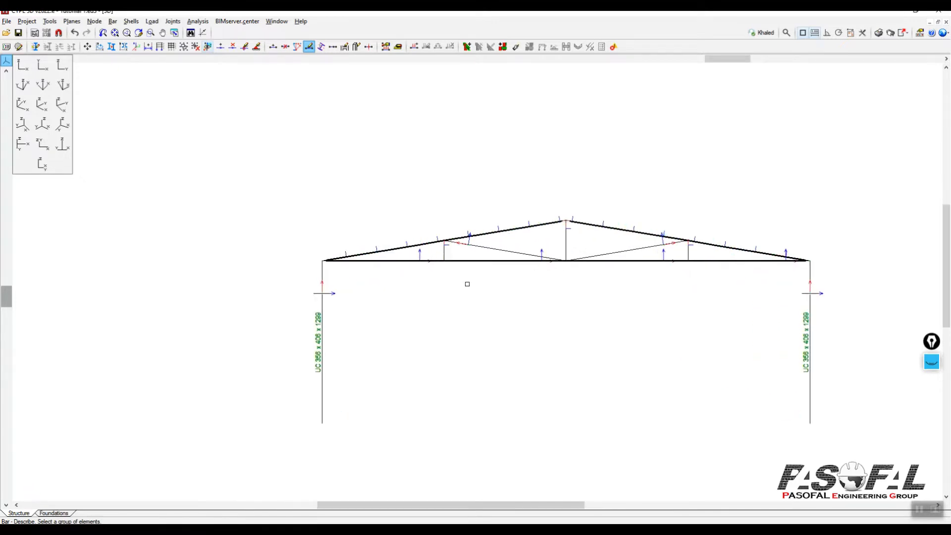
pyautogui.scroll(1, 467, 283)
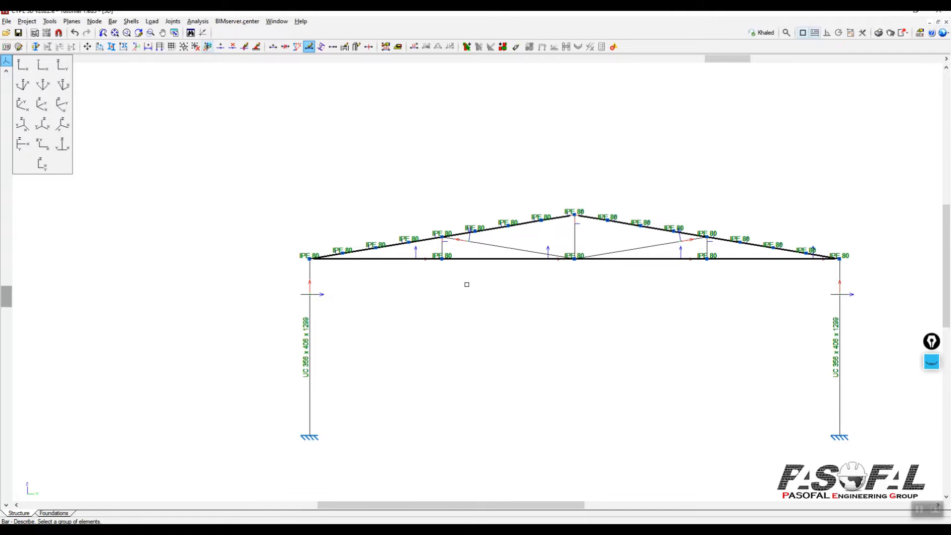
pyautogui.scroll(-2, 350, 208)
pyautogui.click(151, 21)
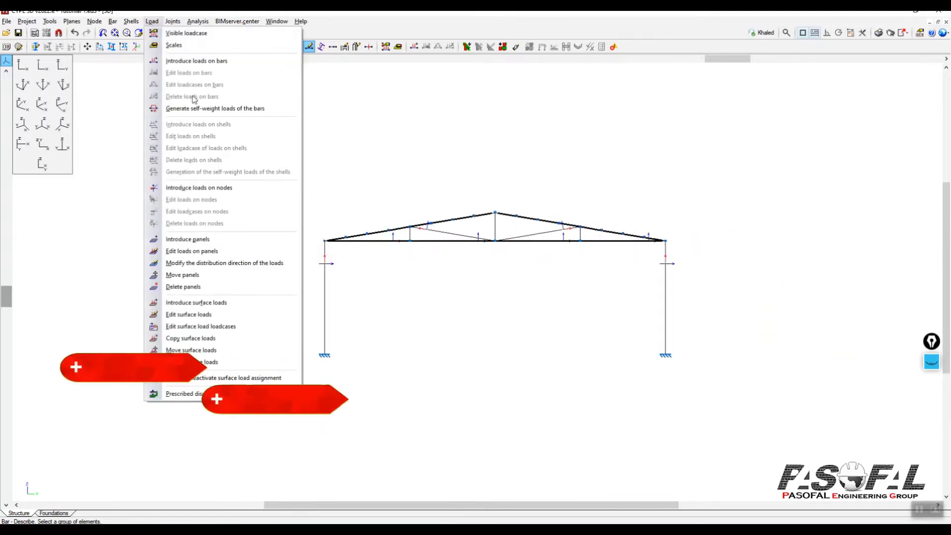
pyautogui.click(186, 33)
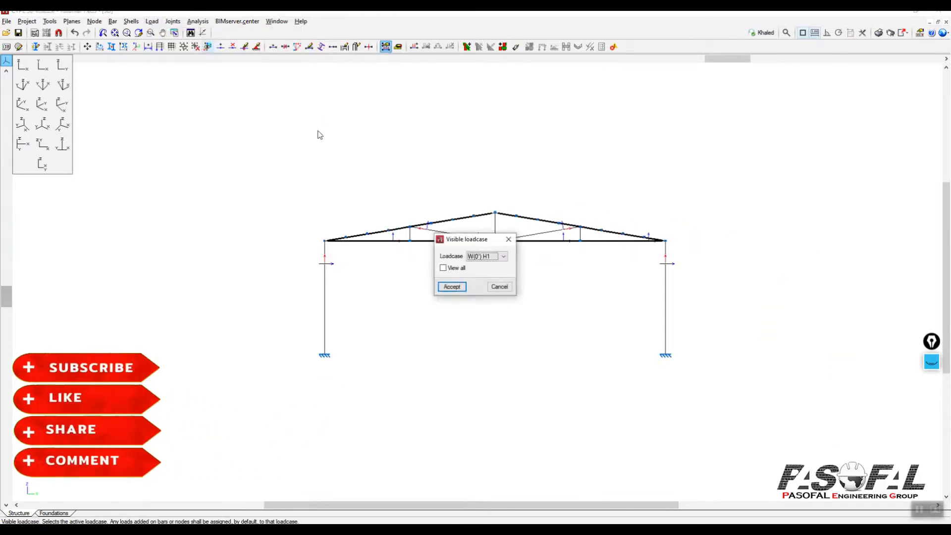
pyautogui.click(484, 259)
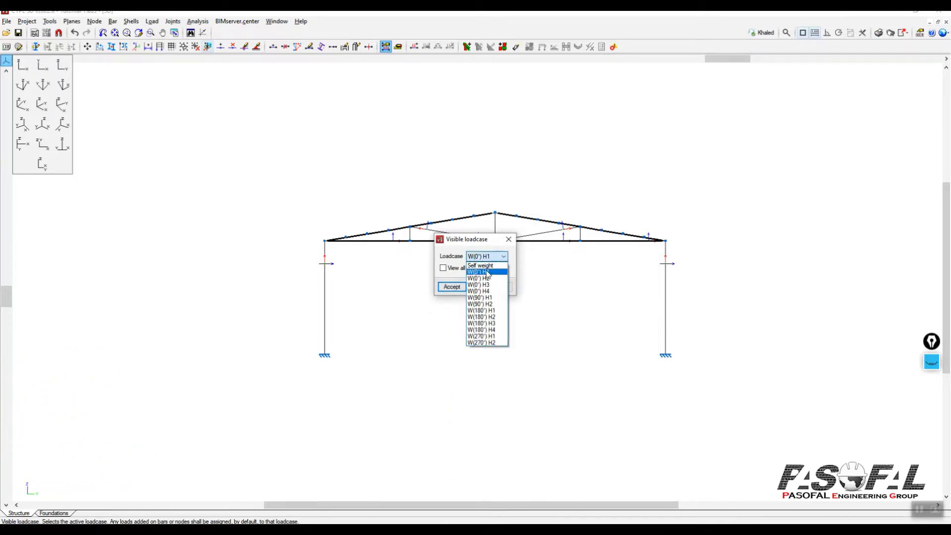
pyautogui.click(488, 272)
pyautogui.press('Return')
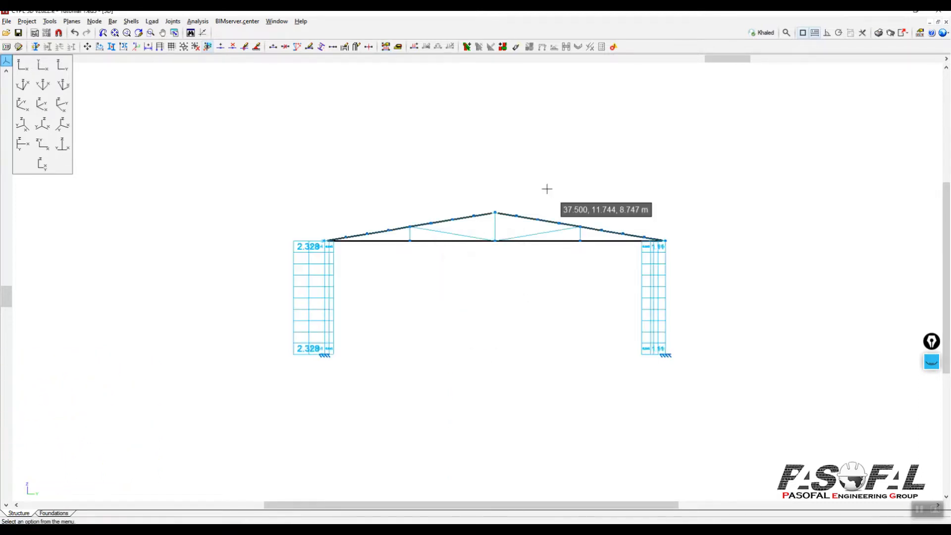
pyautogui.click(42, 104)
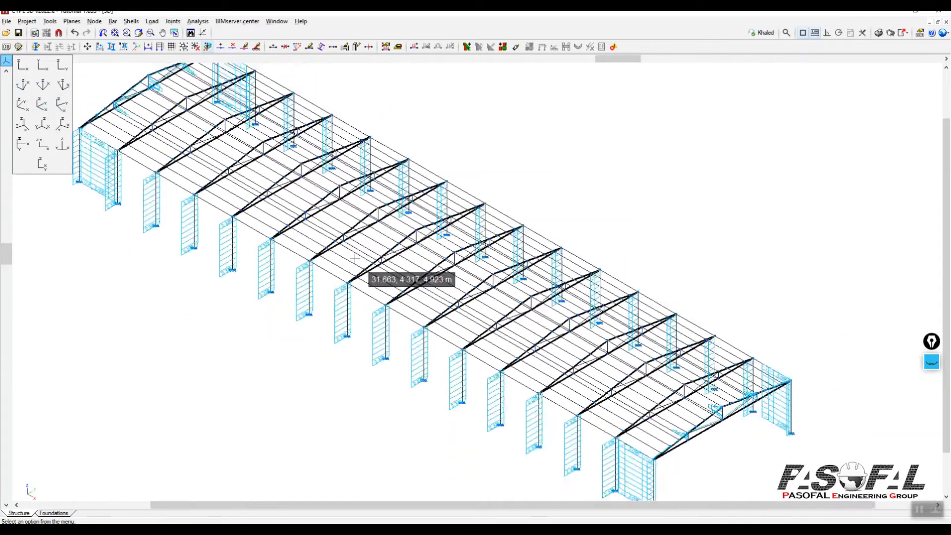
pyautogui.scroll(-2, 355, 258)
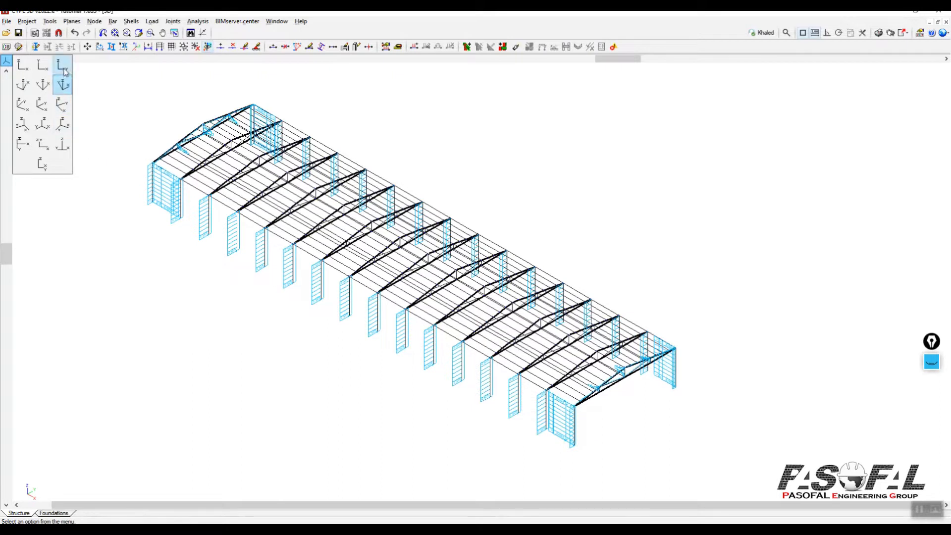
# Step: Try to analyse the hall structure with its current bar definitions
pyautogui.click(198, 21)
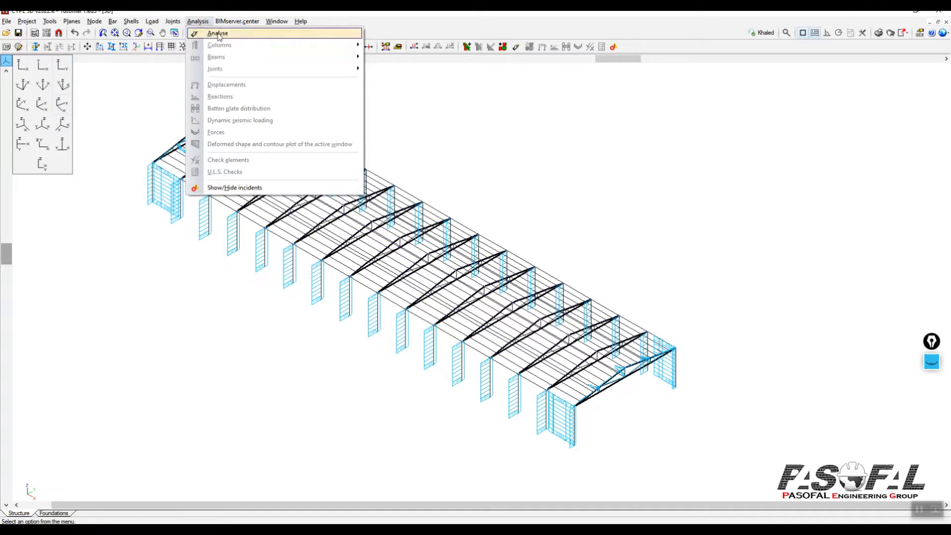
pyautogui.click(218, 34)
pyautogui.scroll(5, 212, 213)
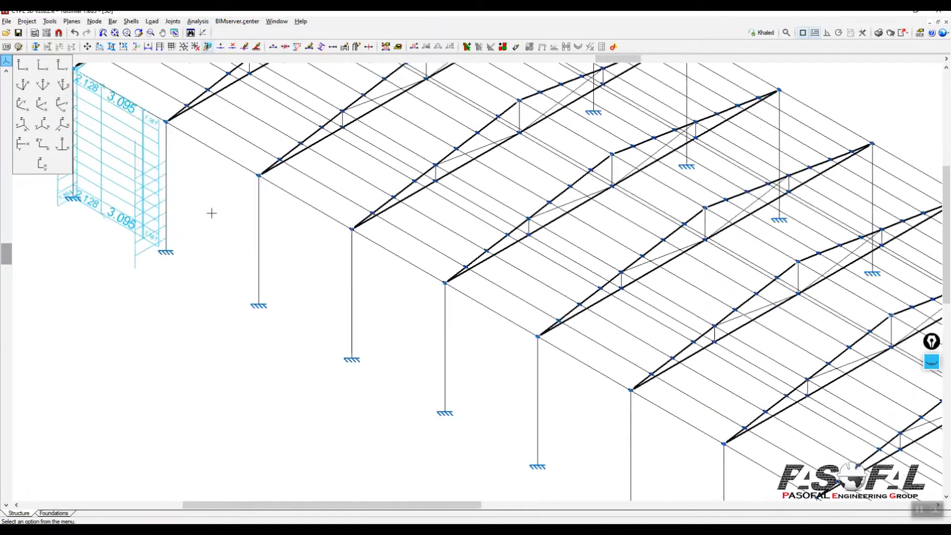
pyautogui.scroll(6, 238, 214)
pyautogui.scroll(-4, 249, 265)
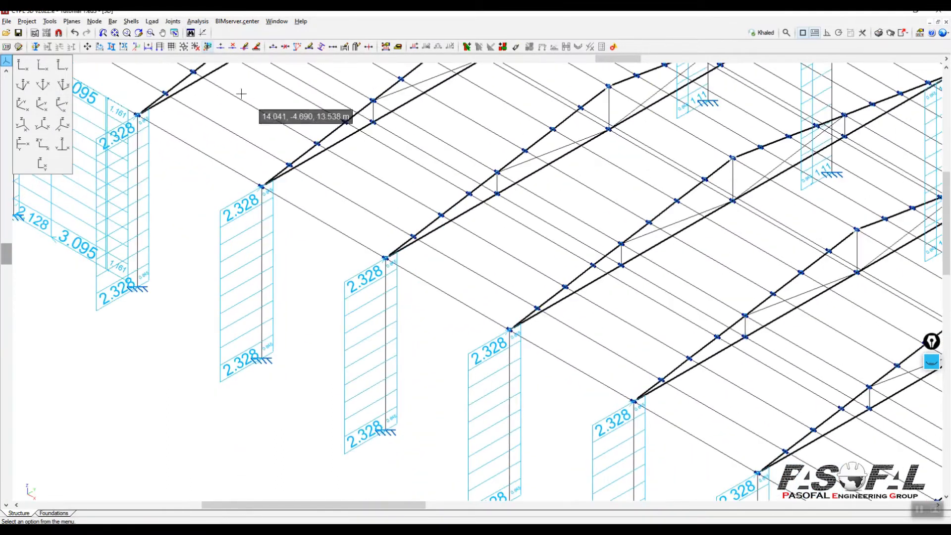
pyautogui.click(198, 21)
pyautogui.click(214, 33)
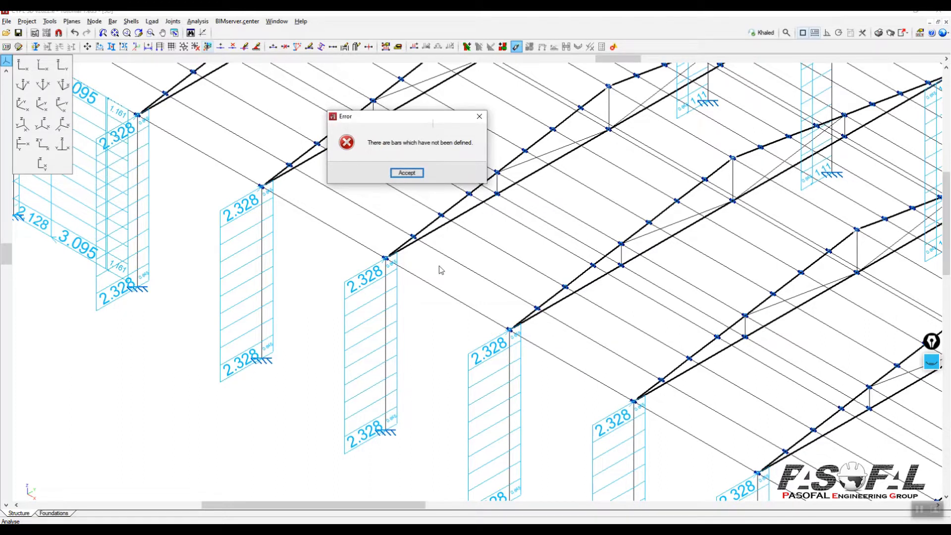
pyautogui.click(411, 174)
# Step: Show the incidents in the model and examine the flagged bars across the roof trusses
pyautogui.scroll(-6, 488, 208)
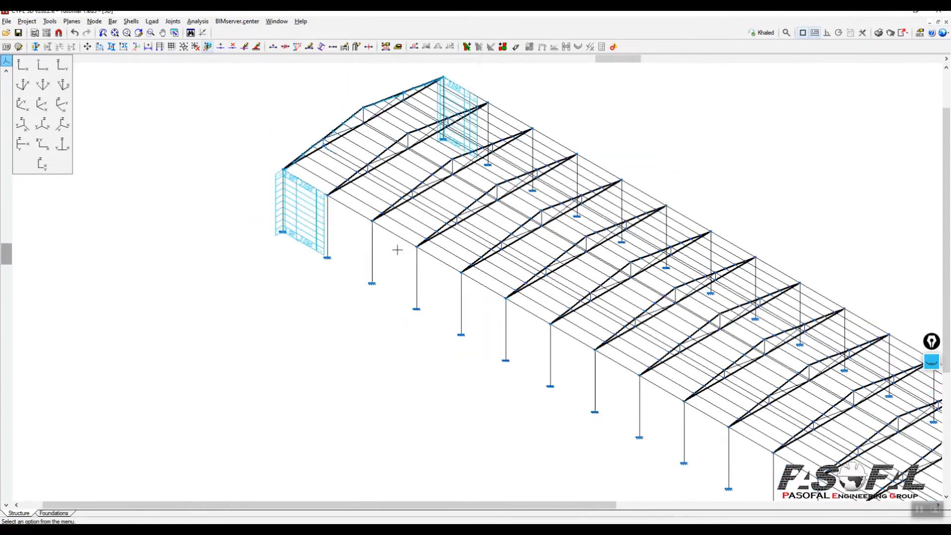
pyautogui.scroll(2, 397, 250)
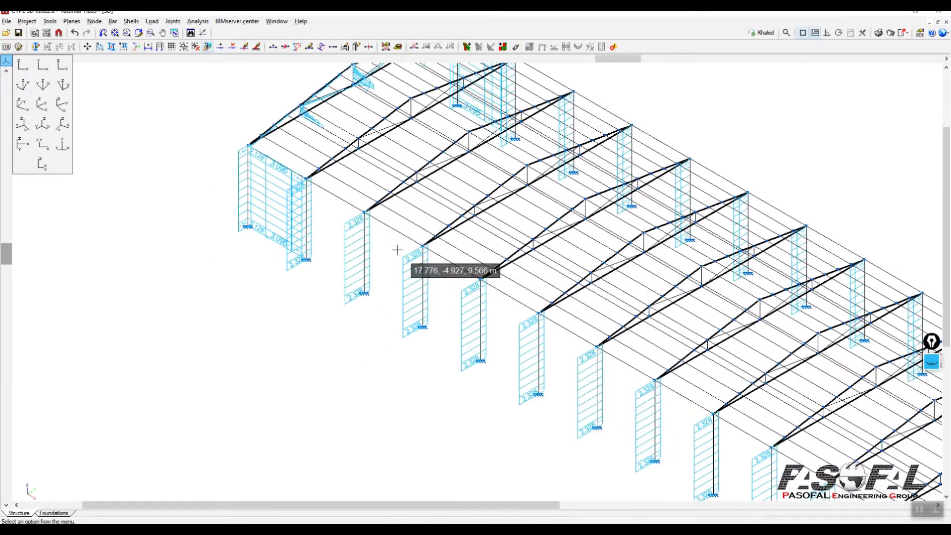
pyautogui.click(198, 21)
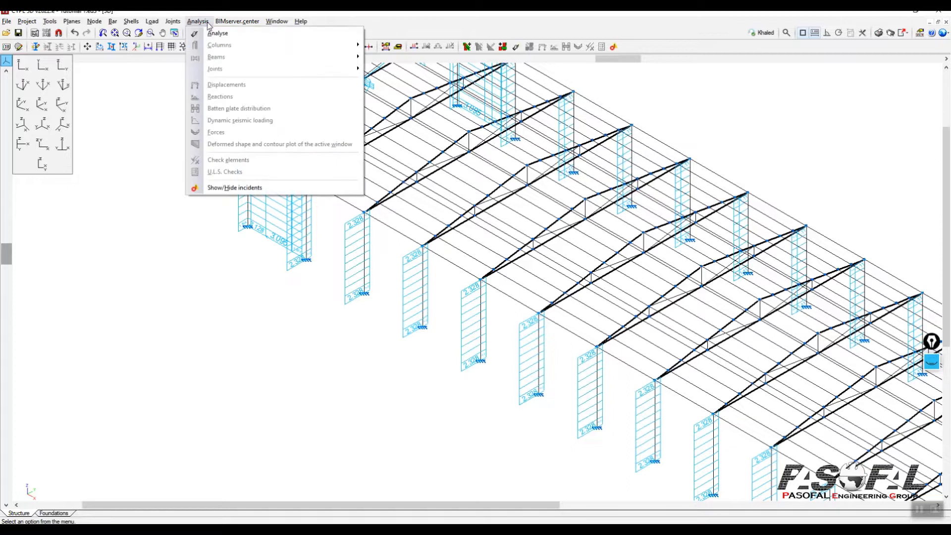
pyautogui.click(233, 189)
pyautogui.scroll(5, 476, 232)
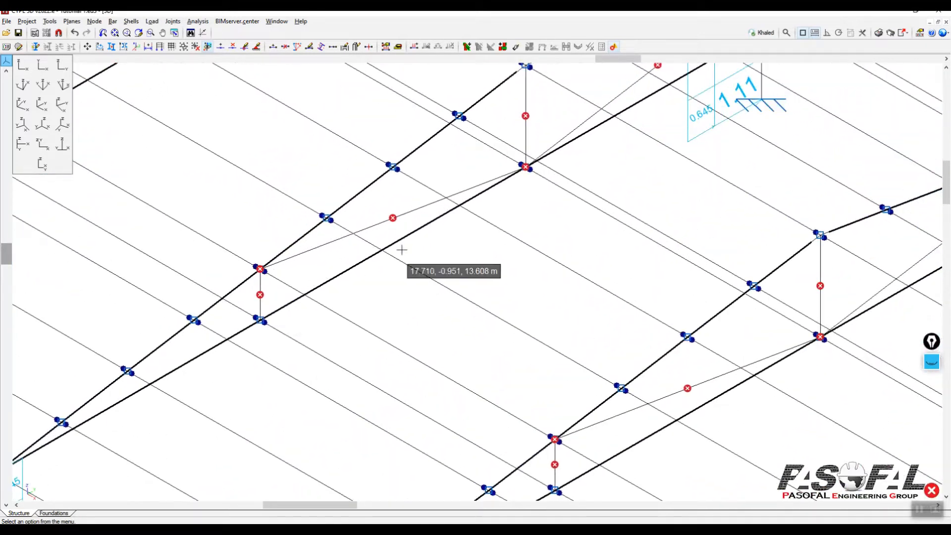
pyautogui.scroll(-3, 523, 168)
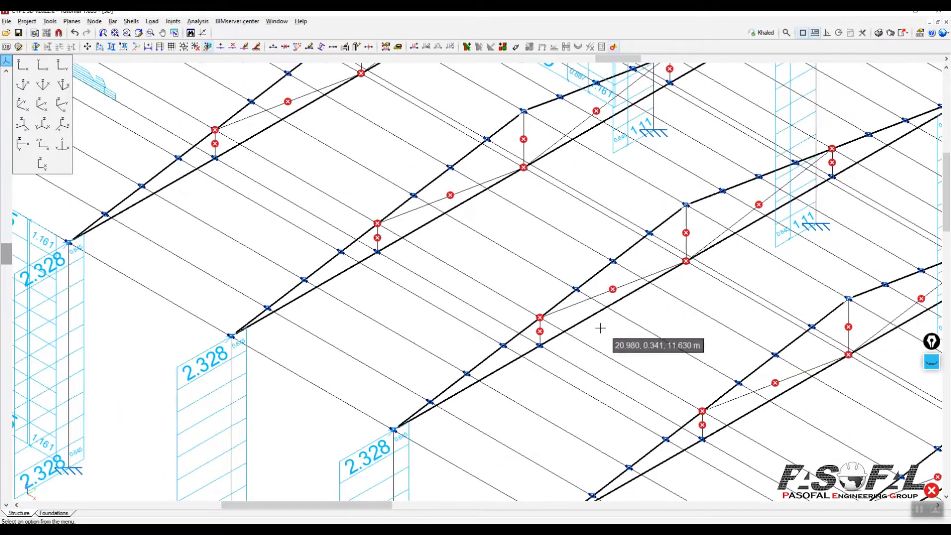
pyautogui.scroll(-4, 482, 211)
pyautogui.scroll(-2, 640, 199)
pyautogui.scroll(2, 550, 178)
pyautogui.scroll(-4, 545, 179)
pyautogui.scroll(3, 540, 171)
pyautogui.scroll(-3, 275, 139)
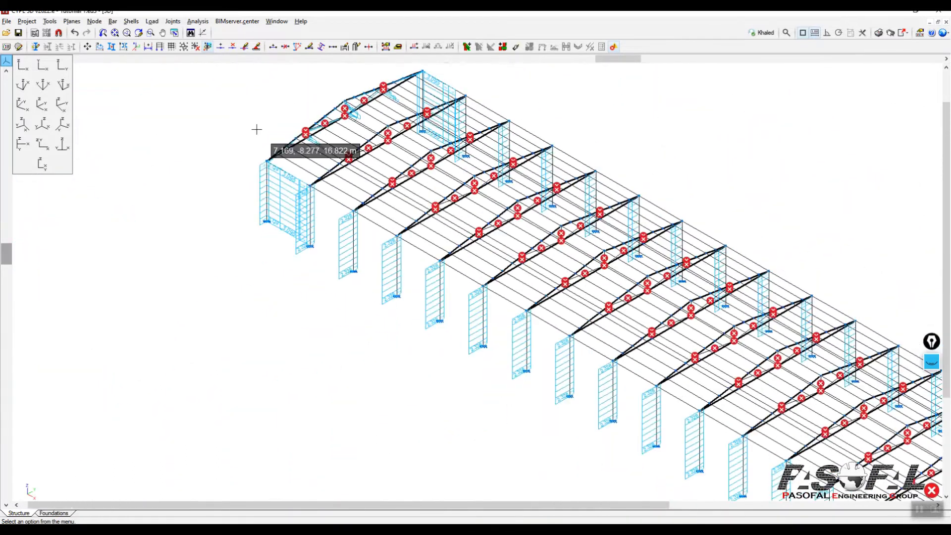
# Step: Start describing bars and select the undefined vertical and diagonal web members of the roof trusses in the YZ elevation
pyautogui.click(63, 65)
pyautogui.scroll(-1, 537, 270)
pyautogui.scroll(5, 663, 291)
pyautogui.scroll(1, 439, 267)
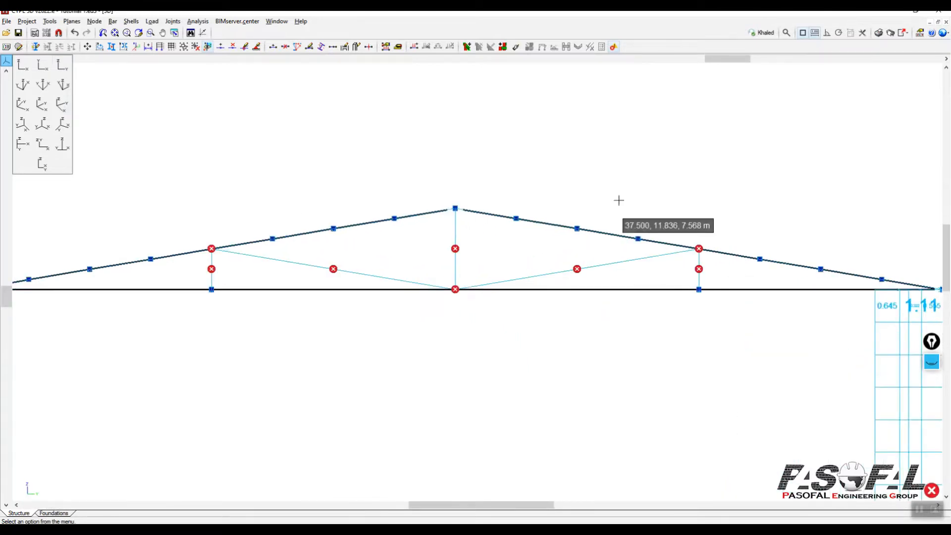
pyautogui.scroll(-2, 686, 170)
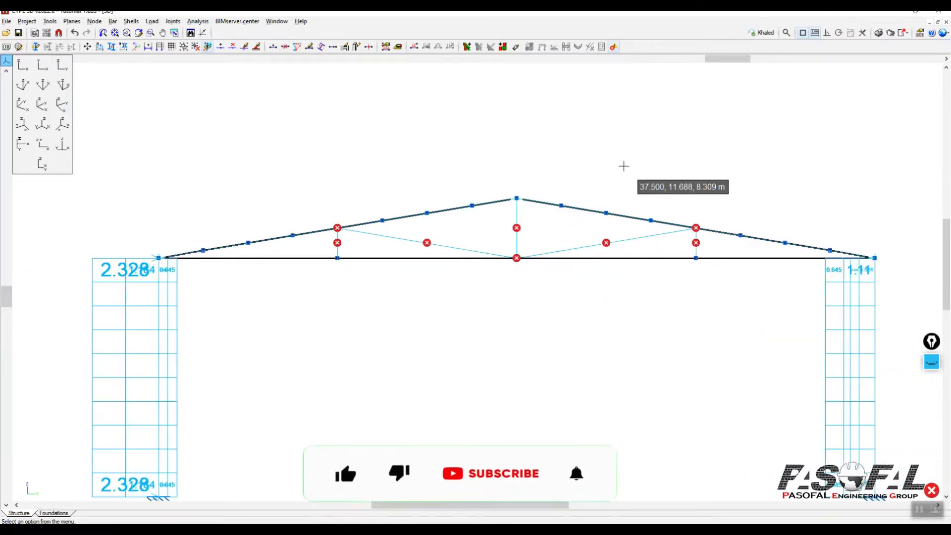
pyautogui.click(115, 22)
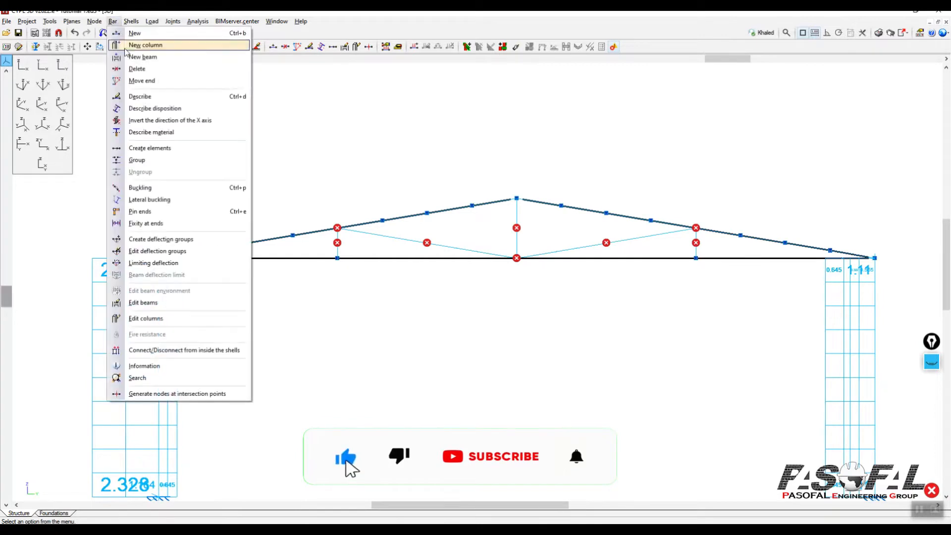
pyautogui.click(141, 95)
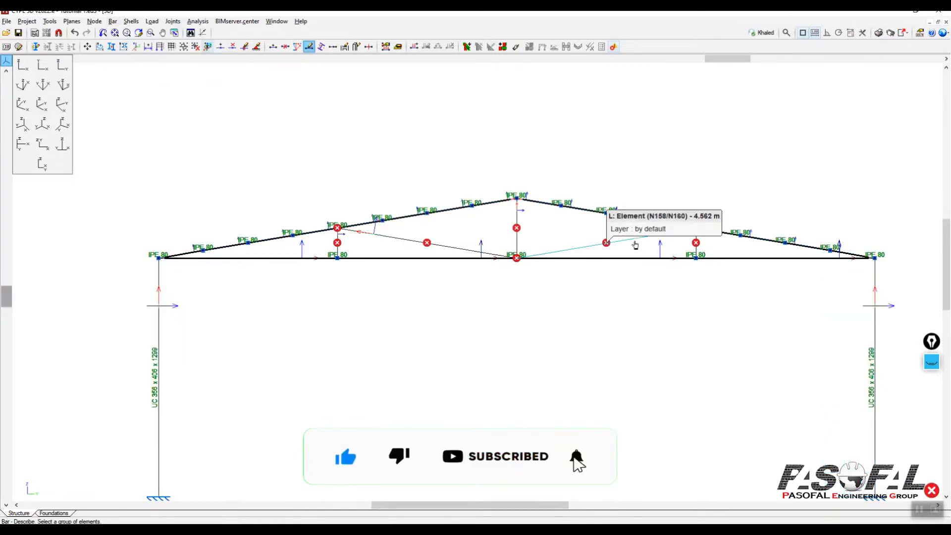
pyautogui.scroll(2, 686, 238)
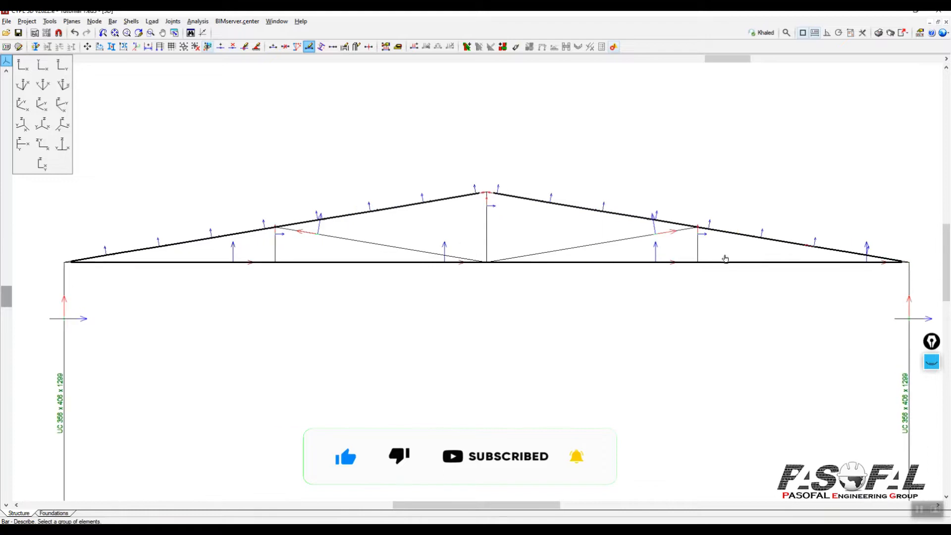
pyautogui.moveTo(728, 242); pyautogui.dragTo(218, 252)
pyautogui.scroll(-1, 601, 138)
pyautogui.scroll(-1, 549, 290)
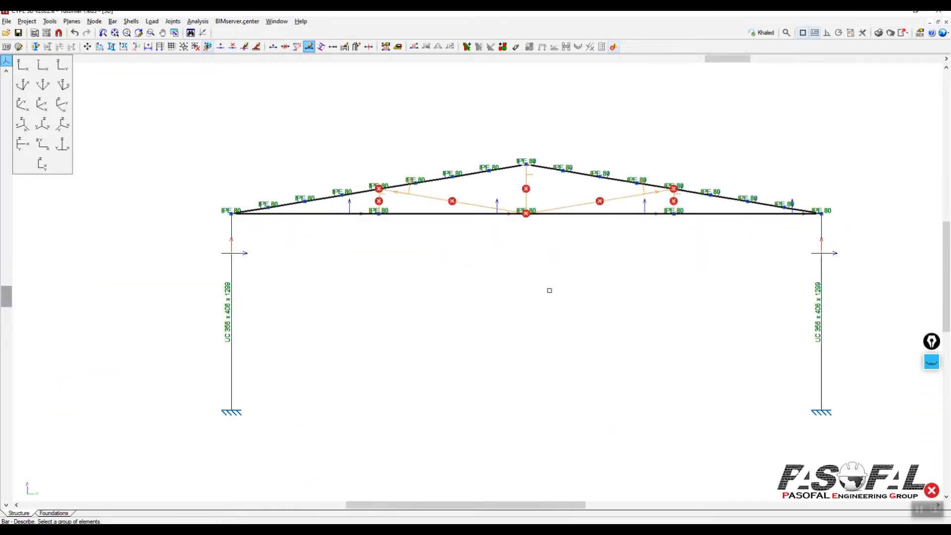
# Step: Check the selected truss web members in isometric view and open their section description
pyautogui.click(42, 104)
pyautogui.scroll(-5, 499, 253)
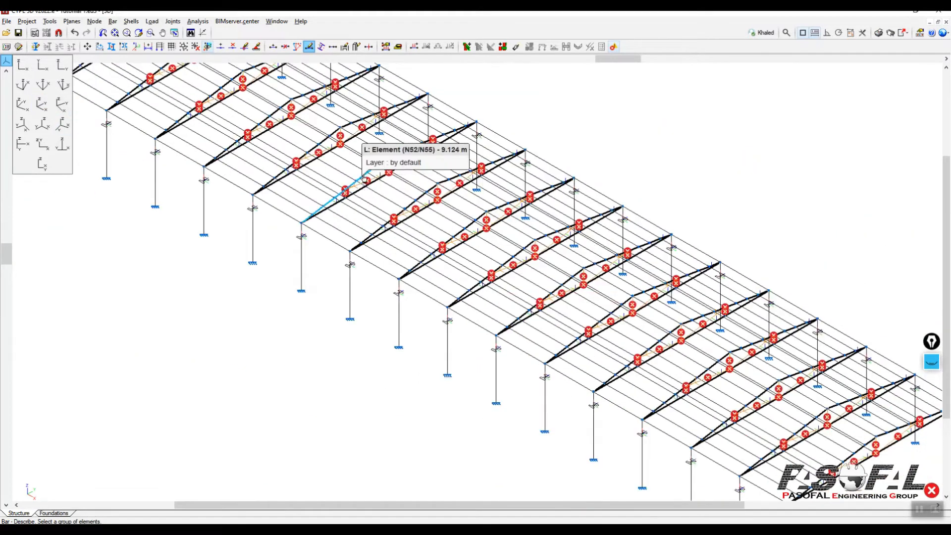
pyautogui.scroll(3, 371, 178)
pyautogui.scroll(4, 372, 179)
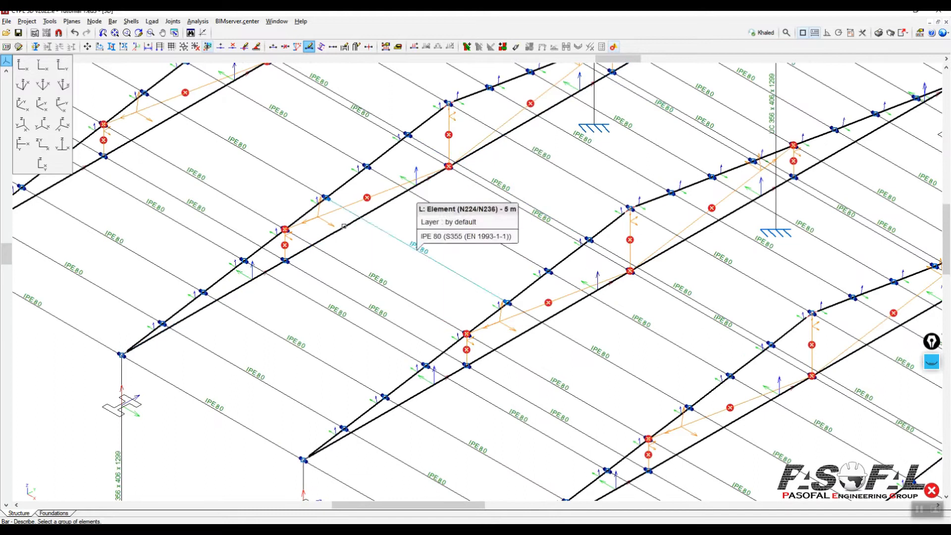
pyautogui.scroll(-5, 425, 234)
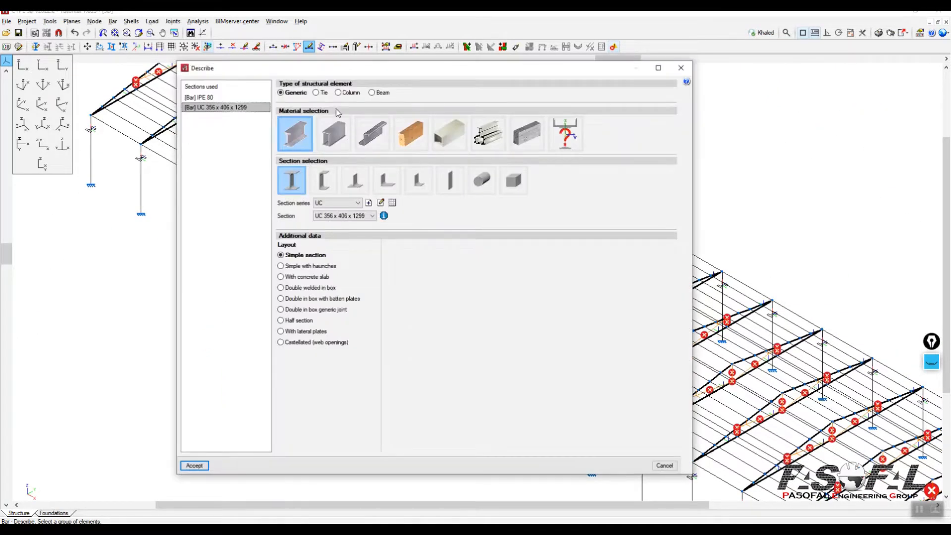
# Step: Change the selected members' steel material type from rolled sections and choose the square hollow section shape
pyautogui.click(332, 138)
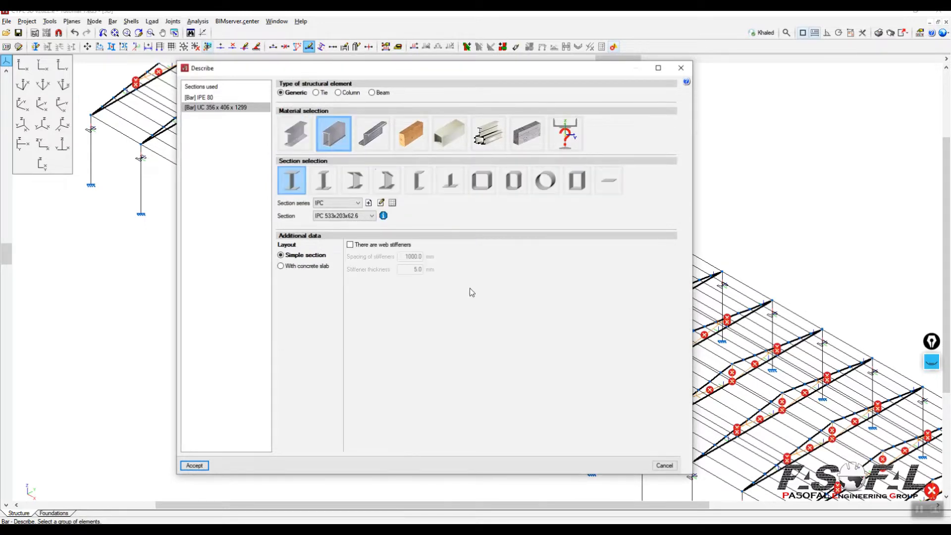
pyautogui.click(483, 188)
pyautogui.moveTo(465, 243); pyautogui.dragTo(544, 210)
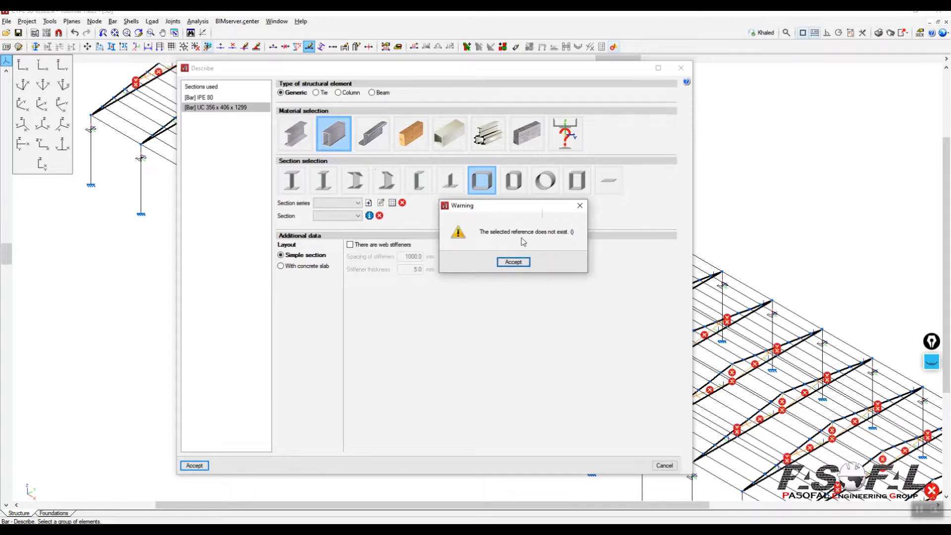
pyautogui.click(515, 263)
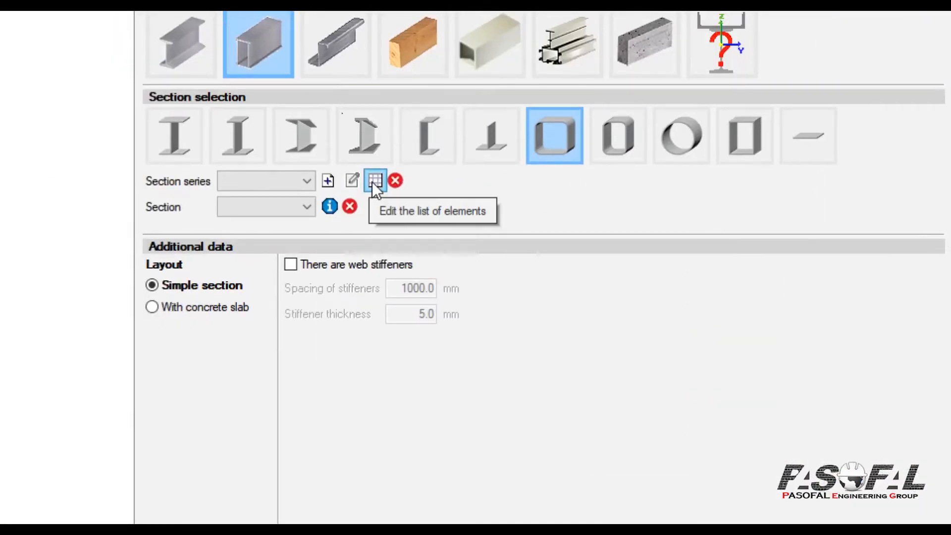
# Step: Import the predefined SAISC SHS series into the list of square hollow section series
pyautogui.click(375, 180)
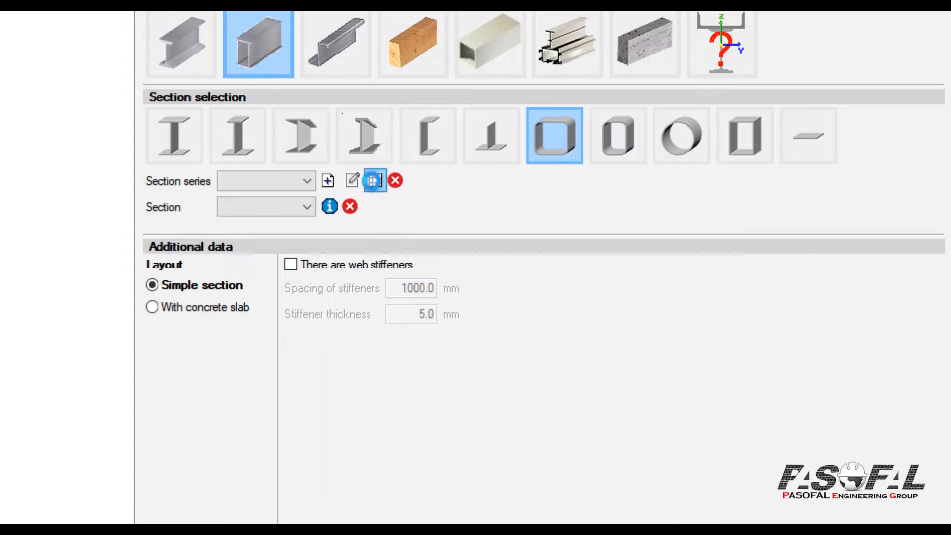
pyautogui.moveTo(403, 80); pyautogui.dragTo(439, 72)
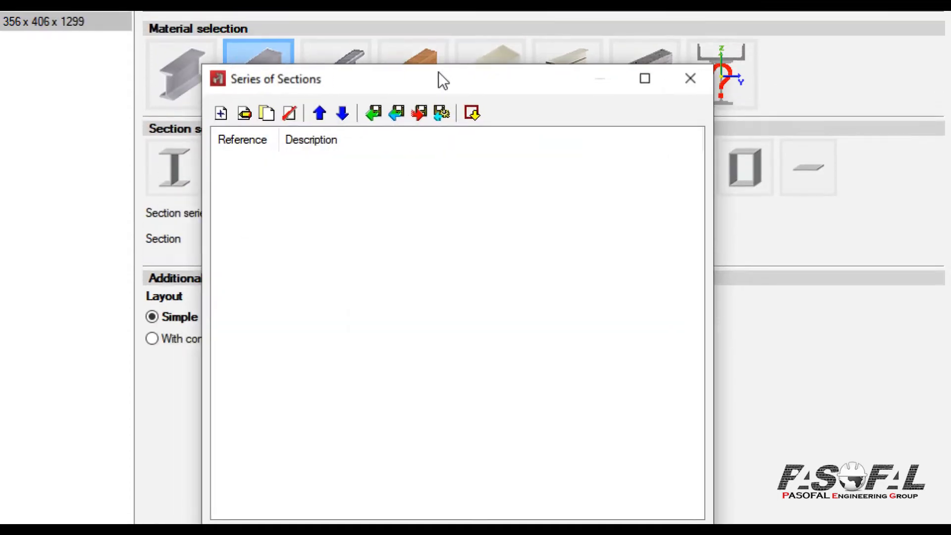
pyautogui.click(473, 114)
pyautogui.click(472, 114)
pyautogui.moveTo(480, 192); pyautogui.dragTo(485, 154)
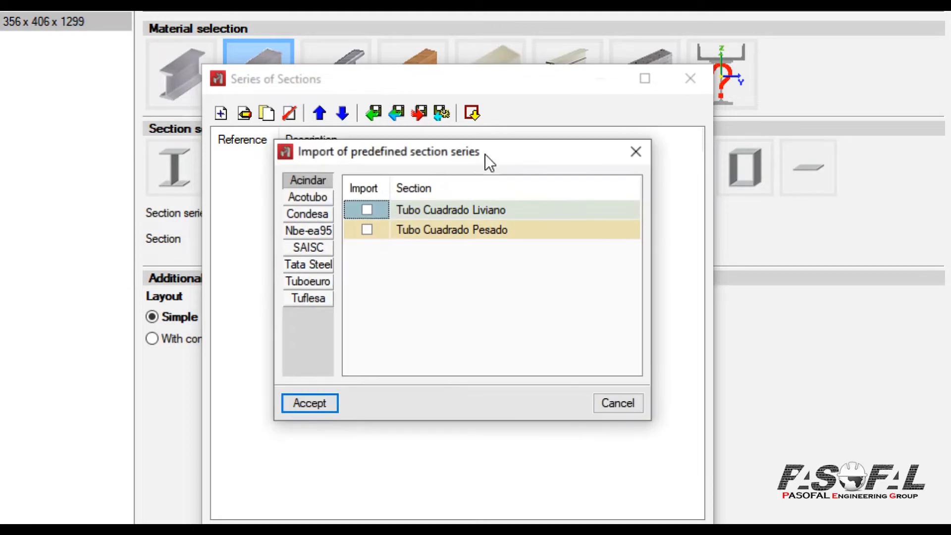
pyautogui.click(313, 250)
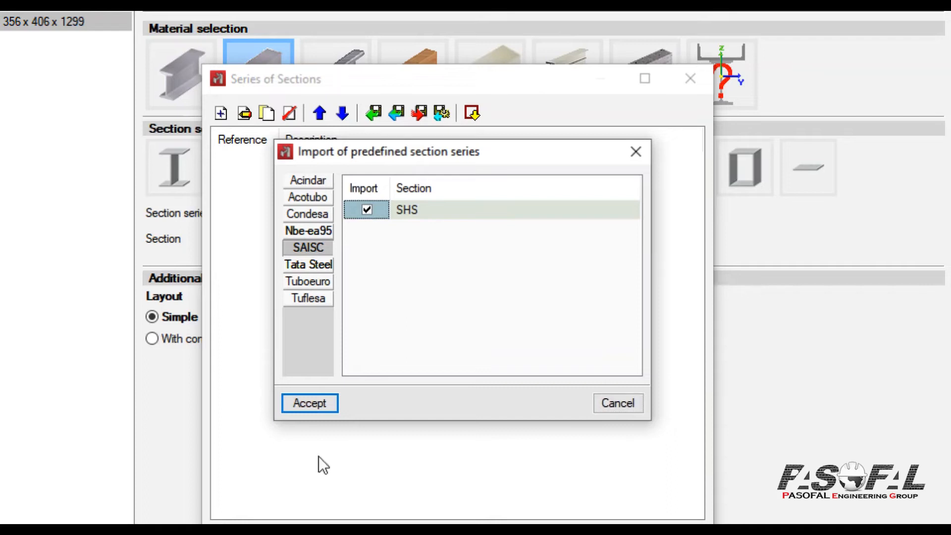
pyautogui.click(317, 406)
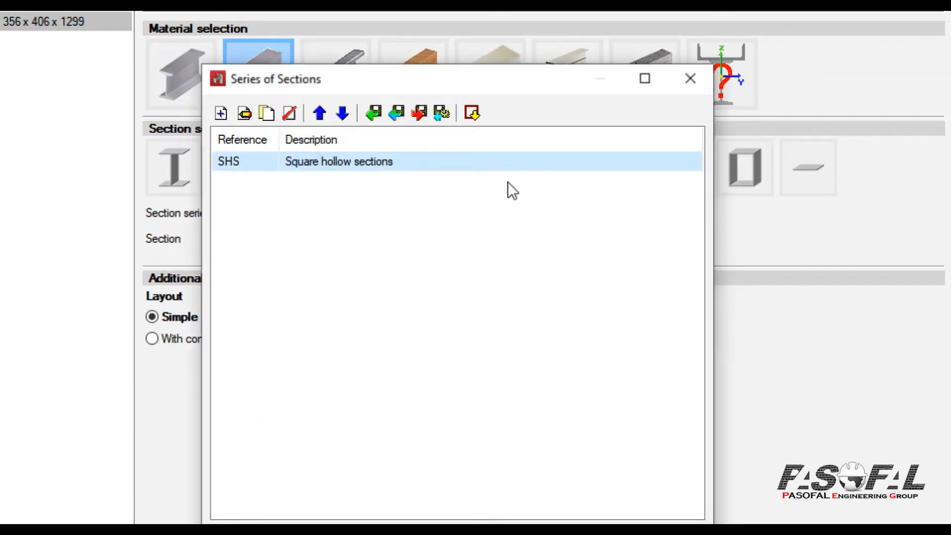
pyautogui.moveTo(495, 78); pyautogui.dragTo(500, 72)
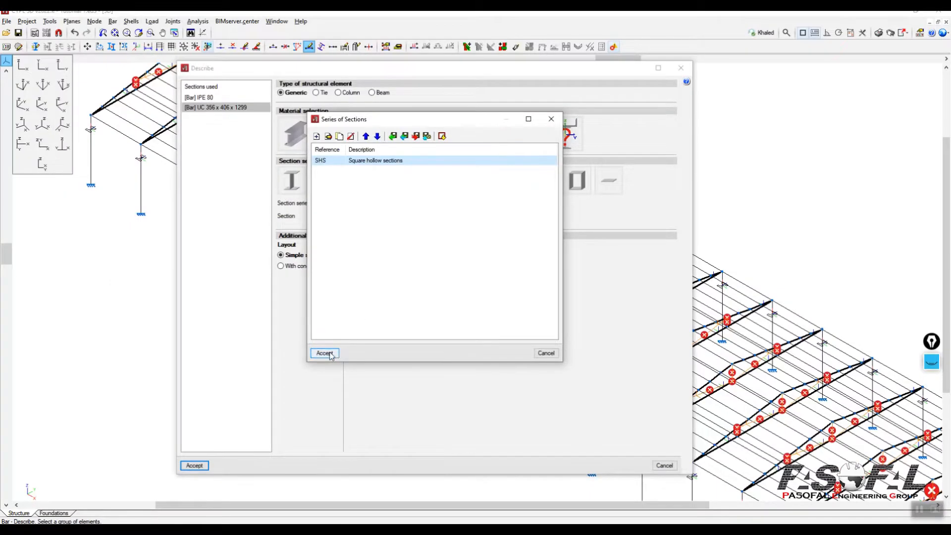
pyautogui.click(326, 354)
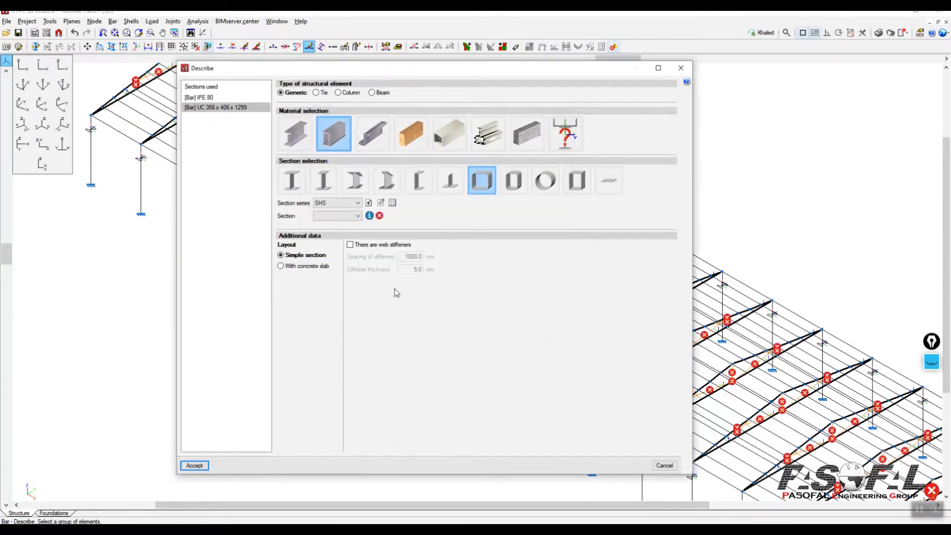
# Step: Browse the section sizes available in the SHS series
pyautogui.click(368, 216)
pyautogui.moveTo(371, 271); pyautogui.dragTo(374, 242)
pyautogui.click(464, 218)
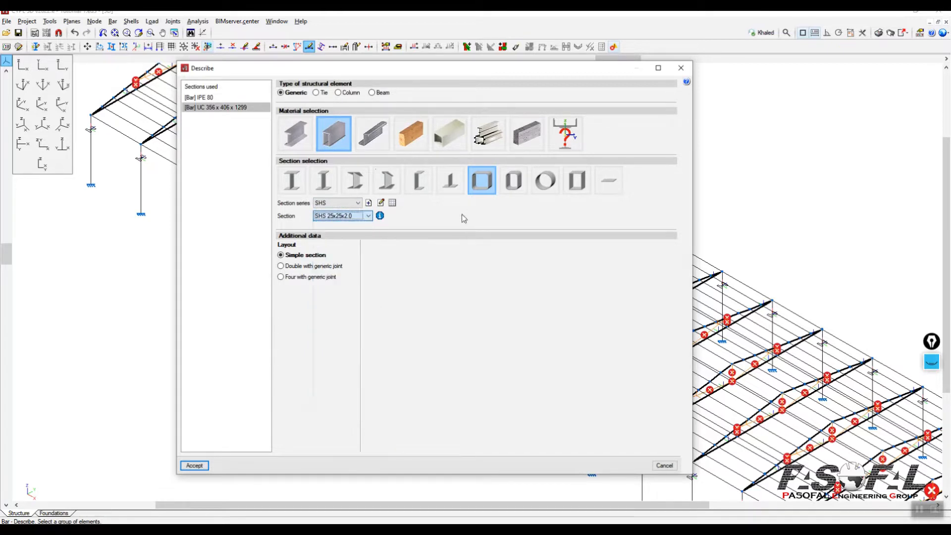
# Step: Import the predefined Tuboeuro Hot Finished SHS series into the section series list
pyautogui.click(392, 203)
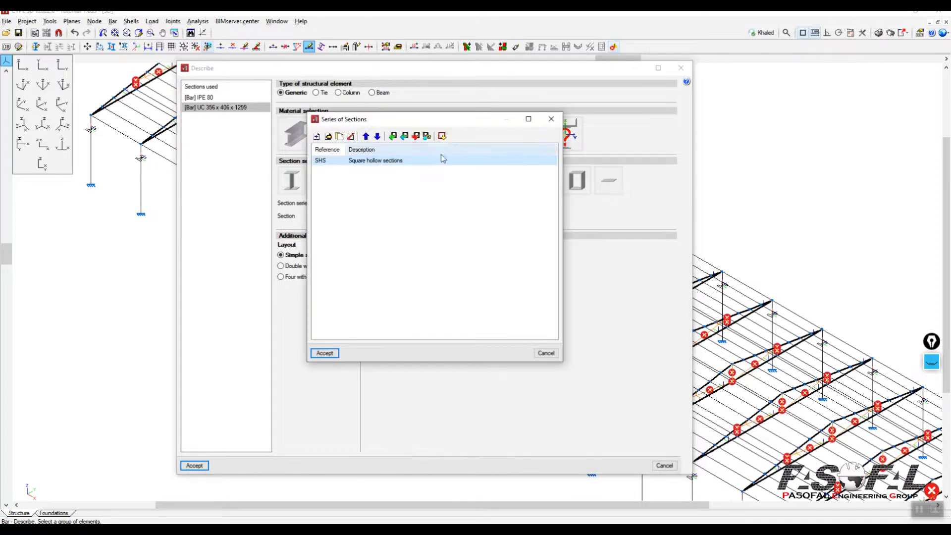
pyautogui.click(442, 137)
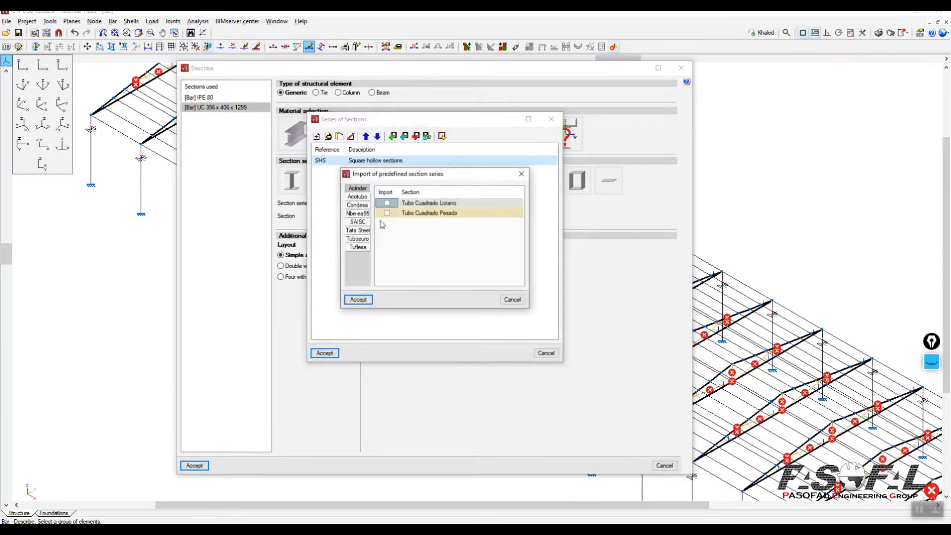
pyautogui.click(358, 238)
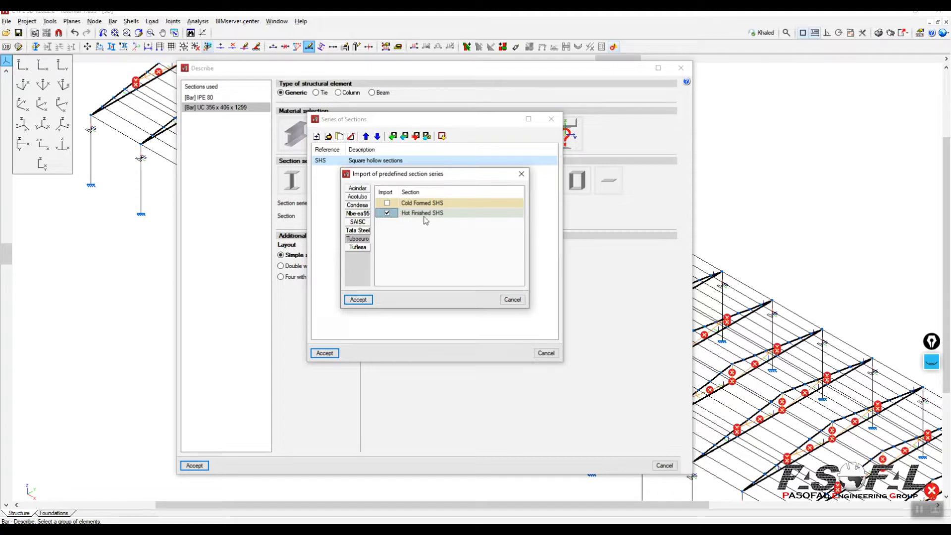
pyautogui.click(359, 300)
pyautogui.click(325, 171)
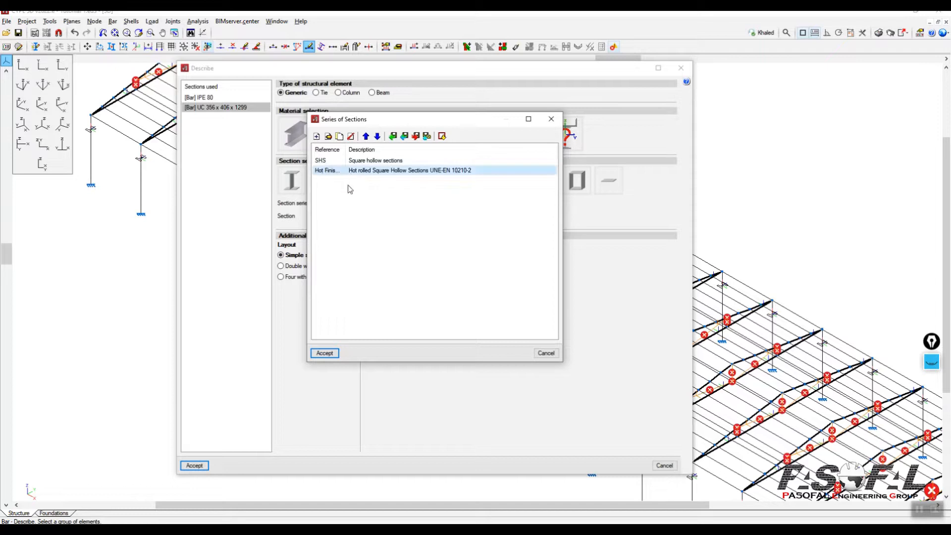
pyautogui.click(334, 355)
# Step: Assign section SHS 100x4.0 from the Hot Finished SHS series to the selected truss web members
pyautogui.click(363, 204)
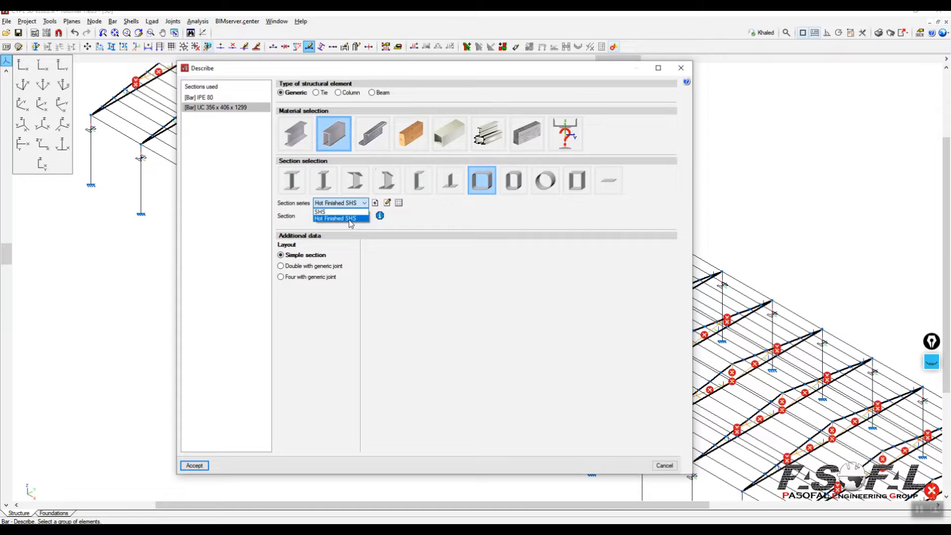
pyautogui.click(348, 219)
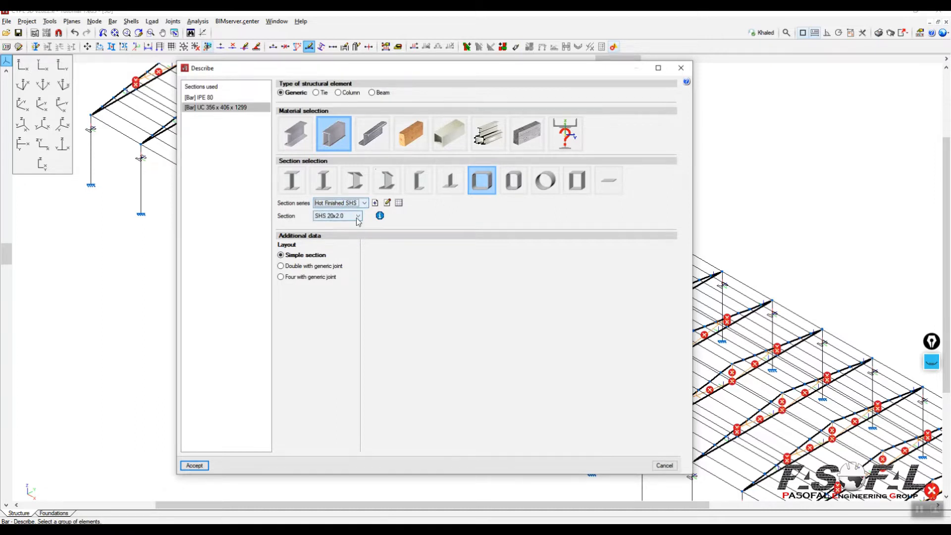
pyautogui.click(357, 216)
pyautogui.moveTo(358, 240); pyautogui.dragTo(366, 273)
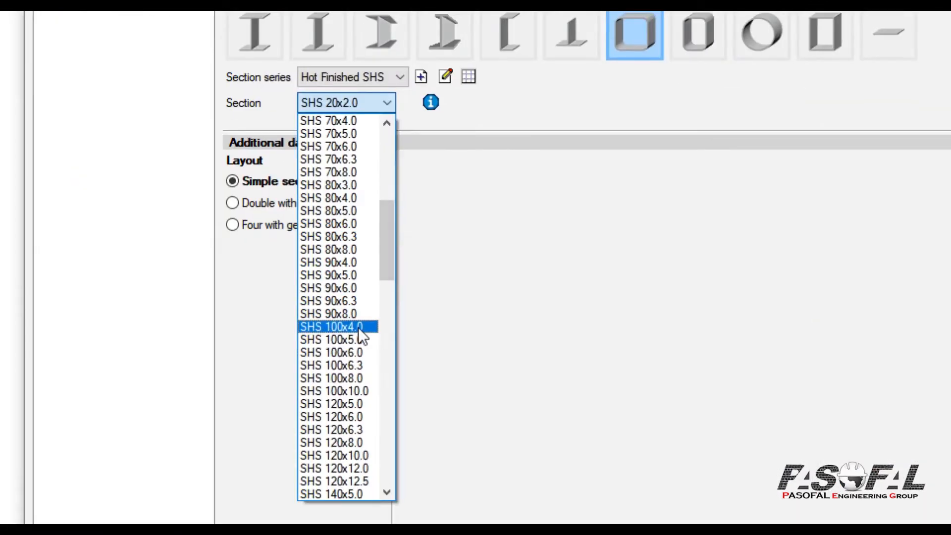
pyautogui.click(359, 328)
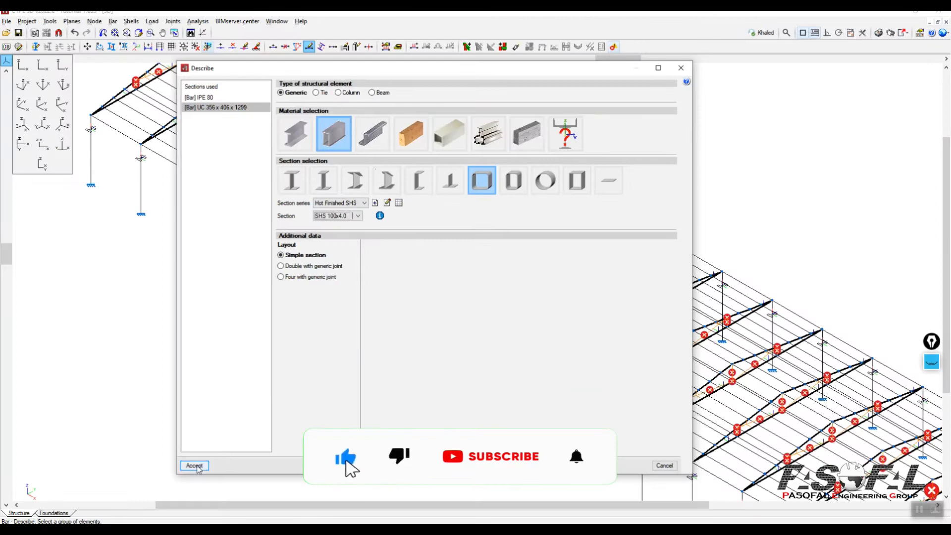
pyautogui.click(195, 465)
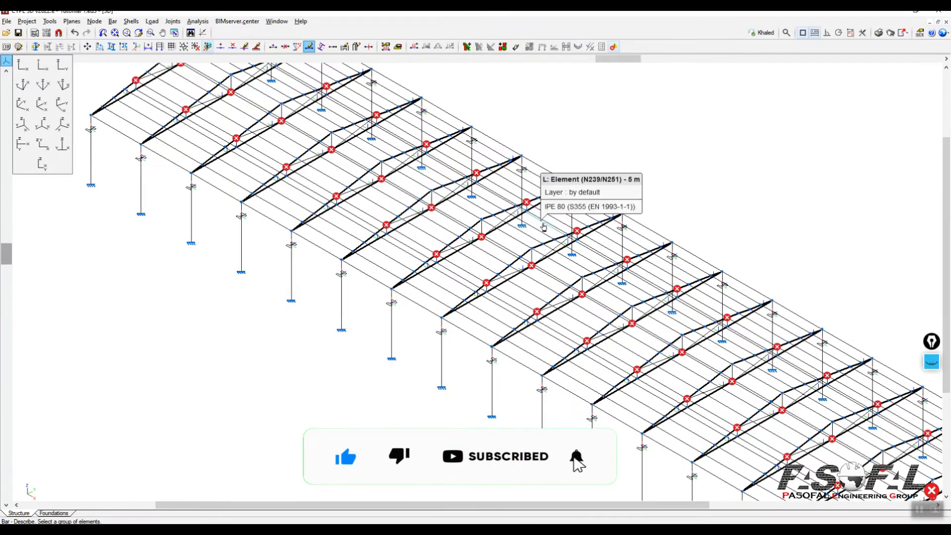
# Step: Inspect the web member sections across the roof trusses and hide the incidents
pyautogui.scroll(5, 544, 227)
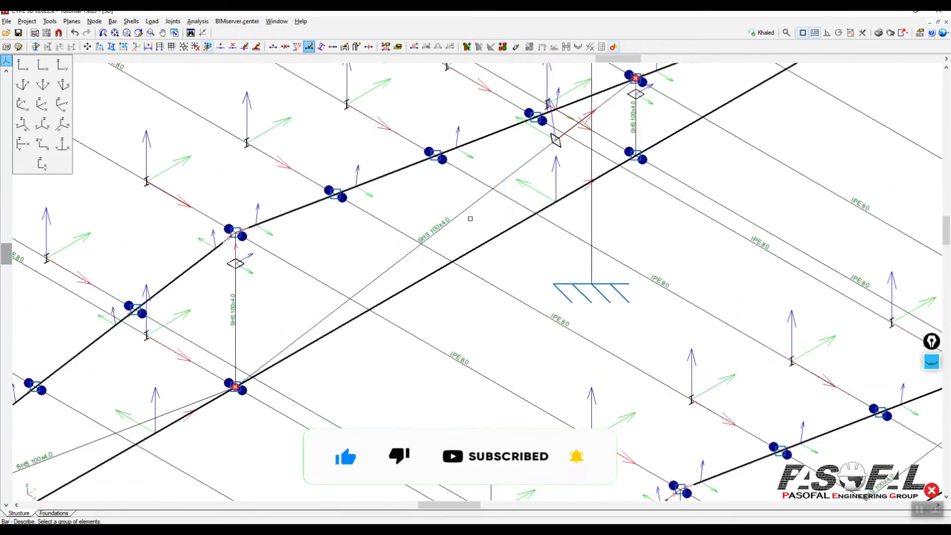
pyautogui.scroll(5, 470, 218)
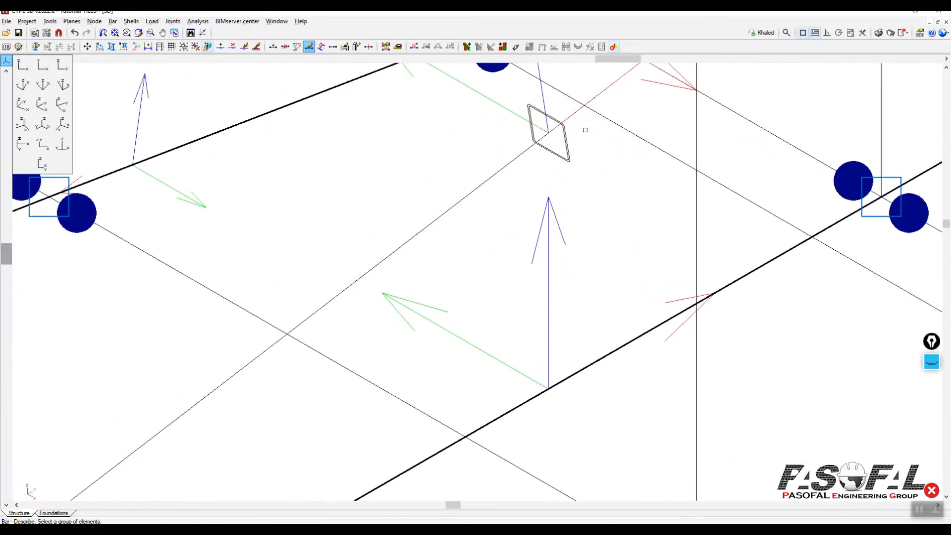
pyautogui.scroll(-10, 576, 199)
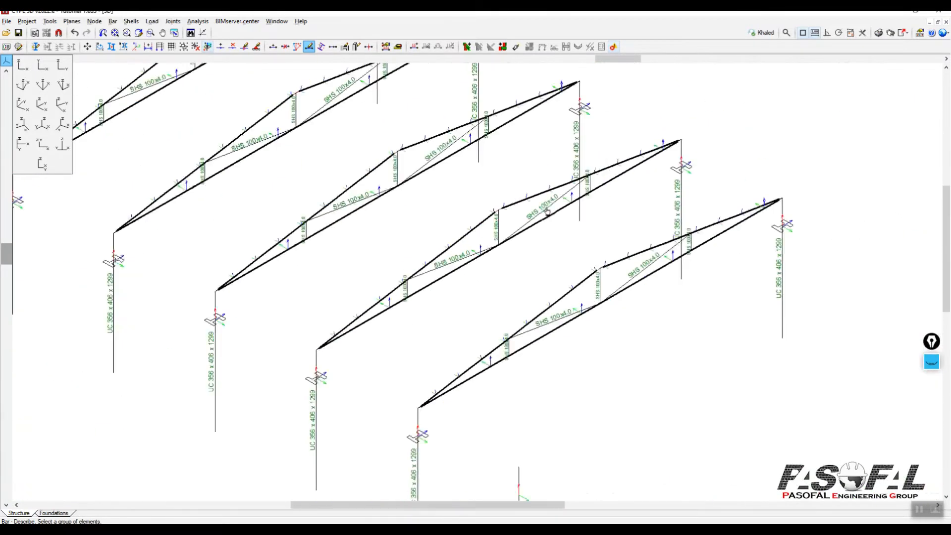
pyautogui.scroll(-5, 552, 236)
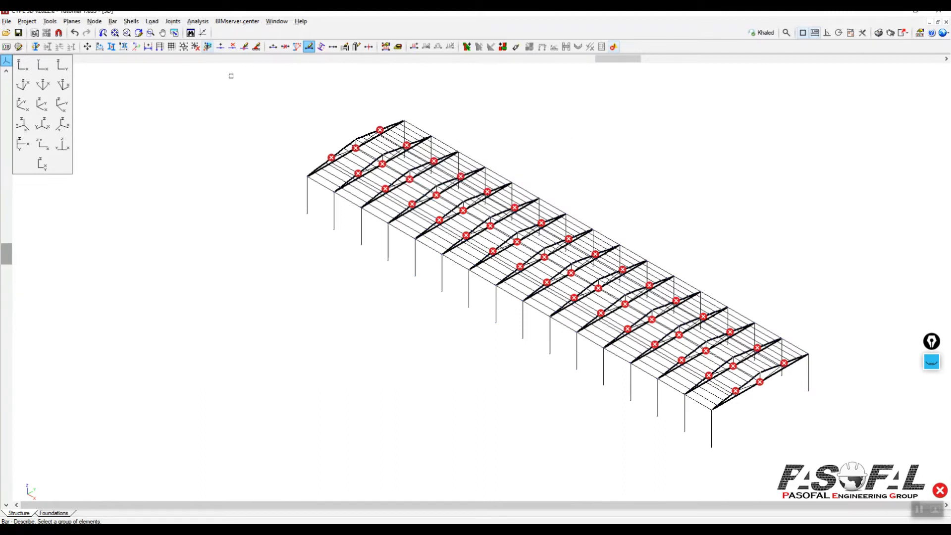
pyautogui.scroll(3, 498, 121)
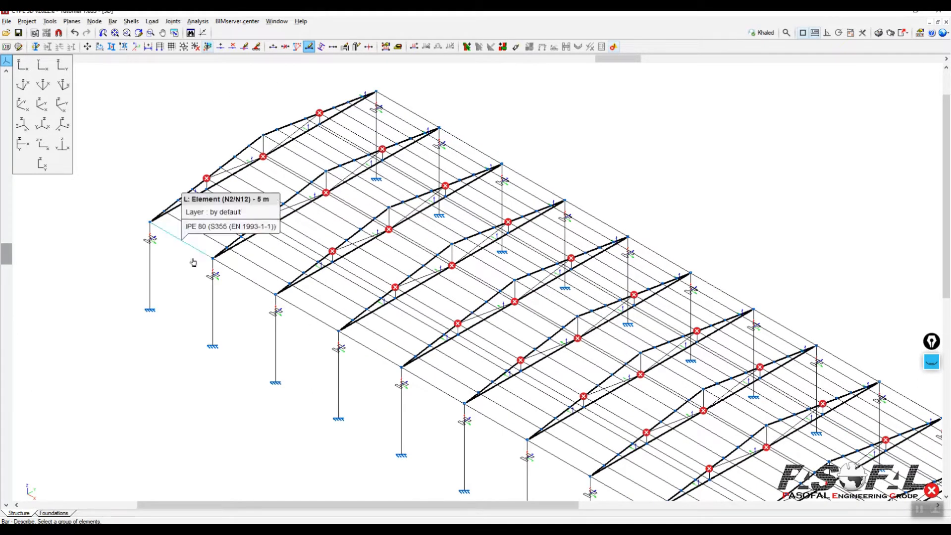
pyautogui.scroll(4, 175, 280)
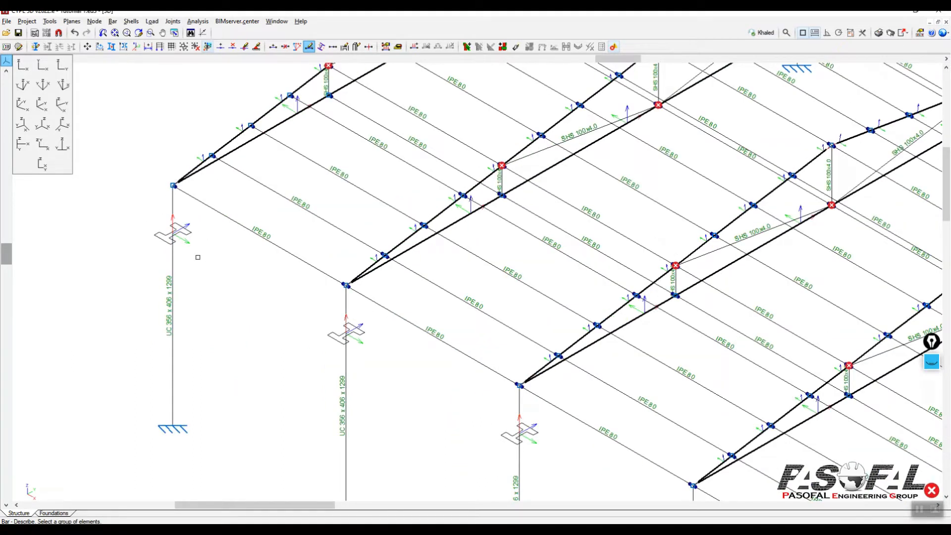
pyautogui.click(203, 23)
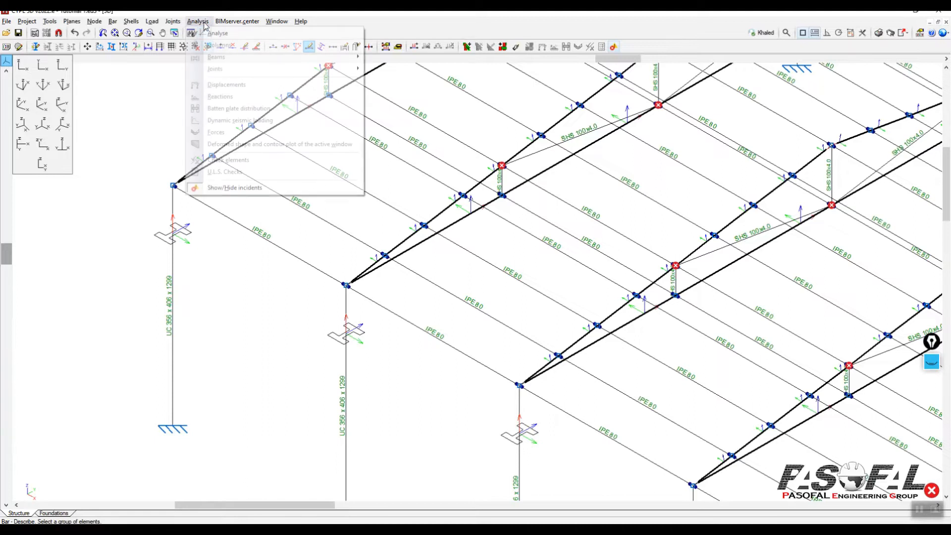
pyautogui.click(206, 188)
pyautogui.scroll(-3, 338, 231)
# Step: Try to analyse the structure and dismiss the error message
pyautogui.click(197, 21)
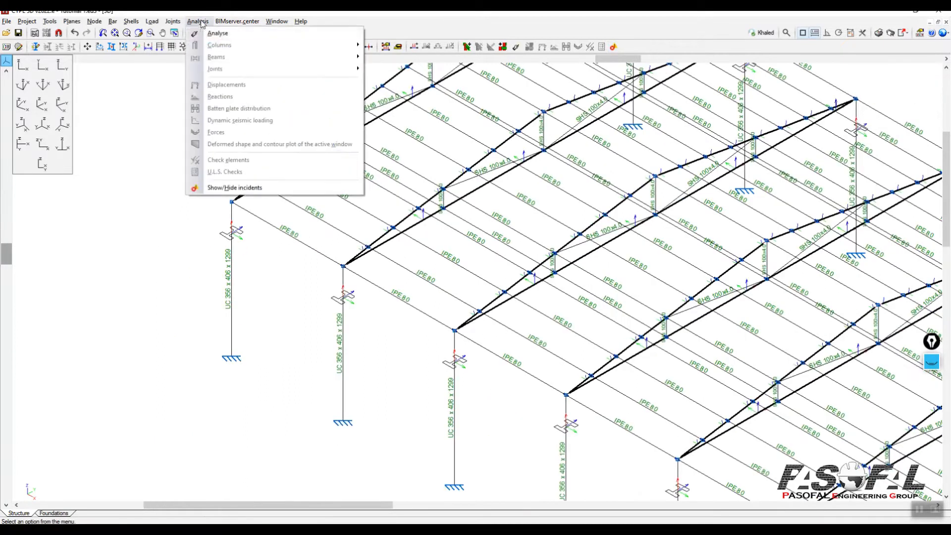
pyautogui.click(220, 34)
pyautogui.moveTo(463, 240); pyautogui.dragTo(322, 153)
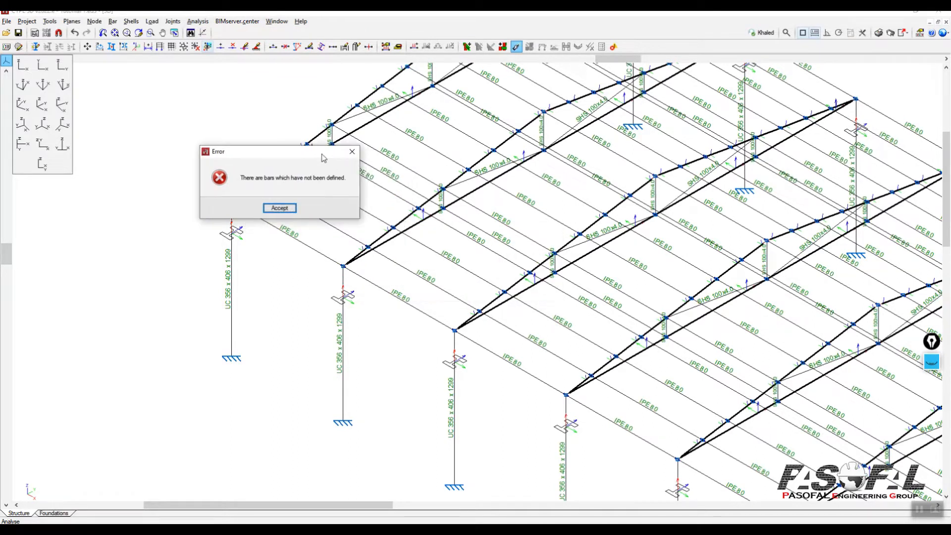
pyautogui.click(278, 207)
# Step: Show the incidents again and examine the roof truss bars for members that still lack a section
pyautogui.click(198, 22)
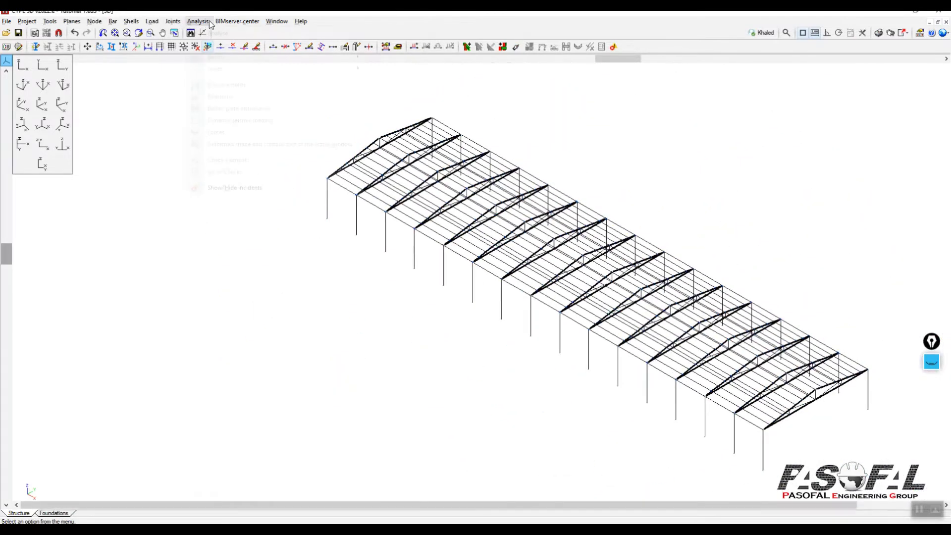
pyautogui.click(232, 188)
pyautogui.scroll(3, 412, 193)
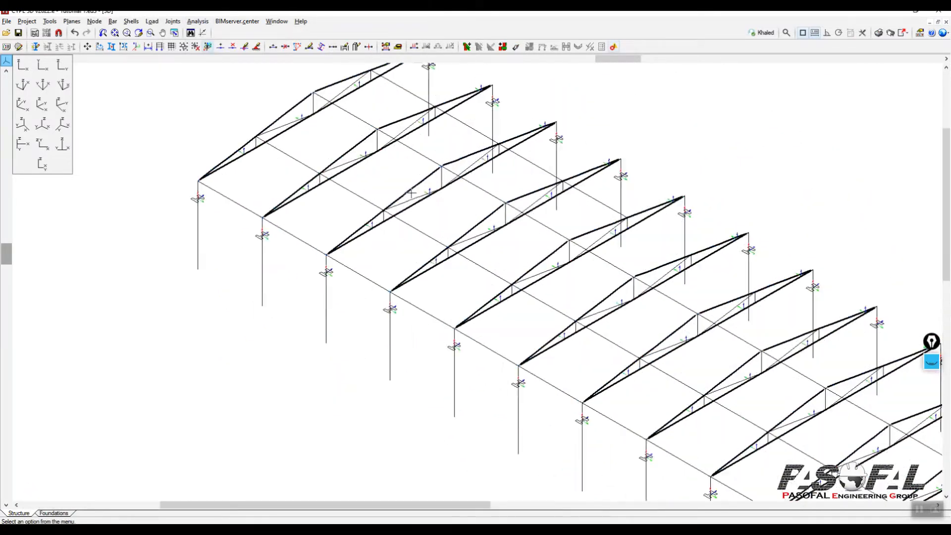
pyautogui.scroll(6, 412, 193)
pyautogui.scroll(-6, 340, 230)
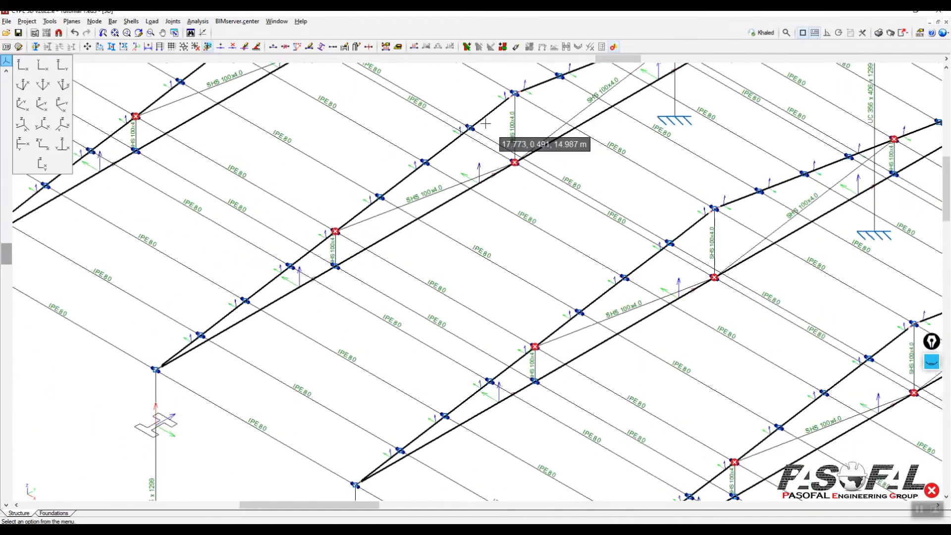
pyautogui.scroll(3, 538, 97)
pyautogui.scroll(-5, 511, 149)
pyautogui.scroll(-5, 298, 237)
pyautogui.scroll(3, 374, 209)
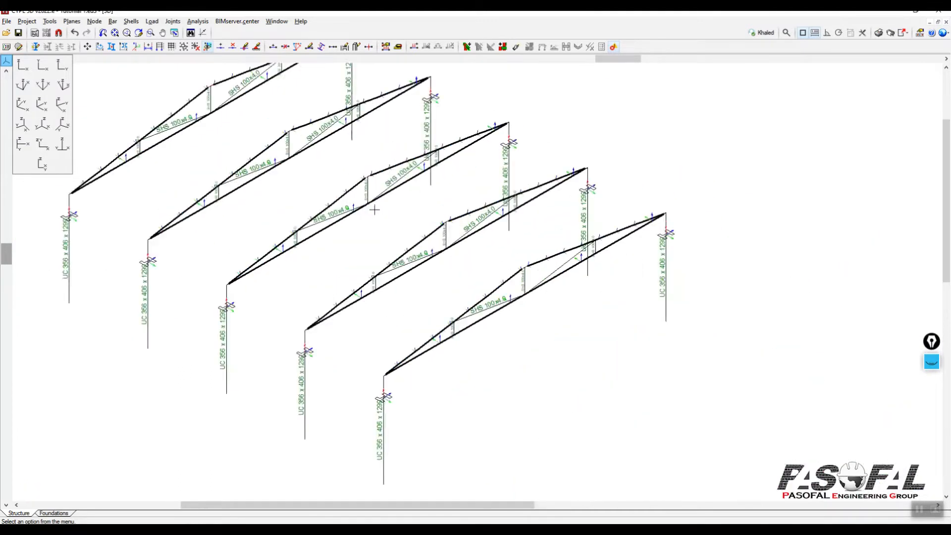
pyautogui.scroll(-4, 376, 210)
pyautogui.scroll(3, 391, 208)
pyautogui.scroll(-2, 414, 183)
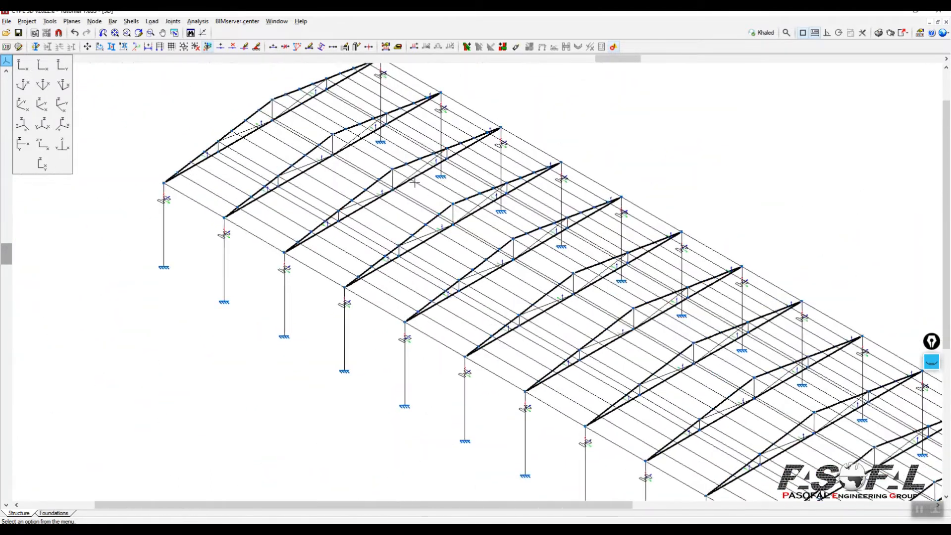
pyautogui.scroll(-1, 414, 183)
# Step: Start describing bars and select the top and bottom chords of all roof trusses in the truss elevation view
pyautogui.click(113, 21)
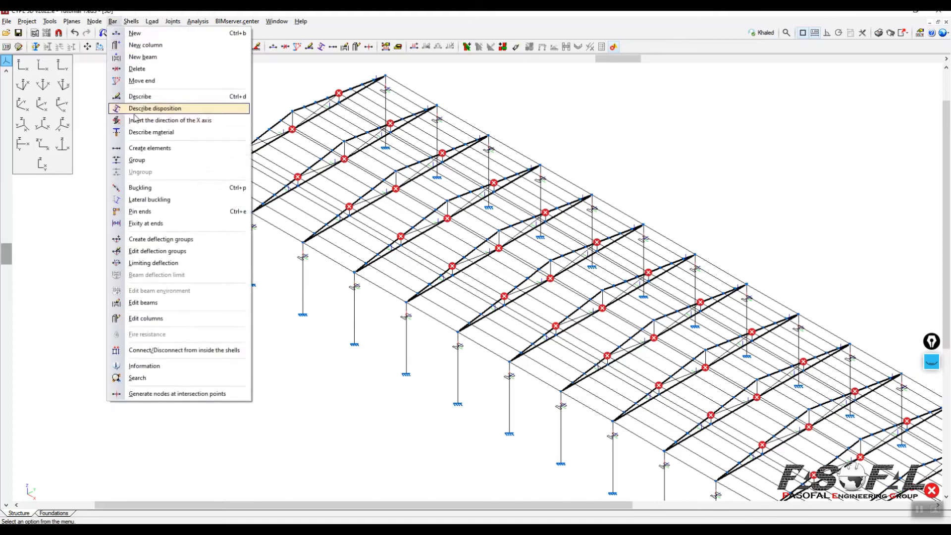
pyautogui.click(141, 96)
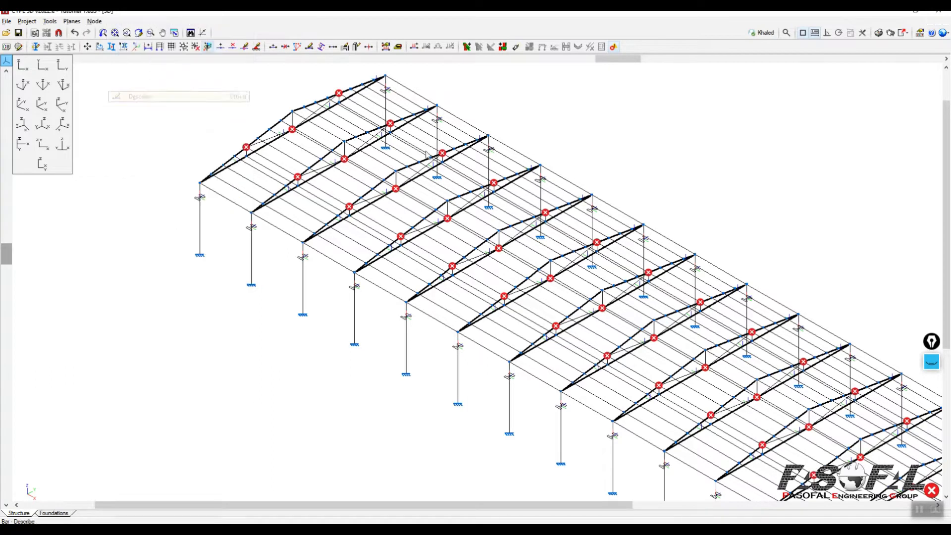
pyautogui.click(62, 65)
pyautogui.scroll(-2, 486, 268)
pyautogui.scroll(1, 573, 297)
pyautogui.scroll(5, 572, 297)
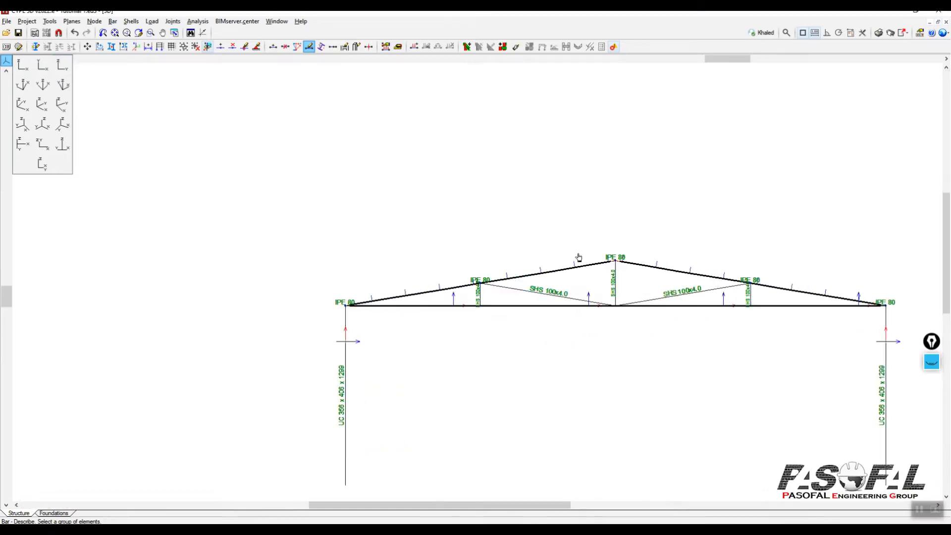
pyautogui.scroll(1, 564, 270)
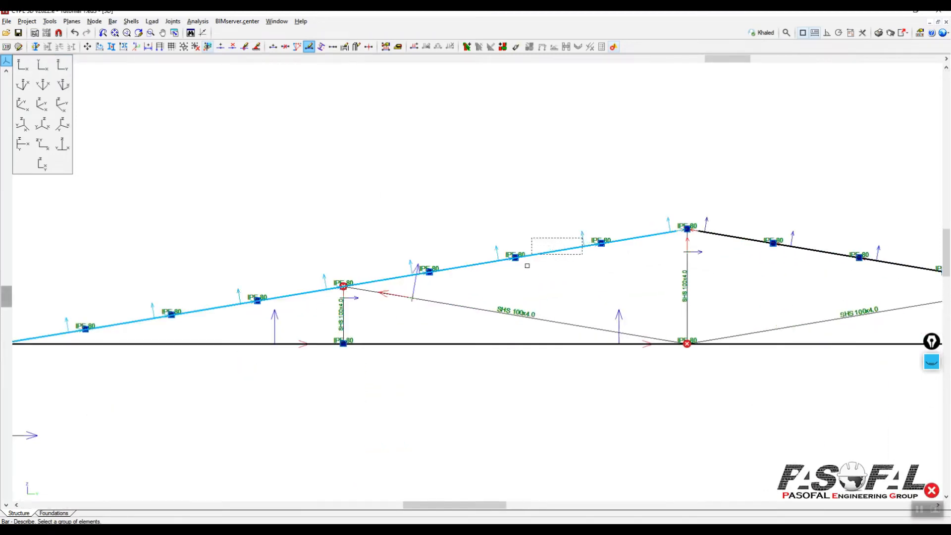
pyautogui.click(439, 326)
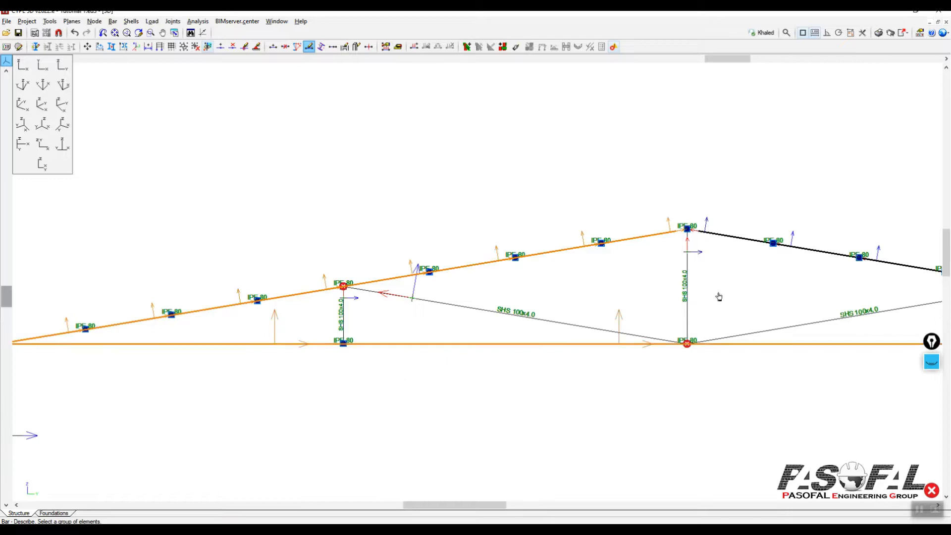
pyautogui.scroll(-4, 644, 229)
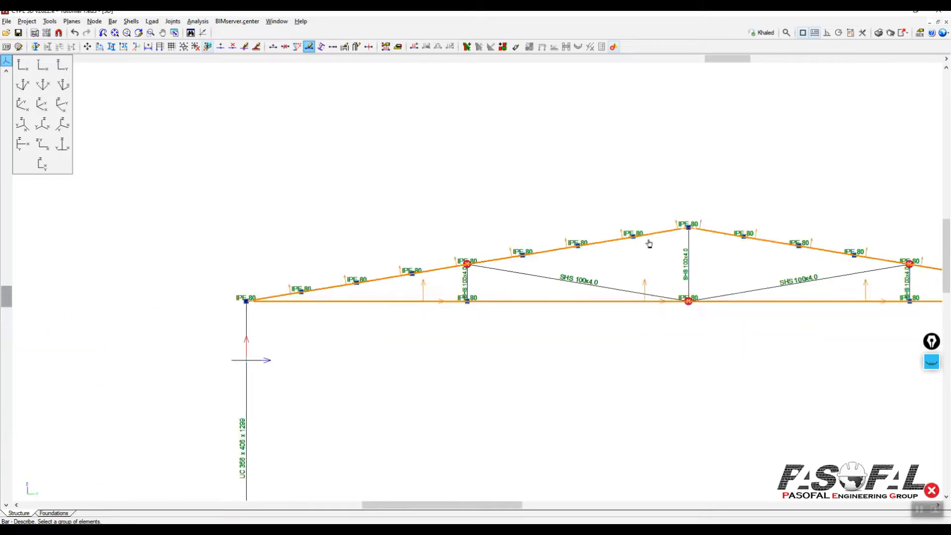
pyautogui.scroll(-5, 638, 229)
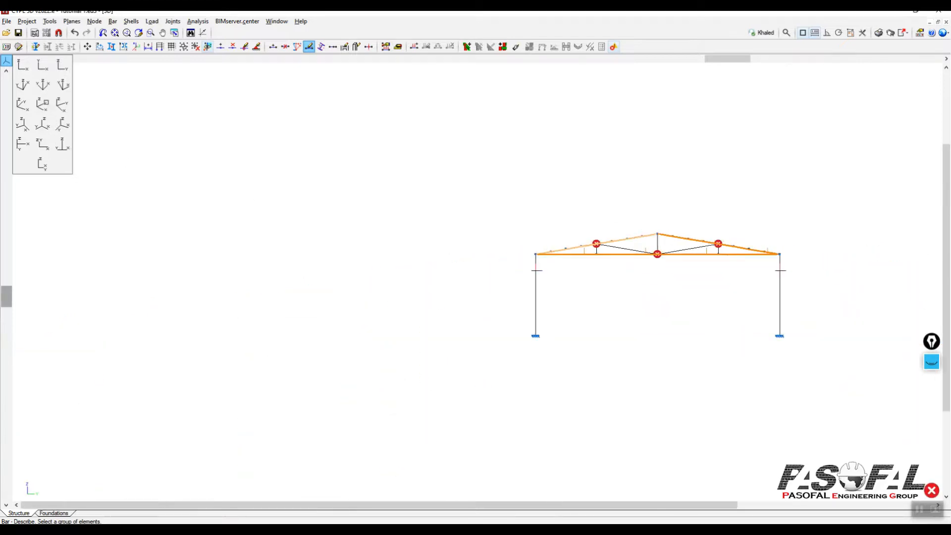
# Step: Assign section UB 305 x 127 x 48 from the UB series to the selected truss chords as a simple section
pyautogui.click(43, 104)
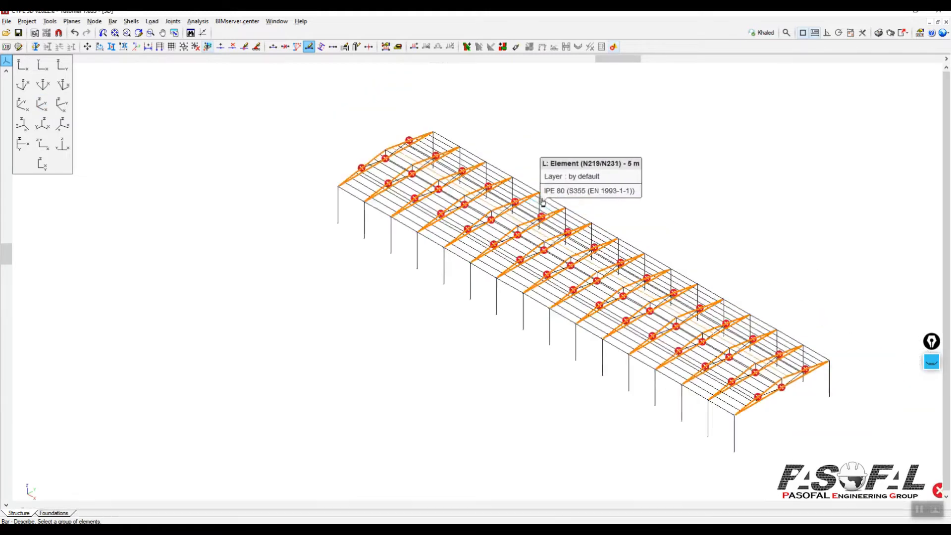
pyautogui.scroll(3, 558, 171)
pyautogui.scroll(5, 558, 170)
pyautogui.click(112, 21)
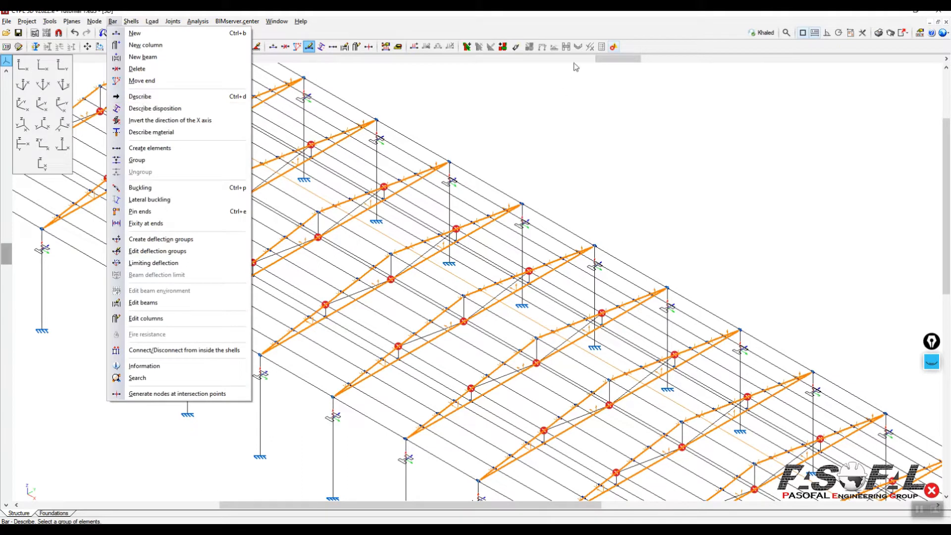
pyautogui.click(604, 33)
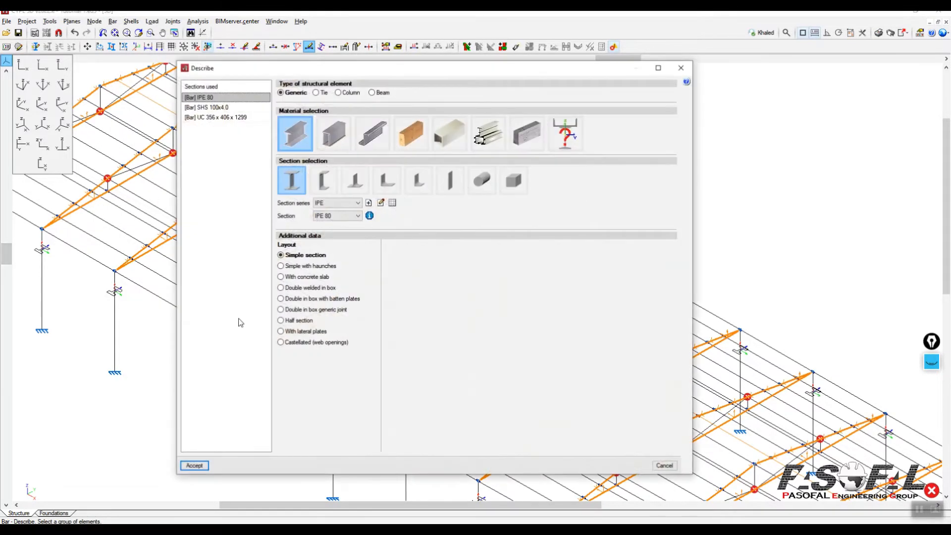
pyautogui.click(356, 204)
pyautogui.click(320, 321)
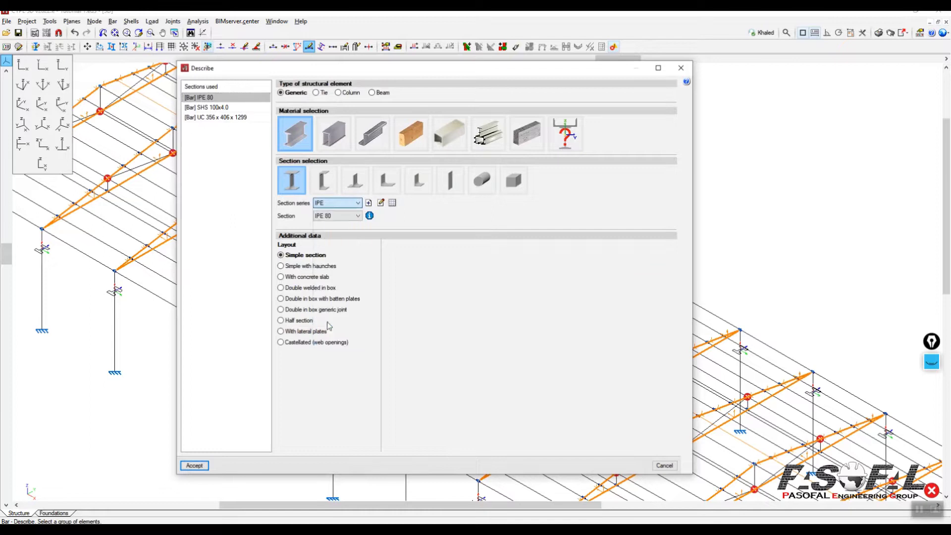
pyautogui.click(369, 216)
pyautogui.moveTo(372, 292); pyautogui.dragTo(369, 252)
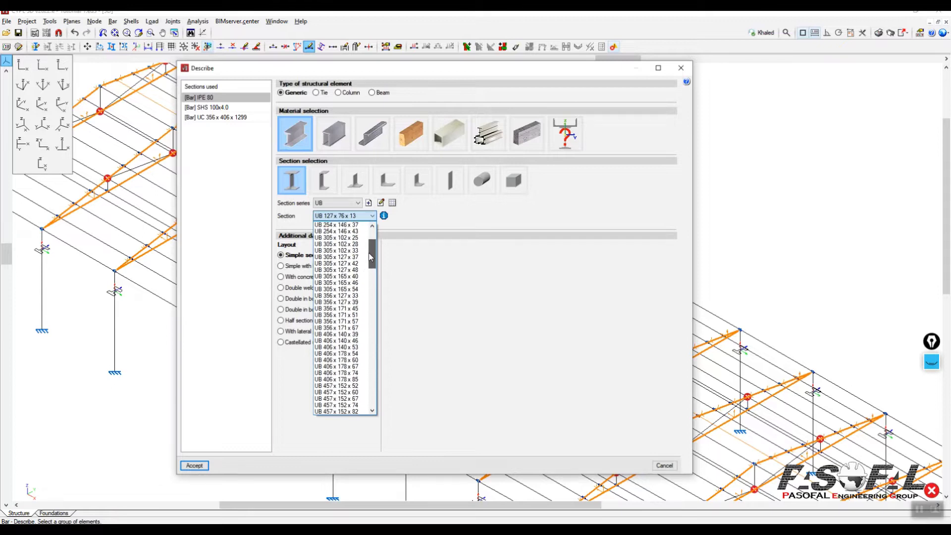
pyautogui.click(349, 270)
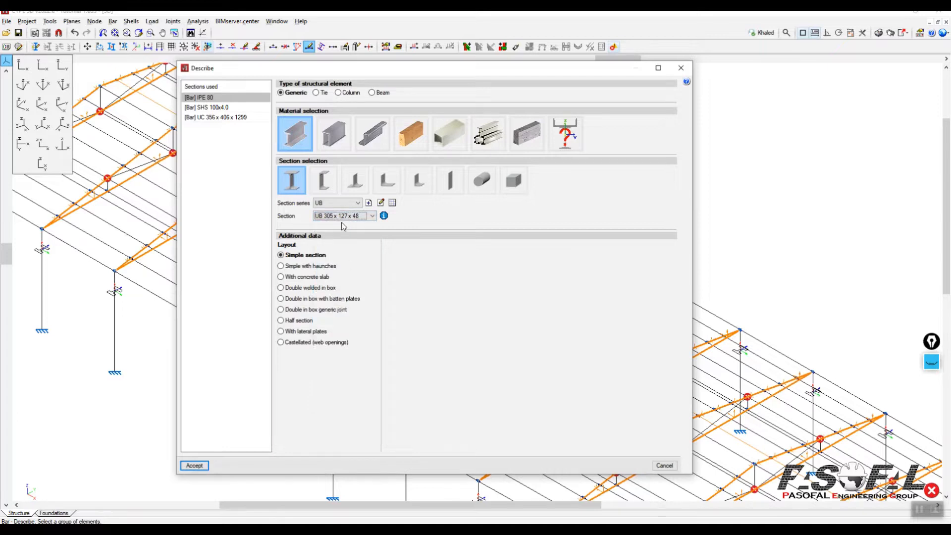
pyautogui.click(194, 466)
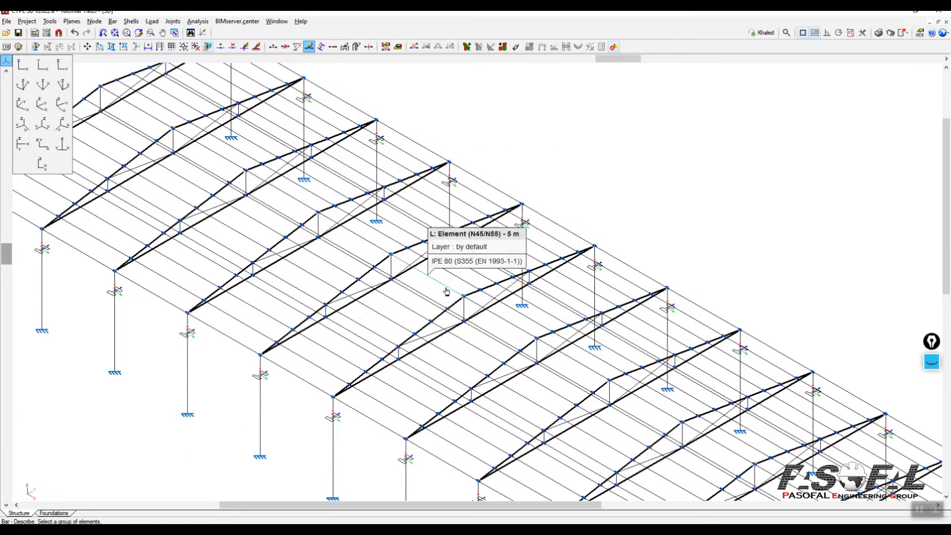
# Step: Analyse the structure with bar checks and without dimensioning sections, accept the default buckling parameters, and close the final design report
pyautogui.scroll(5, 445, 237)
pyautogui.scroll(5, 445, 237)
pyautogui.scroll(4, 288, 315)
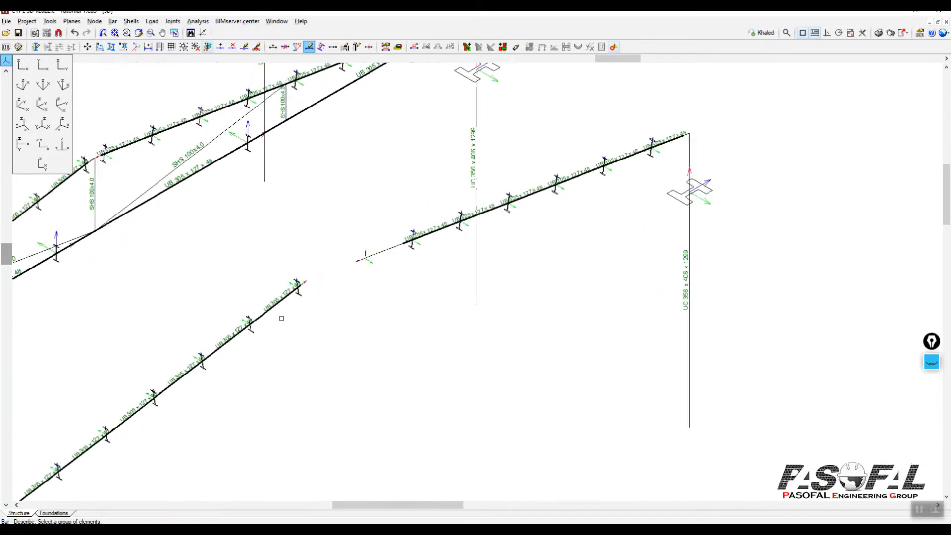
pyautogui.scroll(-5, 463, 240)
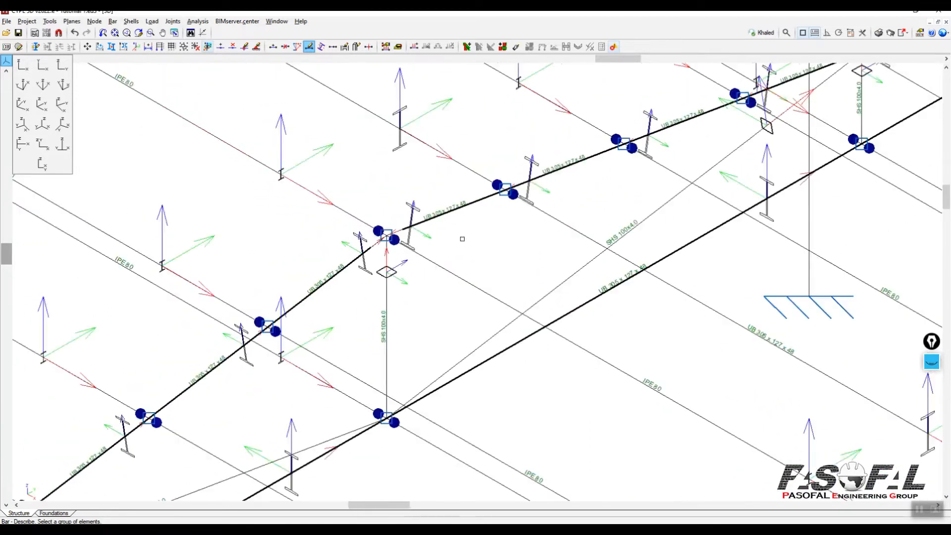
pyautogui.scroll(-5, 463, 240)
pyautogui.click(197, 21)
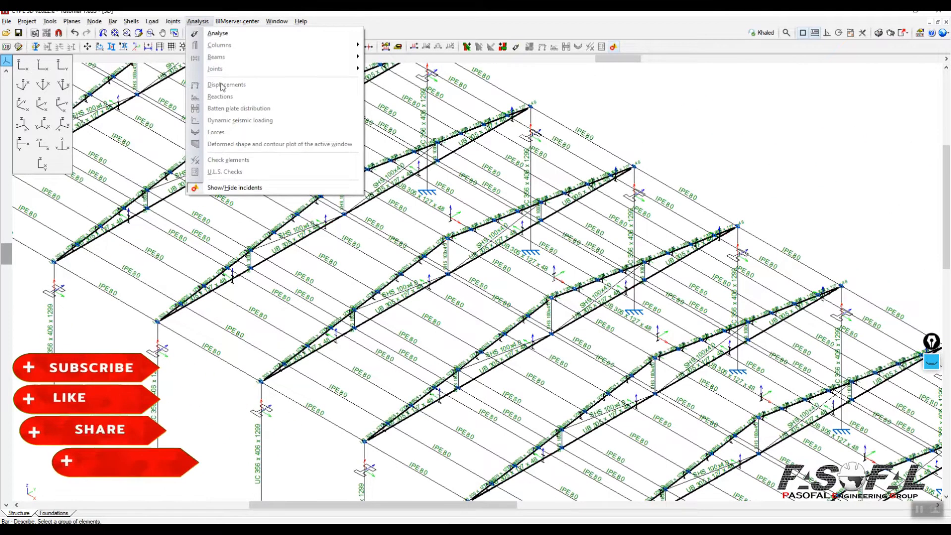
pyautogui.click(217, 36)
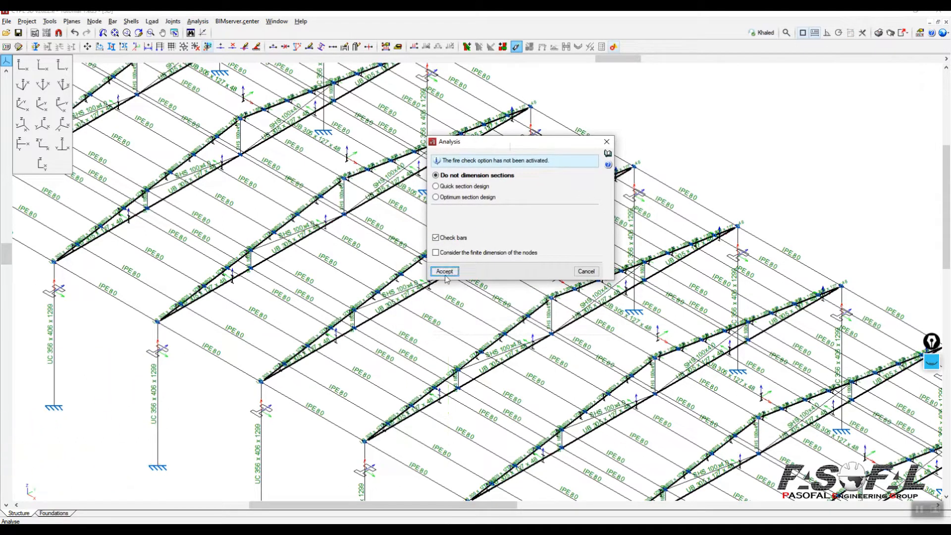
pyautogui.click(445, 271)
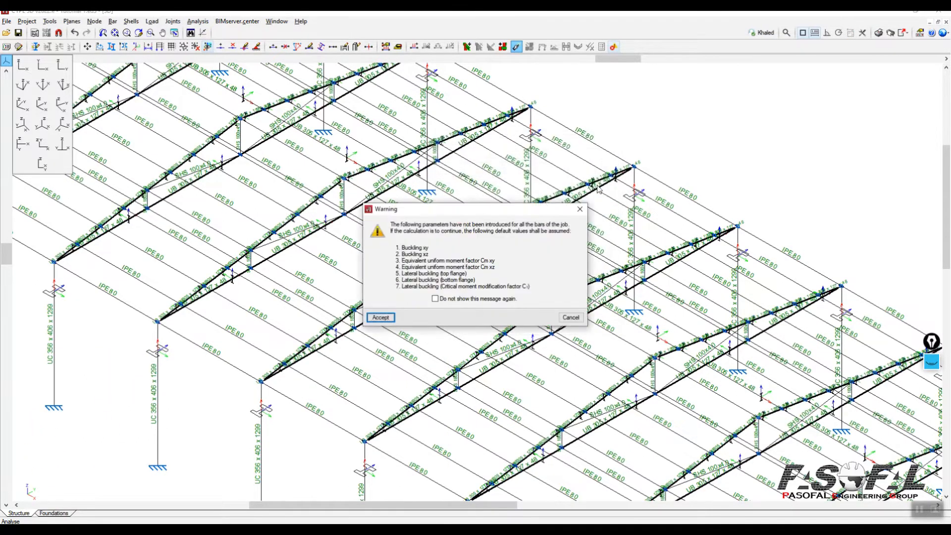
pyautogui.click(380, 320)
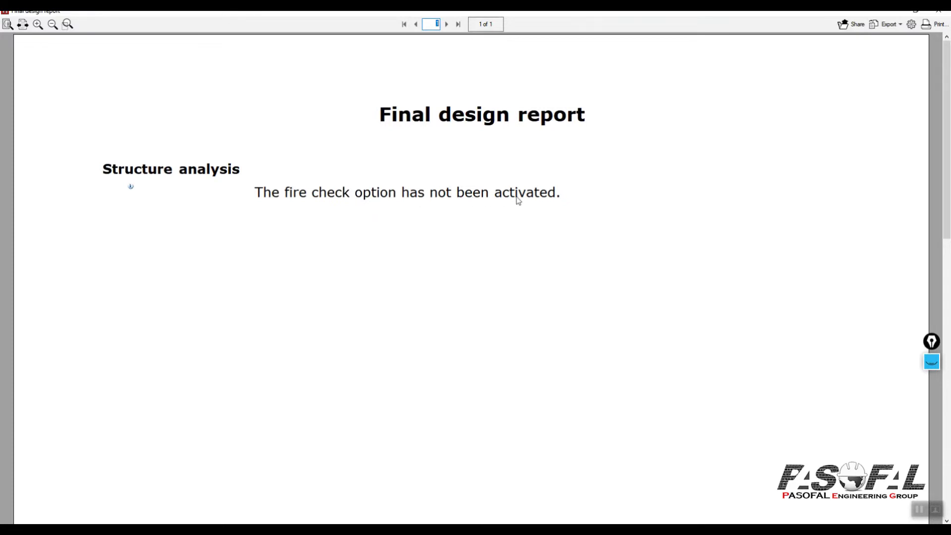
pyautogui.click(938, 11)
# Step: Review the project's general data, including the fire resistance and load options, and close it without changes
pyautogui.click(28, 21)
pyautogui.click(45, 32)
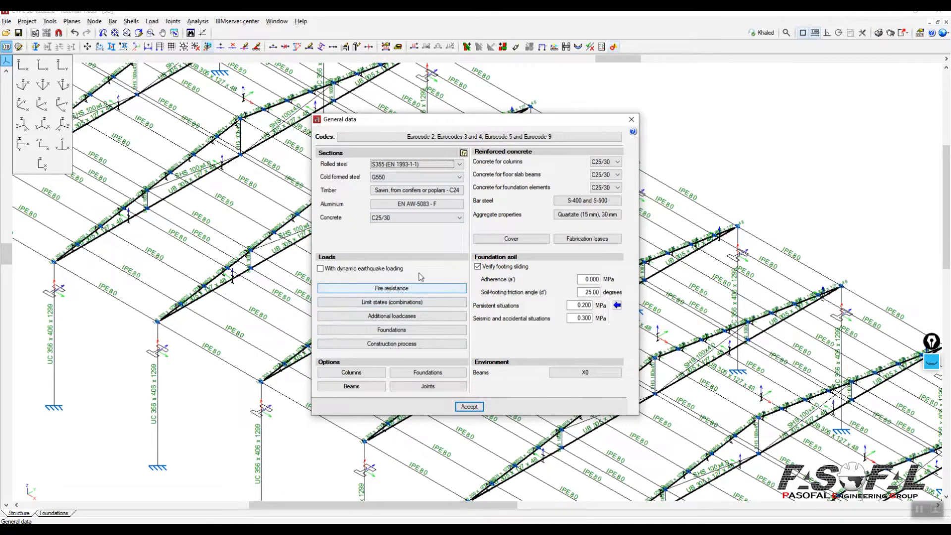
pyautogui.moveTo(600, 122); pyautogui.dragTo(553, 107)
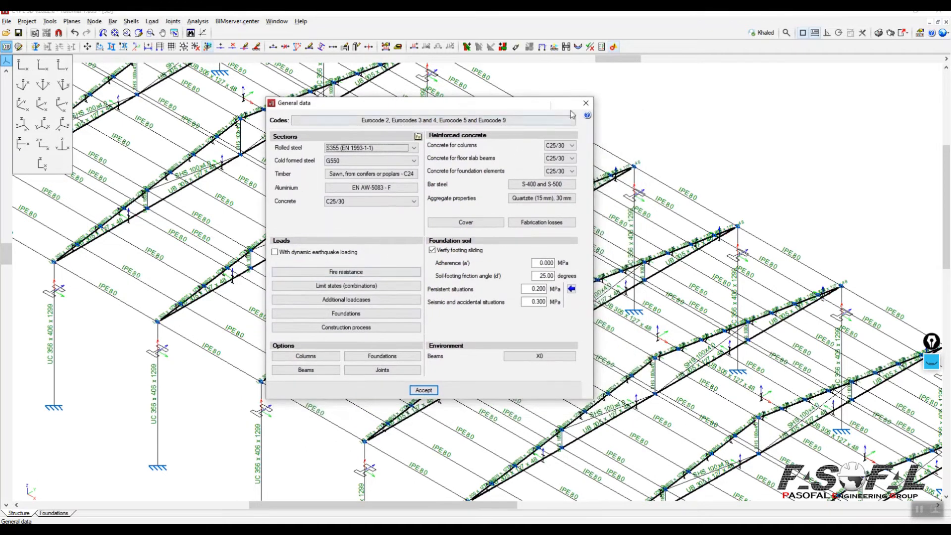
pyautogui.click(586, 104)
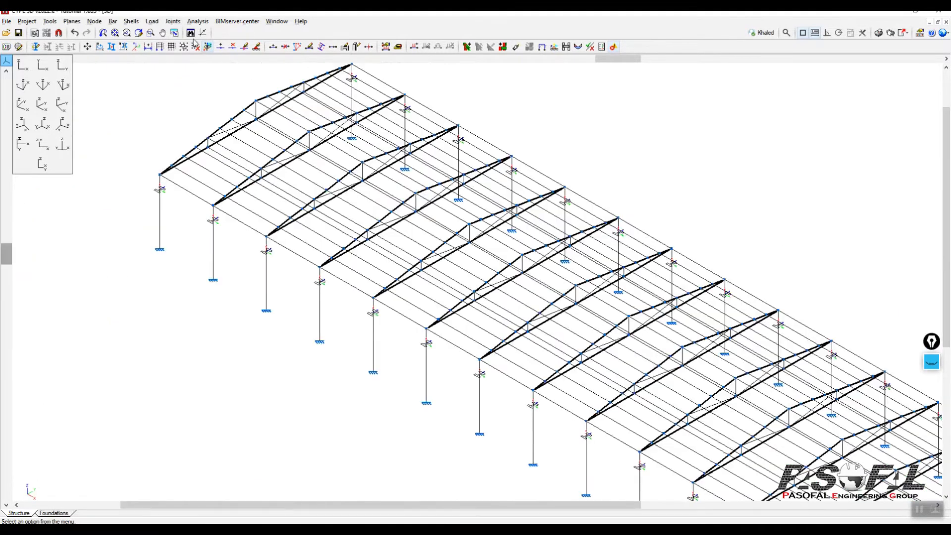
# Step: Run the element check on the whole structure, accepting the default buckling and lateral buckling parameters
pyautogui.click(197, 21)
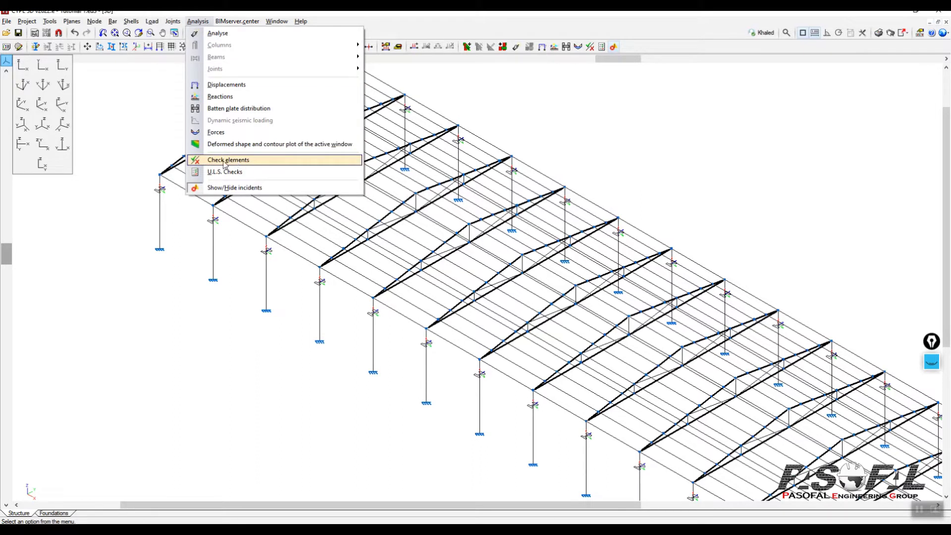
pyautogui.click(224, 160)
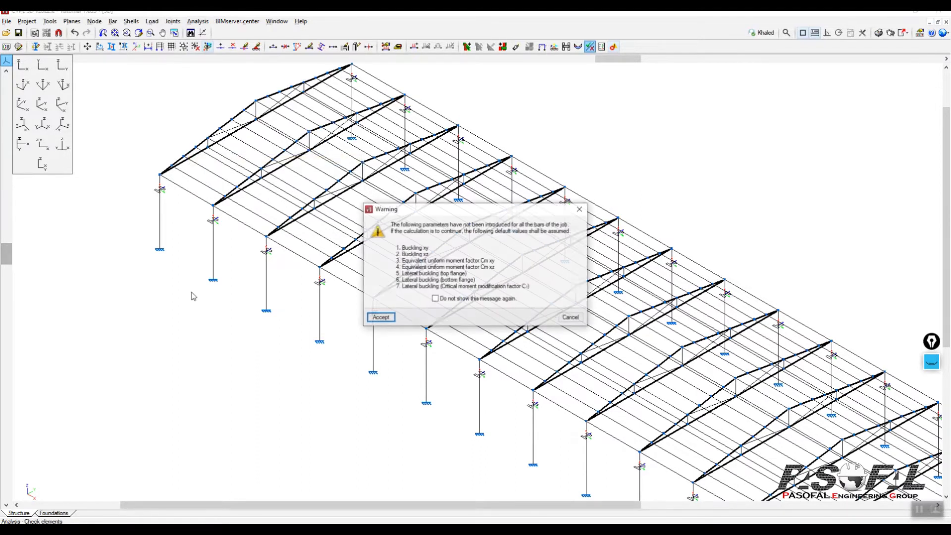
pyautogui.click(381, 316)
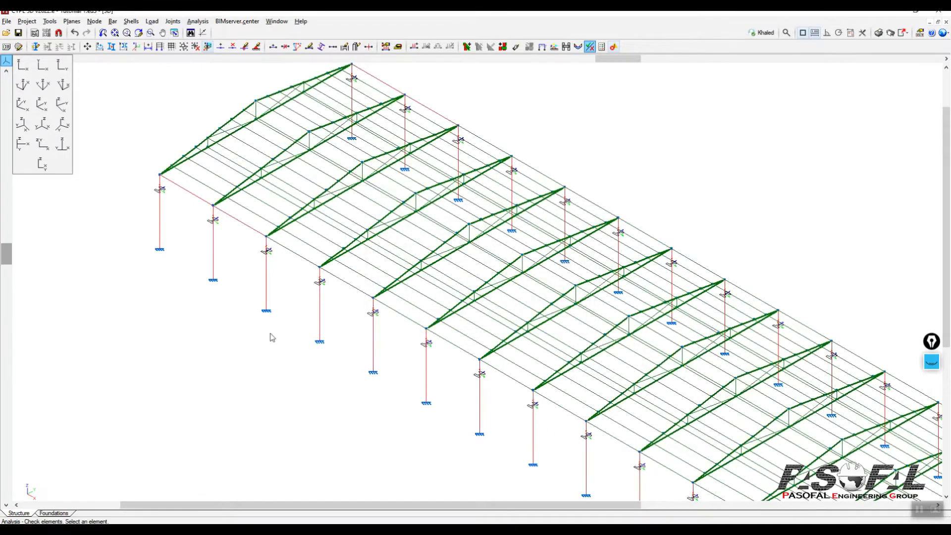
# Step: Open the code check table for a UC 356 x 406 x 1299 column and examine the resistance of the series' sections
pyautogui.scroll(3, 271, 297)
pyautogui.scroll(2, 274, 287)
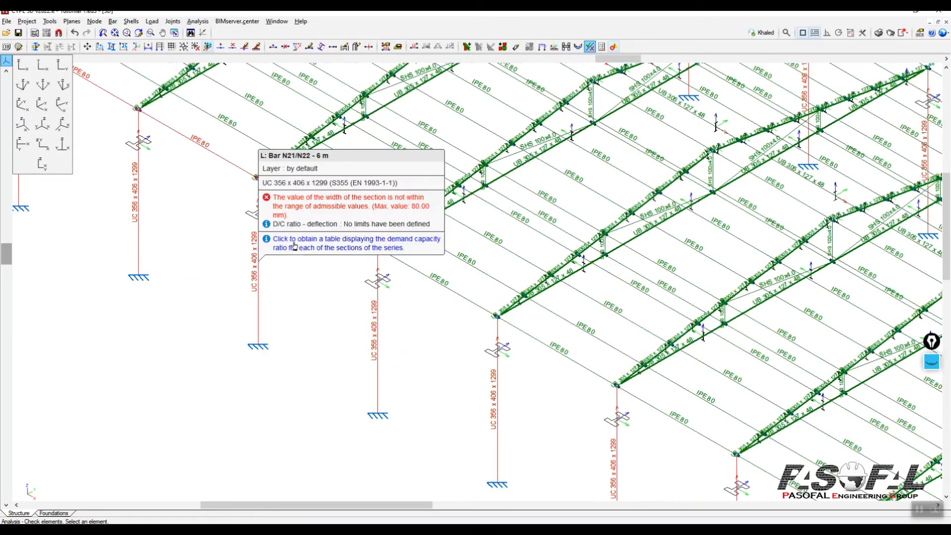
pyautogui.click(294, 245)
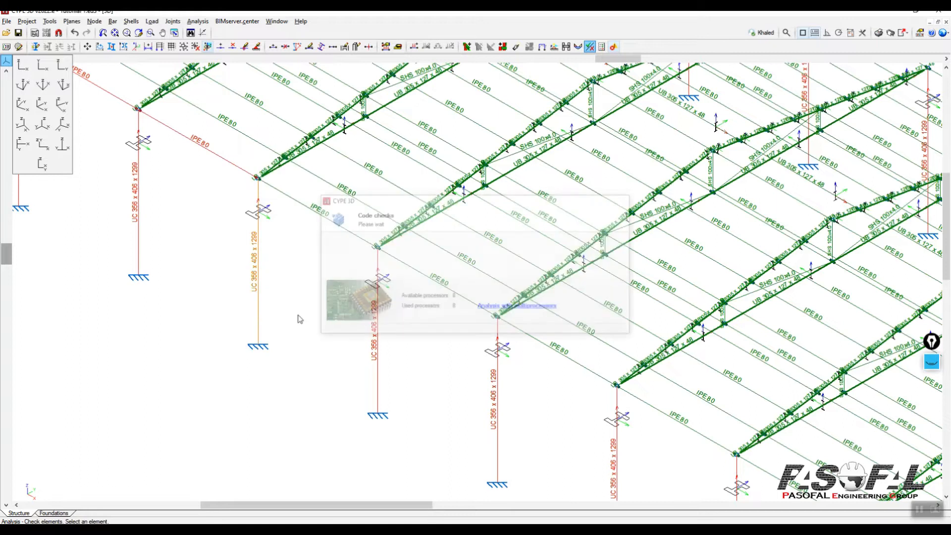
pyautogui.scroll(10, 286, 218)
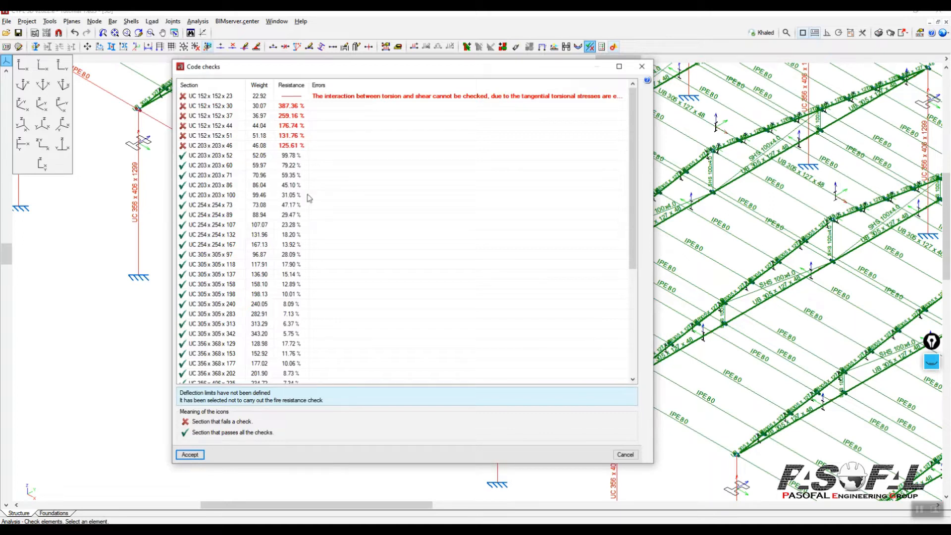
pyautogui.scroll(-3, 287, 270)
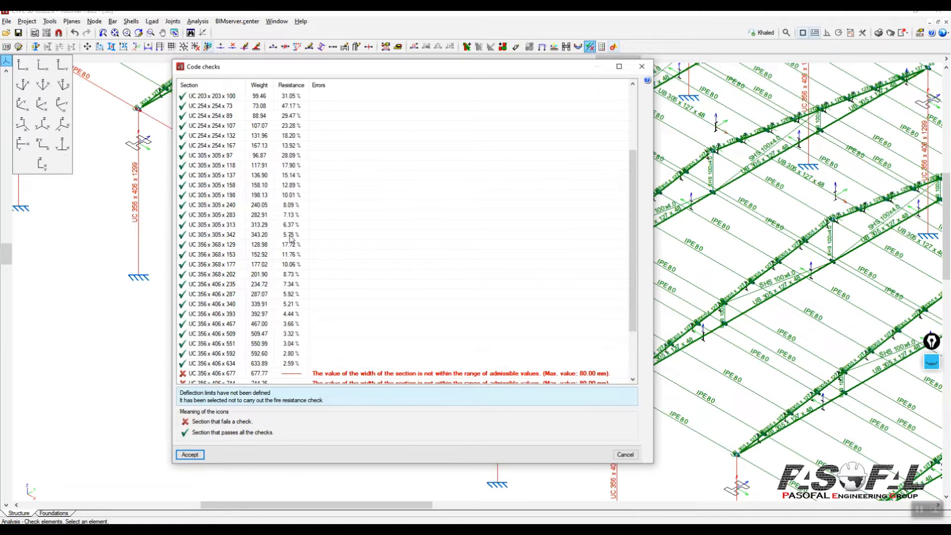
pyautogui.scroll(3, 293, 233)
# Step: Compare candidate UC sections in the code check table and replace the failing column's section with UC 305 x 305 x 97
pyautogui.click(208, 265)
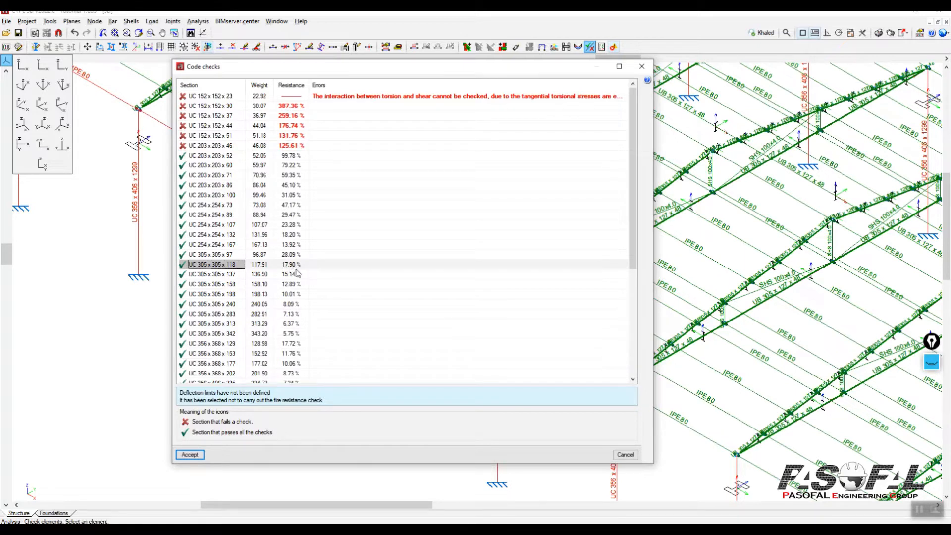
pyautogui.click(216, 155)
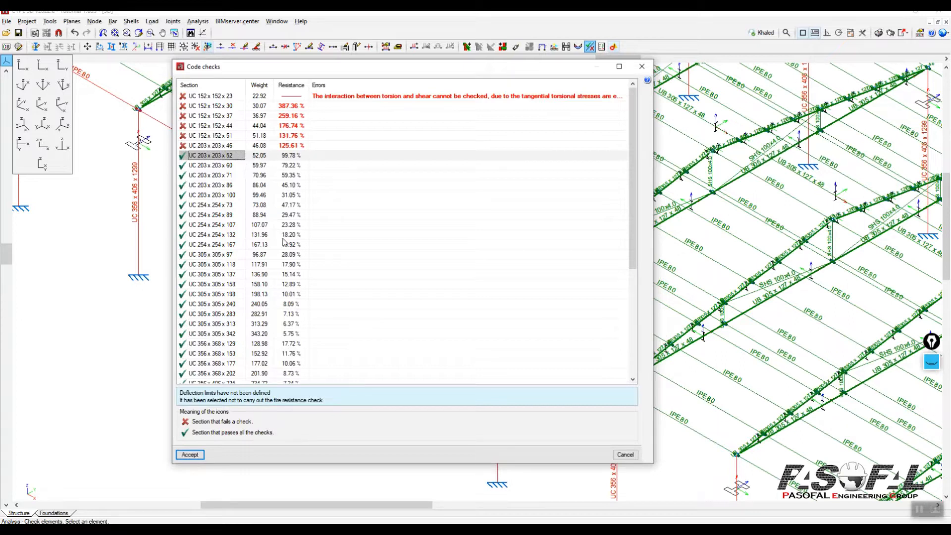
pyautogui.click(287, 189)
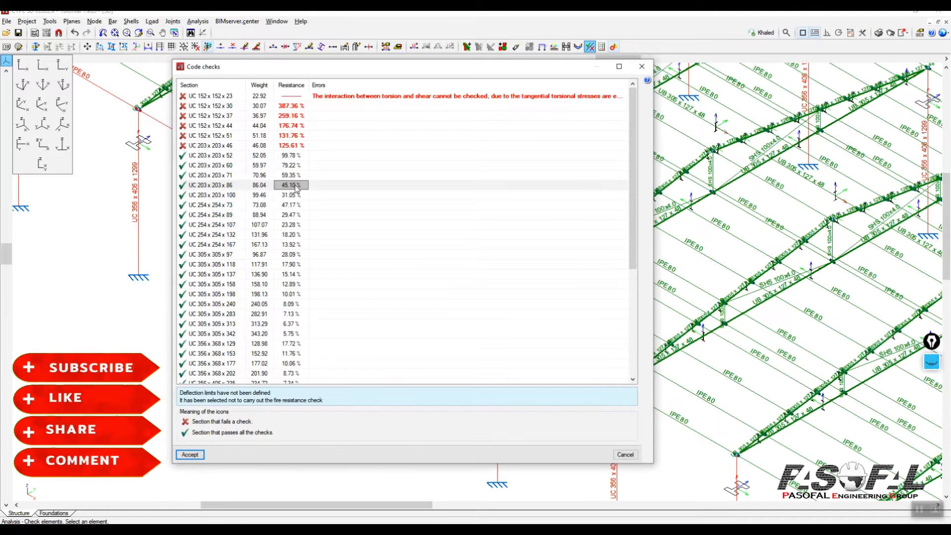
pyautogui.click(223, 186)
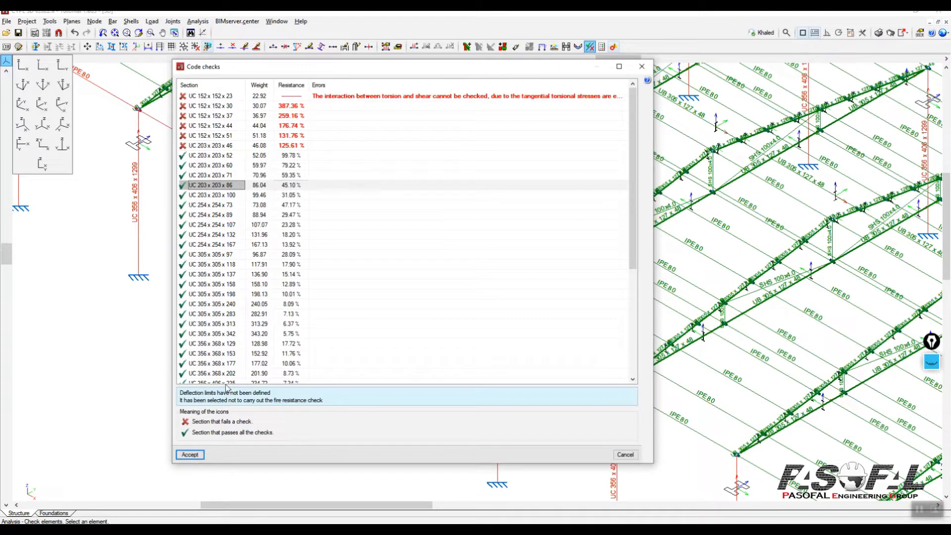
pyautogui.scroll(-2, 272, 278)
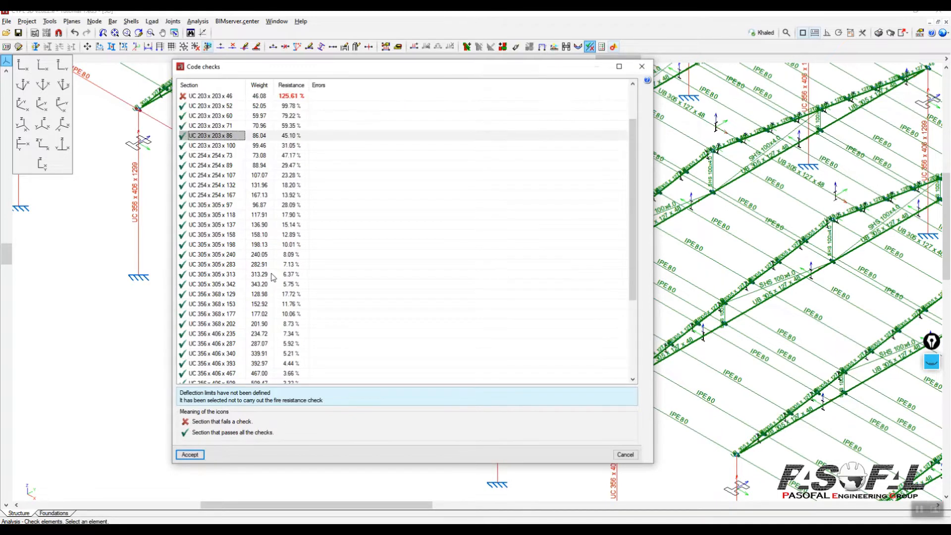
pyautogui.click(215, 266)
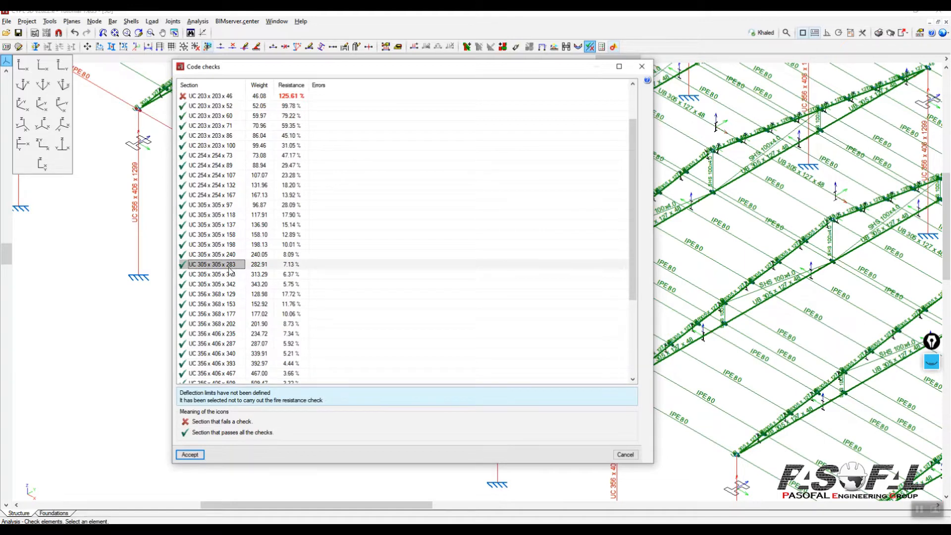
pyautogui.click(221, 206)
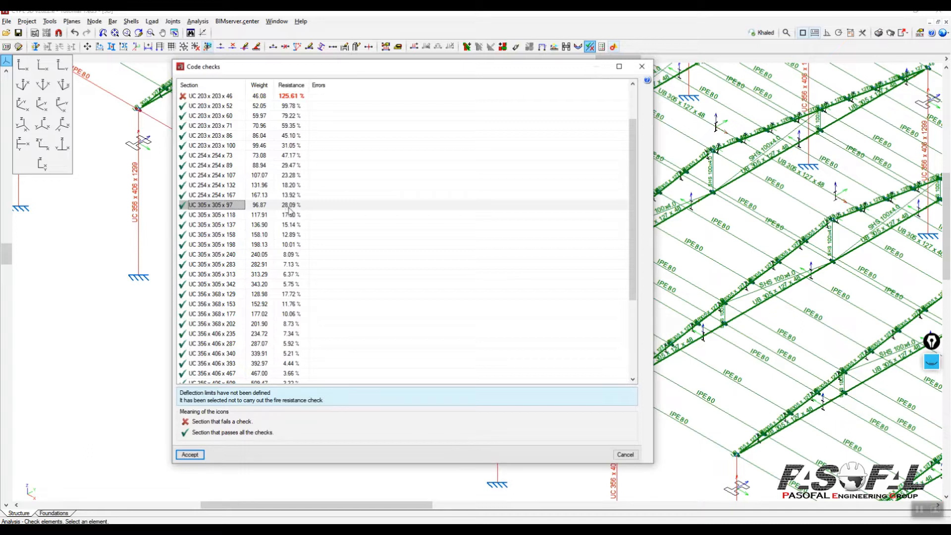
pyautogui.click(191, 455)
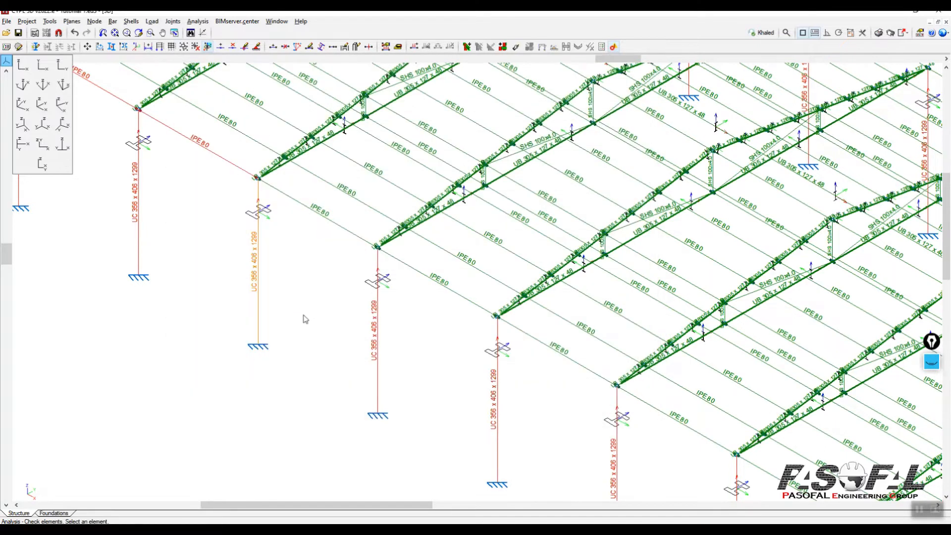
# Step: Inspect the replaced column in the model alongside the neighbouring columns
pyautogui.scroll(3, 248, 215)
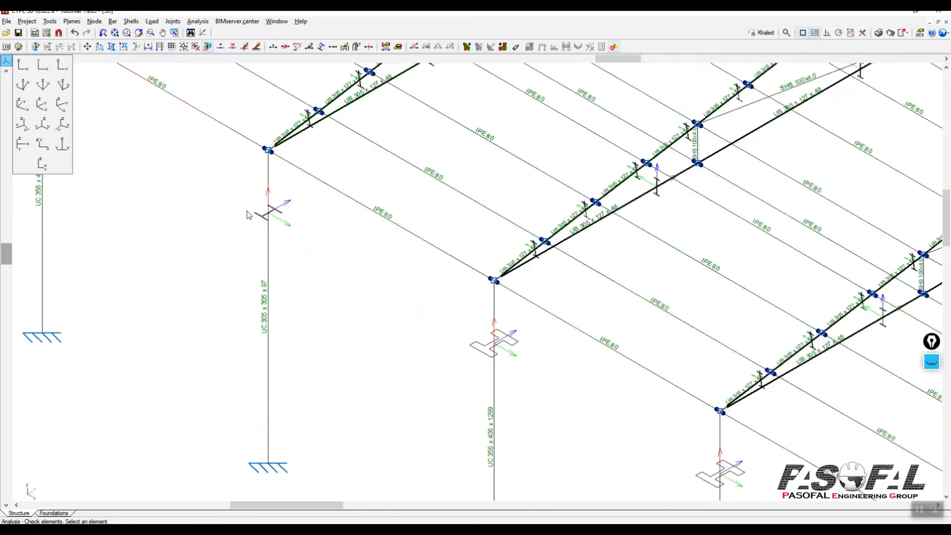
pyautogui.scroll(1, 249, 215)
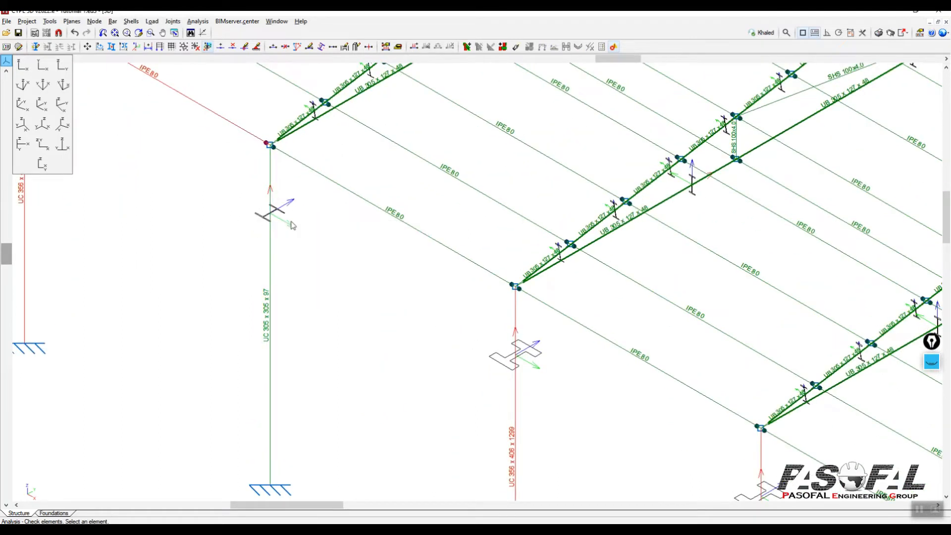
pyautogui.scroll(-3, 316, 240)
pyautogui.scroll(-3, 316, 240)
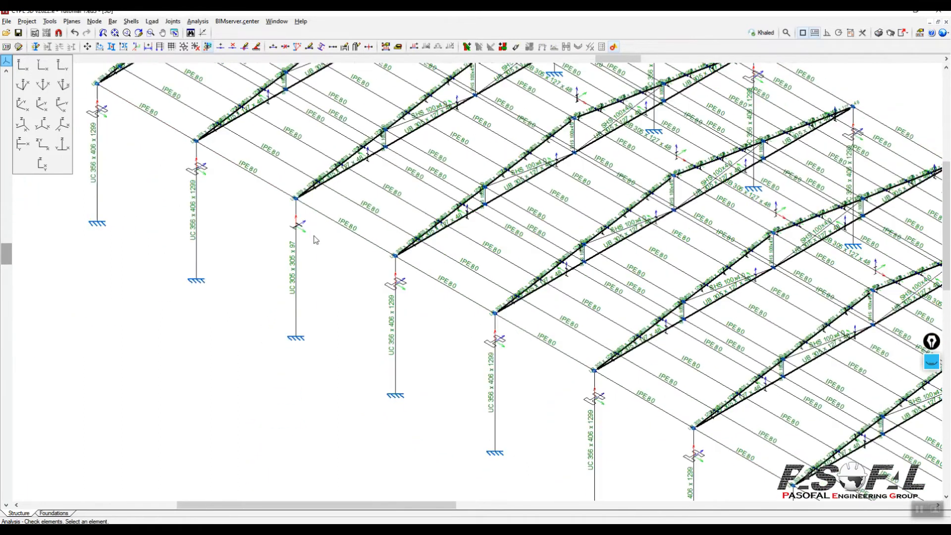
pyautogui.click(197, 21)
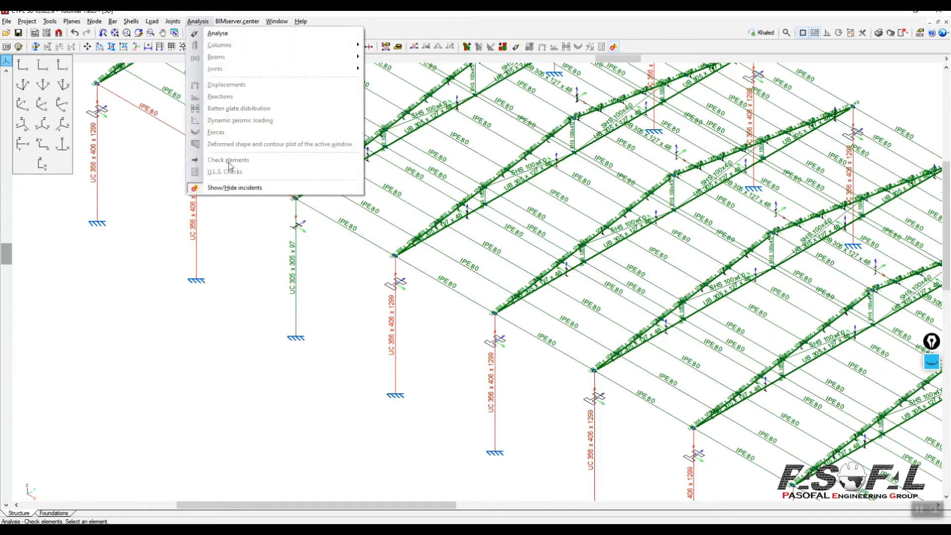
pyautogui.click(237, 242)
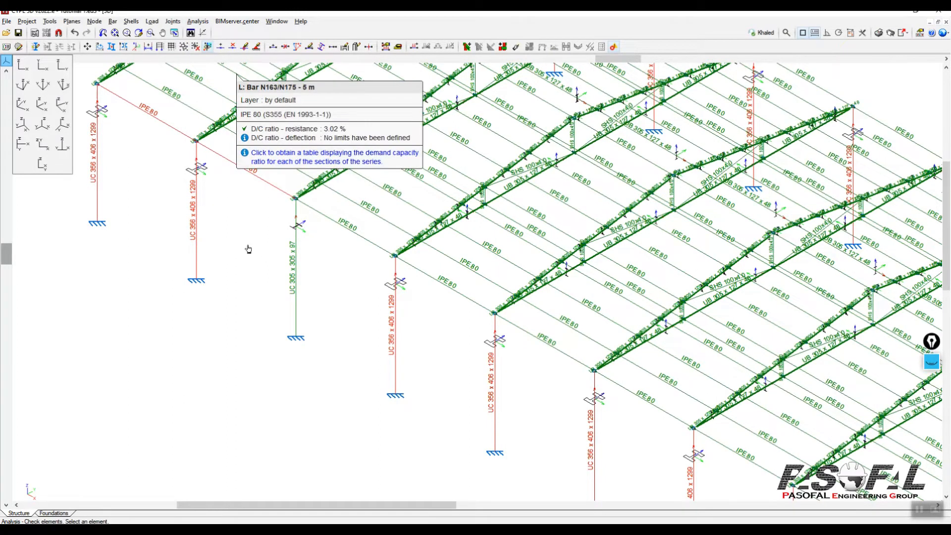
pyautogui.scroll(3, 308, 284)
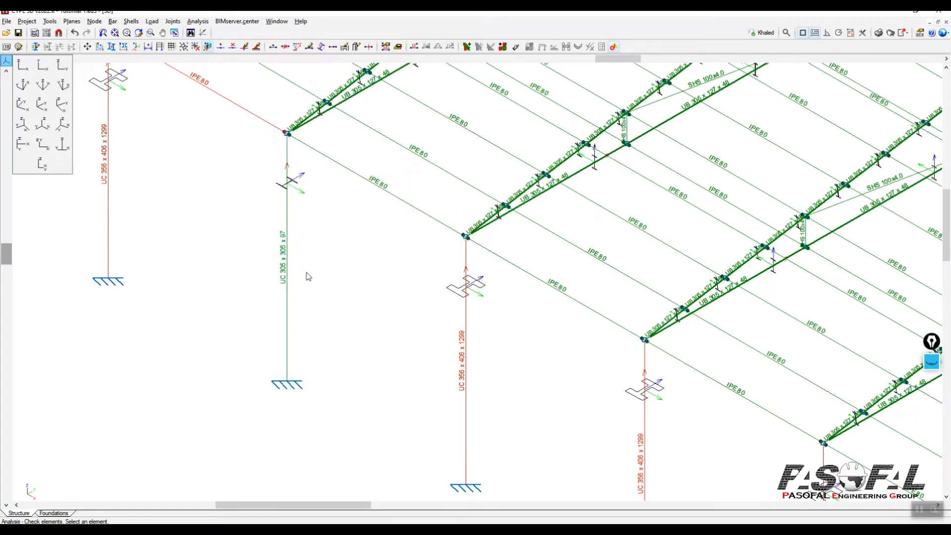
pyautogui.scroll(-3, 306, 272)
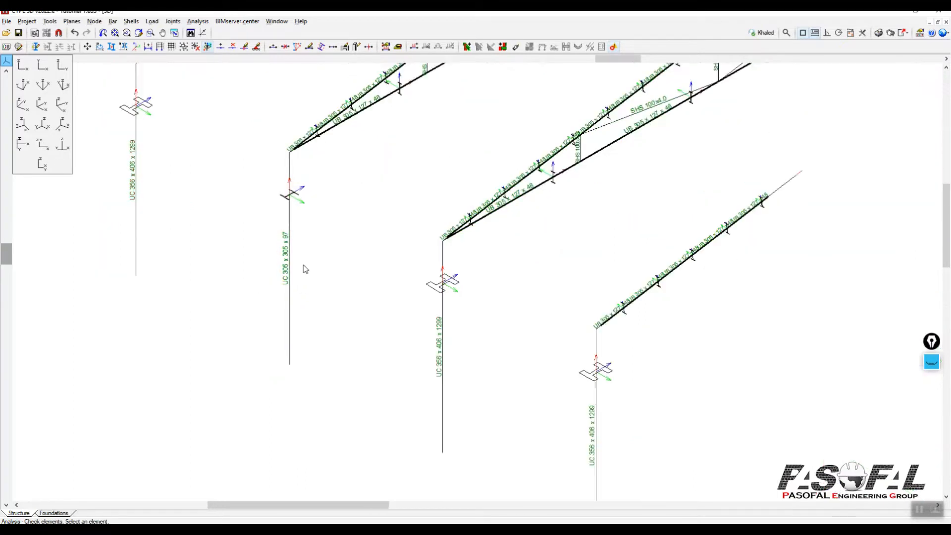
# Step: Open the section description for all the hall's columns, selected in the view that shows the truss frame in elevation
pyautogui.click(62, 65)
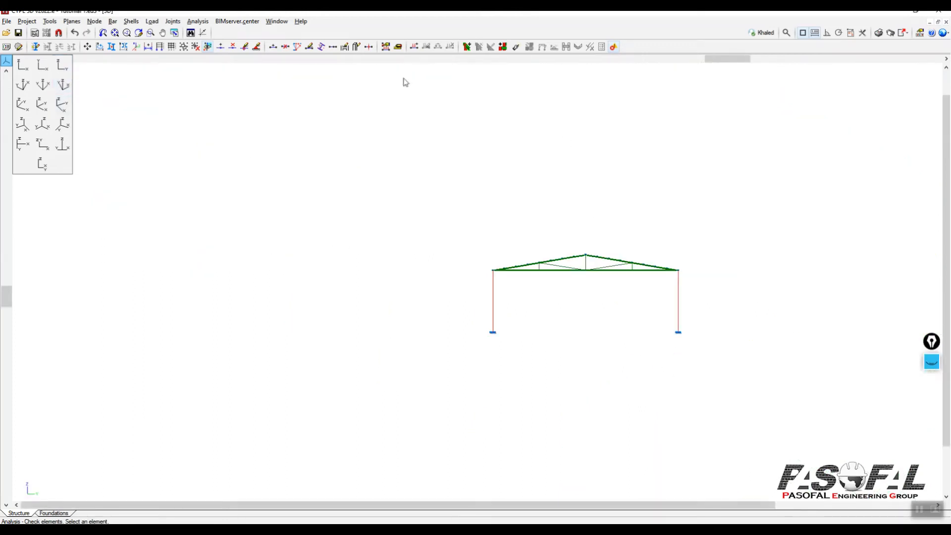
pyautogui.click(112, 21)
pyautogui.click(140, 96)
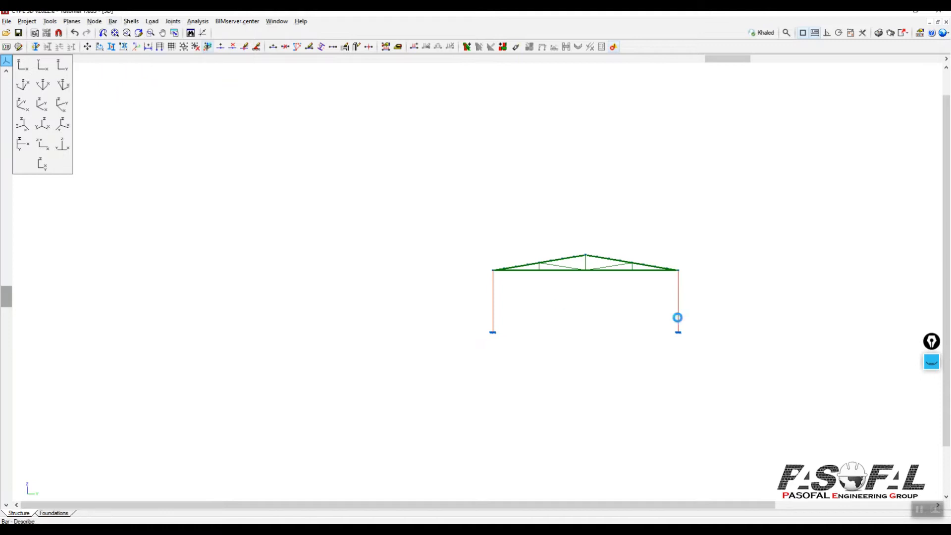
pyautogui.click(704, 294)
pyautogui.click(484, 315)
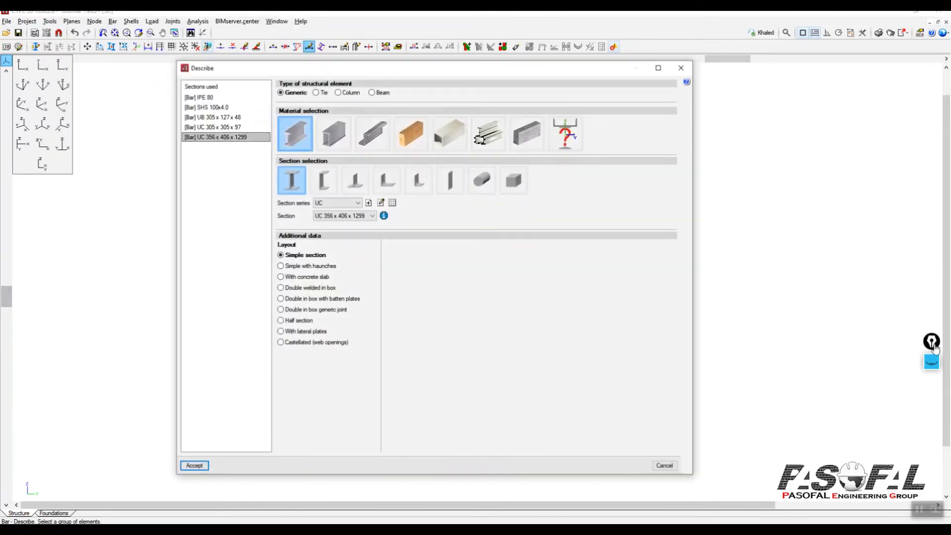
pyautogui.moveTo(930, 371); pyautogui.dragTo(854, 226)
pyautogui.click(856, 245)
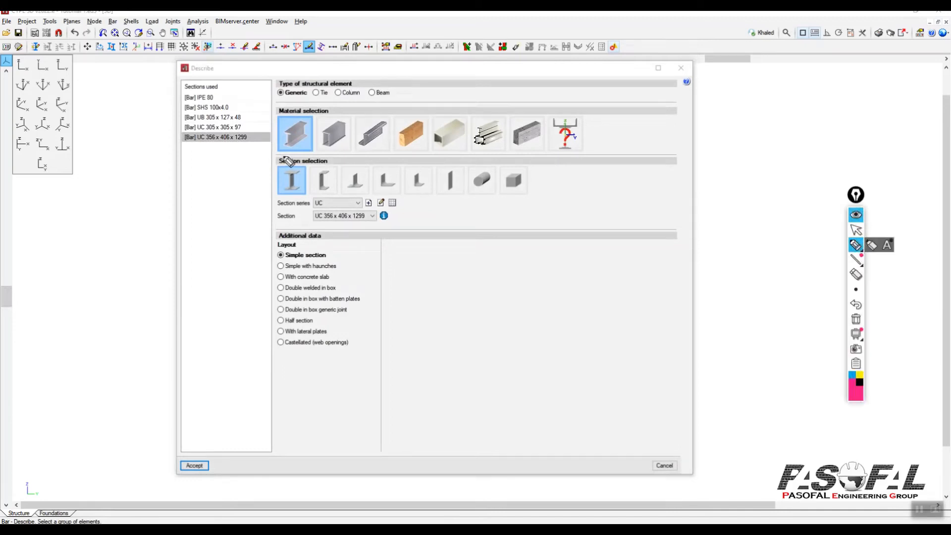
pyautogui.moveTo(181, 89)
pyautogui.mouseDown()
pyautogui.moveTo(257, 91)
pyautogui.moveTo(261, 148)
pyautogui.moveTo(181, 89)
pyautogui.mouseUp()
pyautogui.moveTo(191, 124)
pyautogui.mouseDown()
pyautogui.moveTo(249, 128)
pyautogui.moveTo(182, 127)
pyautogui.mouseUp()
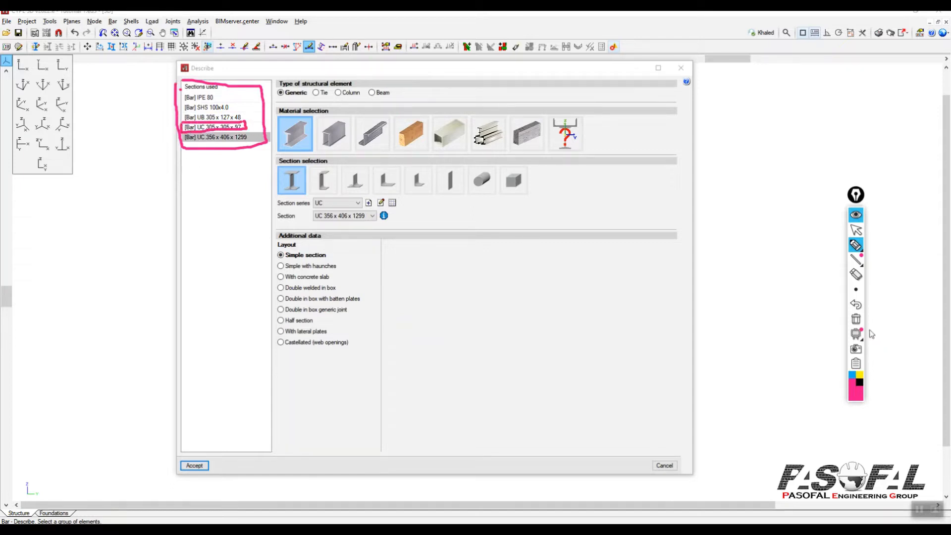
pyautogui.click(857, 321)
pyautogui.click(856, 229)
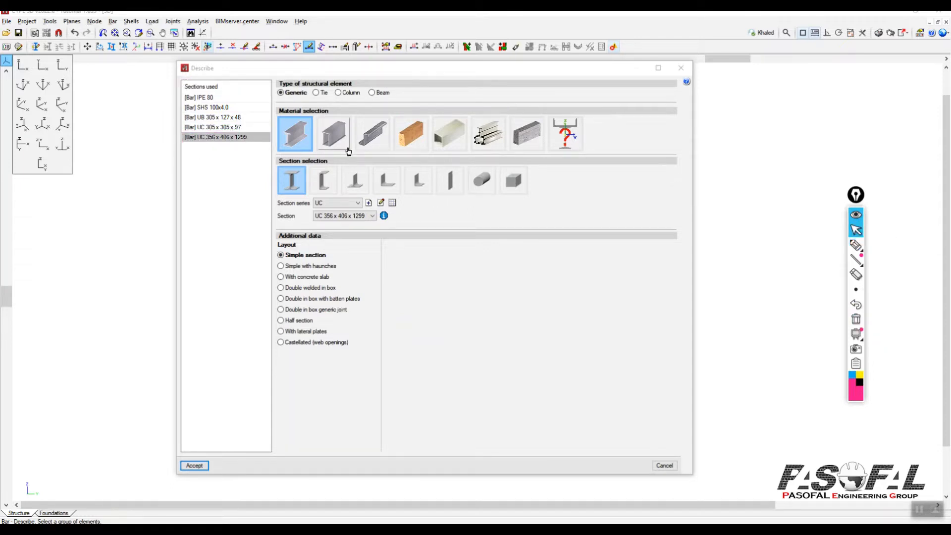
# Step: Assign the already used section UC 305 x 305 x 97 to all the selected columns
pyautogui.click(237, 128)
pyautogui.click(194, 465)
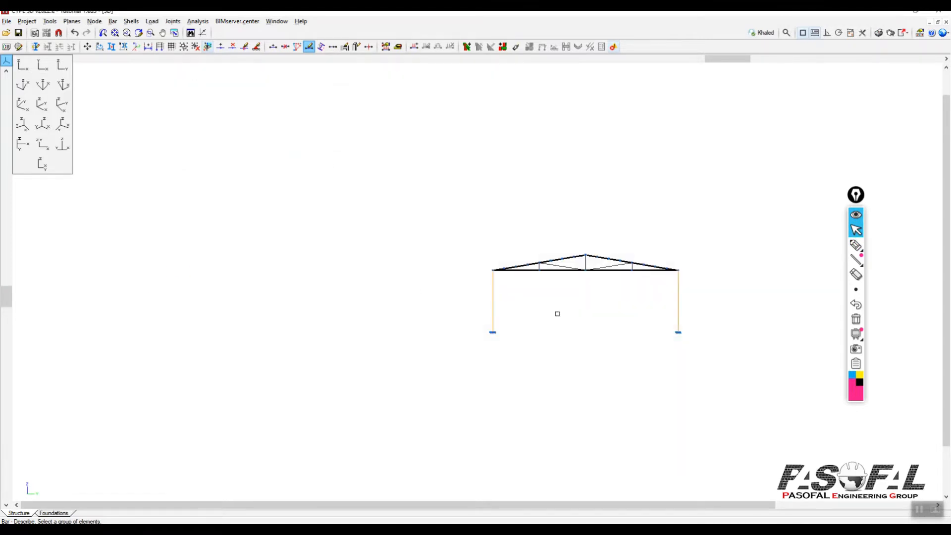
pyautogui.scroll(3, 503, 297)
pyautogui.scroll(3, 481, 295)
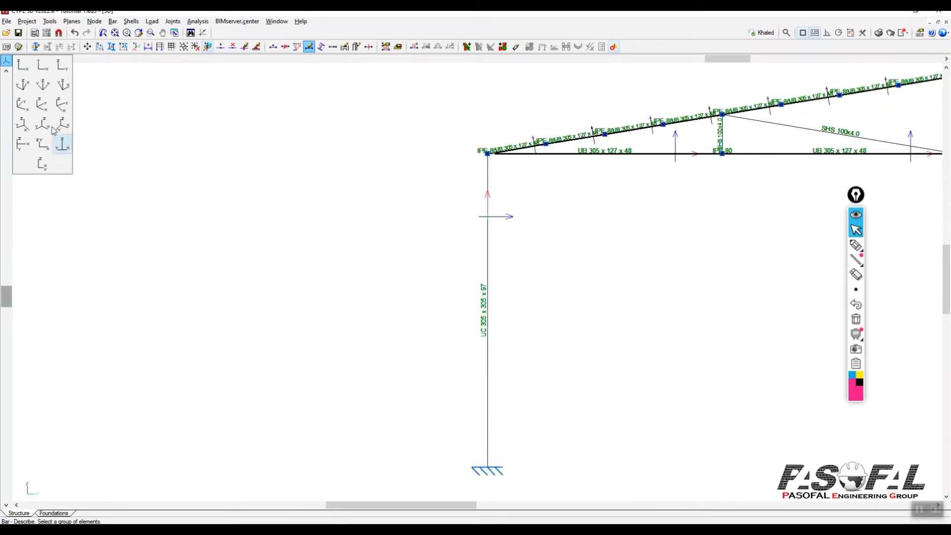
# Step: Examine the column sections along the whole hall in an isometric view
pyautogui.click(42, 104)
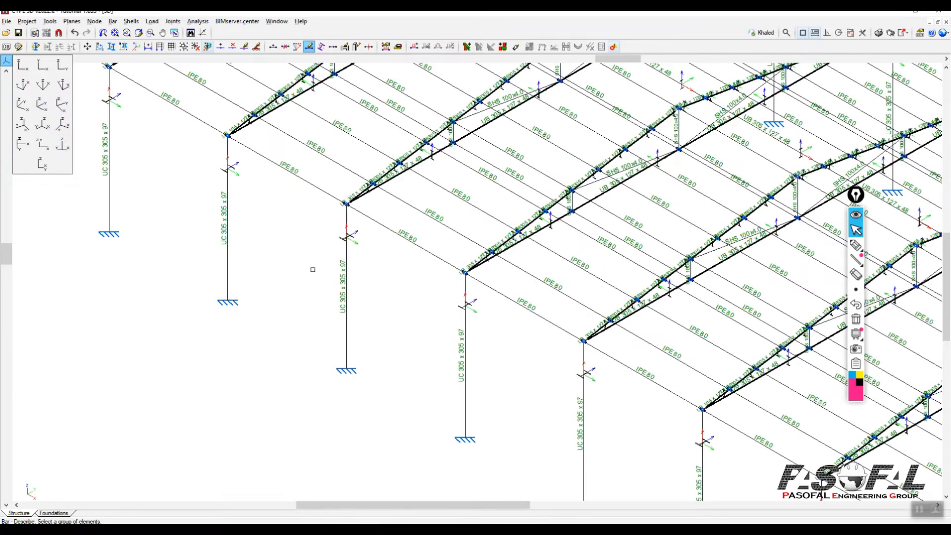
pyautogui.scroll(-3, 310, 270)
pyautogui.scroll(3, 193, 206)
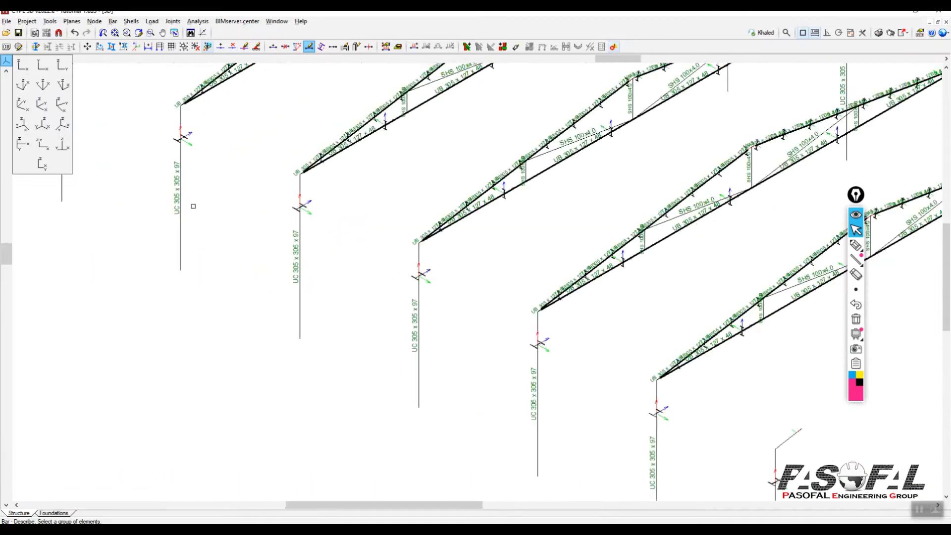
pyautogui.scroll(-4, 396, 268)
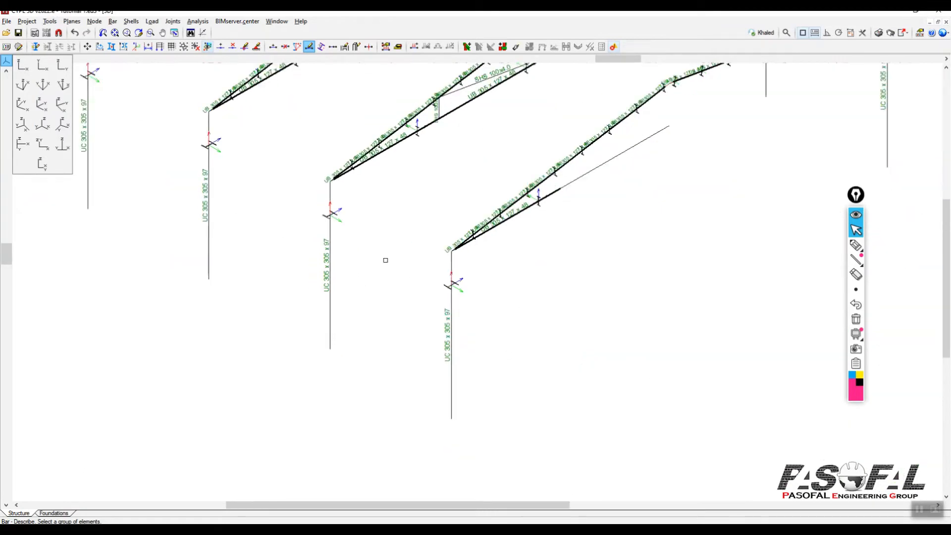
pyautogui.moveTo(322, 271)
pyautogui.scroll(-2, 322, 272)
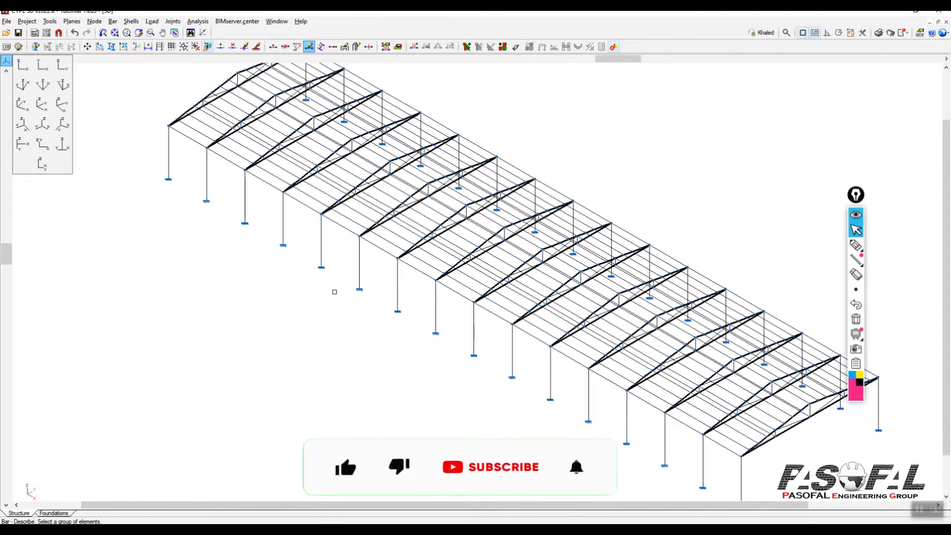
pyautogui.scroll(-1, 349, 316)
pyautogui.click(199, 22)
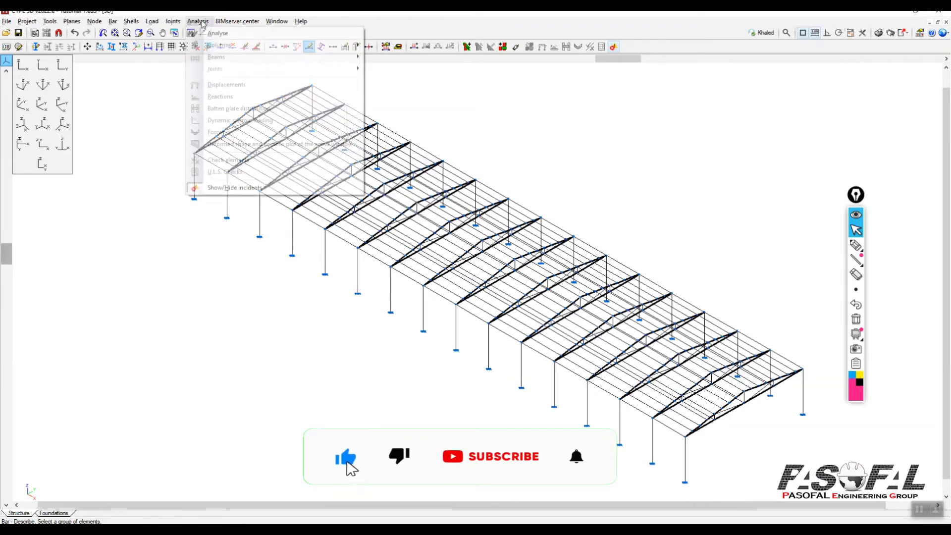
pyautogui.click(415, 25)
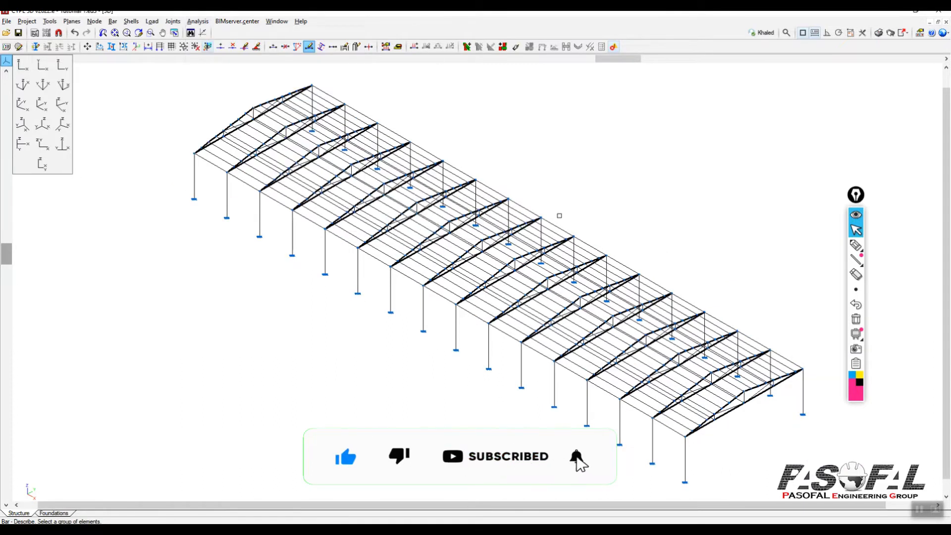
pyautogui.scroll(-2, 382, 361)
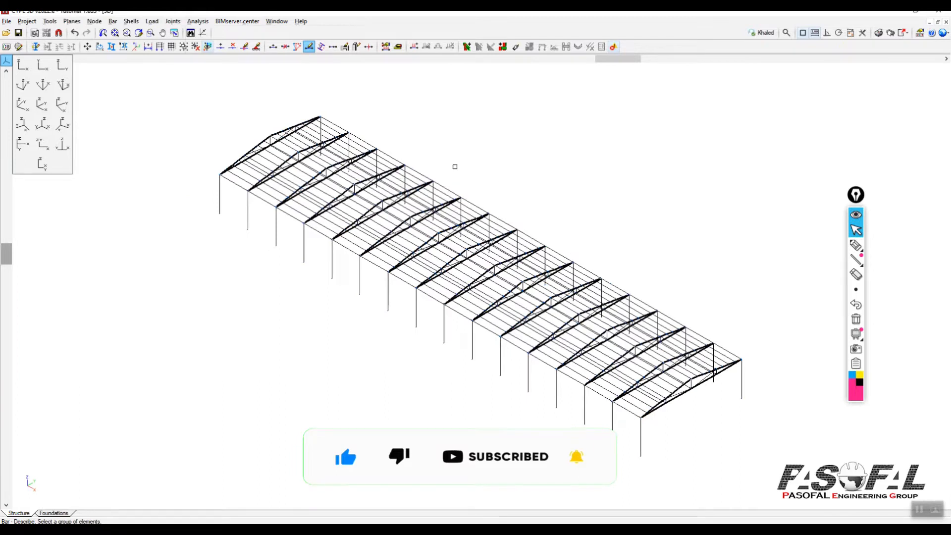
pyautogui.scroll(1, 455, 166)
# Step: Analyse the structure again with the new column sections and close the final design report
pyautogui.click(198, 21)
pyautogui.click(222, 34)
pyautogui.click(400, 328)
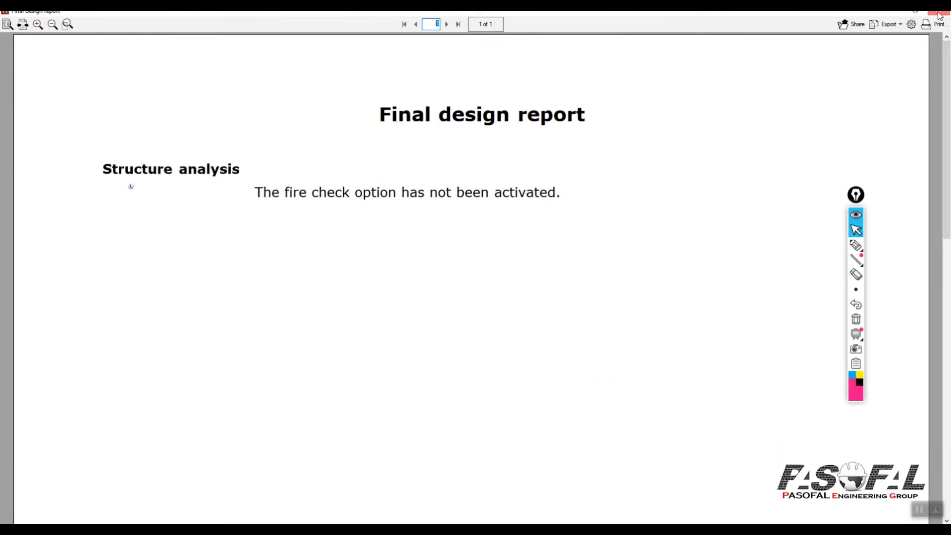
pyautogui.click(940, 16)
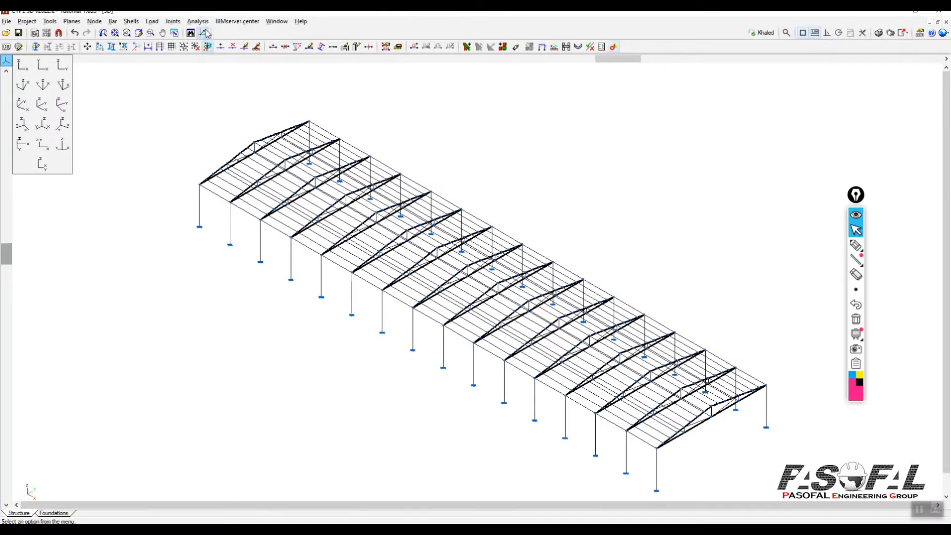
# Step: Check all elements of the structure with the default buckling parameters and examine the demand-capacity ratio of a column
pyautogui.click(197, 21)
pyautogui.click(223, 156)
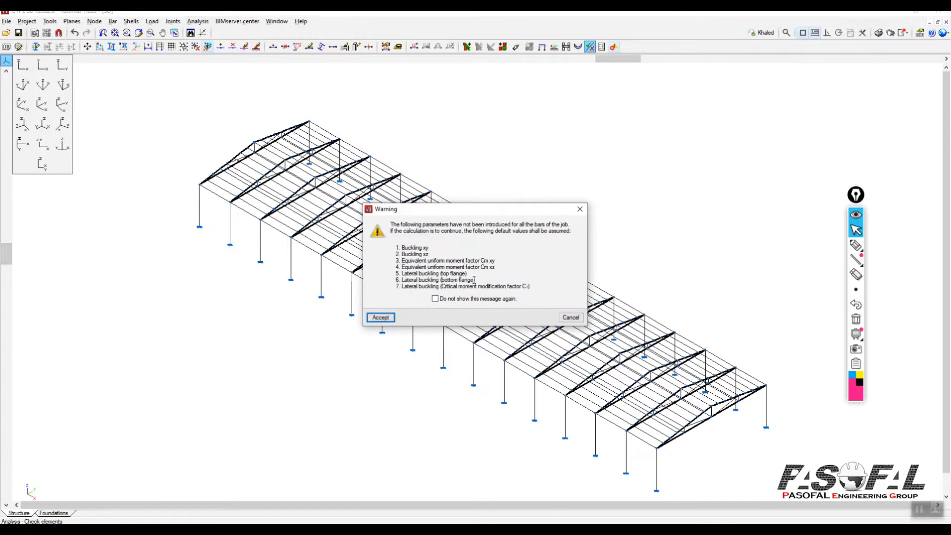
pyautogui.click(380, 317)
pyautogui.moveTo(291, 275)
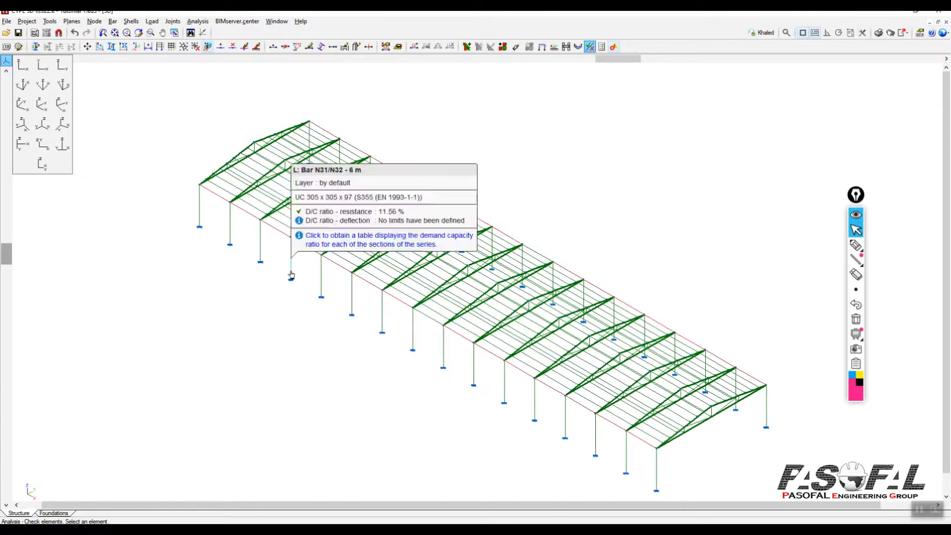
pyautogui.scroll(4, 291, 275)
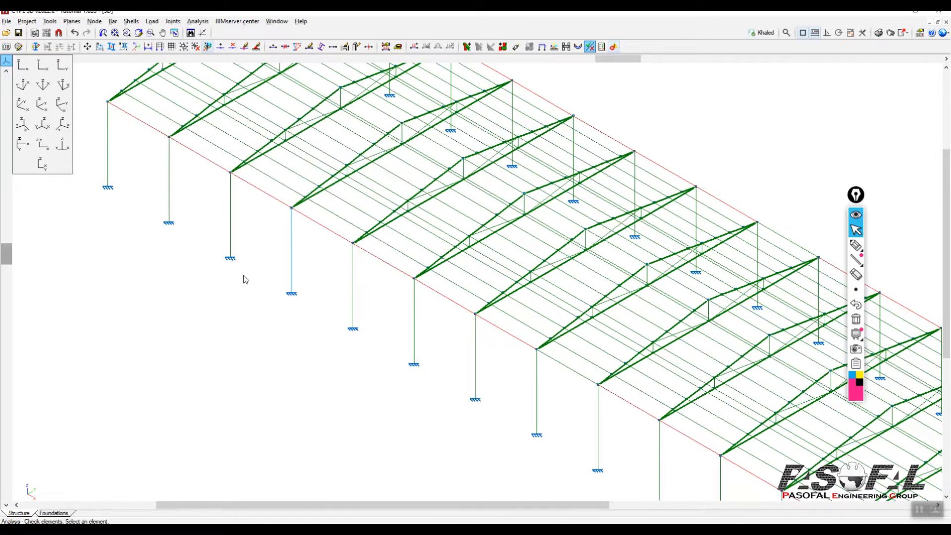
# Step: Examine the demand-capacity ratios of several columns along the side of the hall
pyautogui.moveTo(235, 238)
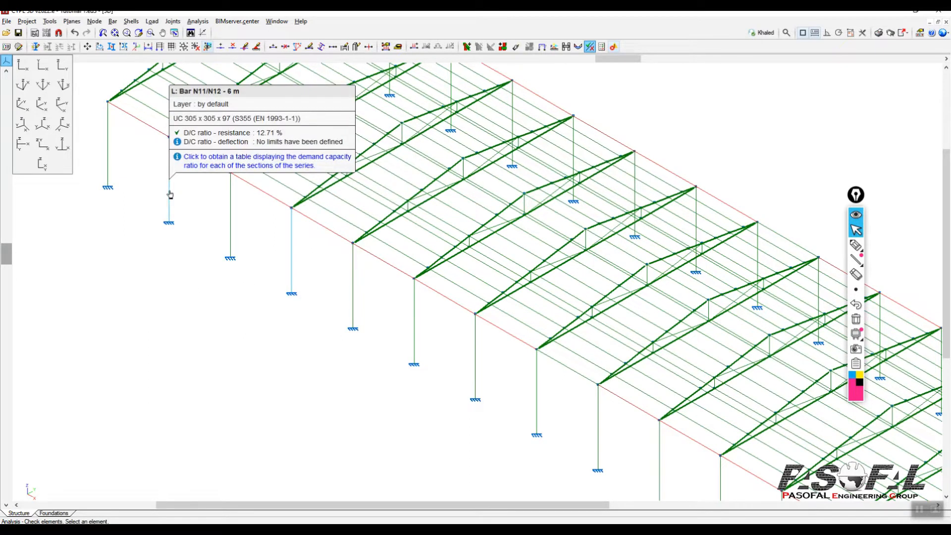
pyautogui.moveTo(353, 284)
pyautogui.moveTo(415, 329)
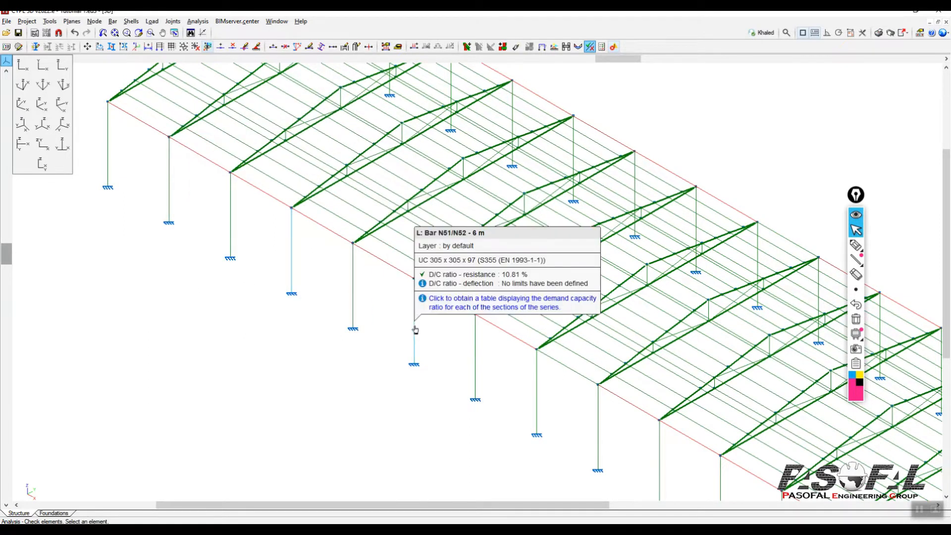
pyautogui.moveTo(539, 387)
pyautogui.scroll(-5, 452, 367)
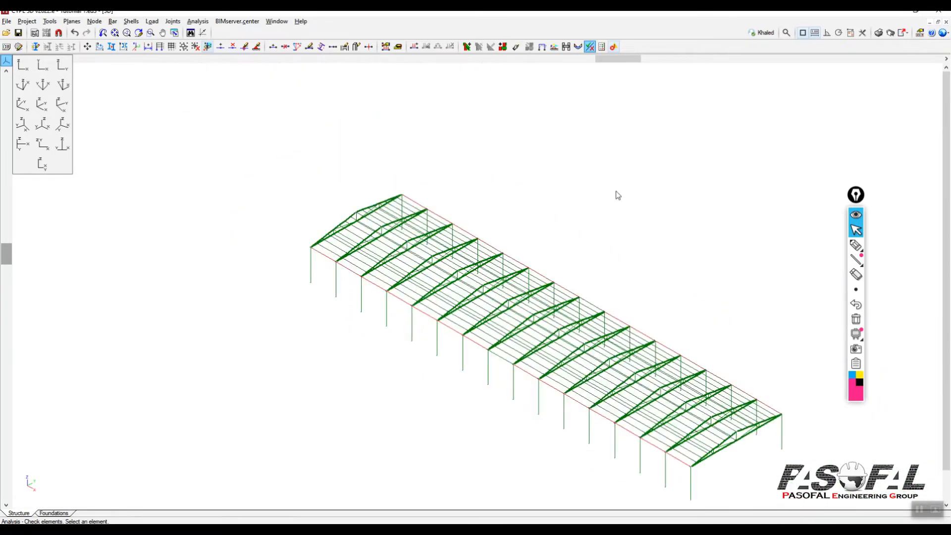
pyautogui.scroll(5, 534, 266)
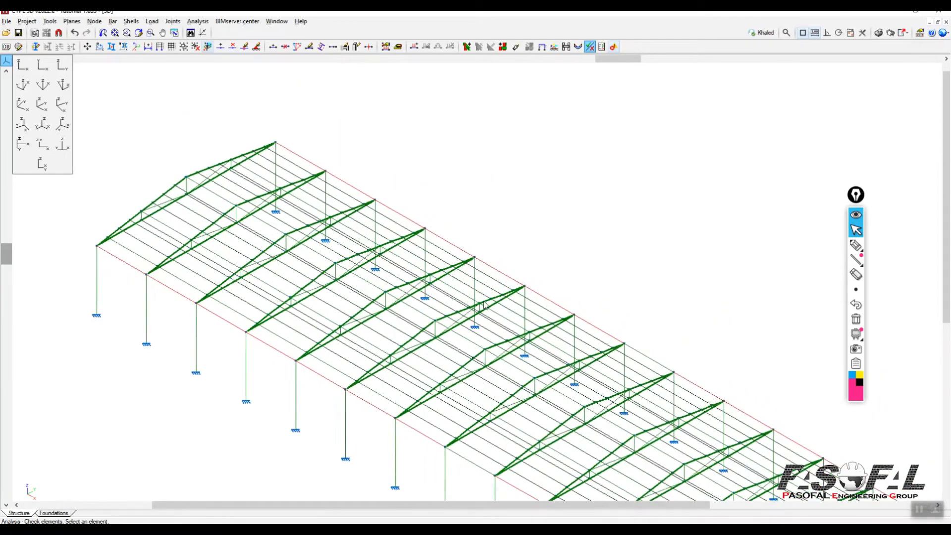
# Step: Examine the demand-capacity ratios of the truss top chords, the SHS diagonals and the IPE 80 purlins
pyautogui.moveTo(478, 312)
pyautogui.scroll(6, 478, 312)
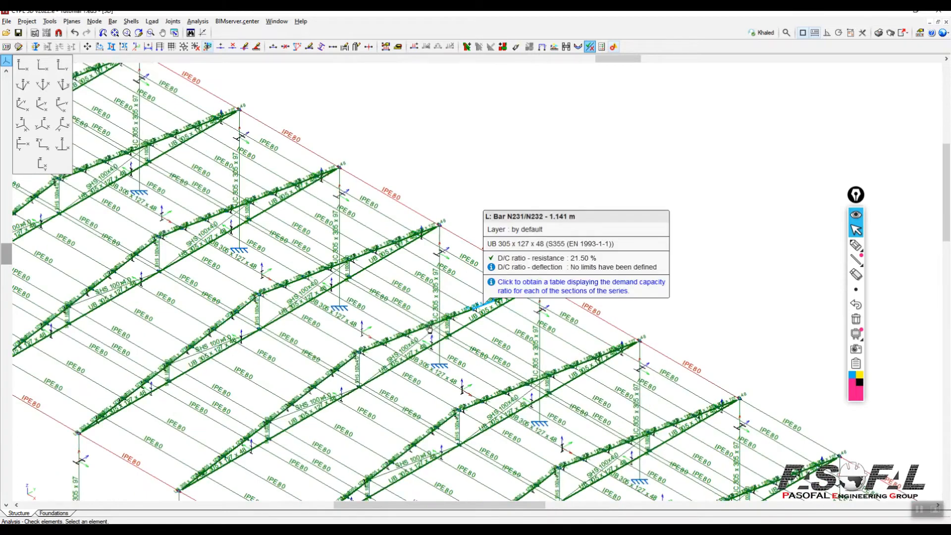
pyautogui.scroll(2, 425, 331)
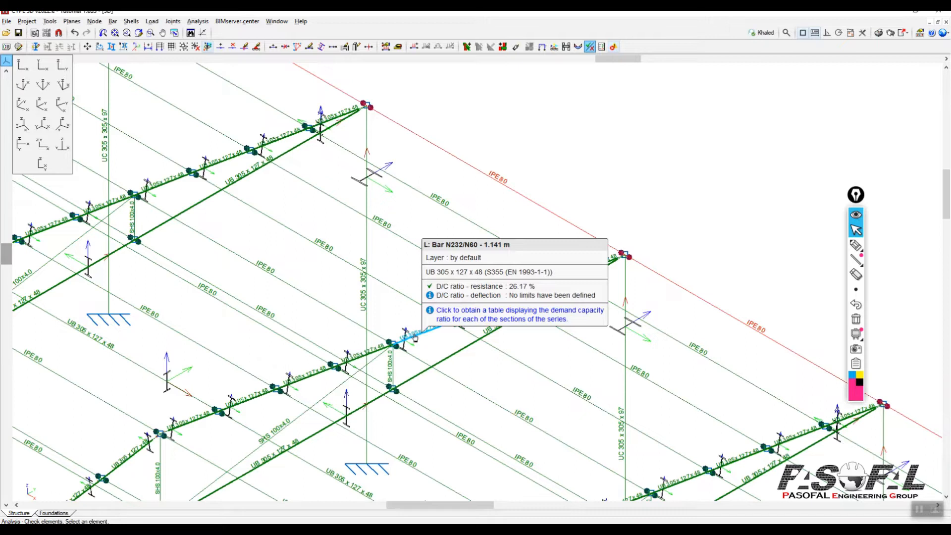
pyautogui.moveTo(229, 165)
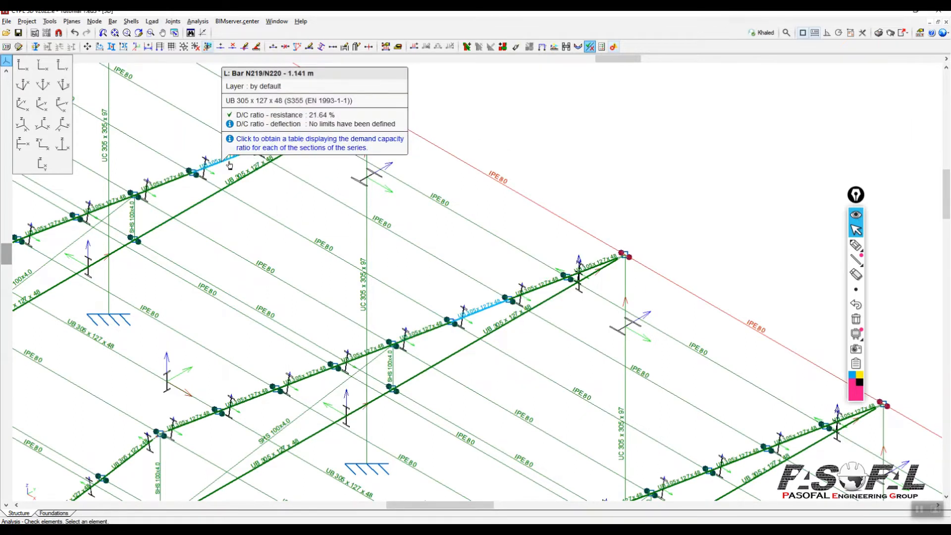
pyautogui.moveTo(451, 363)
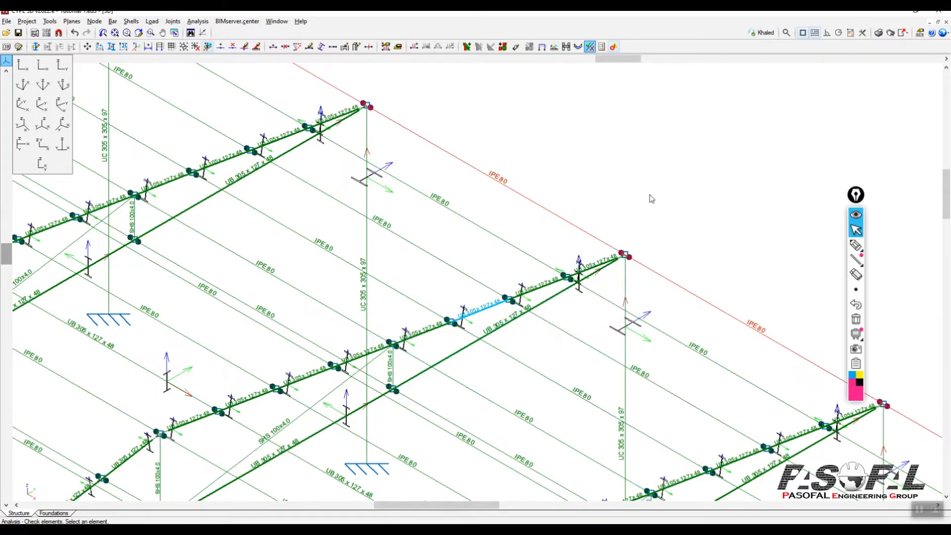
pyautogui.scroll(-4, 649, 198)
pyautogui.moveTo(145, 225)
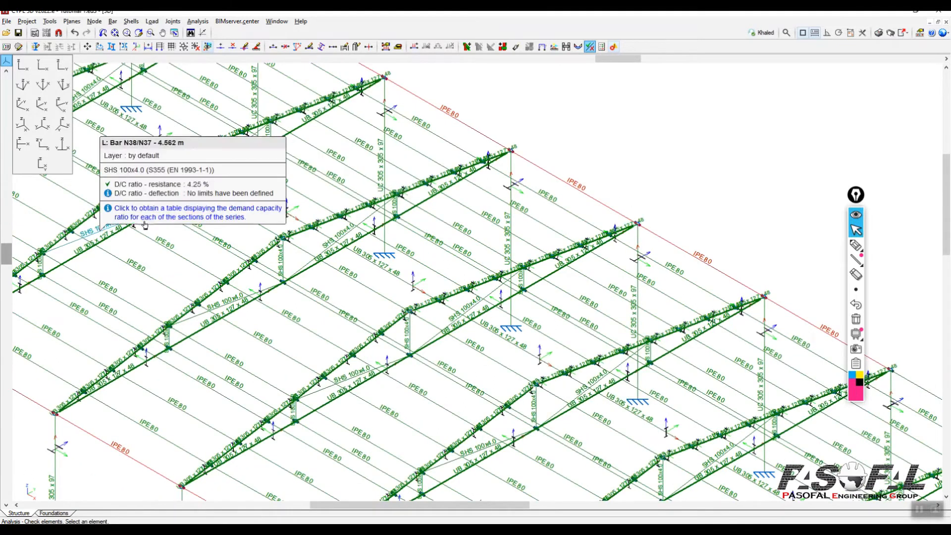
pyautogui.scroll(-1, 692, 124)
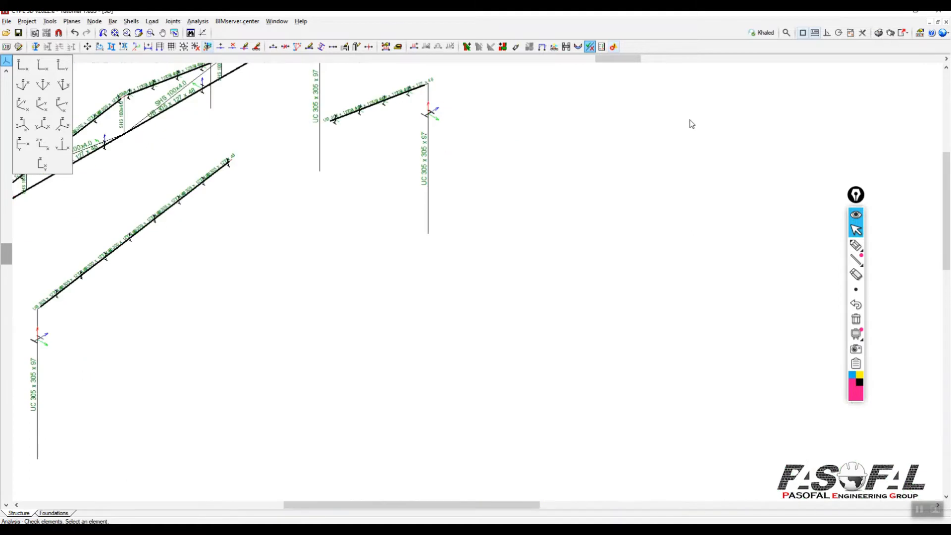
pyautogui.moveTo(557, 162)
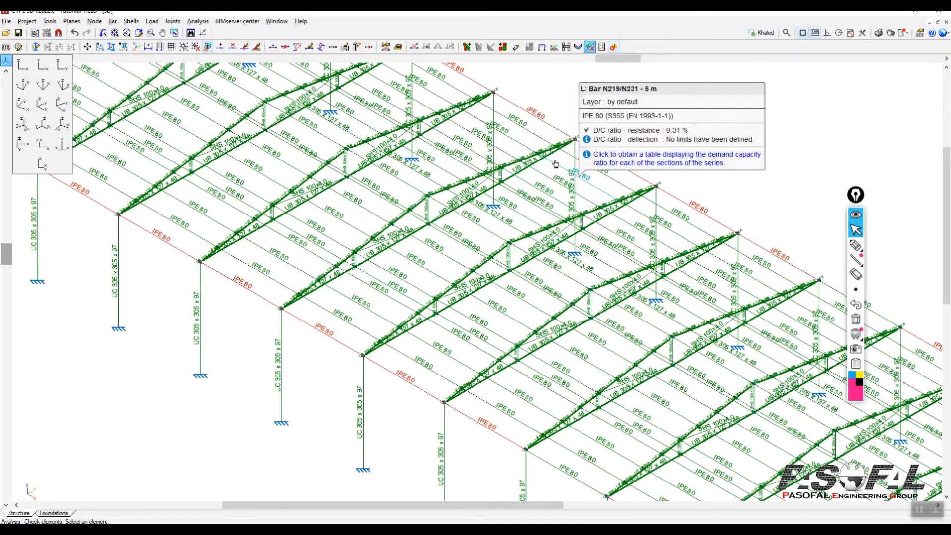
pyautogui.scroll(-1, 537, 185)
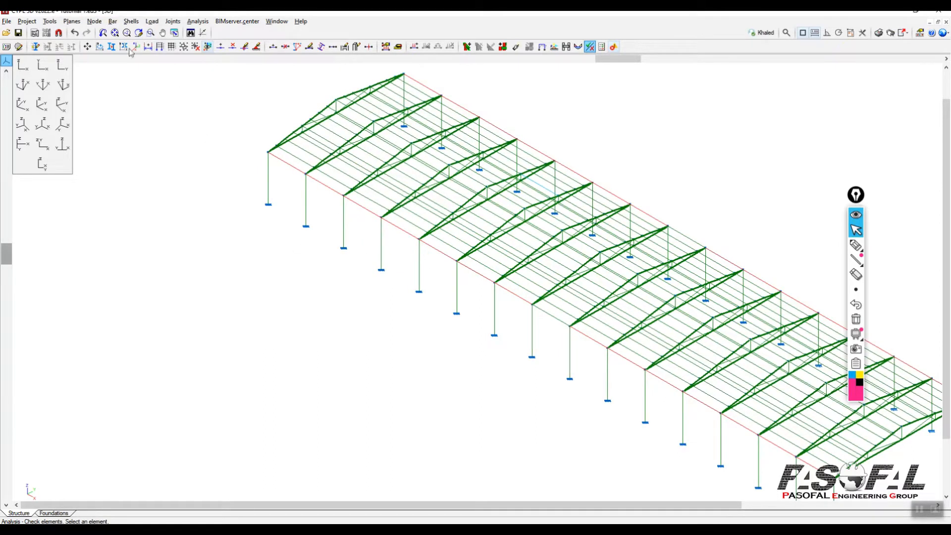
# Step: Run the element check again for the whole structure, accepting the default buckling parameters
pyautogui.click(113, 21)
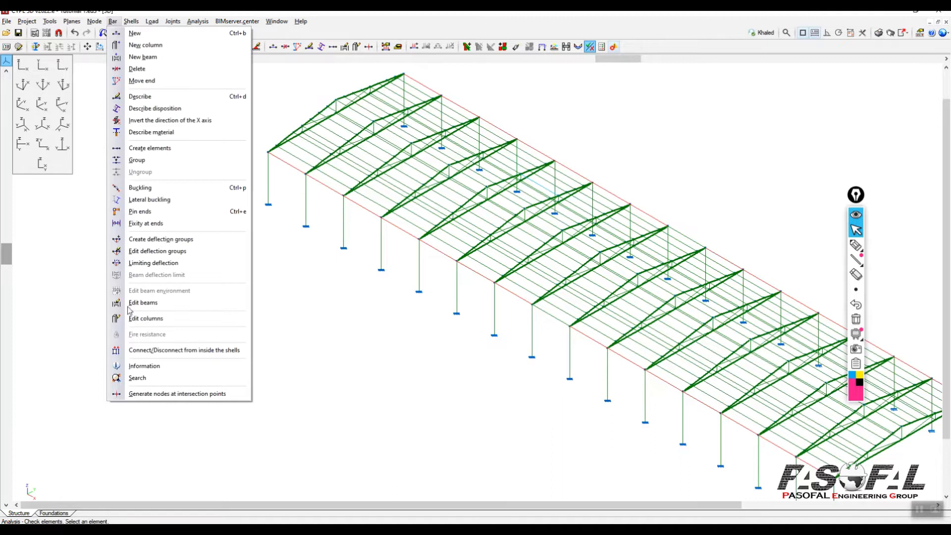
pyautogui.click(139, 96)
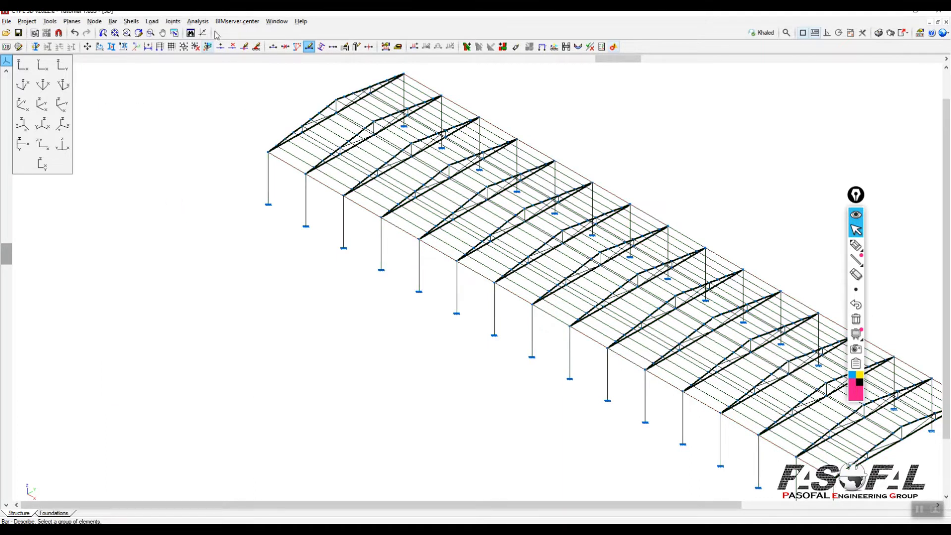
pyautogui.click(197, 21)
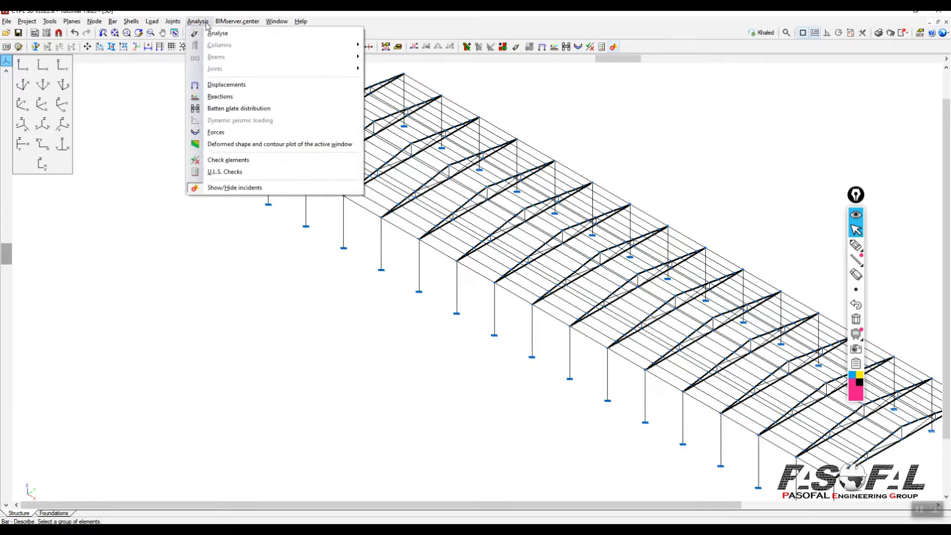
pyautogui.click(220, 160)
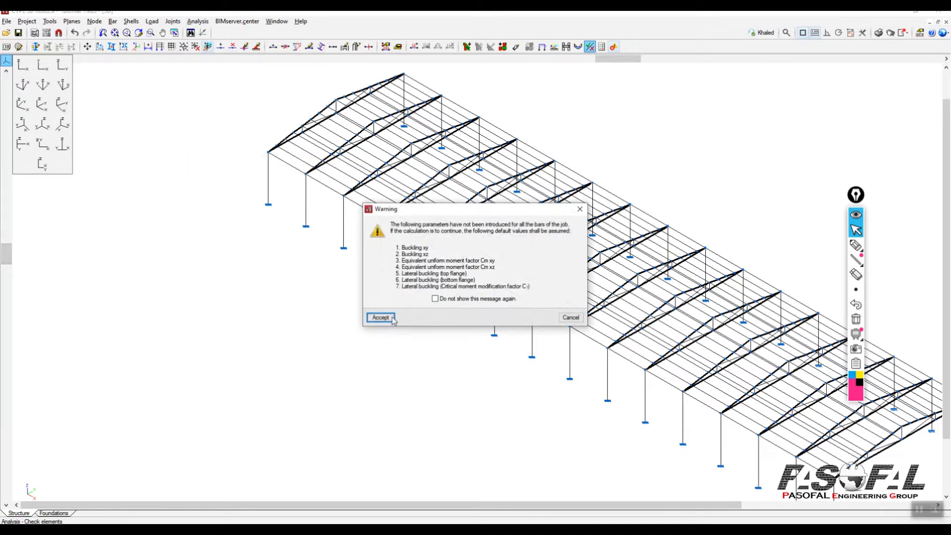
pyautogui.click(391, 317)
# Step: Replace the section of one truss bottom chord with the lighter UB 178 x 102 x 19 from its code-check list
pyautogui.scroll(6, 476, 208)
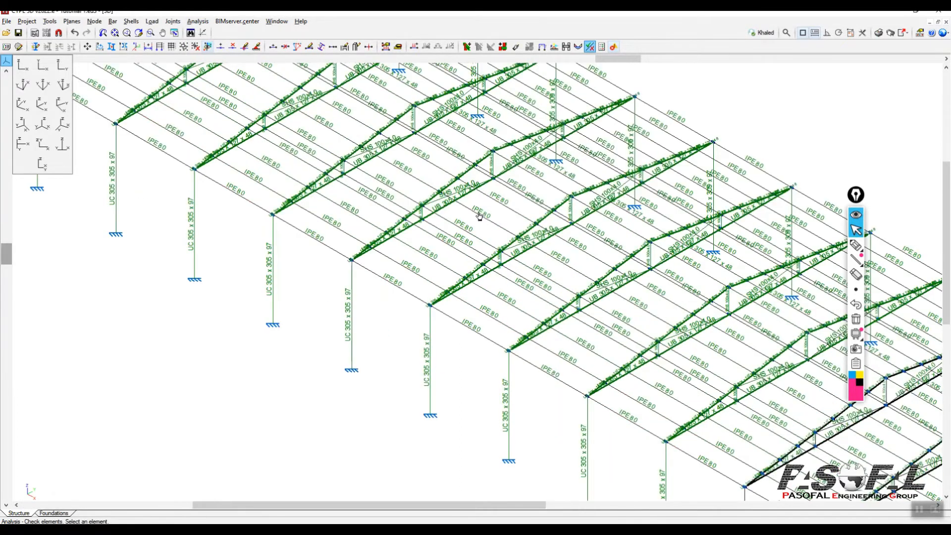
pyautogui.moveTo(421, 208)
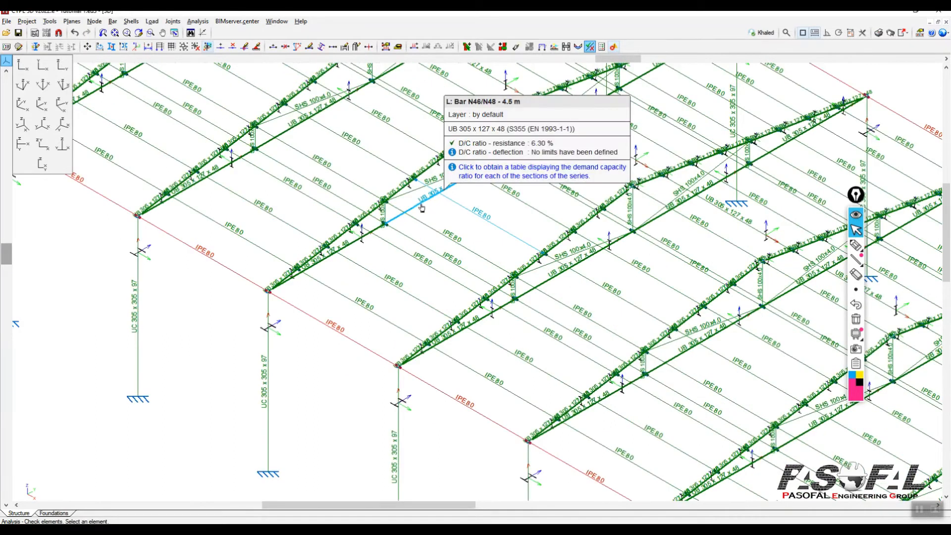
pyautogui.click(422, 207)
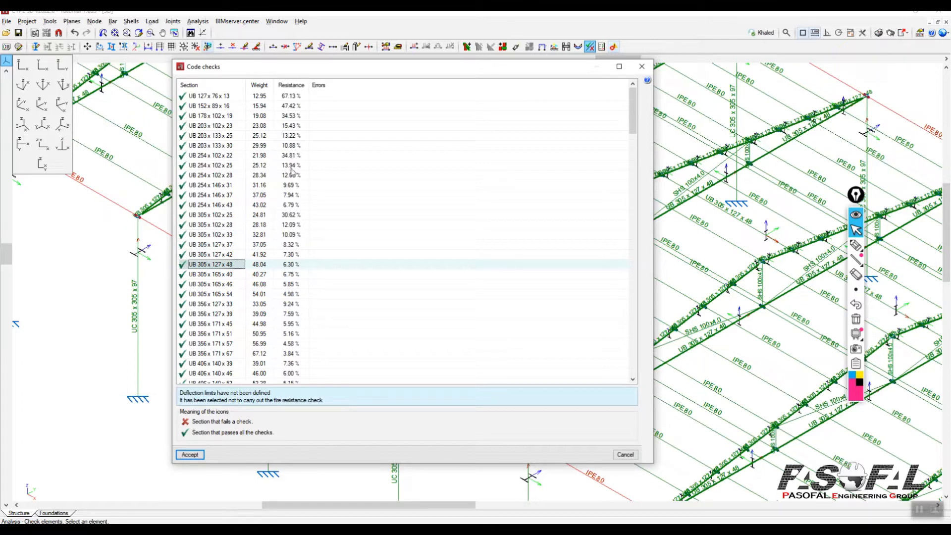
pyautogui.click(204, 116)
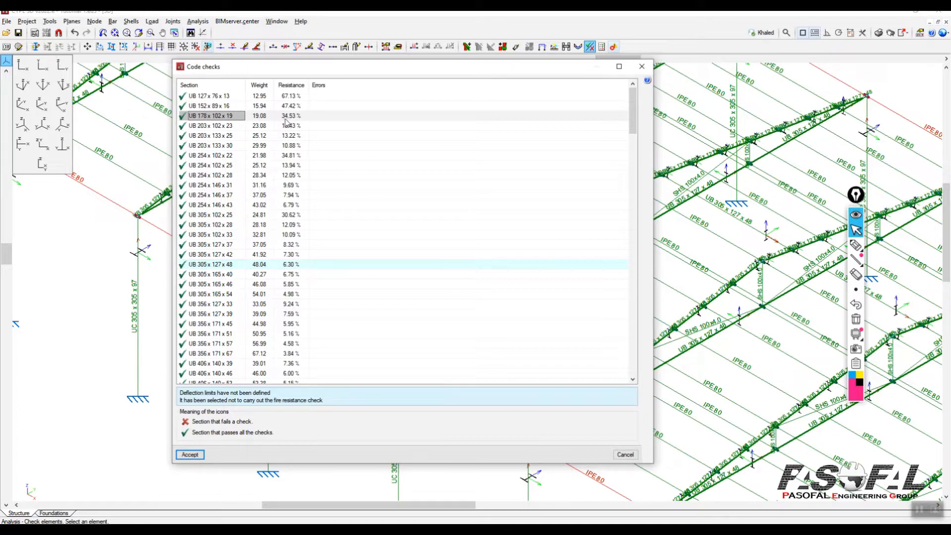
pyautogui.click(190, 454)
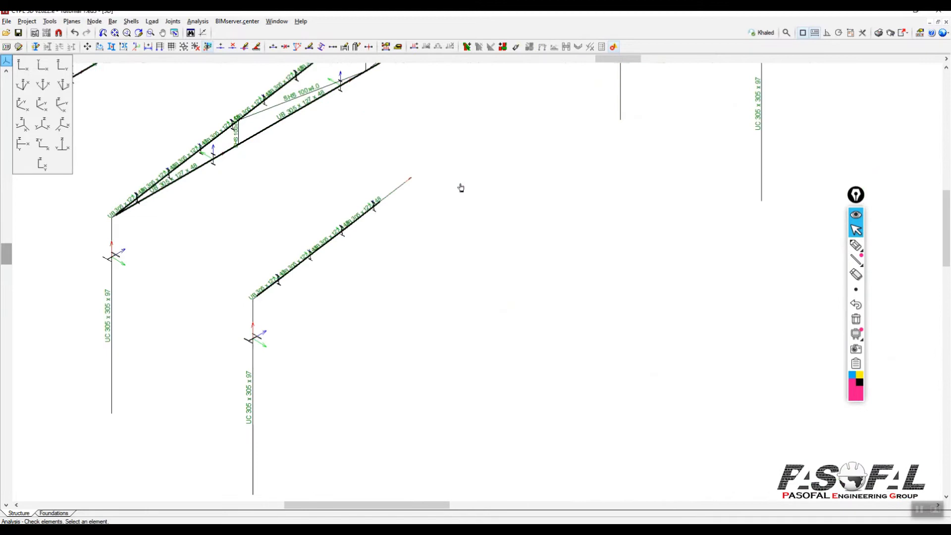
# Step: Select the bottom chords of all trusses from a side view and open their section description
pyautogui.click(112, 22)
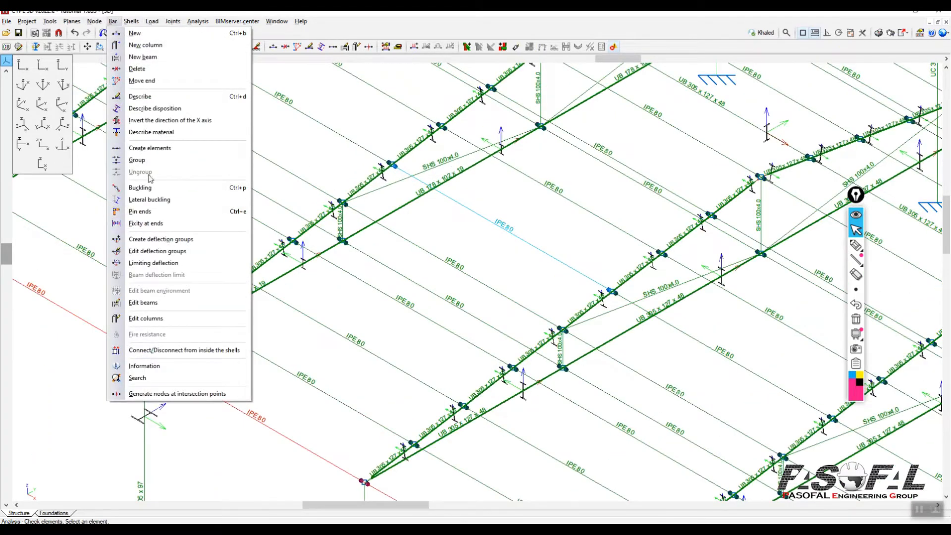
pyautogui.click(141, 98)
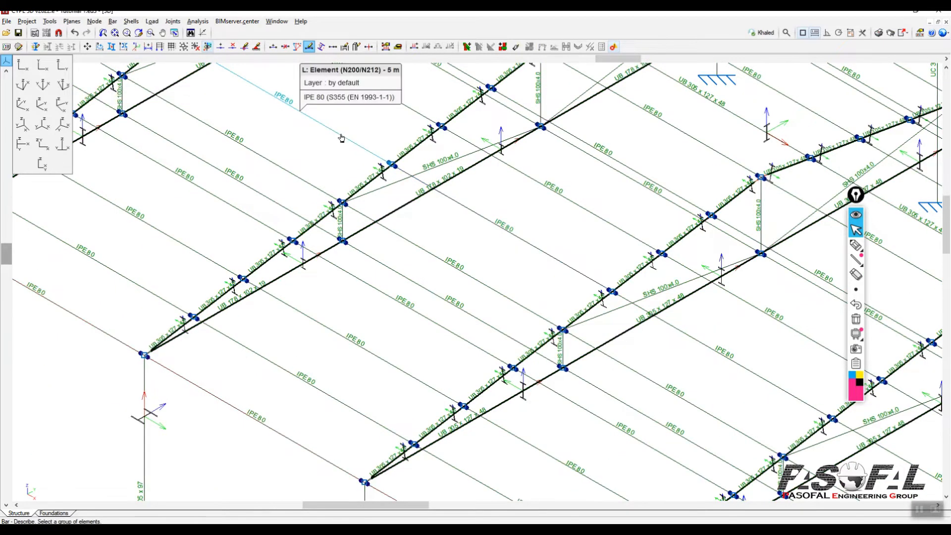
pyautogui.click(63, 71)
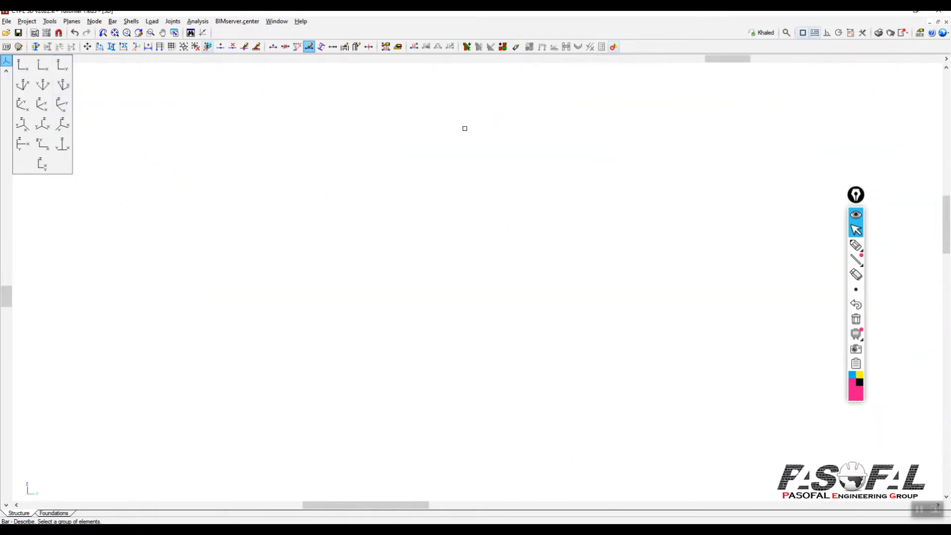
pyautogui.click(115, 34)
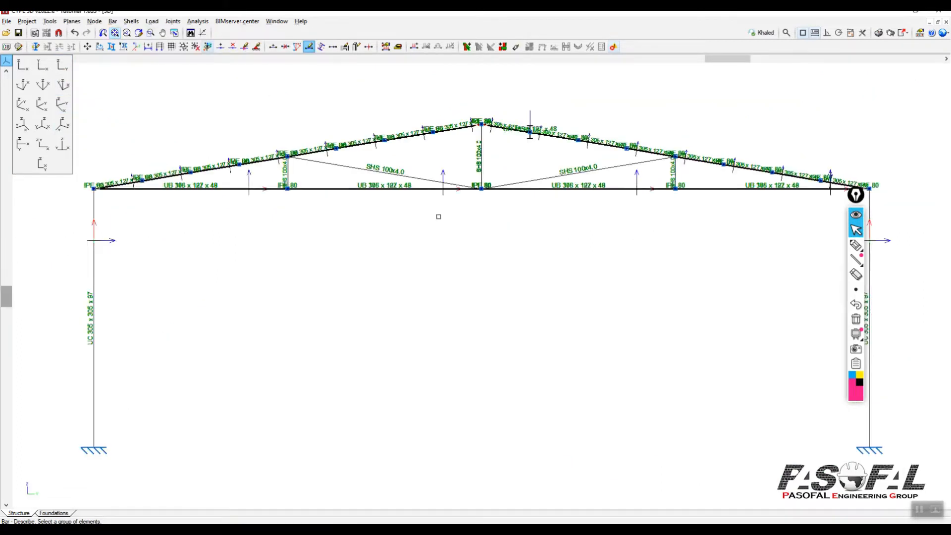
pyautogui.moveTo(377, 233); pyautogui.dragTo(326, 179)
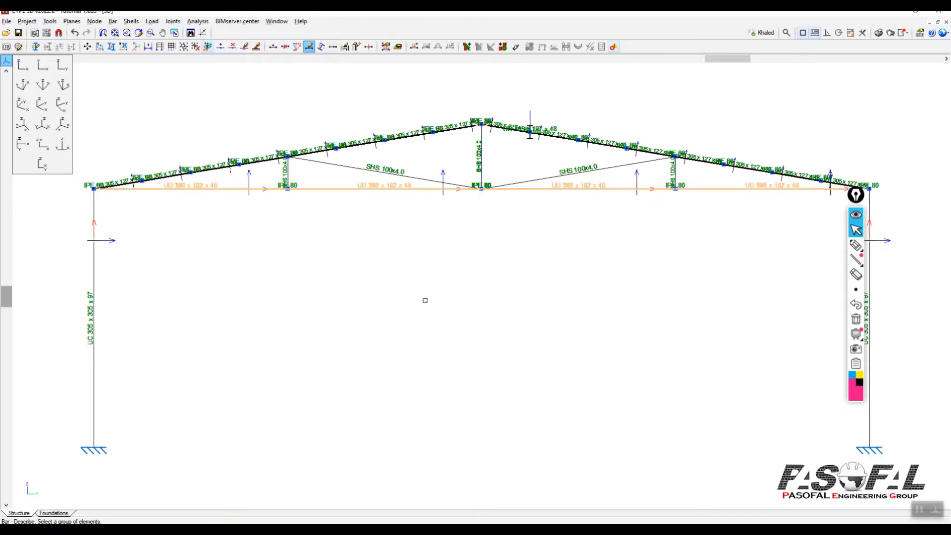
pyautogui.click(42, 105)
pyautogui.scroll(-5, 442, 213)
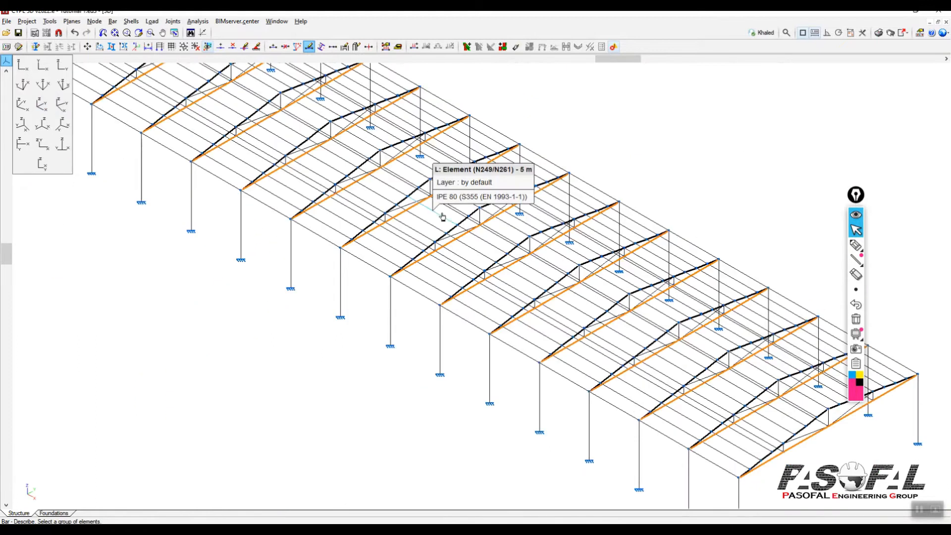
pyautogui.rightClick(681, 137)
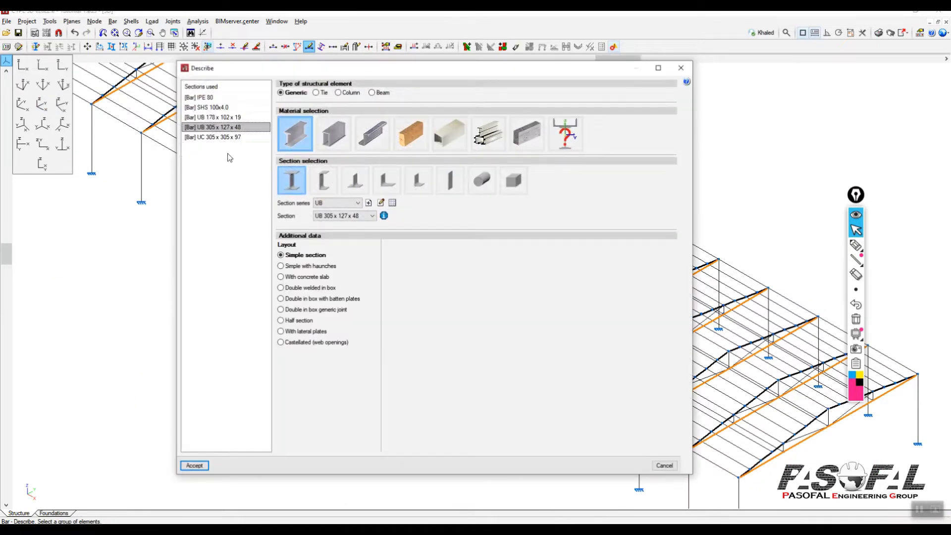
pyautogui.click(852, 247)
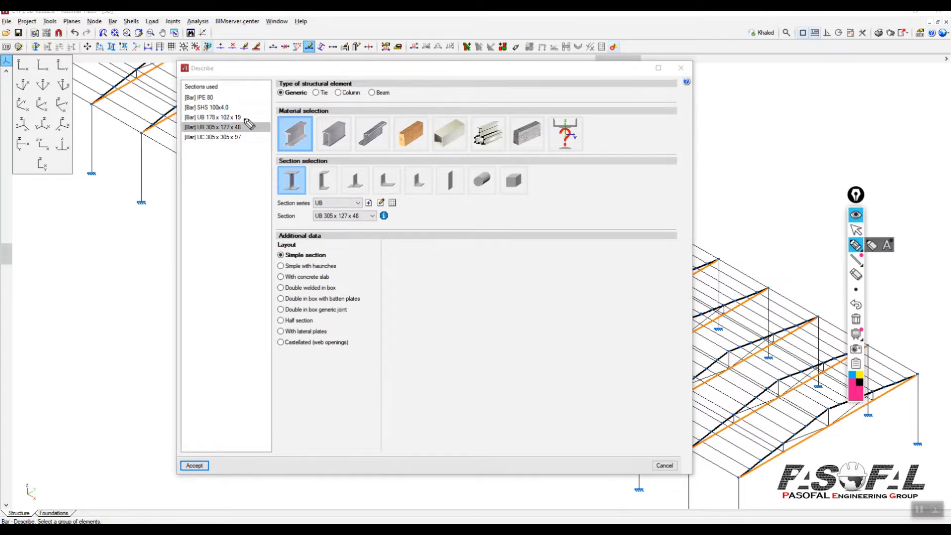
pyautogui.moveTo(246, 117); pyautogui.dragTo(286, 117)
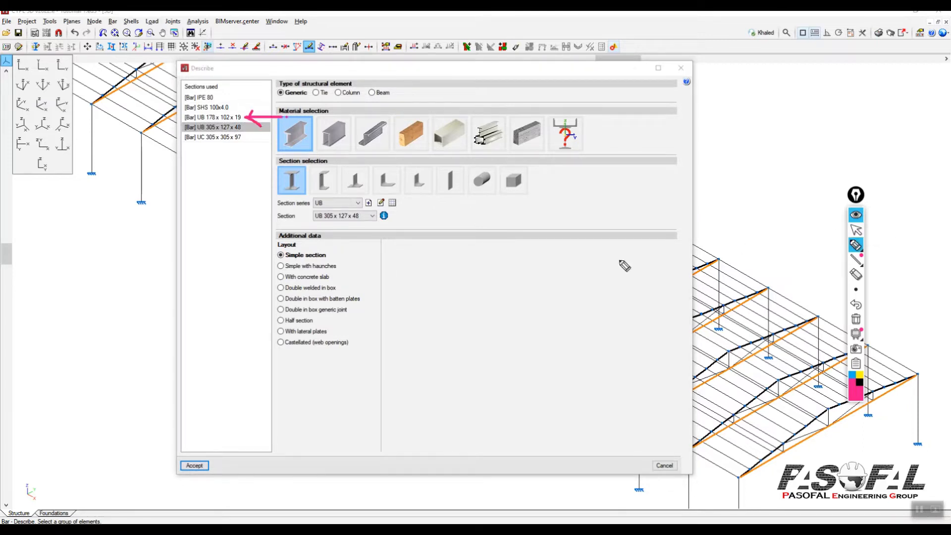
pyautogui.click(856, 318)
pyautogui.click(856, 229)
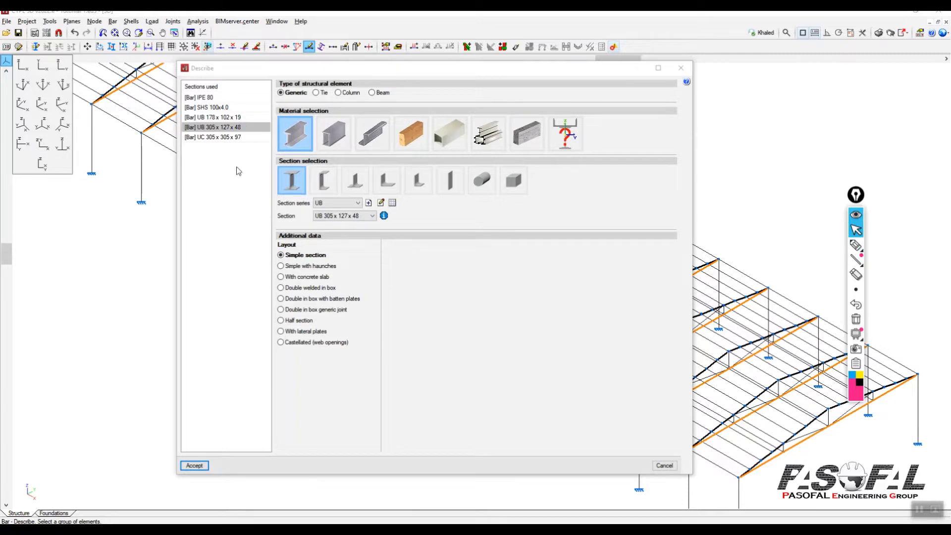
# Step: Assign the already used section UB 178 x 102 x 19 to all the selected bottom chords and inspect the trusses
pyautogui.click(270, 131)
pyautogui.click(236, 118)
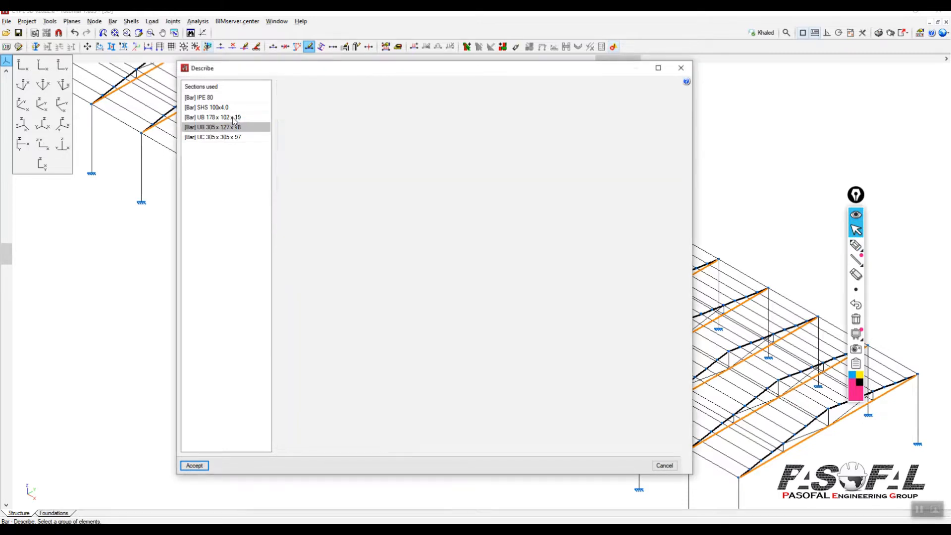
pyautogui.click(194, 465)
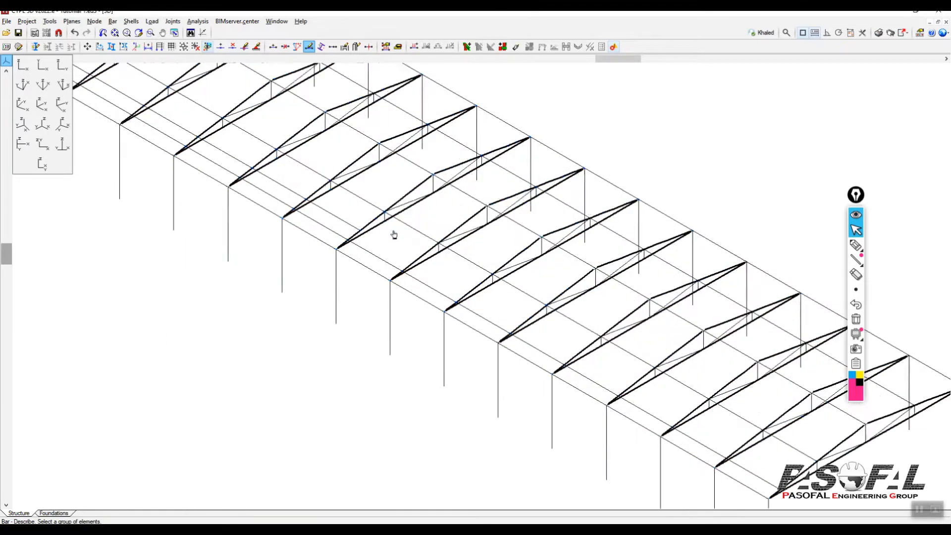
pyautogui.scroll(5, 426, 193)
pyautogui.scroll(-5, 427, 195)
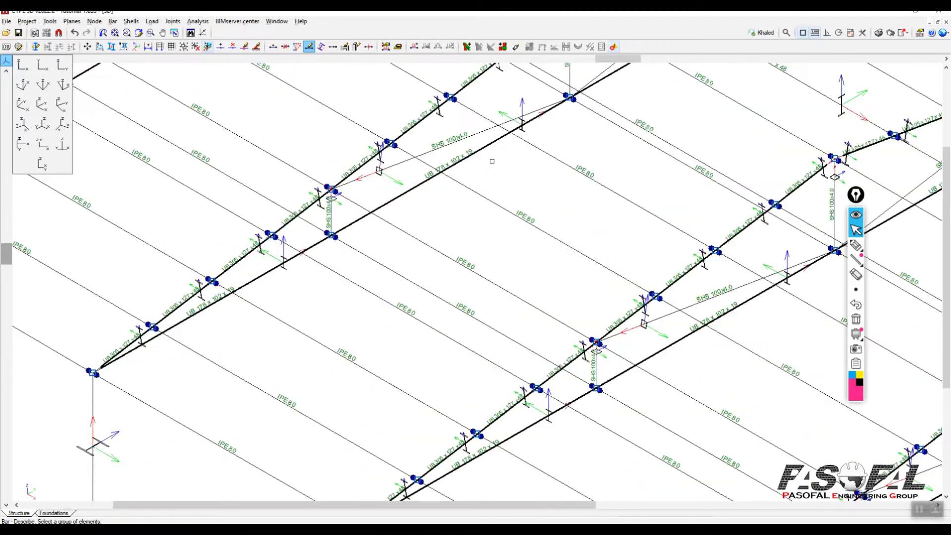
pyautogui.scroll(5, 798, 365)
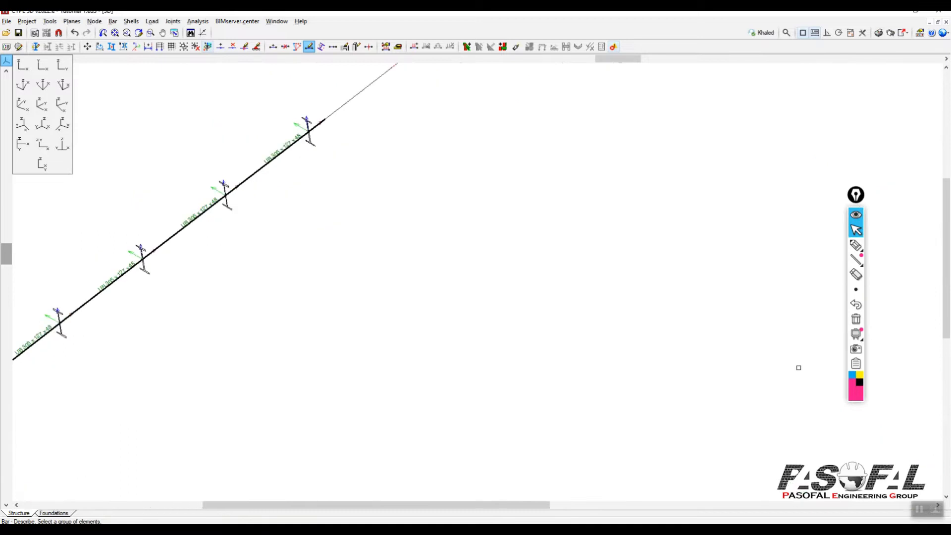
# Step: Examine the sections assigned to the truss bars and roof purlins across the whole hall
pyautogui.scroll(-4, 798, 365)
pyautogui.scroll(-5, 755, 336)
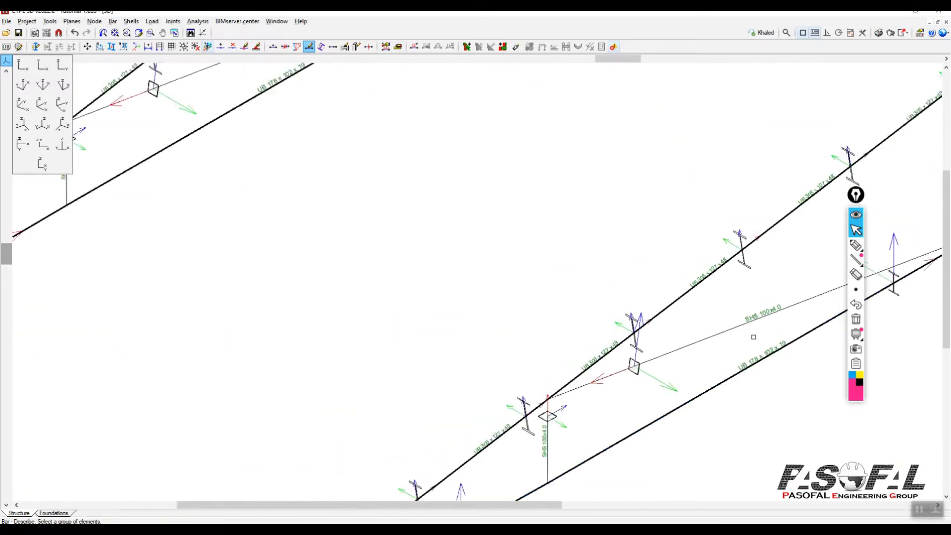
pyautogui.scroll(-3, 387, 258)
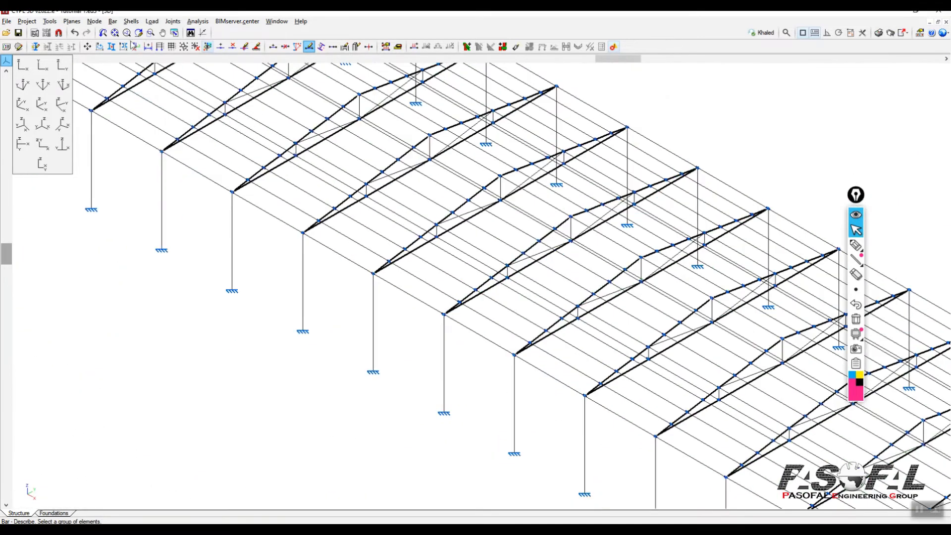
pyautogui.scroll(-3, 333, 251)
pyautogui.scroll(-2, 333, 251)
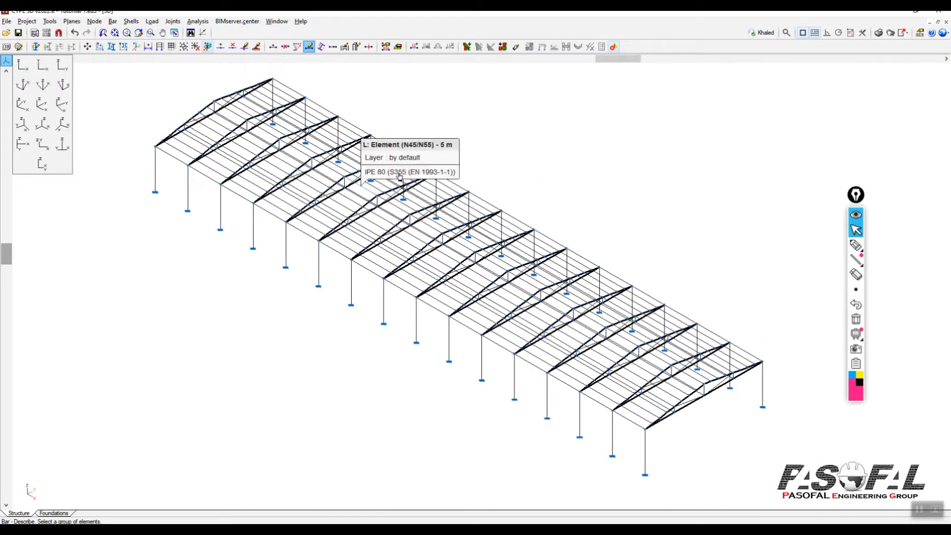
pyautogui.scroll(3, 155, 143)
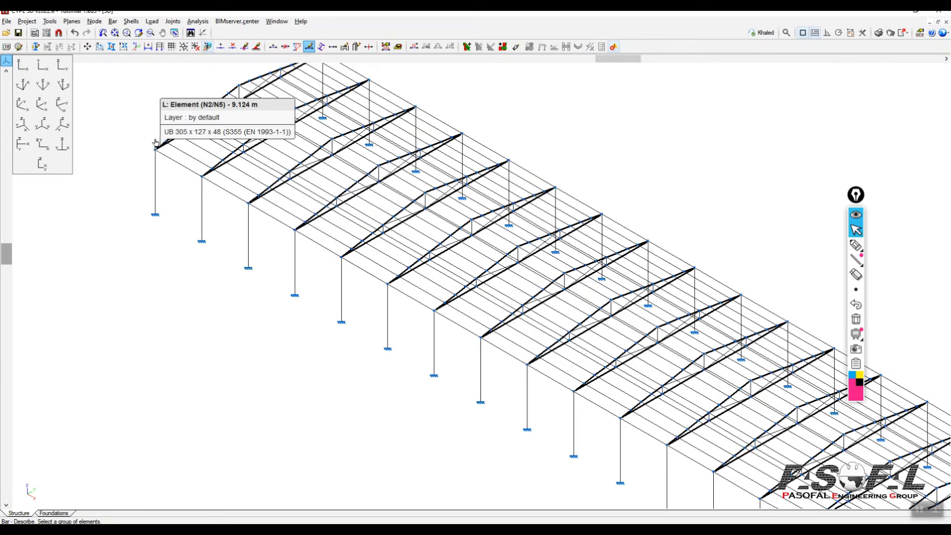
pyautogui.scroll(5, 158, 138)
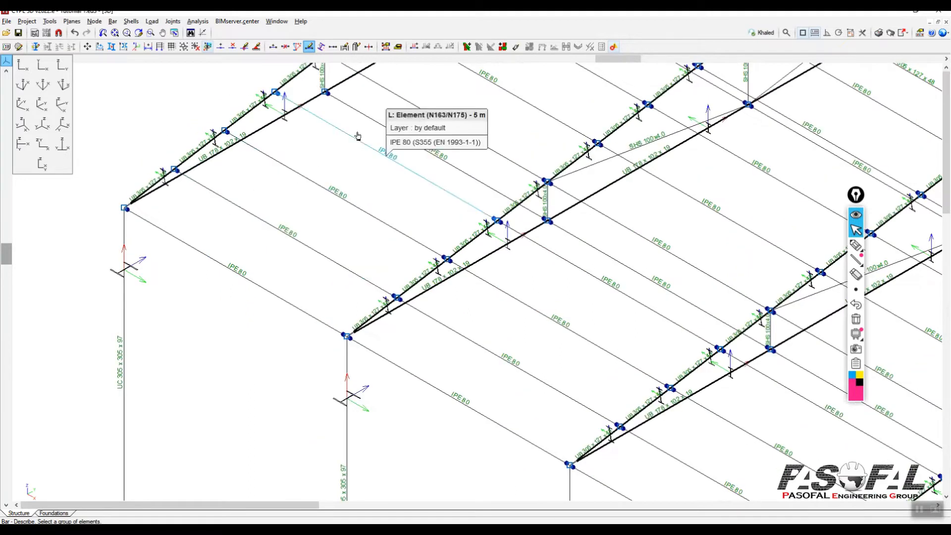
pyautogui.scroll(-2, 210, 124)
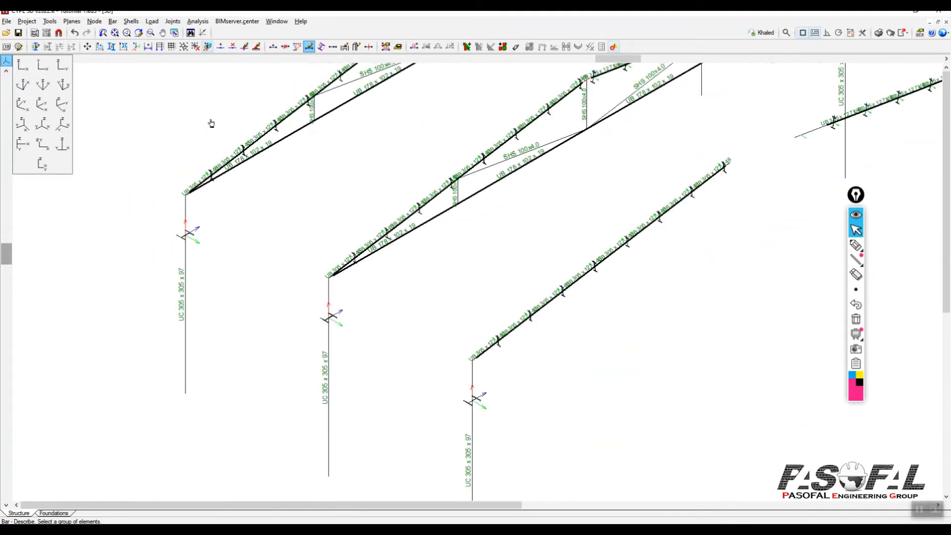
# Step: Start describing bars and select the purlins along the left roof slope in the side view
pyautogui.click(113, 21)
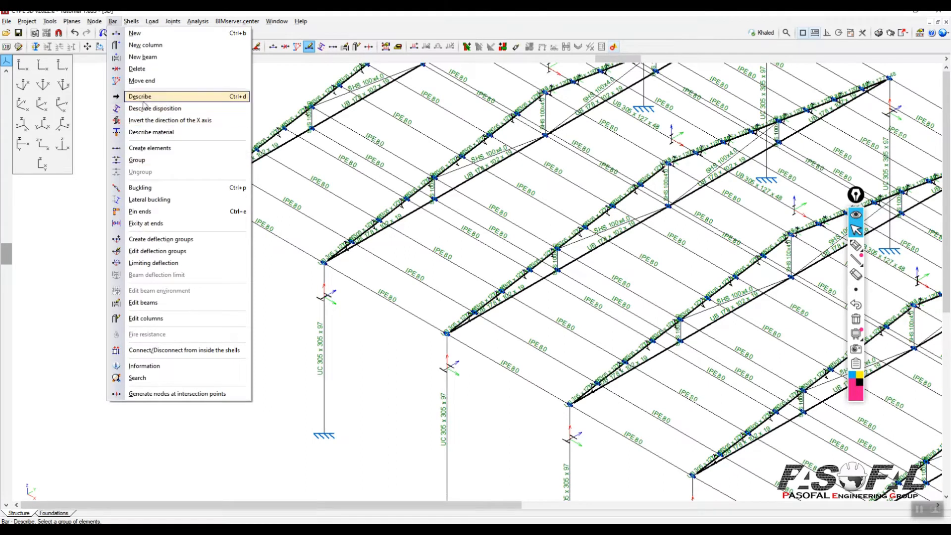
pyautogui.click(160, 98)
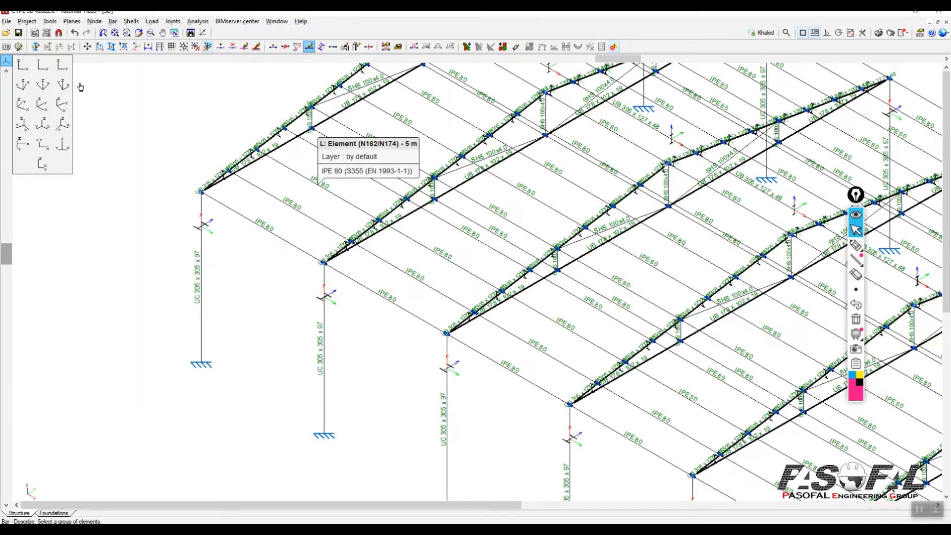
pyautogui.click(62, 66)
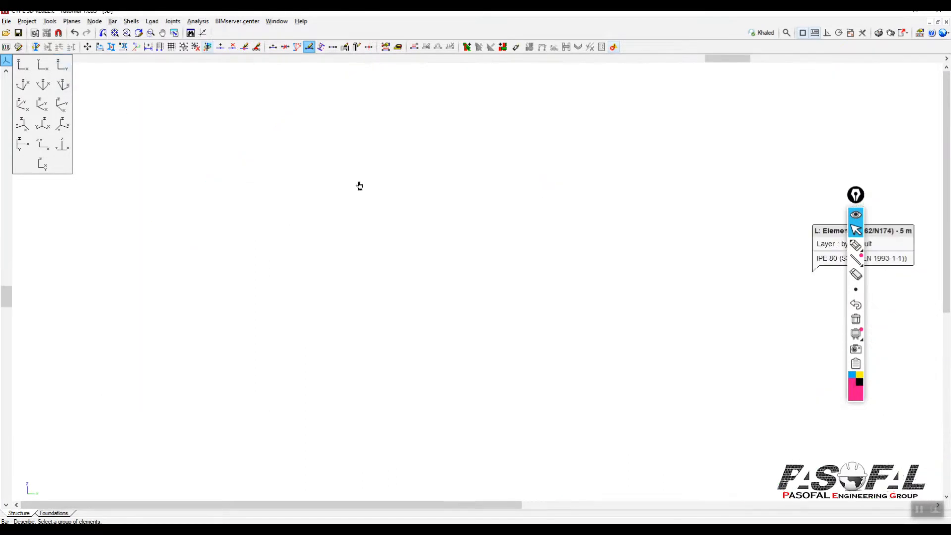
pyautogui.click(115, 34)
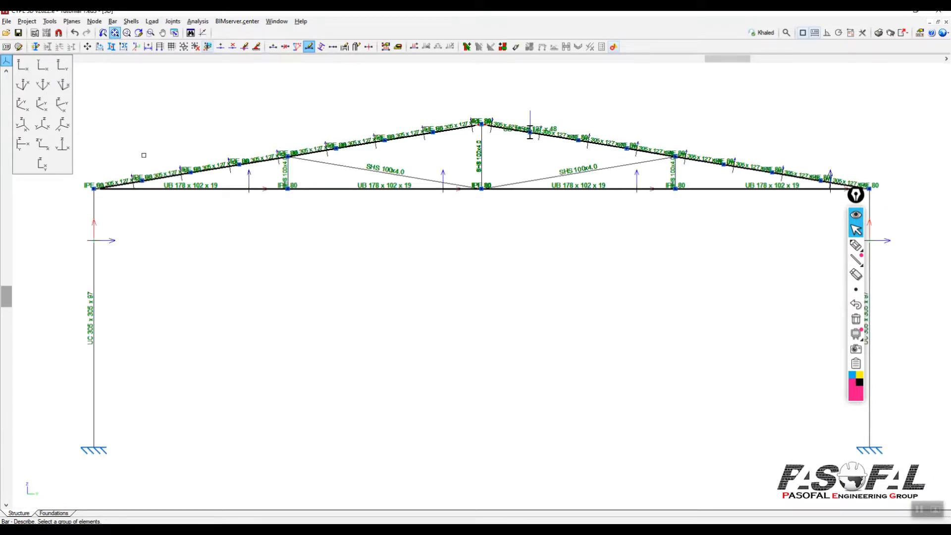
pyautogui.scroll(1, 115, 167)
pyautogui.scroll(3, 116, 167)
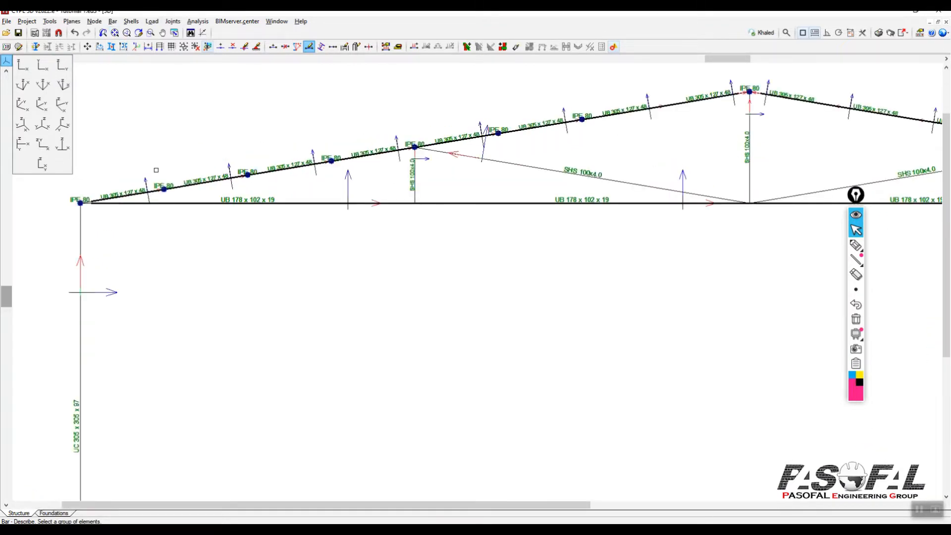
pyautogui.click(173, 193)
pyautogui.click(272, 177)
pyautogui.click(372, 160)
pyautogui.click(487, 158)
pyautogui.click(586, 140)
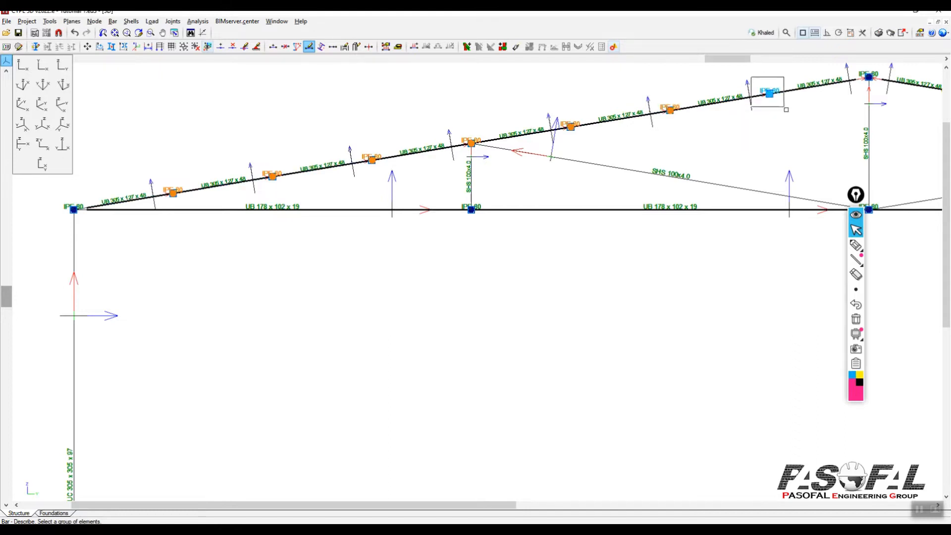
# Step: Add the purlins along the right roof slope to the selection, from the ridge down towards the eave
pyautogui.moveTo(525, 180); pyautogui.dragTo(495, 188, button='middle')
pyautogui.scroll(-2, 495, 188)
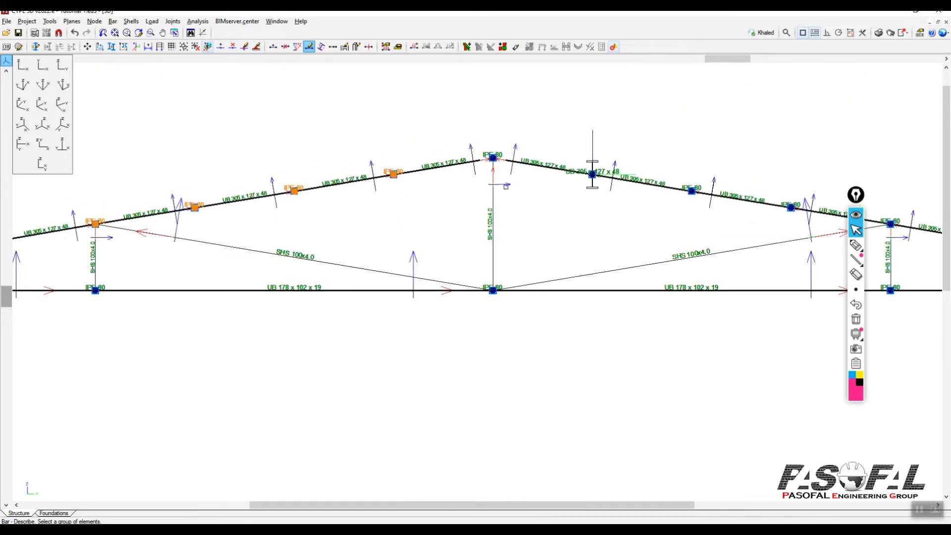
pyautogui.scroll(5, 509, 181)
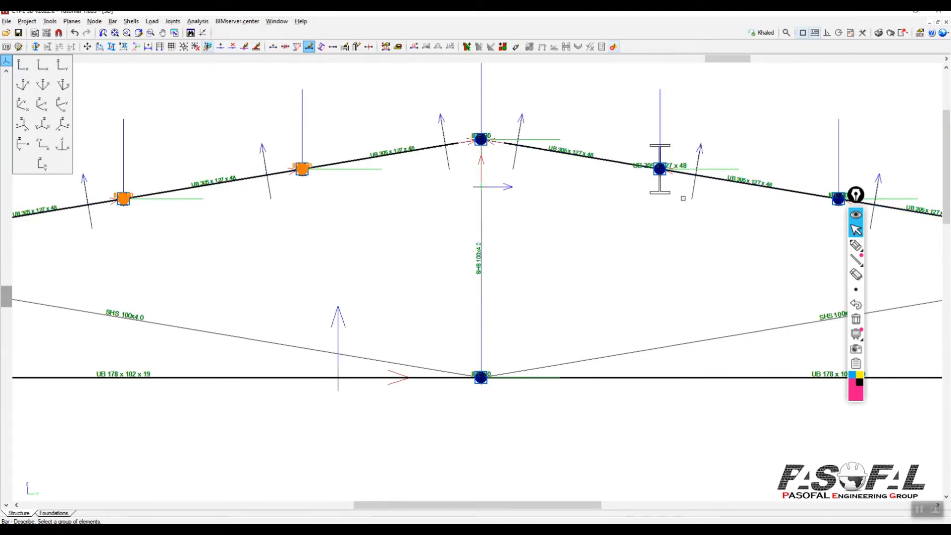
pyautogui.click(640, 148)
pyautogui.moveTo(682, 184); pyautogui.dragTo(480, 244, button='middle')
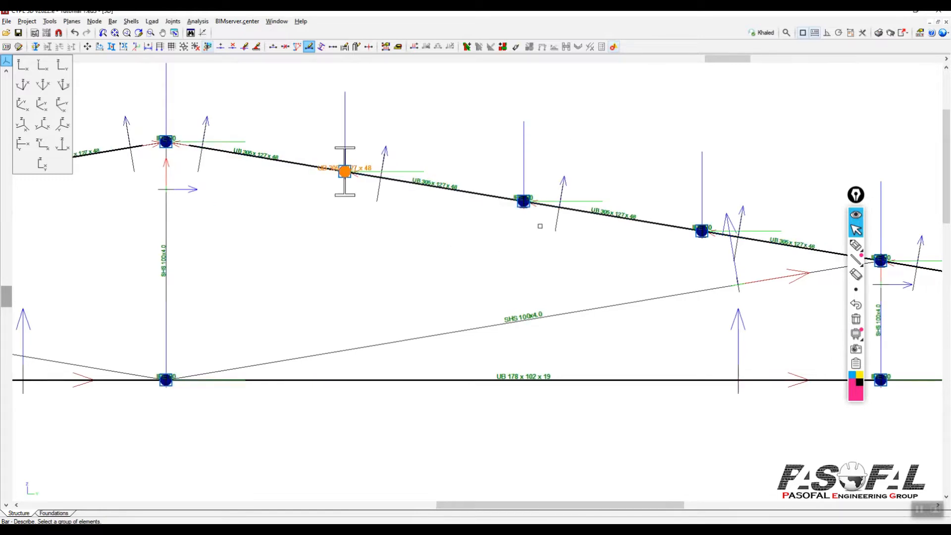
pyautogui.moveTo(501, 230); pyautogui.dragTo(470, 259, button='middle')
pyautogui.click(585, 229)
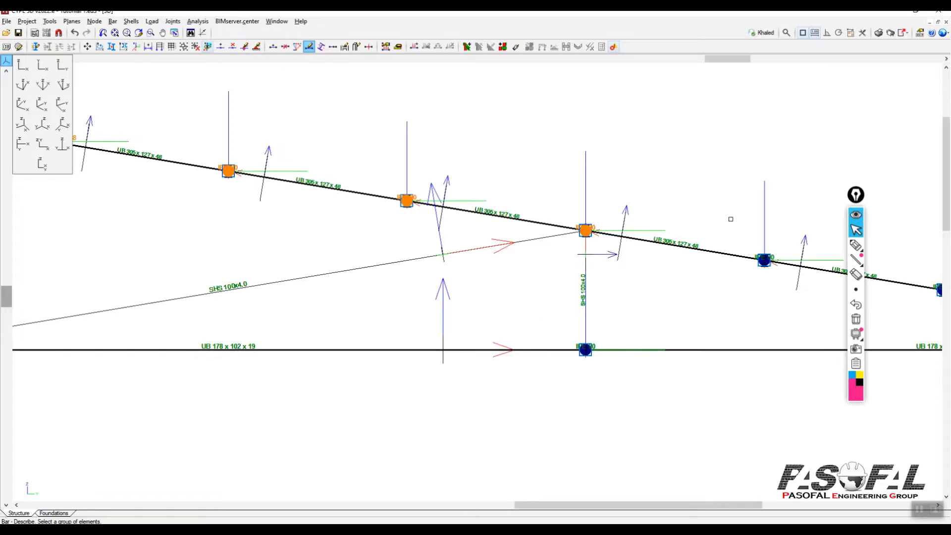
pyautogui.click(765, 259)
pyautogui.moveTo(771, 301); pyautogui.dragTo(515, 264, button='middle')
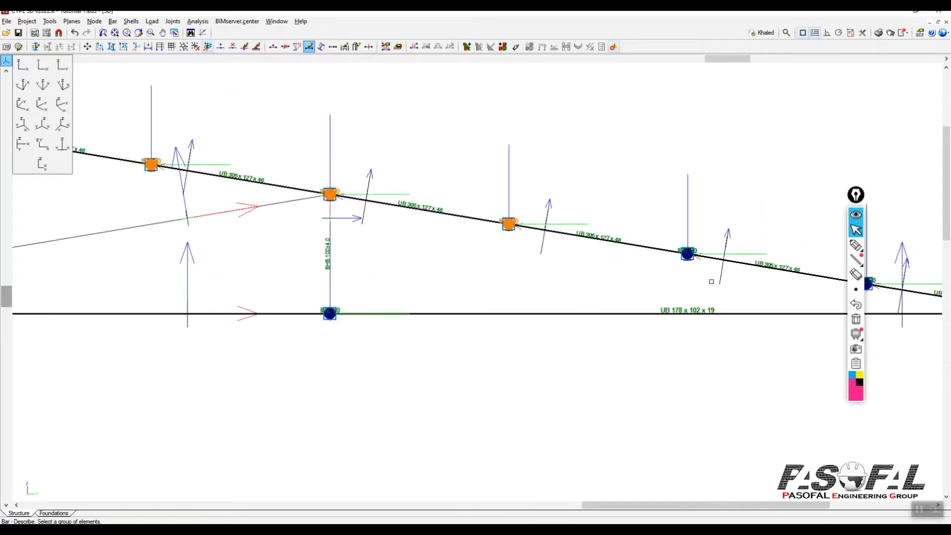
pyautogui.moveTo(717, 264); pyautogui.dragTo(721, 285)
pyautogui.moveTo(754, 210); pyautogui.dragTo(573, 199, button='middle')
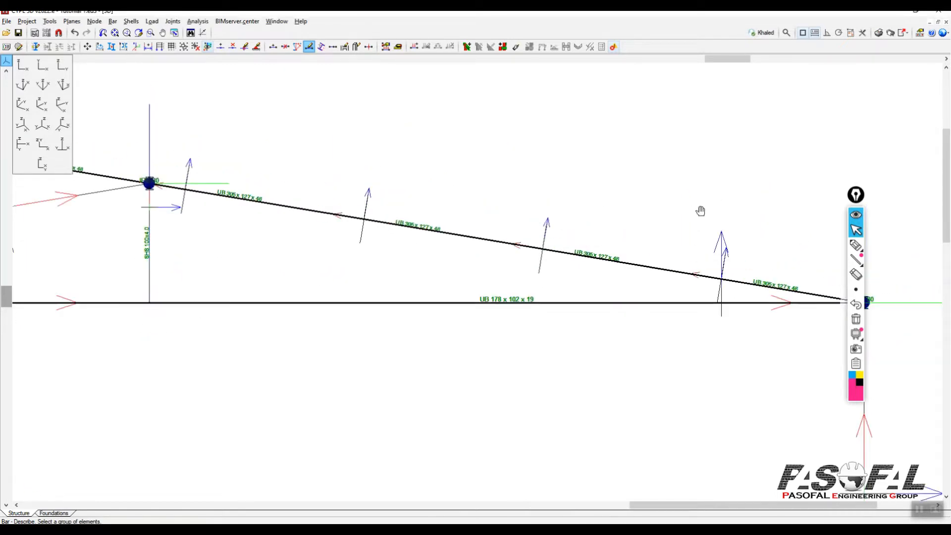
pyautogui.moveTo(659, 246); pyautogui.dragTo(705, 297)
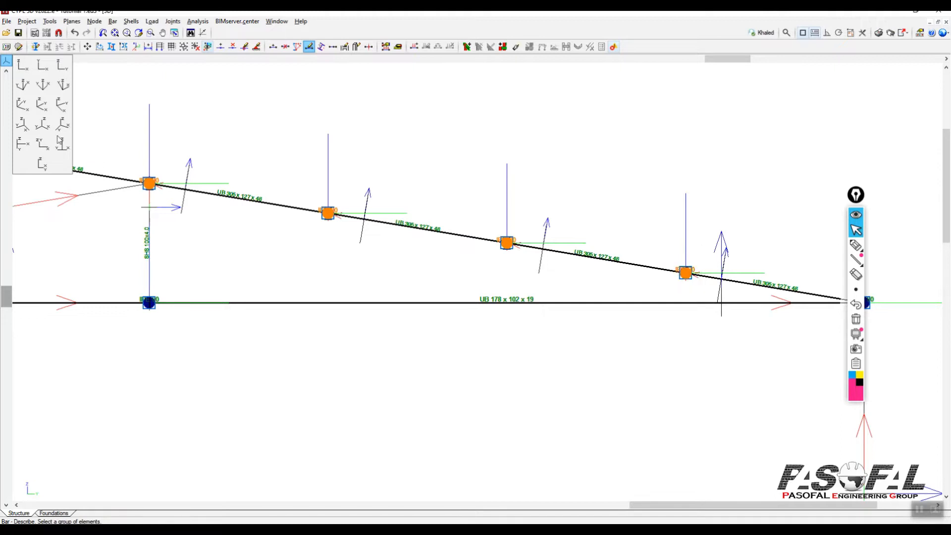
# Step: Assign the cold-formed C section CF-120x3.0 as a simple section to all the selected roof purlins
pyautogui.click(43, 105)
pyautogui.scroll(-4, 570, 223)
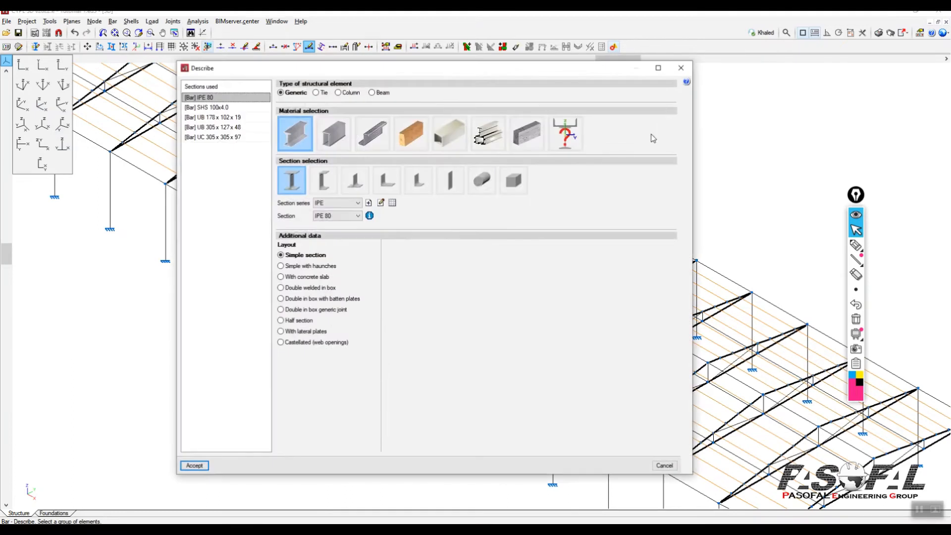
pyautogui.click(378, 141)
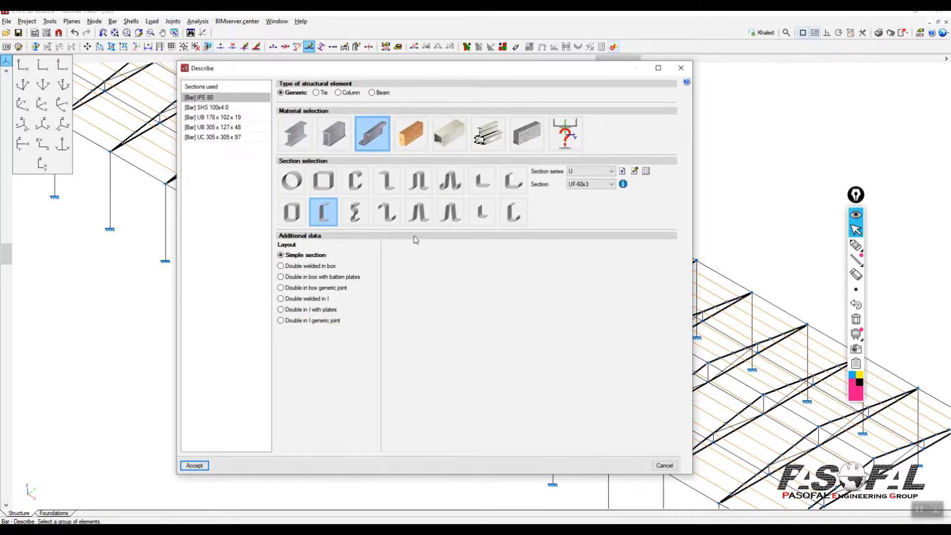
pyautogui.click(356, 181)
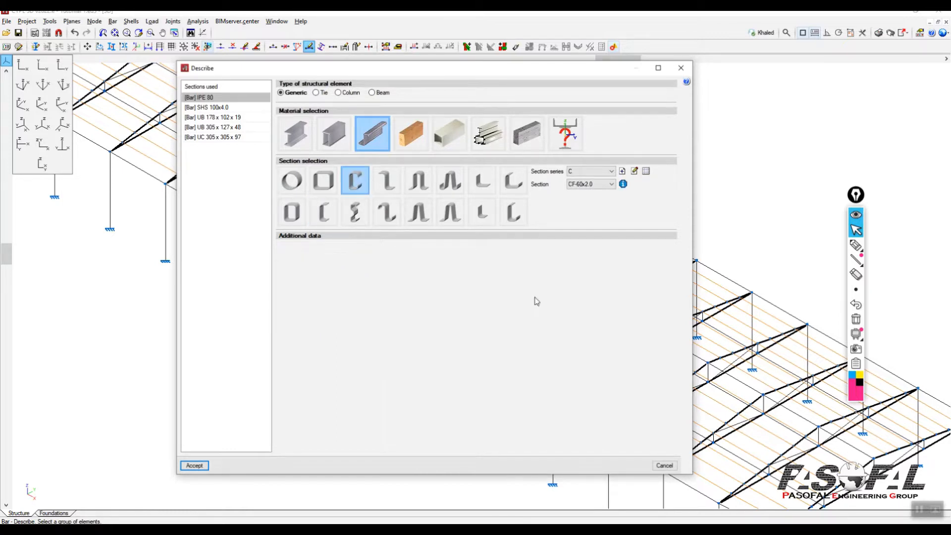
pyautogui.click(602, 185)
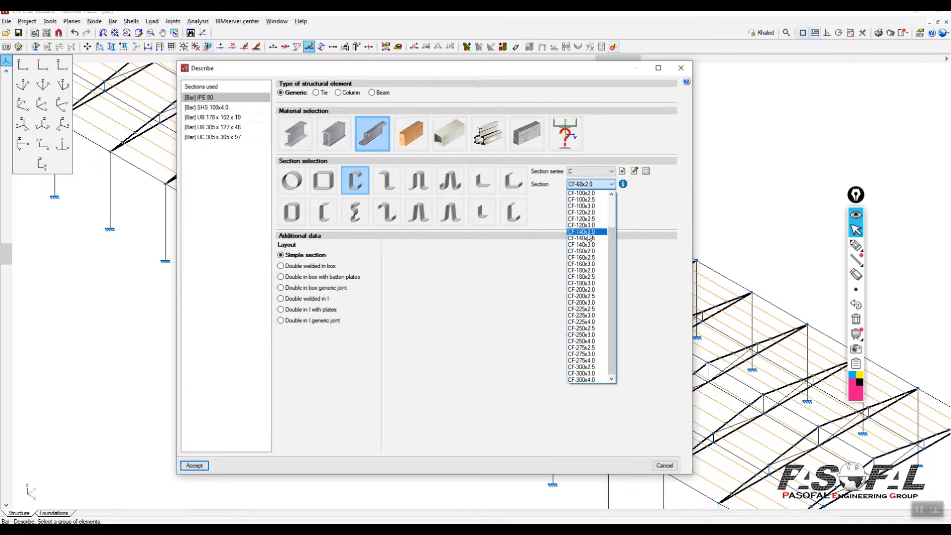
pyautogui.click(582, 218)
pyautogui.click(602, 184)
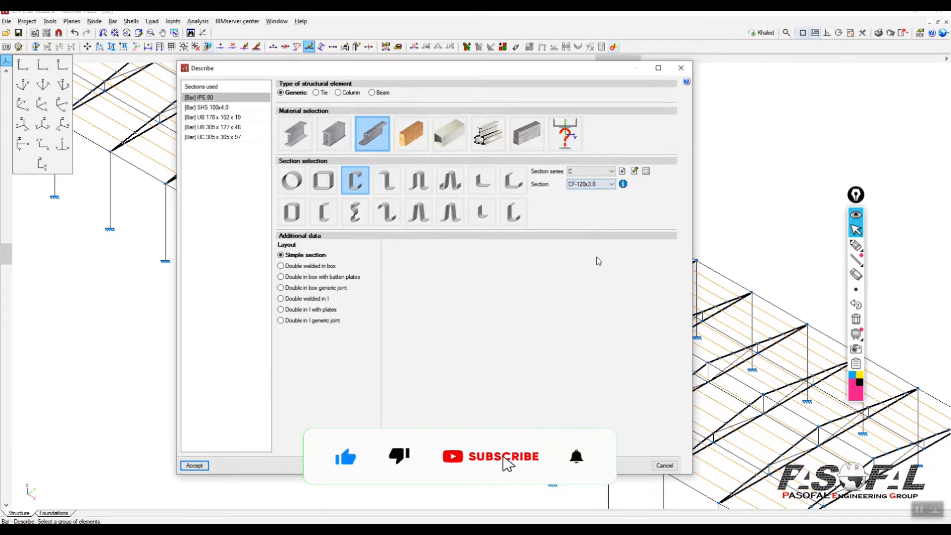
pyautogui.click(590, 225)
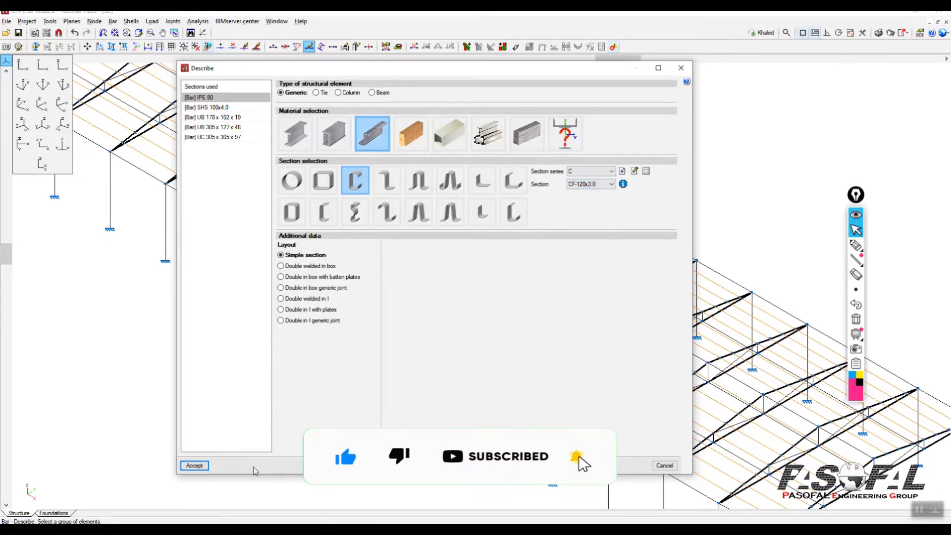
pyautogui.click(194, 466)
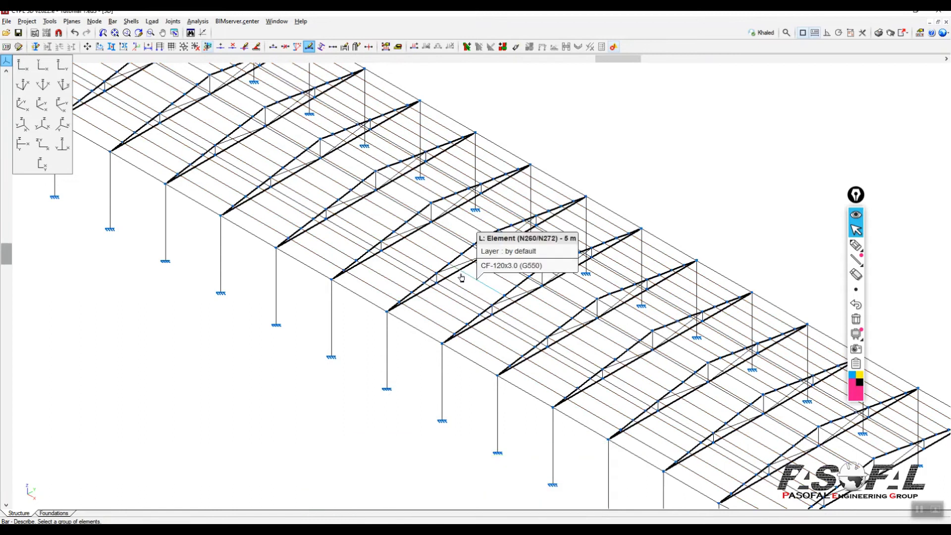
# Step: Select the longitudinal eaves bars at both truss ends in the side view for describing, and return to the isometric view
pyautogui.scroll(-3, 478, 278)
pyautogui.scroll(3, 183, 164)
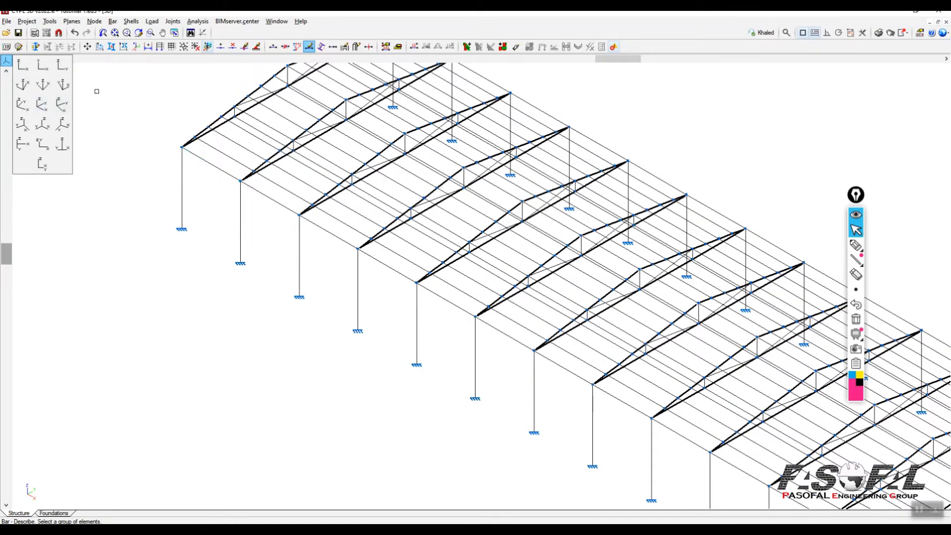
pyautogui.click(65, 71)
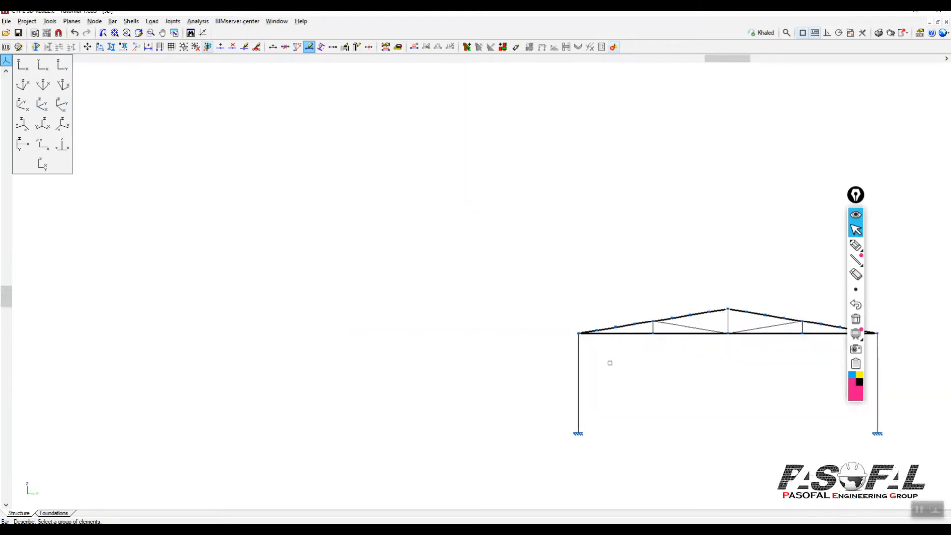
pyautogui.scroll(5, 574, 348)
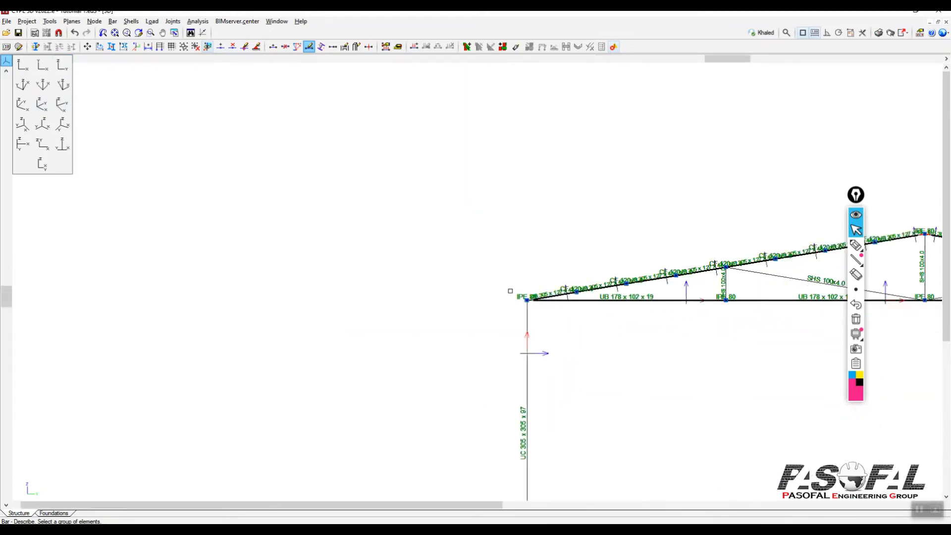
pyautogui.moveTo(382, 166); pyautogui.dragTo(454, 241)
pyautogui.click(119, 34)
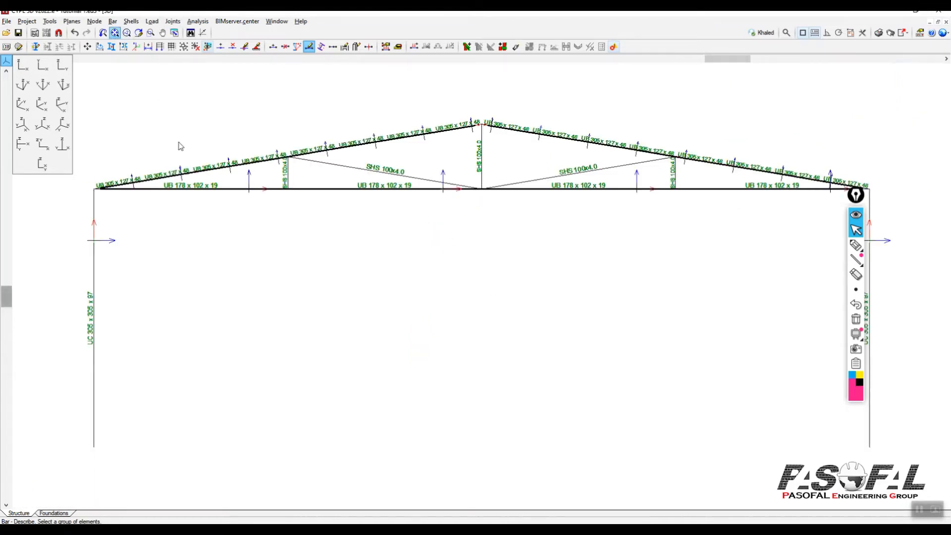
pyautogui.scroll(4, 889, 182)
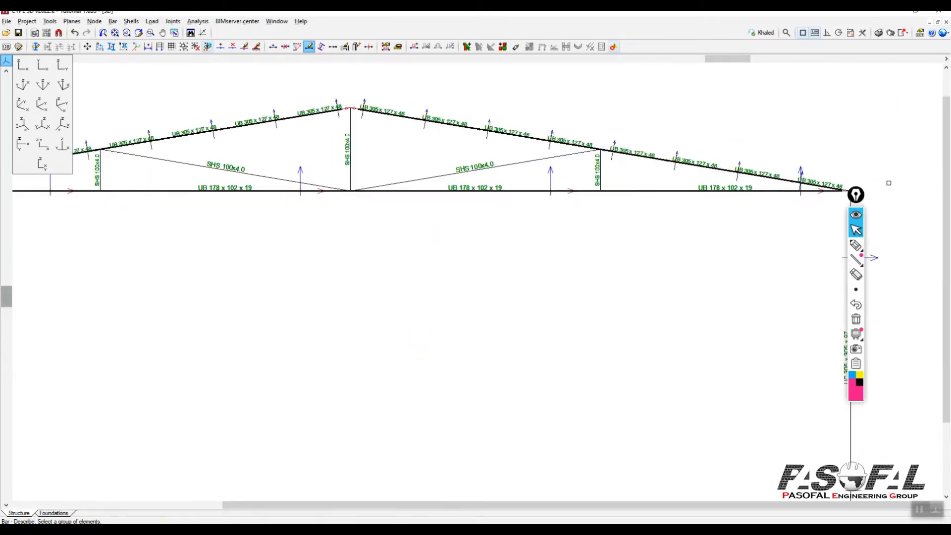
pyautogui.moveTo(791, 166); pyautogui.dragTo(832, 233)
pyautogui.click(43, 105)
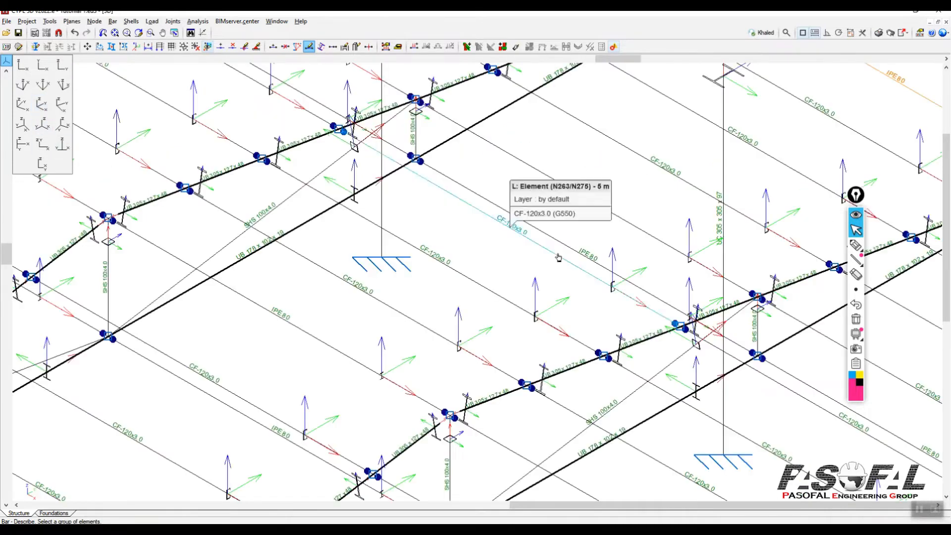
pyautogui.scroll(-5, 509, 199)
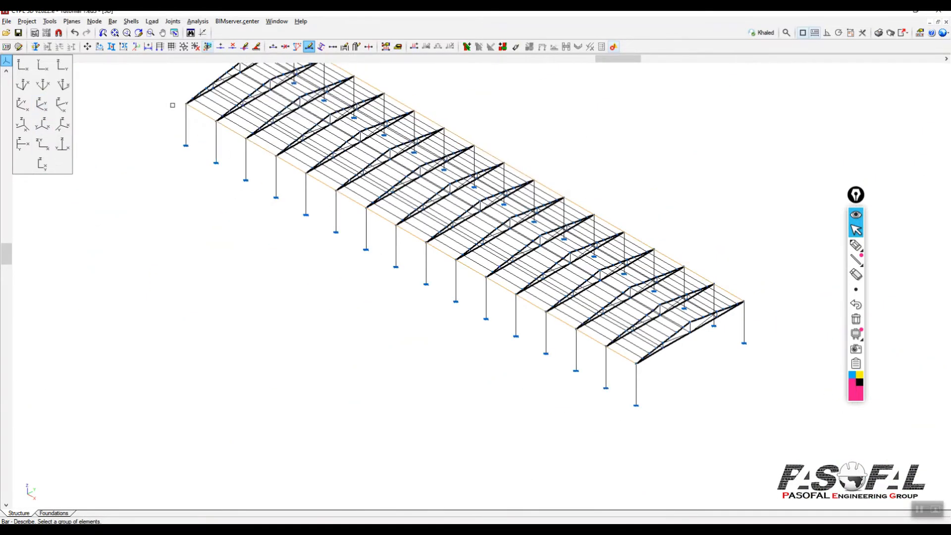
pyautogui.scroll(4, 172, 101)
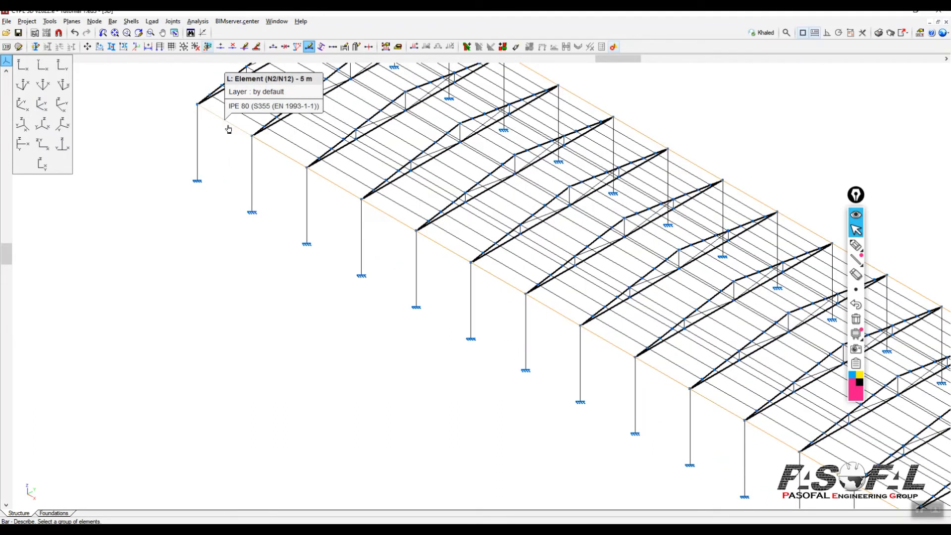
# Step: Describe the selected eaves bars along both sides of the hall as simple section UB 152 x 89 x 16
pyautogui.click(114, 21)
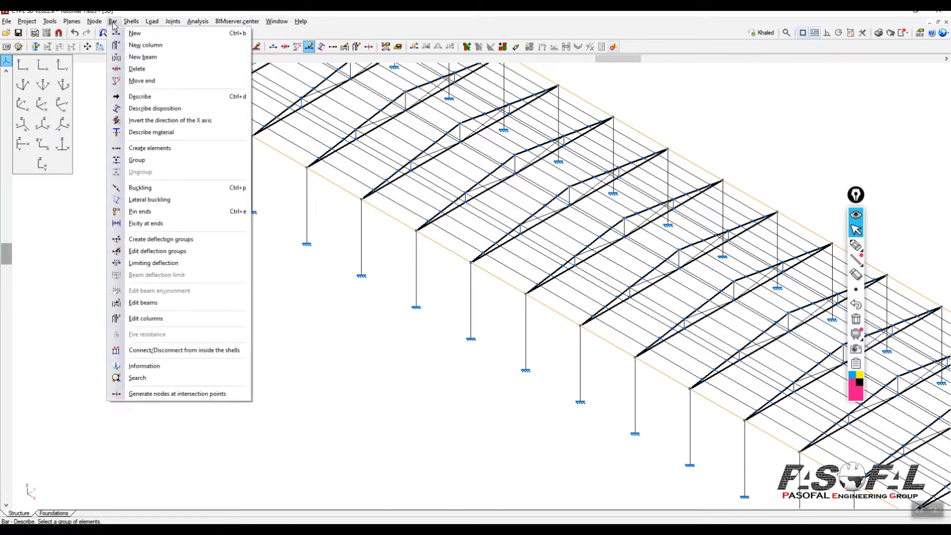
pyautogui.click(144, 97)
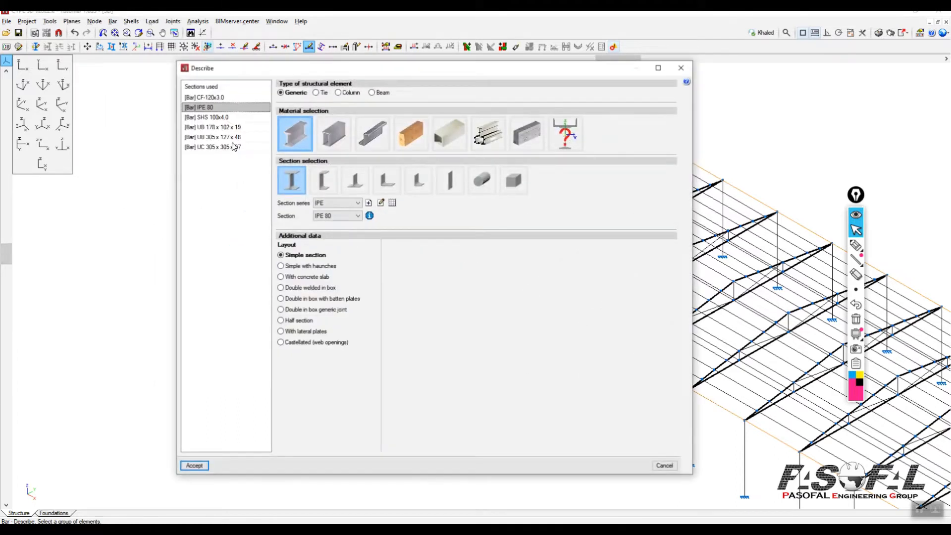
pyautogui.click(357, 203)
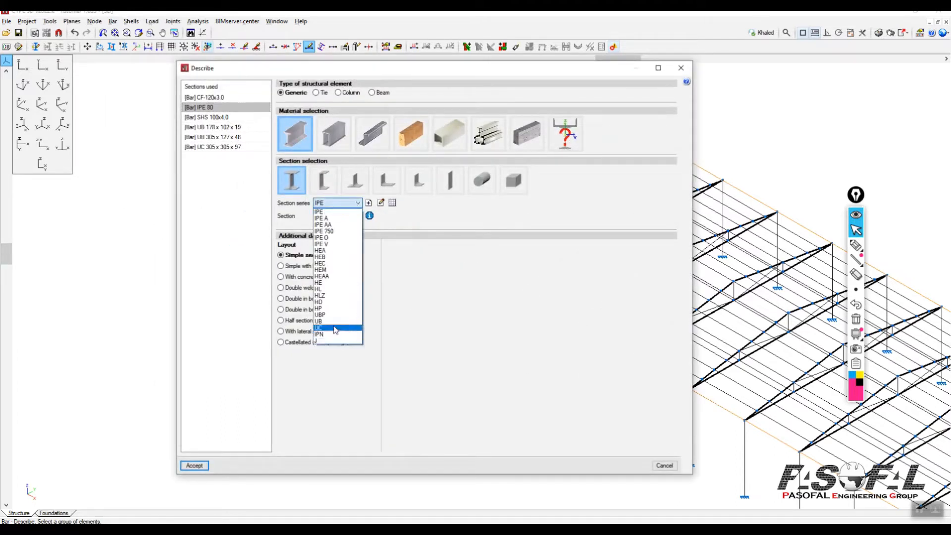
pyautogui.click(335, 322)
pyautogui.click(347, 216)
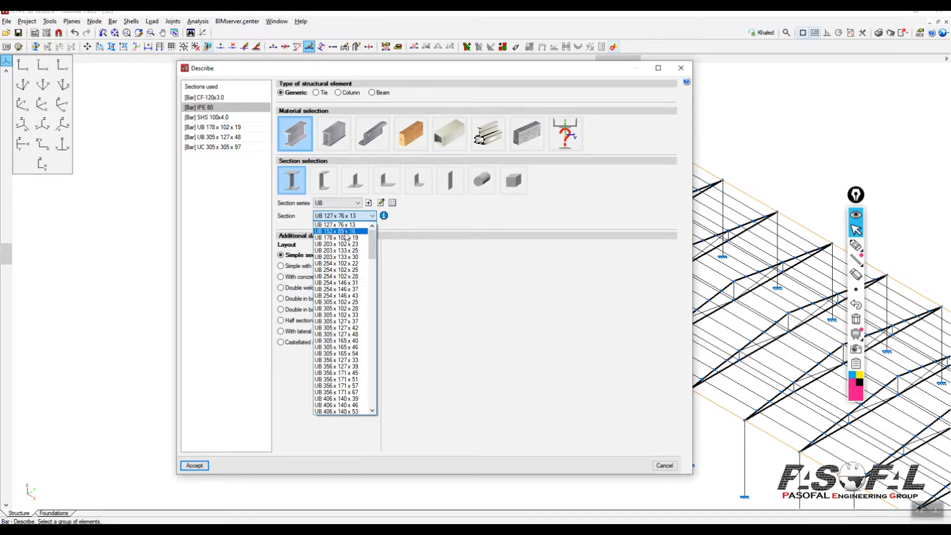
pyautogui.click(342, 231)
pyautogui.click(194, 466)
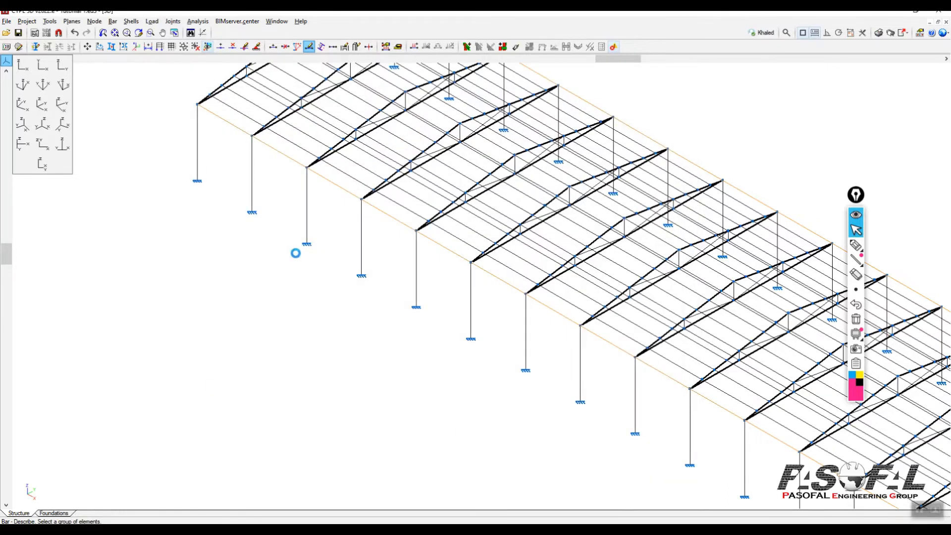
pyautogui.scroll(3, 342, 176)
pyautogui.scroll(5, 339, 179)
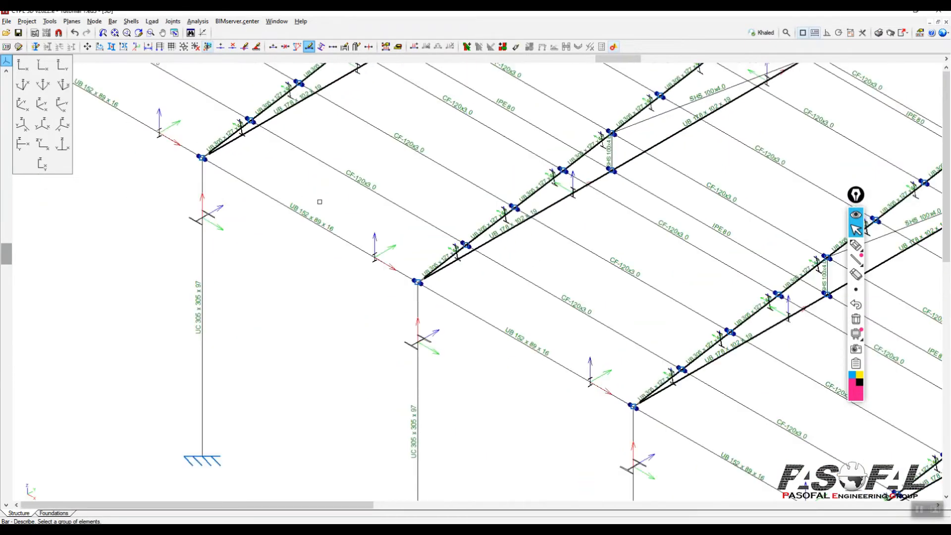
pyautogui.scroll(-8, 306, 218)
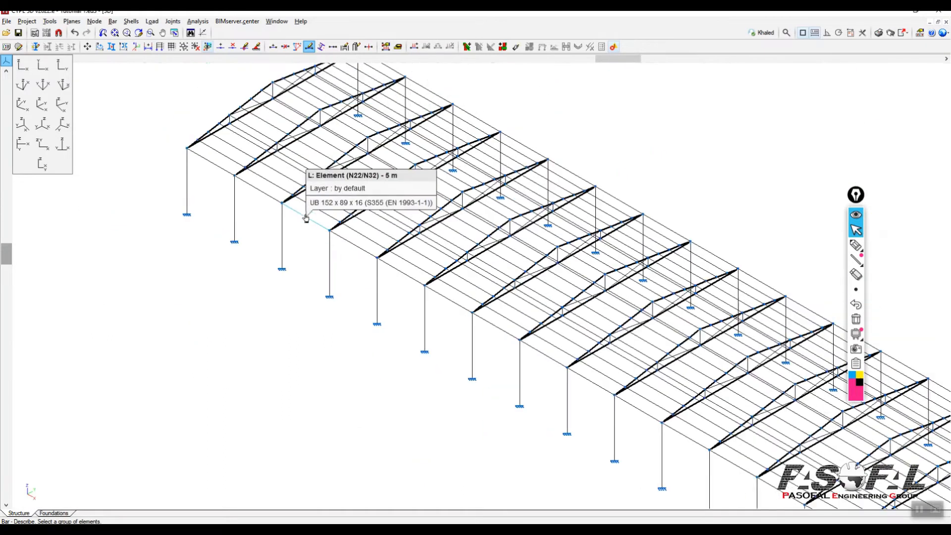
pyautogui.scroll(-2, 261, 200)
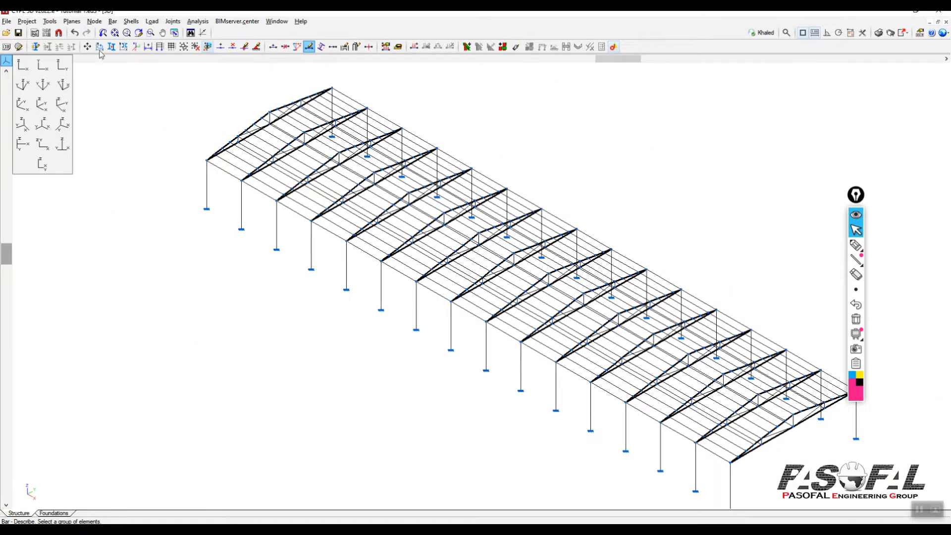
# Step: Open the 3D view of the complete structure and inspect the roof framing from the eaves side
pyautogui.click(50, 21)
pyautogui.moveTo(94, 241)
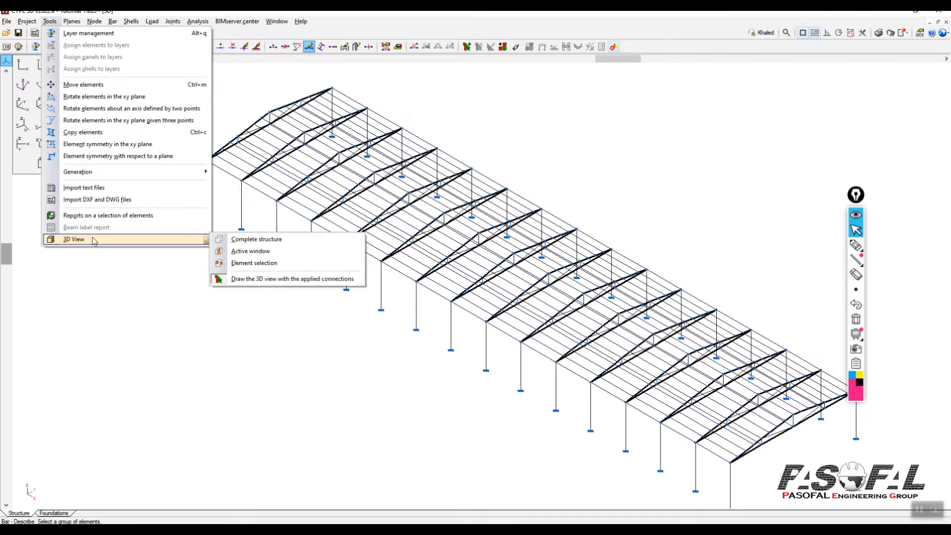
pyautogui.click(243, 240)
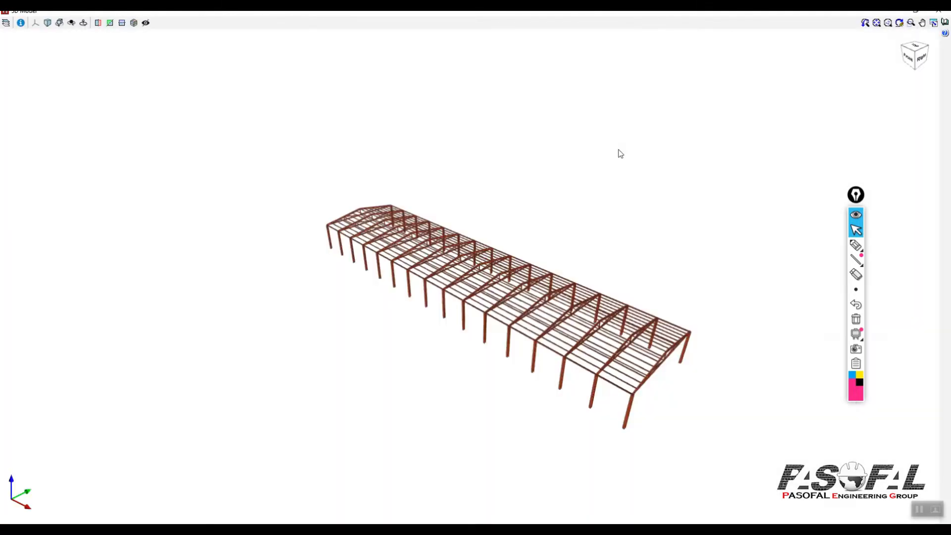
pyautogui.scroll(4, 508, 322)
pyautogui.scroll(3, 504, 311)
pyautogui.moveTo(503, 308); pyautogui.dragTo(415, 298, button='middle')
pyautogui.scroll(3, 485, 300)
pyautogui.scroll(-5, 495, 287)
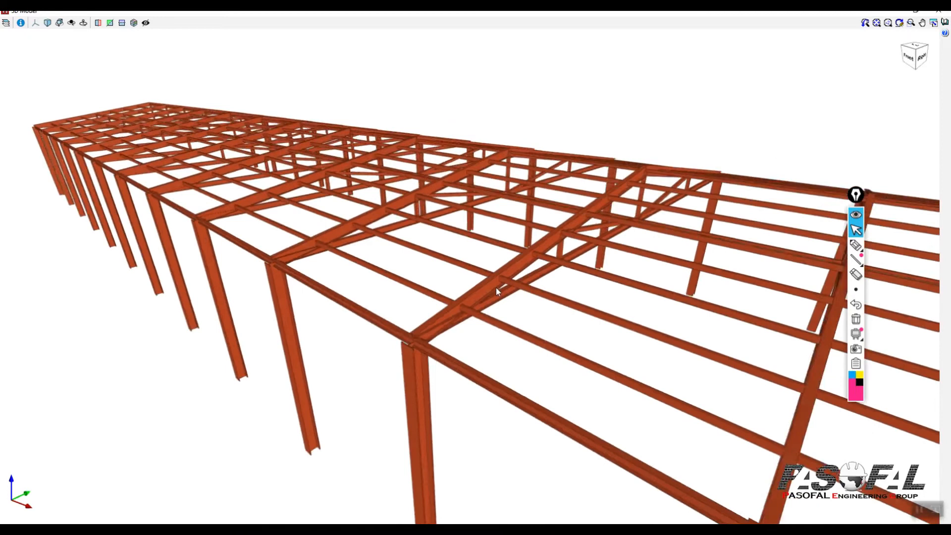
# Step: Turn off material display in the 3D view and examine the joint of column, eaves beam and truss up close
pyautogui.click(6, 22)
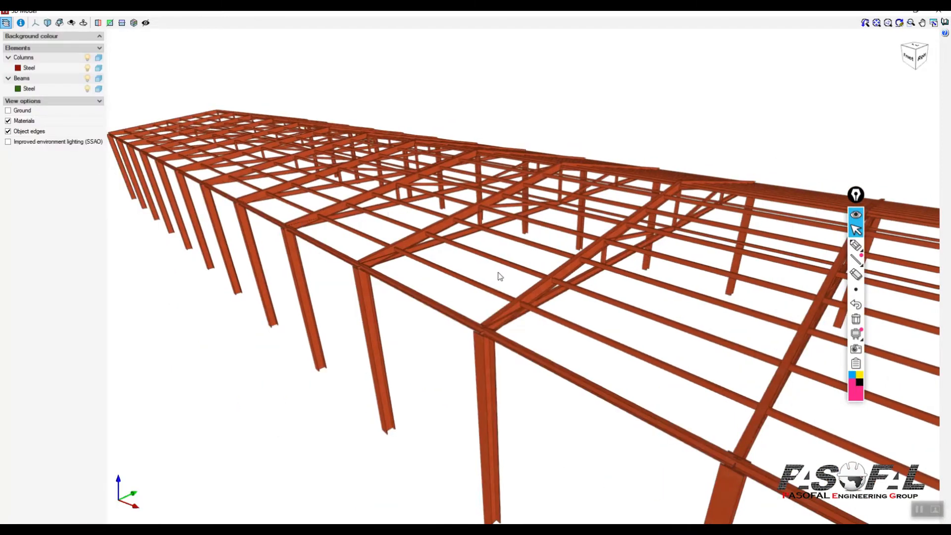
pyautogui.click(8, 121)
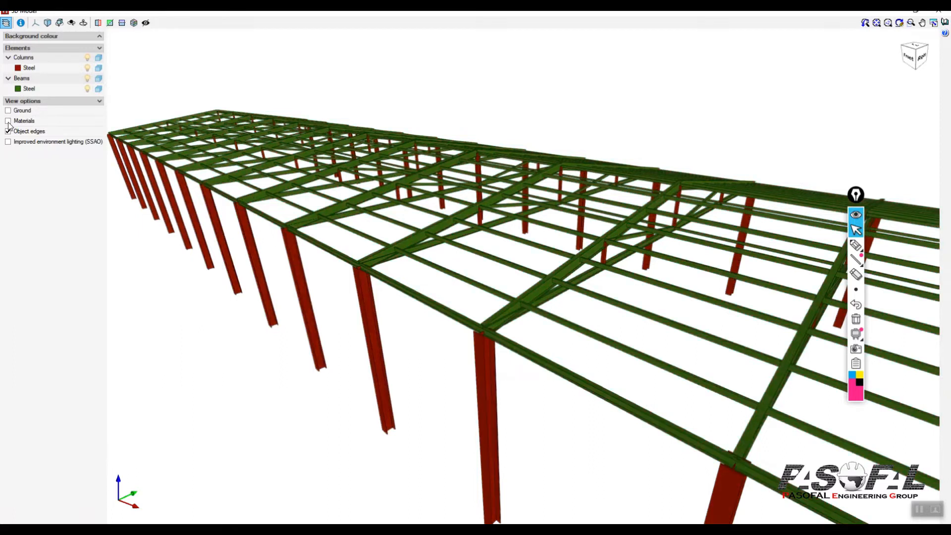
pyautogui.scroll(5, 265, 198)
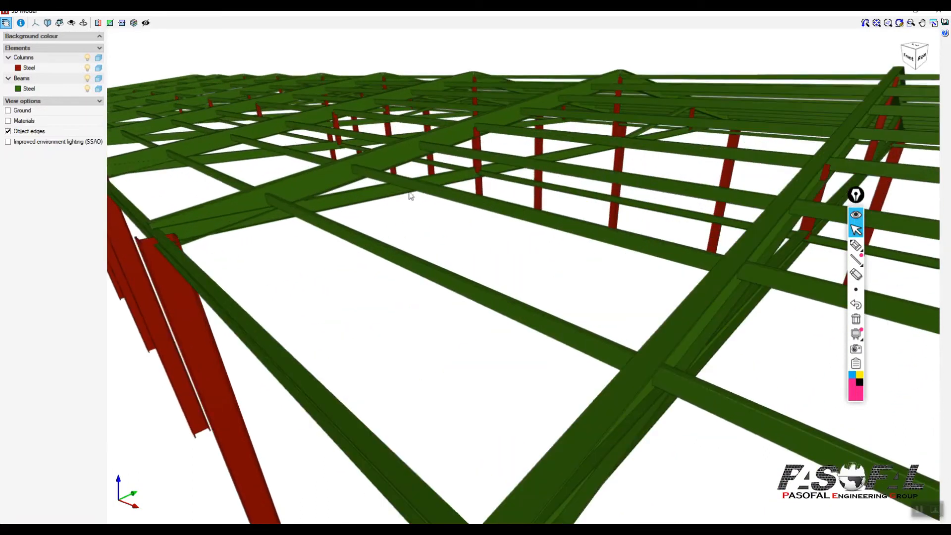
pyautogui.scroll(-8, 369, 179)
pyautogui.scroll(6, 575, 208)
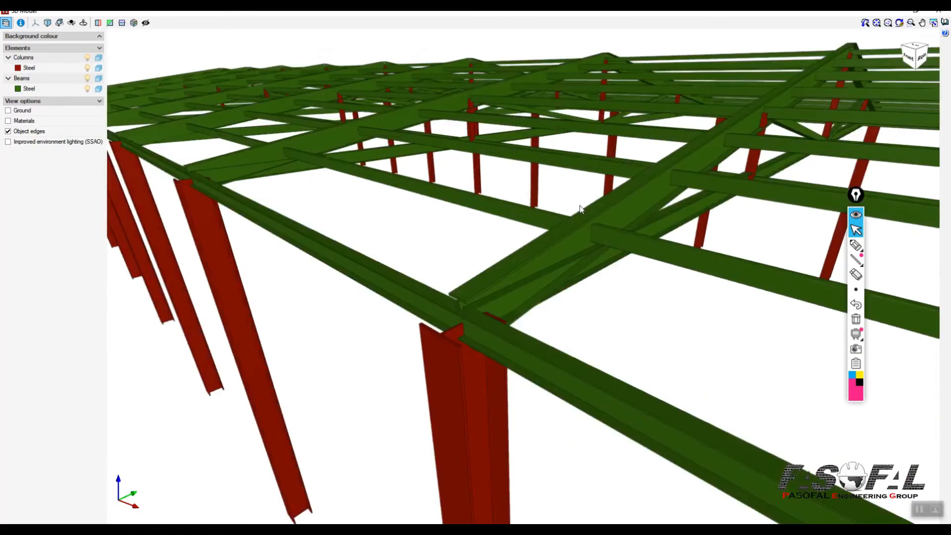
pyautogui.scroll(-2, 543, 234)
pyautogui.scroll(8, 560, 255)
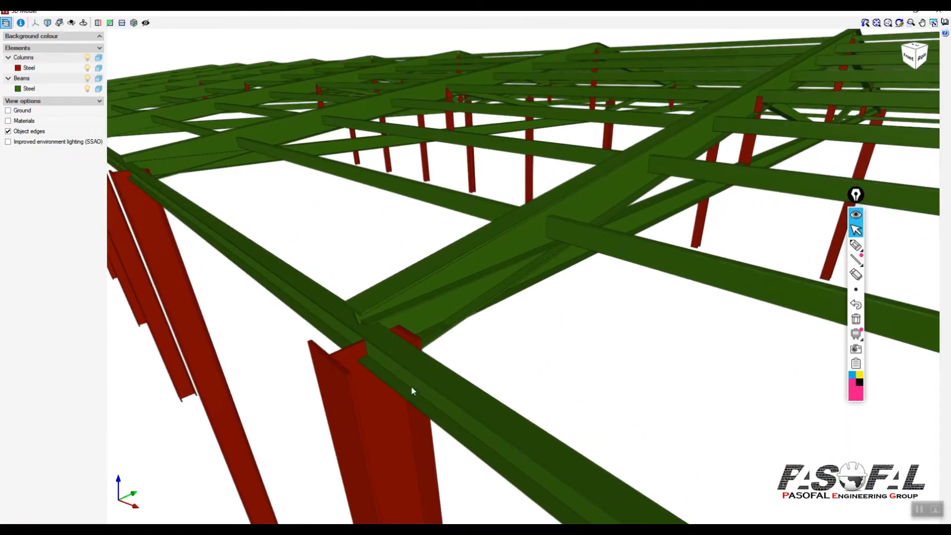
# Step: Mark the axes of the bars meeting at the column head with the annotation pen, and clear the marks
pyautogui.click(856, 245)
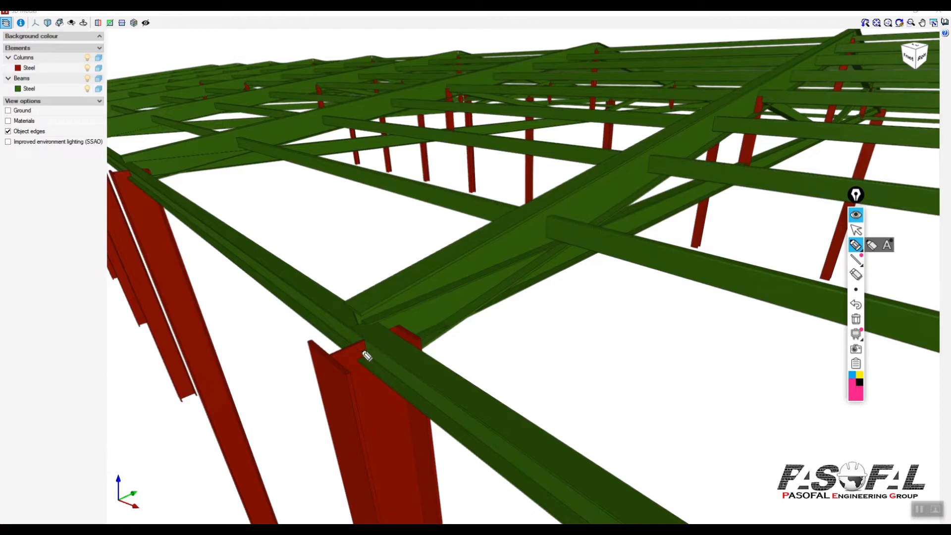
pyautogui.moveTo(367, 343); pyautogui.dragTo(363, 341)
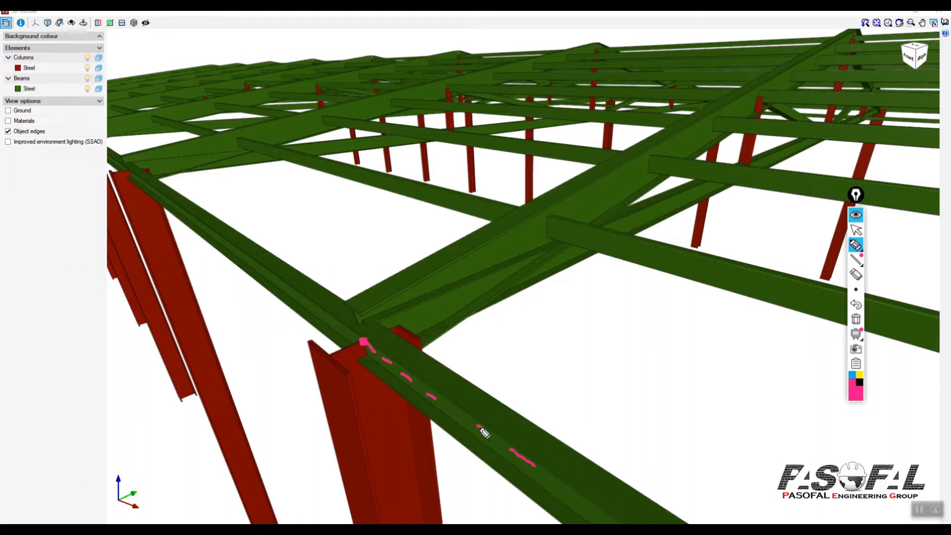
pyautogui.moveTo(293, 289); pyautogui.dragTo(240, 242)
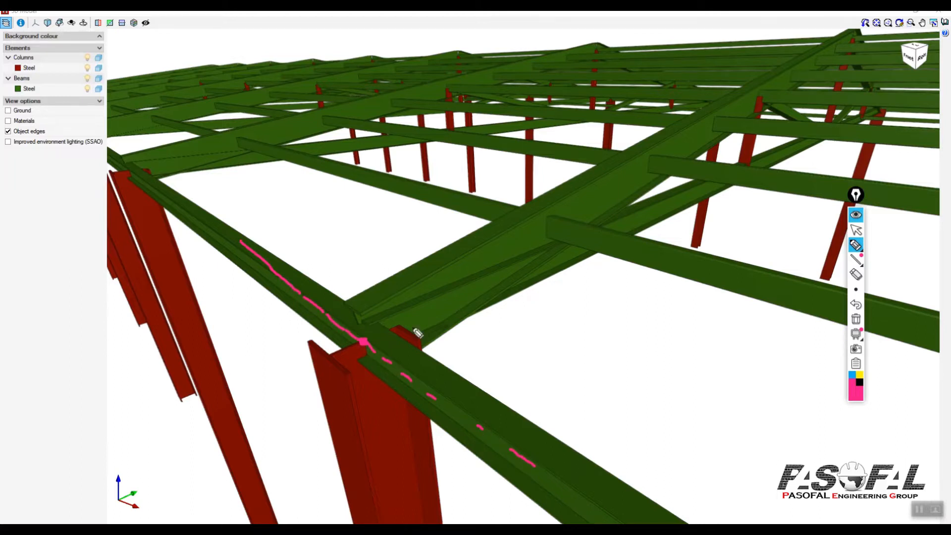
pyautogui.moveTo(402, 322); pyautogui.dragTo(454, 292)
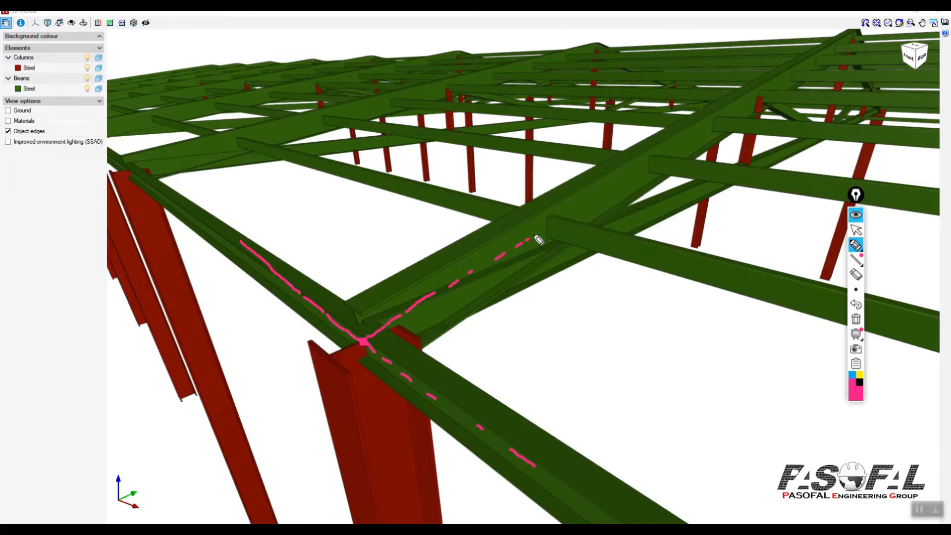
pyautogui.moveTo(377, 342); pyautogui.dragTo(427, 321)
pyautogui.moveTo(488, 294); pyautogui.dragTo(597, 238)
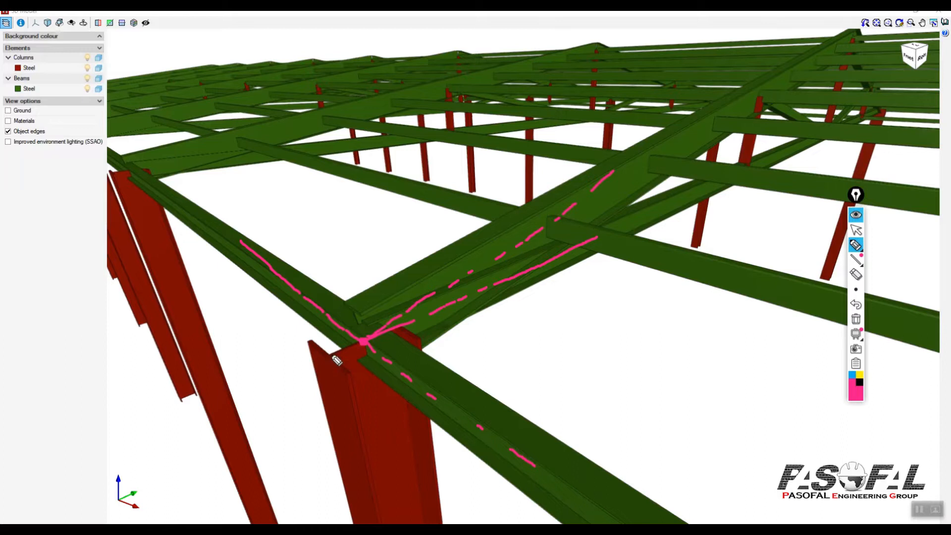
pyautogui.moveTo(406, 330); pyautogui.dragTo(334, 357)
pyautogui.click(856, 318)
pyautogui.click(856, 229)
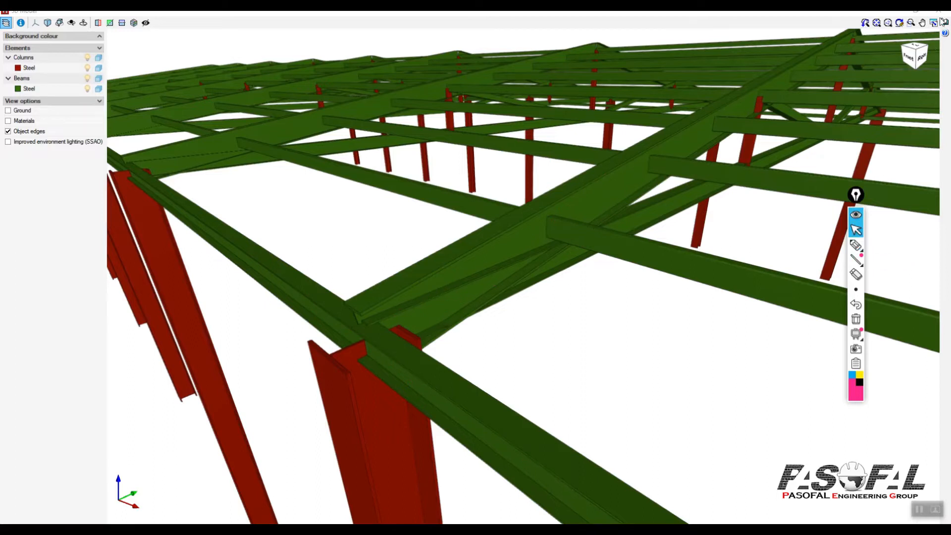
# Step: Close the 3D view and show the structure in front elevation along the YZ plane, with the truss filling the view
pyautogui.click(939, 11)
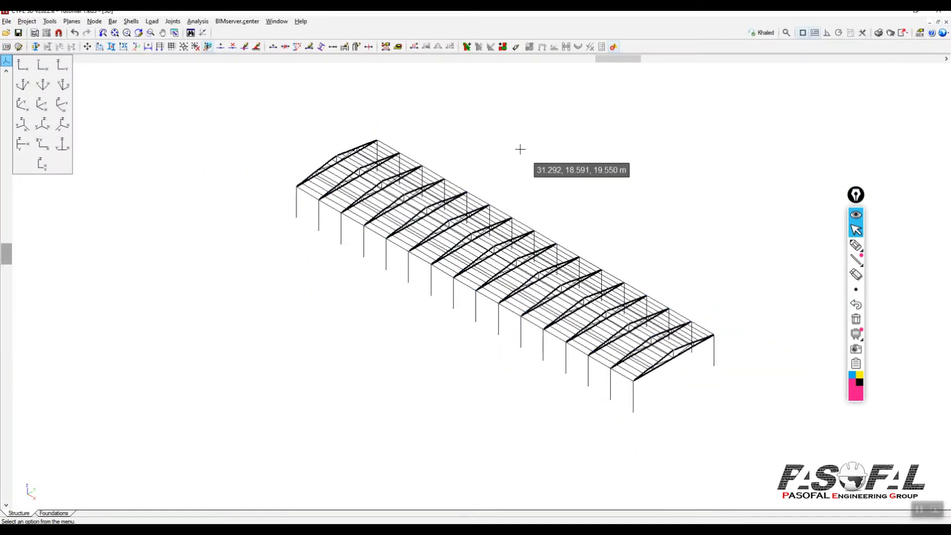
pyautogui.click(63, 65)
pyautogui.scroll(5, 515, 250)
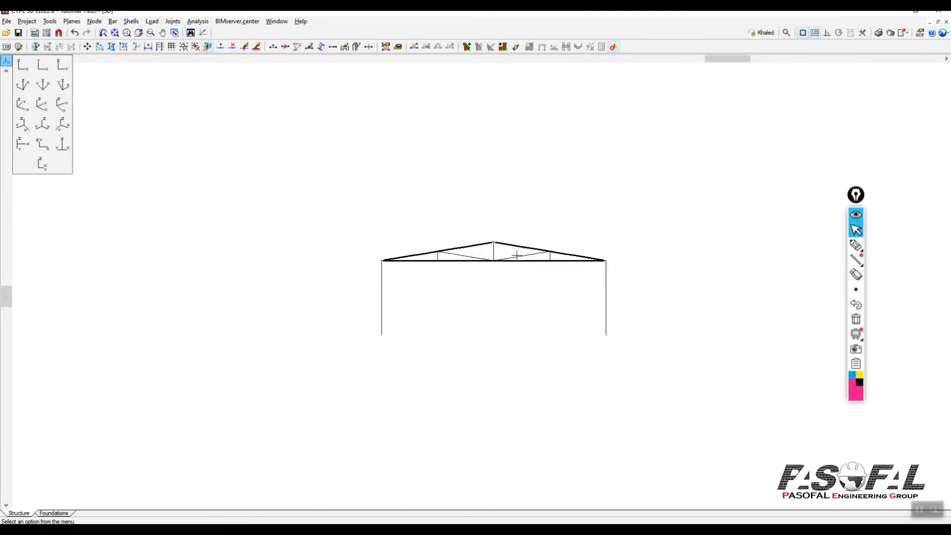
pyautogui.scroll(3, 510, 241)
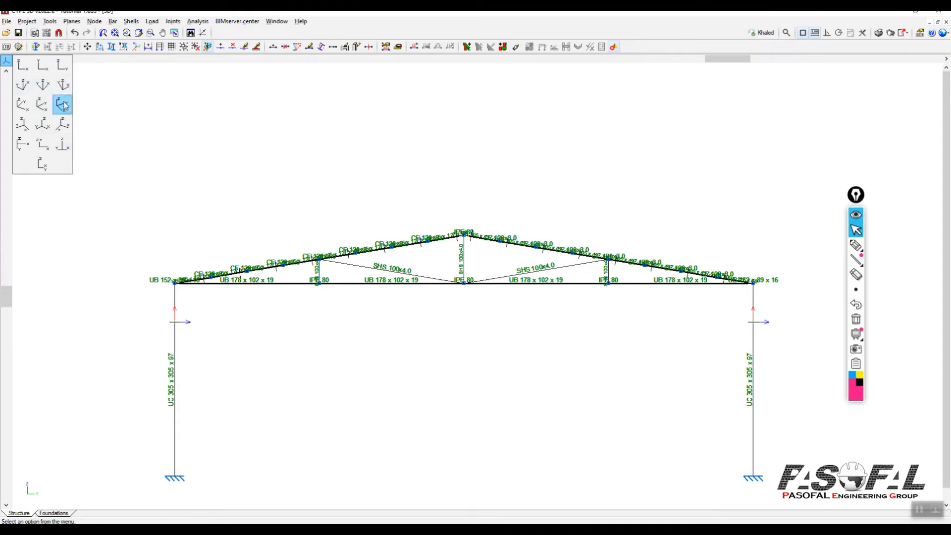
# Step: Start Describe disposition and select the eaves bars, the purlins up the first roof slope and the bars at the ridge
pyautogui.click(113, 22)
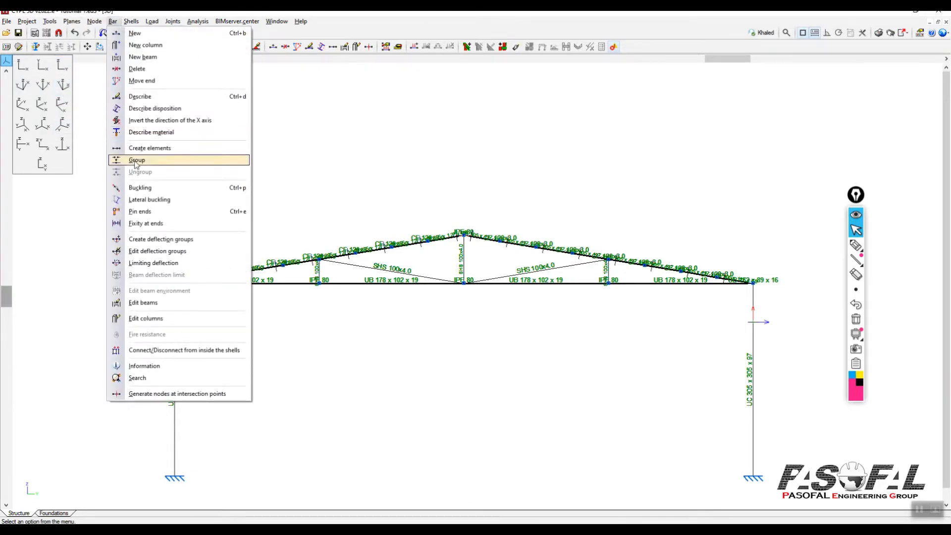
pyautogui.click(145, 111)
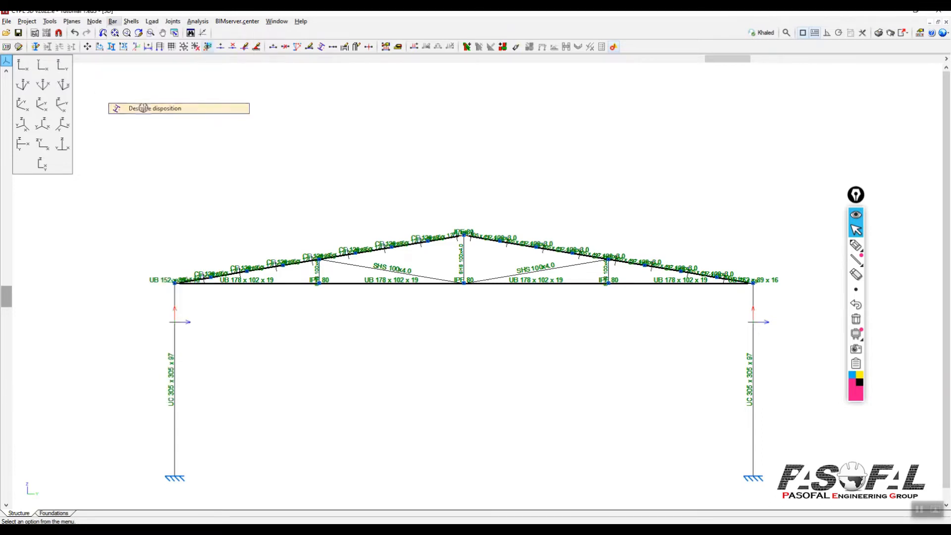
pyautogui.scroll(1, 181, 299)
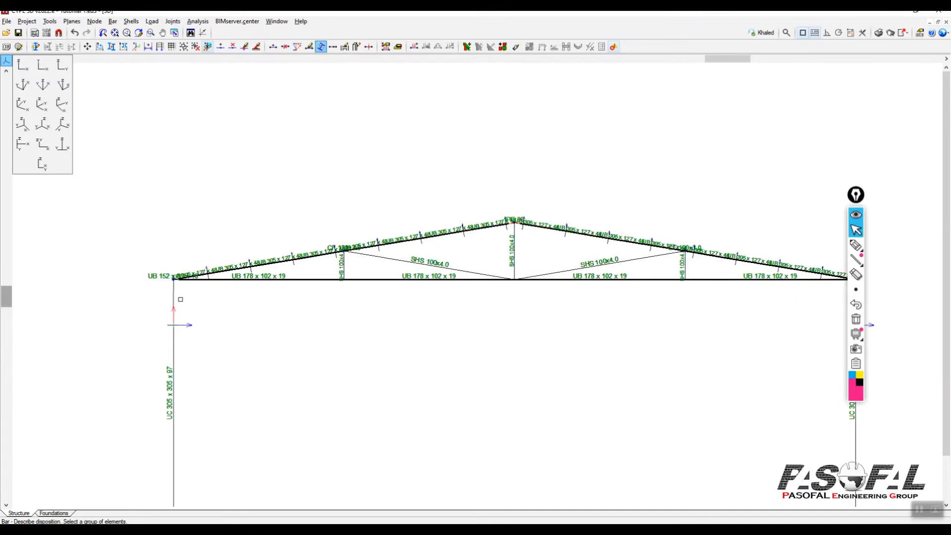
pyautogui.scroll(4, 180, 297)
pyautogui.click(149, 243)
pyautogui.click(184, 285)
pyautogui.click(225, 221)
pyautogui.click(263, 259)
pyautogui.click(299, 206)
pyautogui.click(340, 239)
pyautogui.click(377, 204)
pyautogui.click(422, 241)
pyautogui.click(459, 188)
pyautogui.click(496, 230)
pyautogui.click(536, 178)
pyautogui.click(563, 209)
pyautogui.click(613, 165)
pyautogui.click(644, 200)
pyautogui.click(693, 158)
pyautogui.click(718, 191)
pyautogui.click(771, 146)
pyautogui.click(799, 183)
pyautogui.rightClick(551, 121)
pyautogui.moveTo(345, 138); pyautogui.dragTo(345, 137, button='middle')
# Step: Add the purlins down the opposite roof slope, from the ridge to the last one before the eaves, to the selection
pyautogui.click(415, 163)
pyautogui.click(457, 211)
pyautogui.click(491, 177)
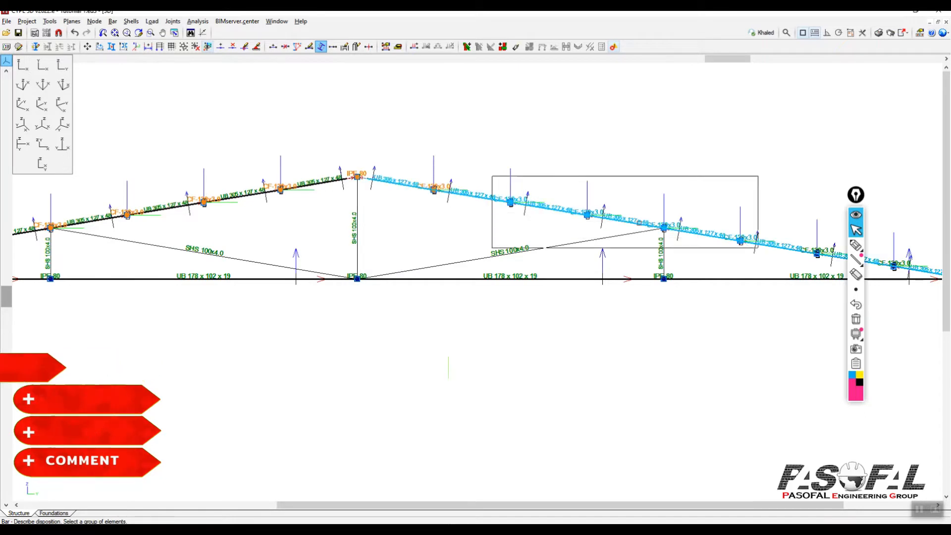
pyautogui.click(545, 222)
pyautogui.click(566, 192)
pyautogui.click(609, 232)
pyautogui.click(646, 205)
pyautogui.click(683, 244)
pyautogui.click(715, 216)
pyautogui.click(742, 242)
pyautogui.click(794, 222)
pyautogui.click(833, 267)
pyautogui.moveTo(674, 190); pyautogui.dragTo(628, 186, button='middle')
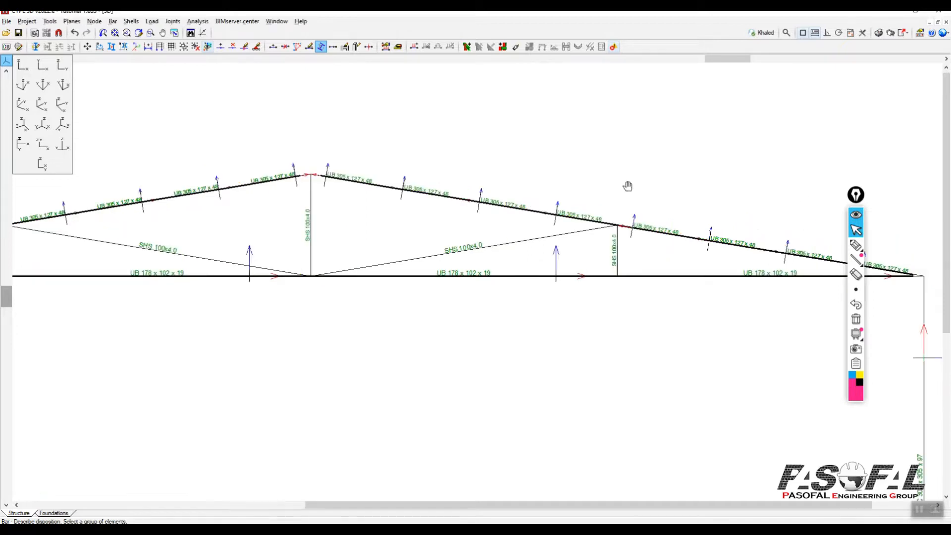
pyautogui.moveTo(722, 161); pyautogui.dragTo(670, 155, button='middle')
pyautogui.moveTo(777, 190); pyautogui.dragTo(664, 172, button='middle')
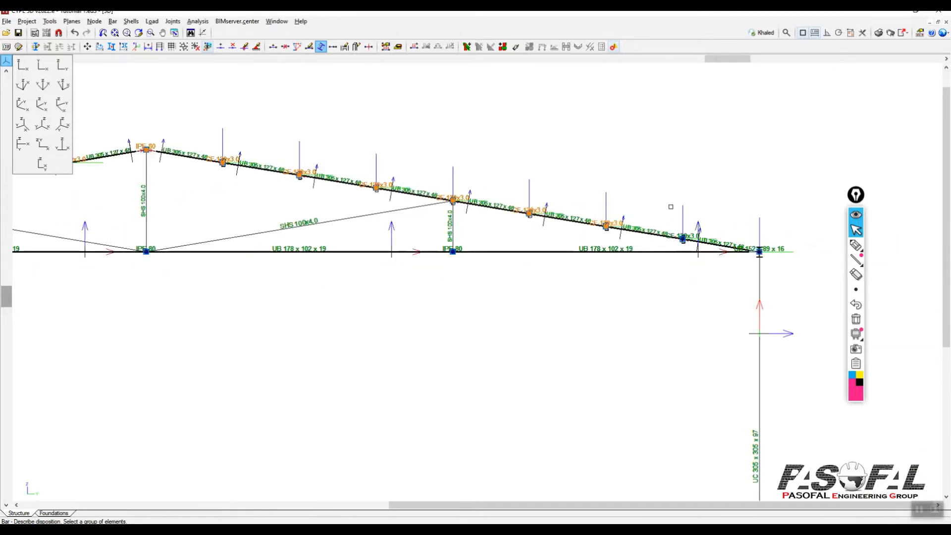
pyautogui.click(668, 209)
pyautogui.click(698, 253)
# Step: Add the UB 305 x 127 x 48 rafters and UB 178 x 102 x 19 bottom chord bars of the trusses to the selection
pyautogui.click(648, 207)
pyautogui.click(639, 277)
pyautogui.moveTo(494, 141); pyautogui.dragTo(726, 236, button='middle')
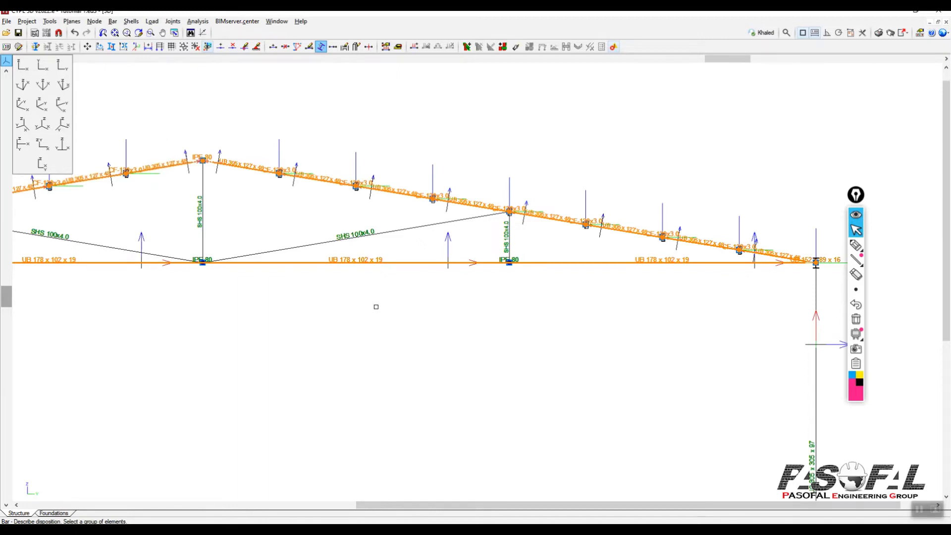
pyautogui.moveTo(376, 306); pyautogui.dragTo(474, 316, button='middle')
pyautogui.moveTo(628, 295); pyautogui.dragTo(618, 298, button='middle')
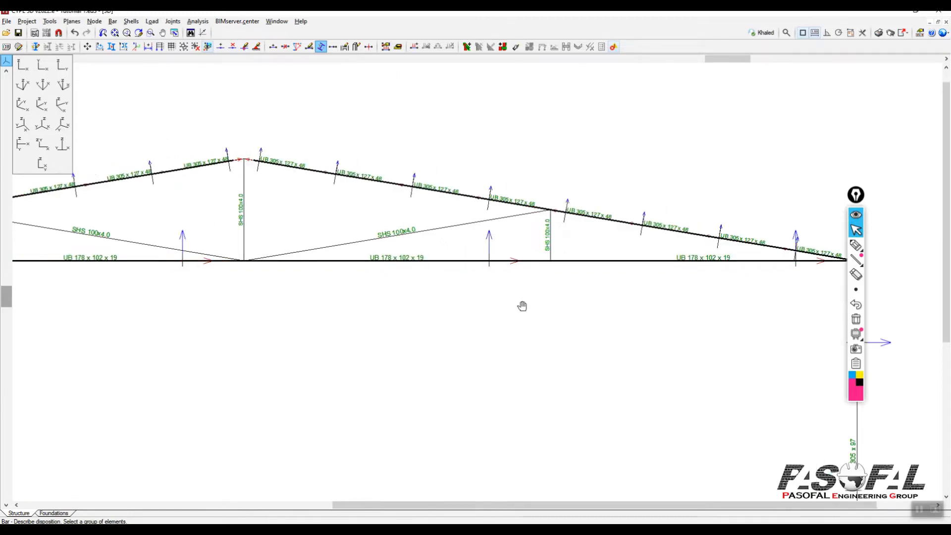
pyautogui.moveTo(522, 306); pyautogui.dragTo(801, 282, button='middle')
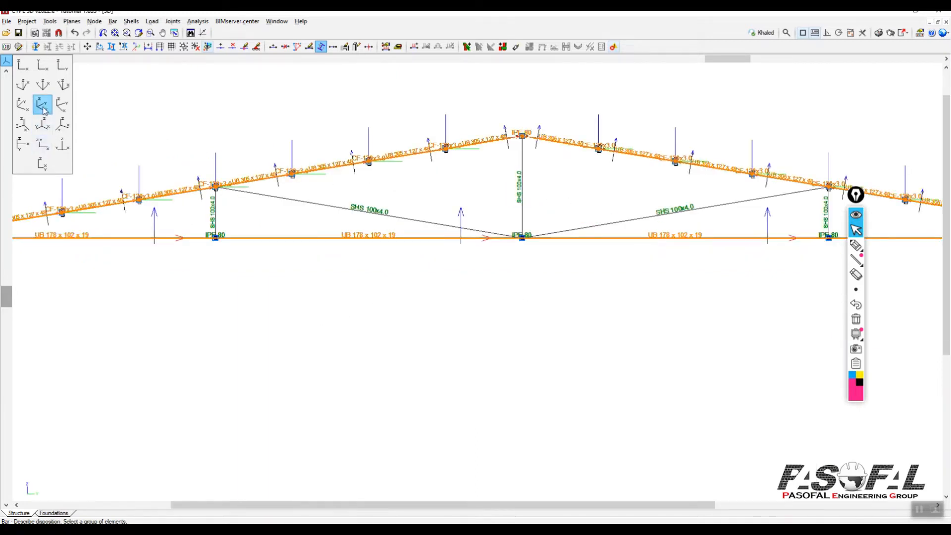
# Step: Show the hall in an isometric view and examine which roof bars are selected along its whole length
pyautogui.click(42, 105)
pyautogui.scroll(-3, 469, 177)
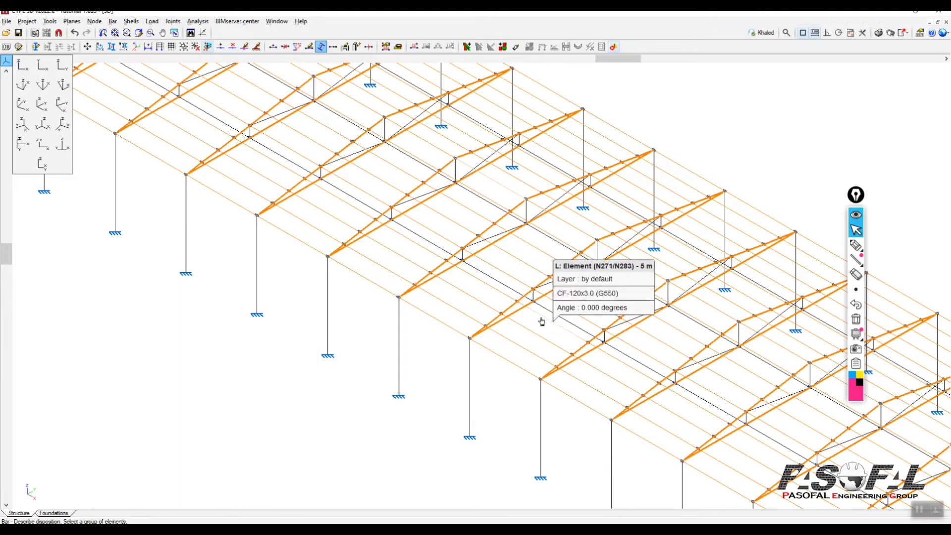
pyautogui.scroll(3, 528, 306)
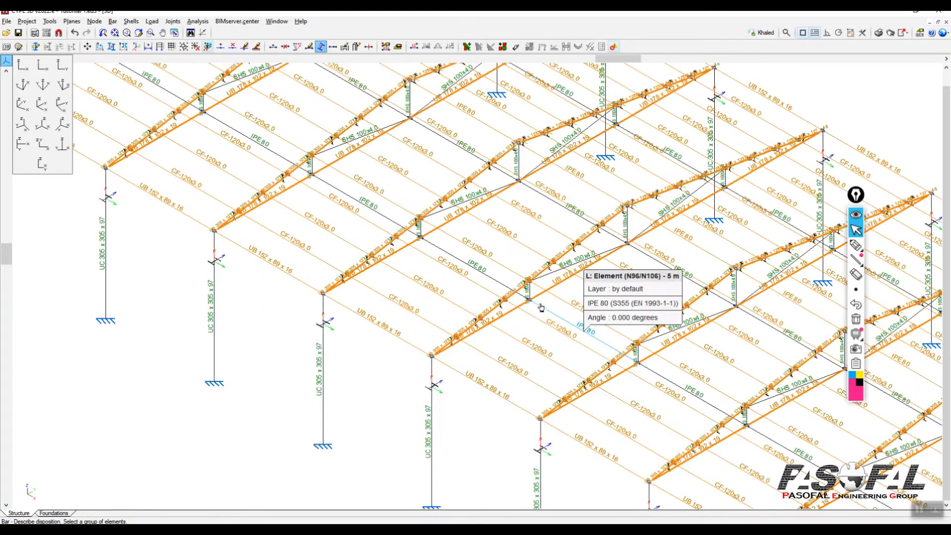
pyautogui.scroll(1, 565, 325)
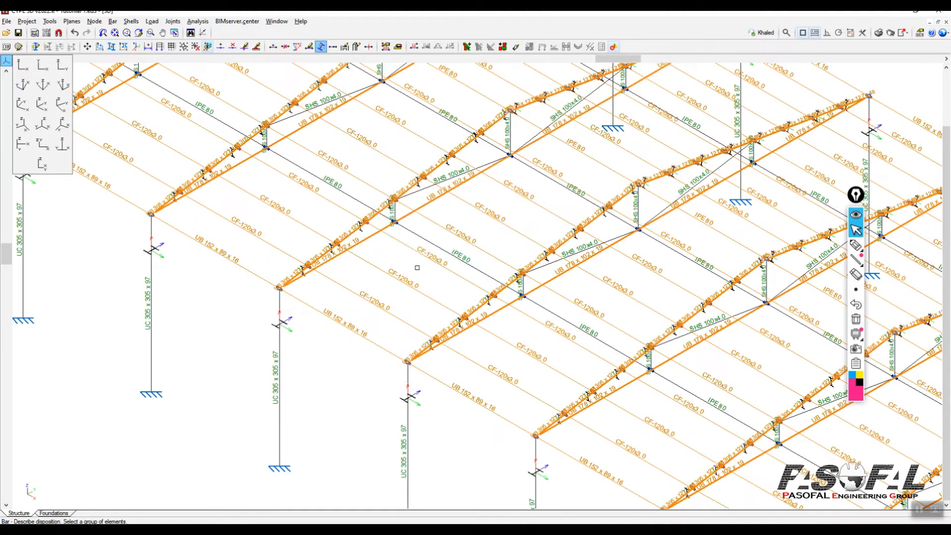
pyautogui.scroll(3, 405, 244)
pyautogui.scroll(2, 405, 244)
pyautogui.scroll(2, 416, 243)
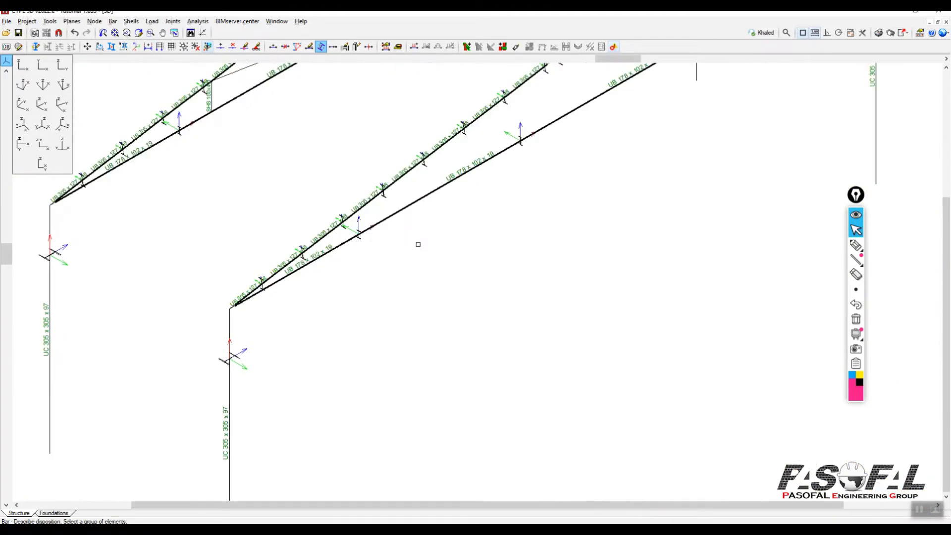
pyautogui.scroll(4, 452, 219)
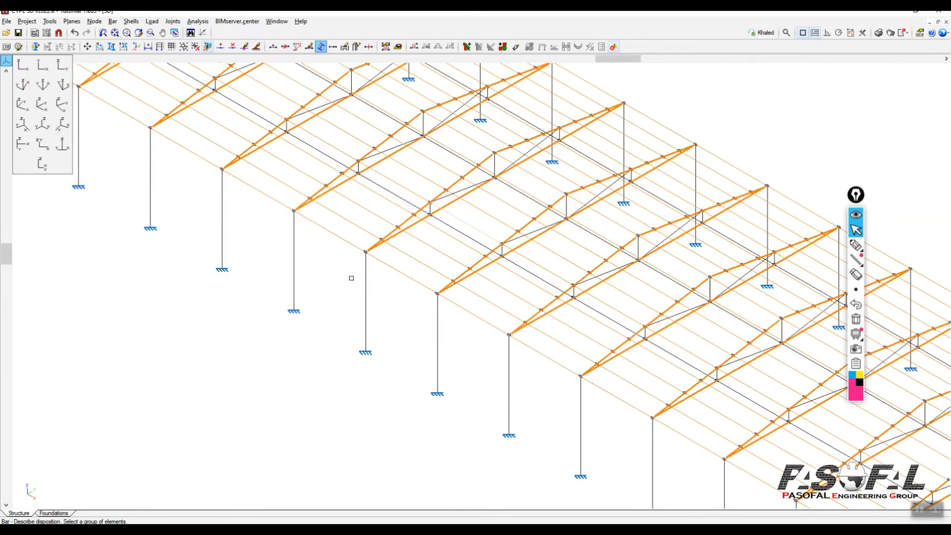
pyautogui.scroll(-3, 351, 278)
pyautogui.scroll(2, 470, 242)
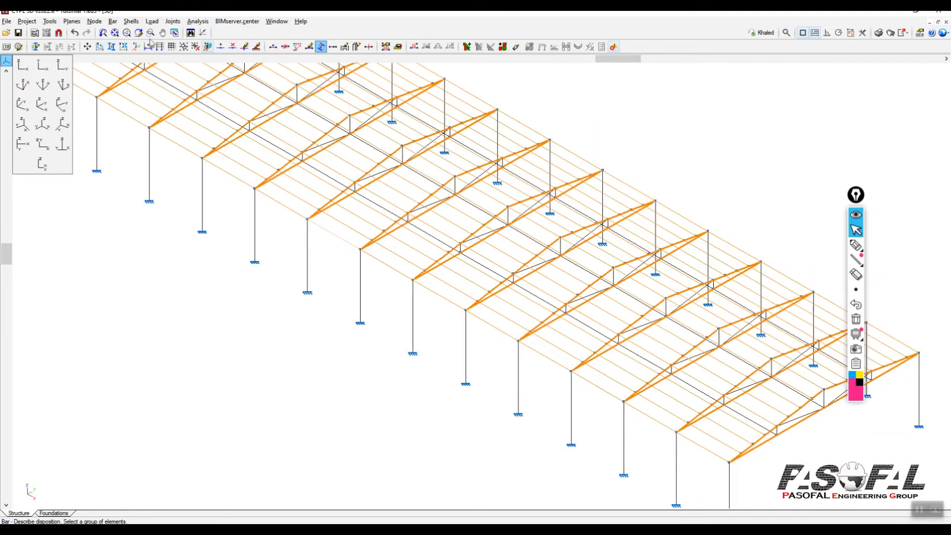
# Step: Open the disposition settings for the selected roof bars and move the dialog to clear space for the section sketch
pyautogui.click(113, 22)
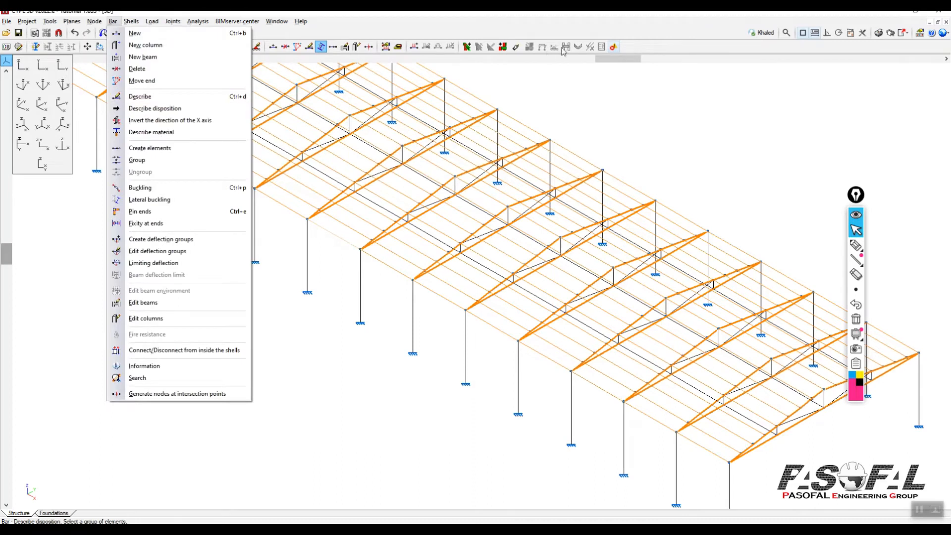
pyautogui.click(572, 26)
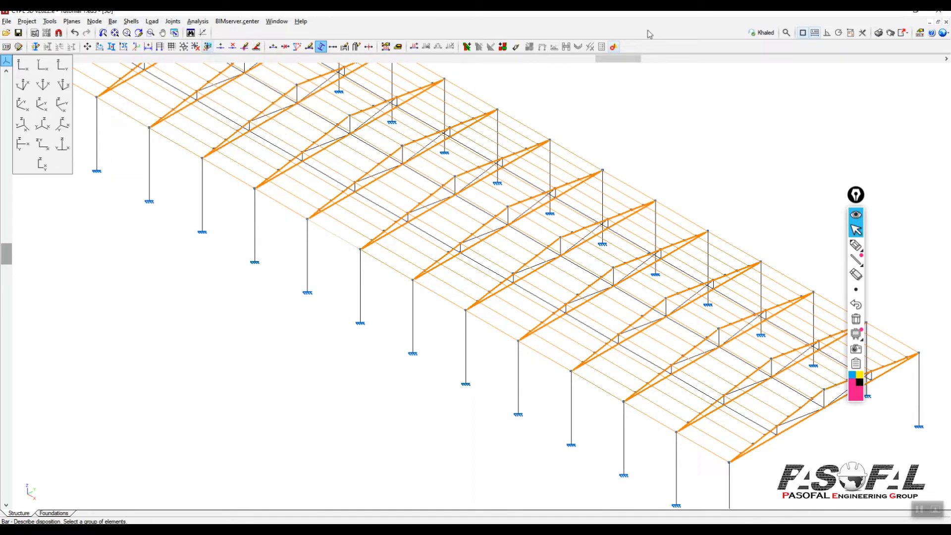
pyautogui.rightClick(682, 150)
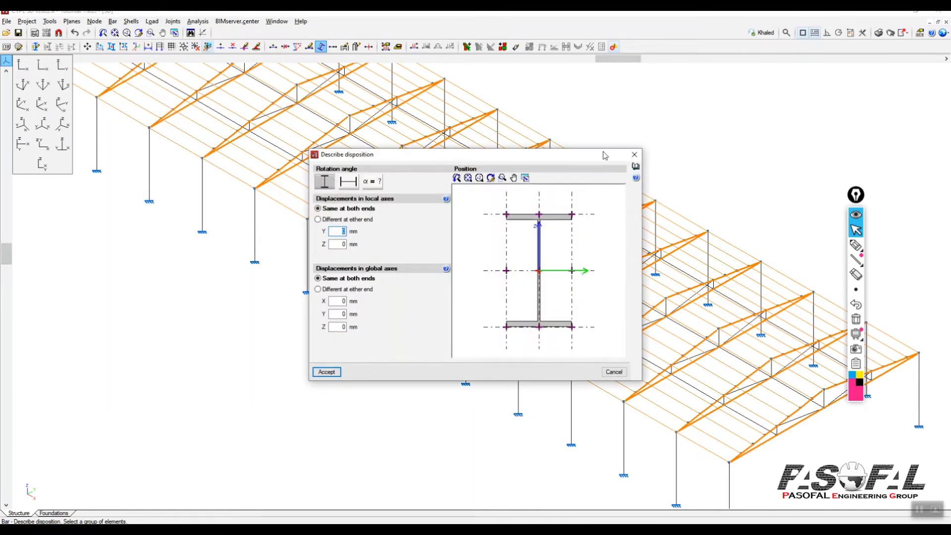
pyautogui.moveTo(605, 155); pyautogui.dragTo(603, 98)
# Step: Circle the top centre point of the section sketch with the annotation pen and label the top flange points TL, TC and TR
pyautogui.click(856, 244)
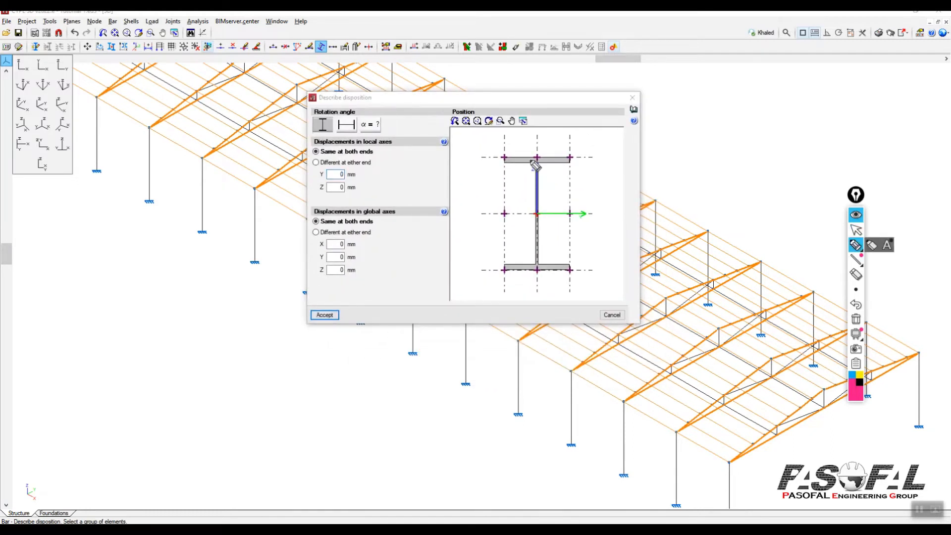
pyautogui.moveTo(544, 148)
pyautogui.mouseDown()
pyautogui.moveTo(550, 161)
pyautogui.moveTo(531, 154)
pyautogui.moveTo(539, 130)
pyautogui.moveTo(550, 143)
pyautogui.moveTo(598, 145)
pyautogui.mouseUp()
pyautogui.click(566, 133)
pyautogui.moveTo(499, 133); pyautogui.dragTo(499, 147)
pyautogui.moveTo(511, 135); pyautogui.dragTo(518, 151)
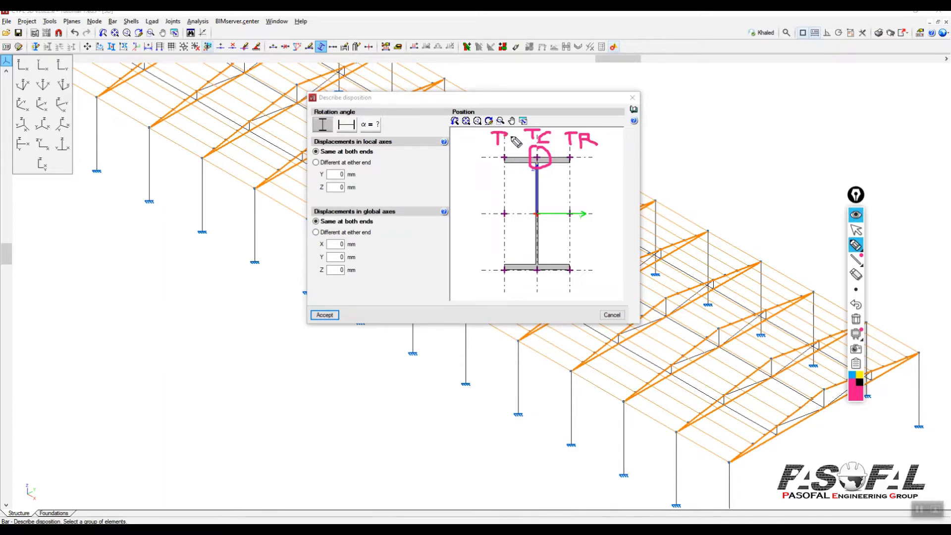
# Step: Label the section's bottom points BL, BC and BR, and circle and label its middle points ML, MC and MR
pyautogui.moveTo(500, 277)
pyautogui.mouseDown()
pyautogui.moveTo(501, 296)
pyautogui.moveTo(538, 292)
pyautogui.mouseUp()
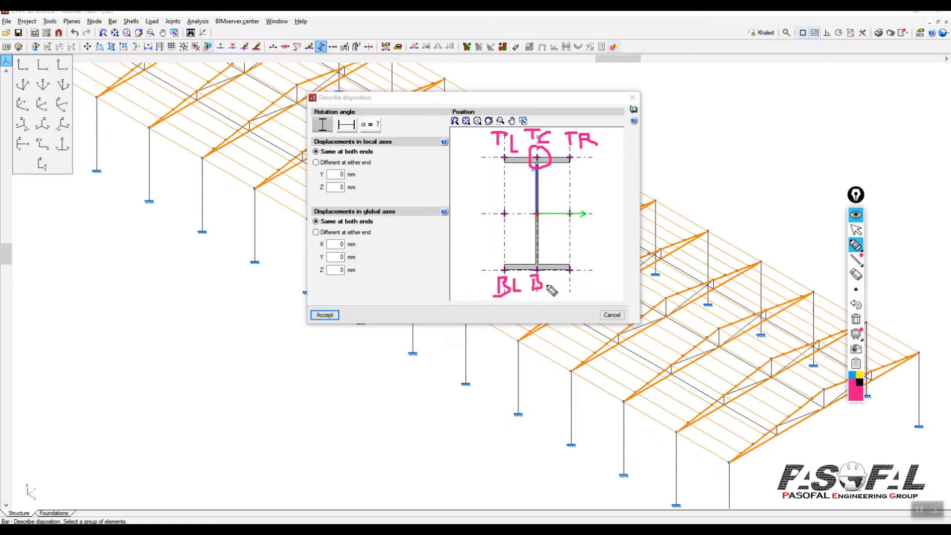
pyautogui.moveTo(578, 269)
pyautogui.mouseDown()
pyautogui.moveTo(587, 288)
pyautogui.moveTo(609, 273)
pyautogui.mouseUp()
pyautogui.moveTo(536, 211); pyautogui.dragTo(556, 239)
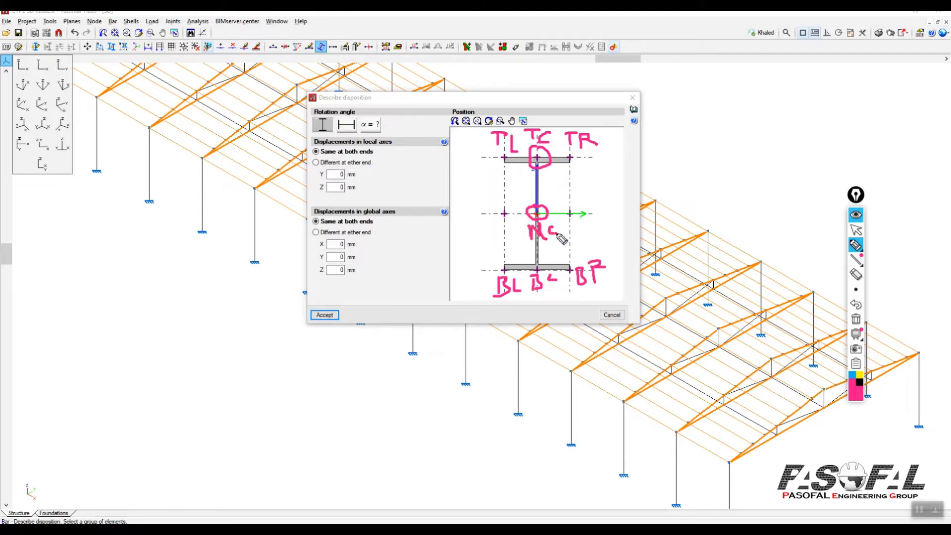
pyautogui.moveTo(575, 204)
pyautogui.mouseDown()
pyautogui.moveTo(581, 216)
pyautogui.moveTo(627, 210)
pyautogui.mouseUp()
pyautogui.moveTo(503, 213); pyautogui.dragTo(505, 207)
pyautogui.moveTo(472, 248)
pyautogui.mouseDown()
pyautogui.moveTo(496, 233)
pyautogui.moveTo(512, 239)
pyautogui.mouseUp()
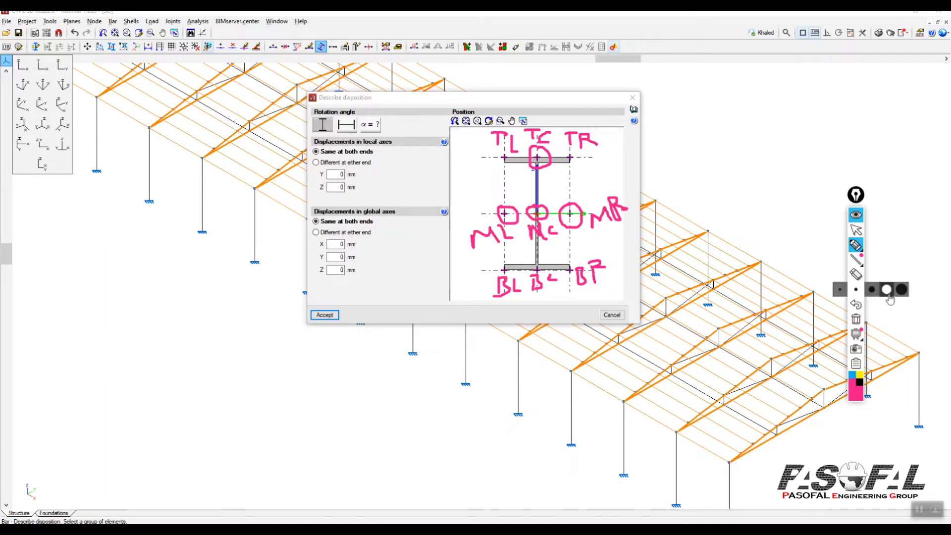
# Step: Mark the top centre point in black and sketch the section shifted downward, with its top flange at the middle axis
pyautogui.click(861, 383)
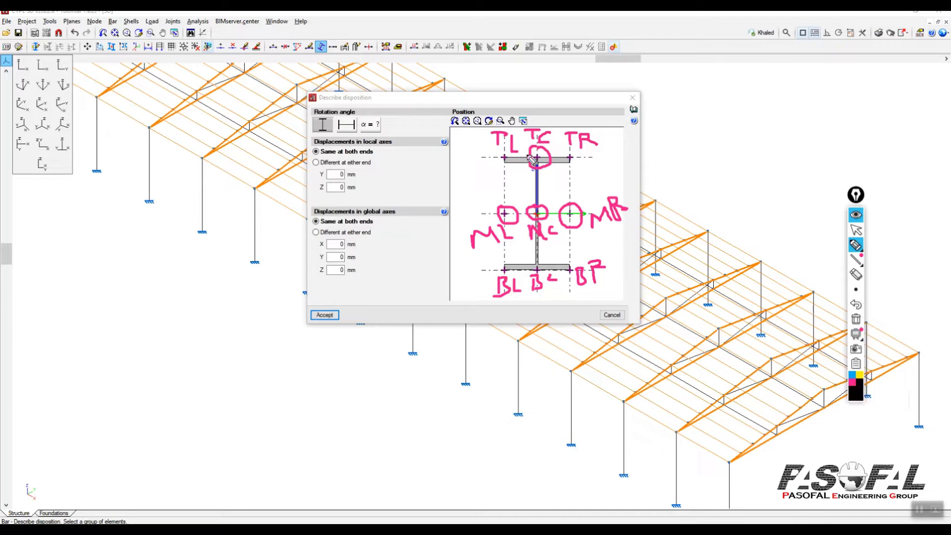
pyautogui.moveTo(538, 159); pyautogui.dragTo(537, 164)
pyautogui.moveTo(587, 159)
pyautogui.mouseDown()
pyautogui.moveTo(588, 206)
pyautogui.moveTo(596, 184)
pyautogui.mouseUp()
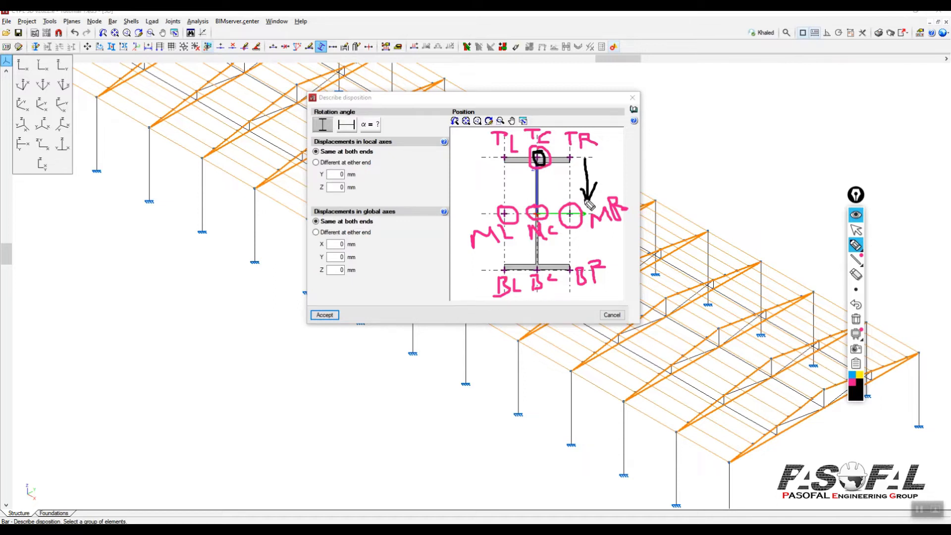
pyautogui.moveTo(502, 213)
pyautogui.mouseDown()
pyautogui.moveTo(570, 214)
pyautogui.moveTo(537, 243)
pyautogui.moveTo(535, 312)
pyautogui.moveTo(518, 314)
pyautogui.mouseUp()
pyautogui.moveTo(521, 314); pyautogui.dragTo(549, 311)
# Step: Mark the bottom centre point in green and sketch the section shifted upward, with its bottom flange at the middle axis
pyautogui.click(856, 401)
pyautogui.click(876, 310)
pyautogui.moveTo(528, 268)
pyautogui.mouseDown()
pyautogui.moveTo(541, 269)
pyautogui.moveTo(494, 231)
pyautogui.mouseUp()
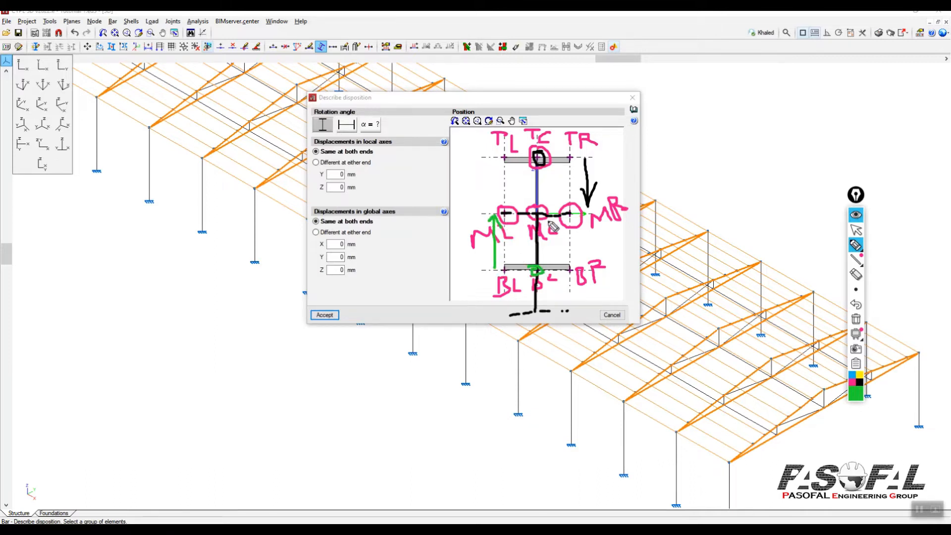
pyautogui.moveTo(506, 215)
pyautogui.mouseDown()
pyautogui.moveTo(553, 214)
pyautogui.moveTo(541, 196)
pyautogui.moveTo(542, 122)
pyautogui.moveTo(525, 108)
pyautogui.moveTo(566, 110)
pyautogui.mouseUp()
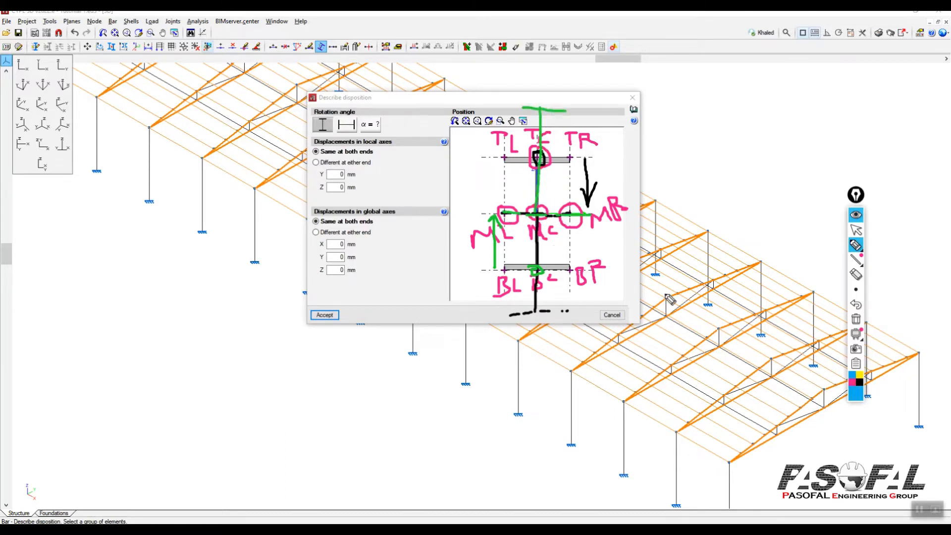
# Step: Position the selected roof bars by the top-centre point of their section and apply the disposition
pyautogui.moveTo(534, 152)
pyautogui.mouseDown()
pyautogui.moveTo(555, 166)
pyautogui.moveTo(536, 156)
pyautogui.moveTo(489, 204)
pyautogui.moveTo(499, 188)
pyautogui.mouseUp()
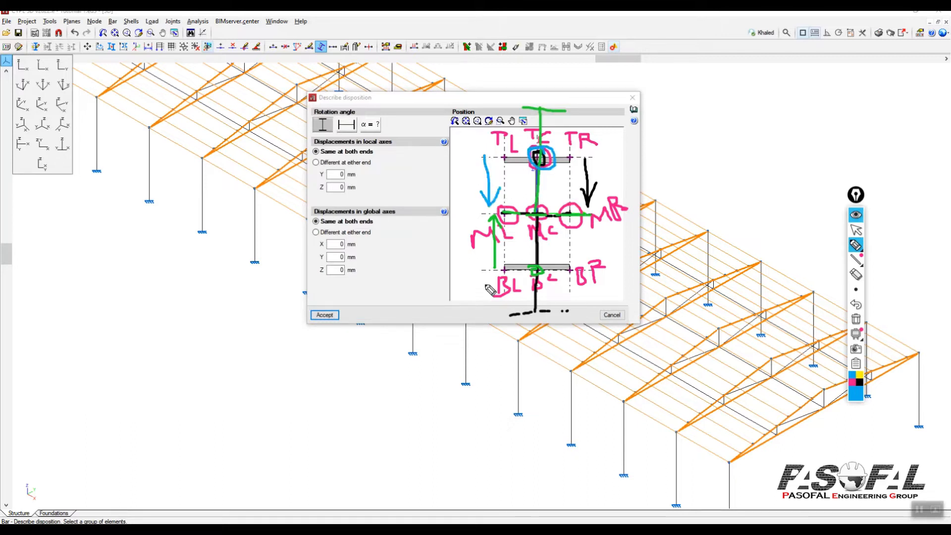
pyautogui.click(856, 319)
pyautogui.click(856, 230)
pyautogui.click(537, 160)
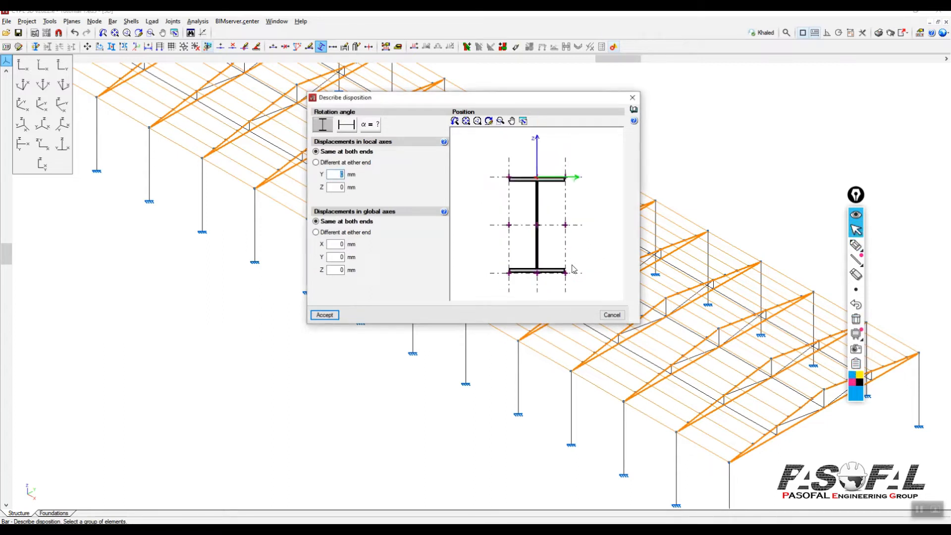
pyautogui.click(324, 315)
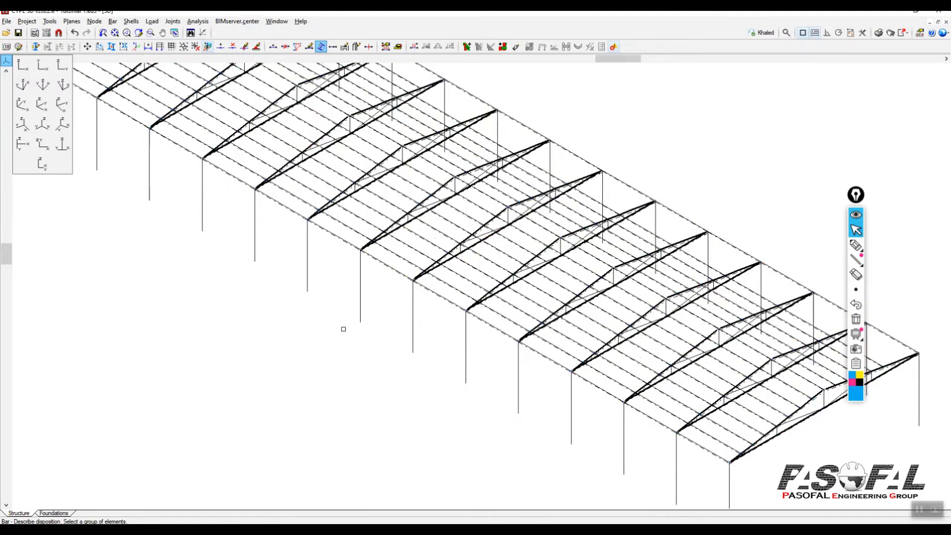
# Step: Generate a 3D view of the complete structure and examine how the rafters, bottom chords and eave beams meet the columns
pyautogui.scroll(5, 312, 180)
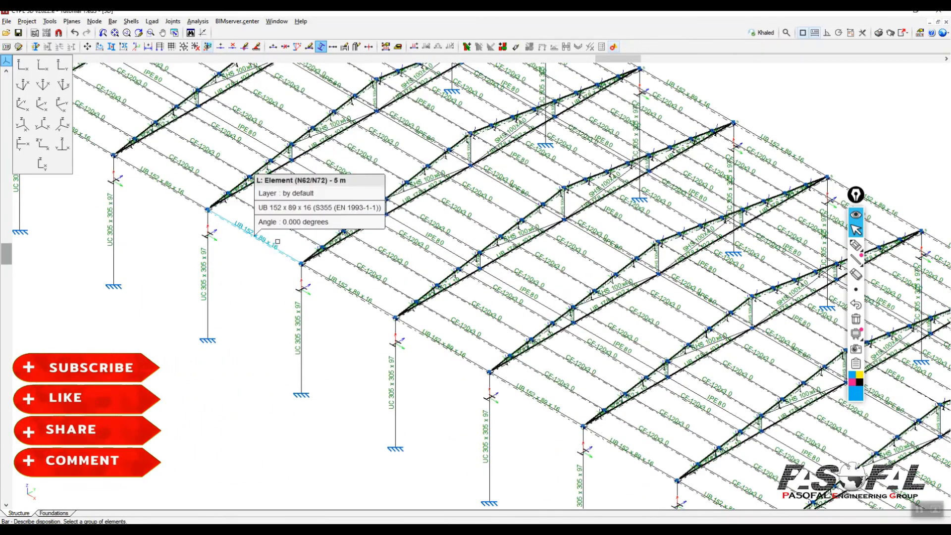
pyautogui.click(50, 21)
pyautogui.moveTo(87, 239)
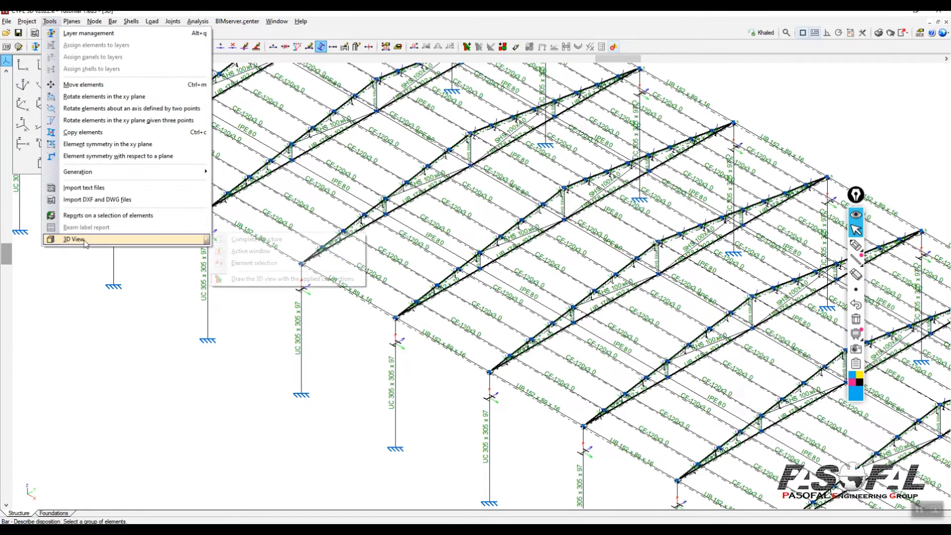
pyautogui.click(255, 240)
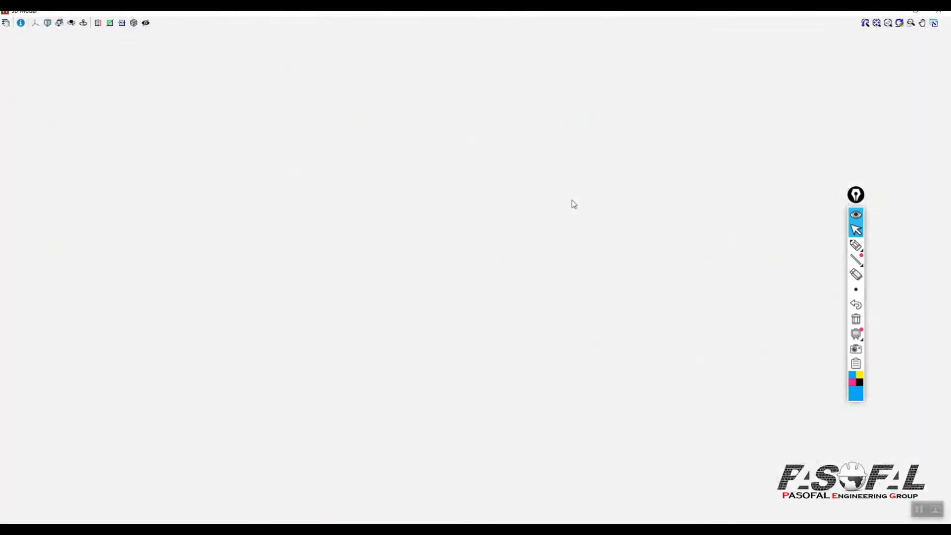
pyautogui.scroll(6, 436, 281)
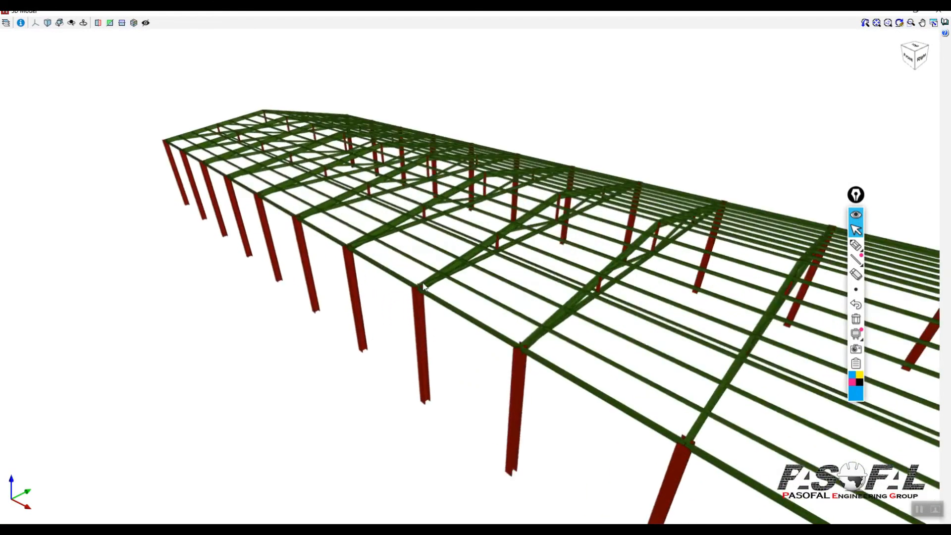
pyautogui.scroll(8, 419, 292)
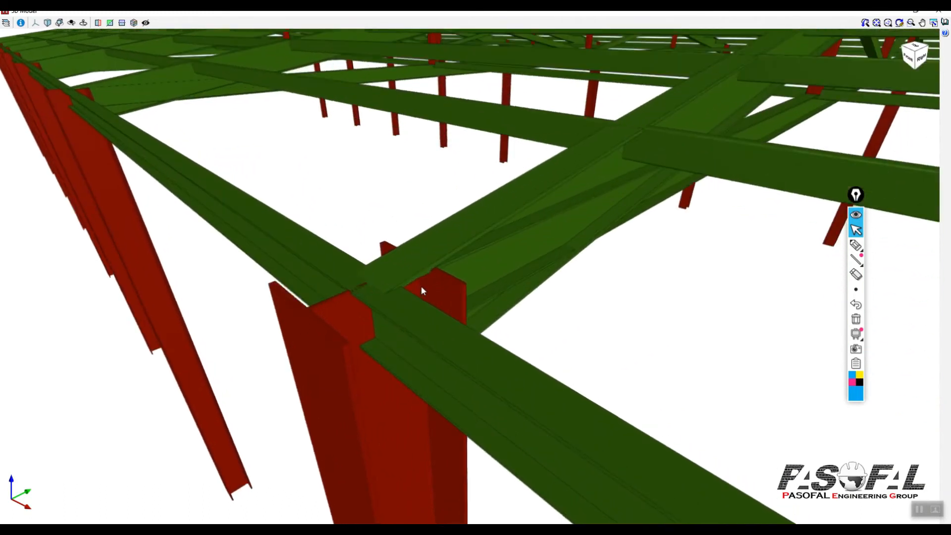
pyautogui.scroll(3, 376, 286)
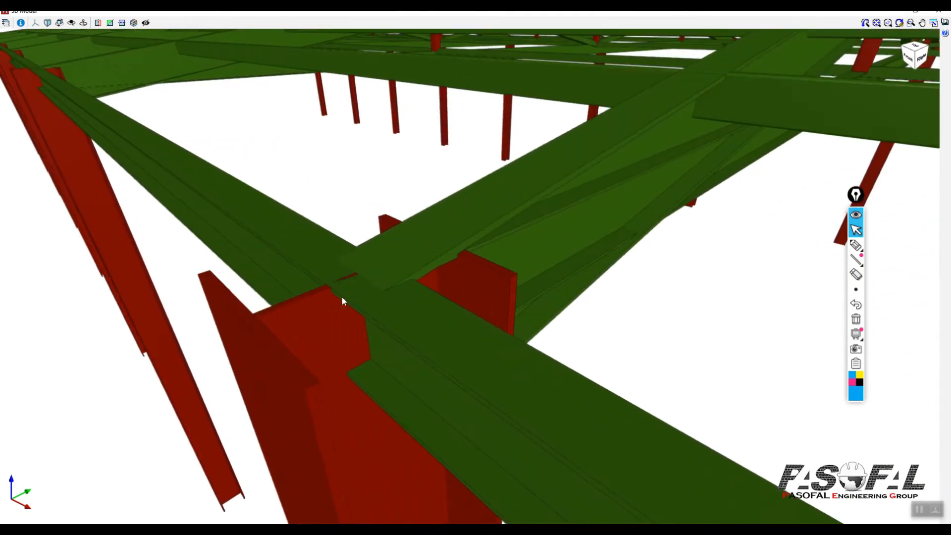
pyautogui.scroll(-5, 406, 268)
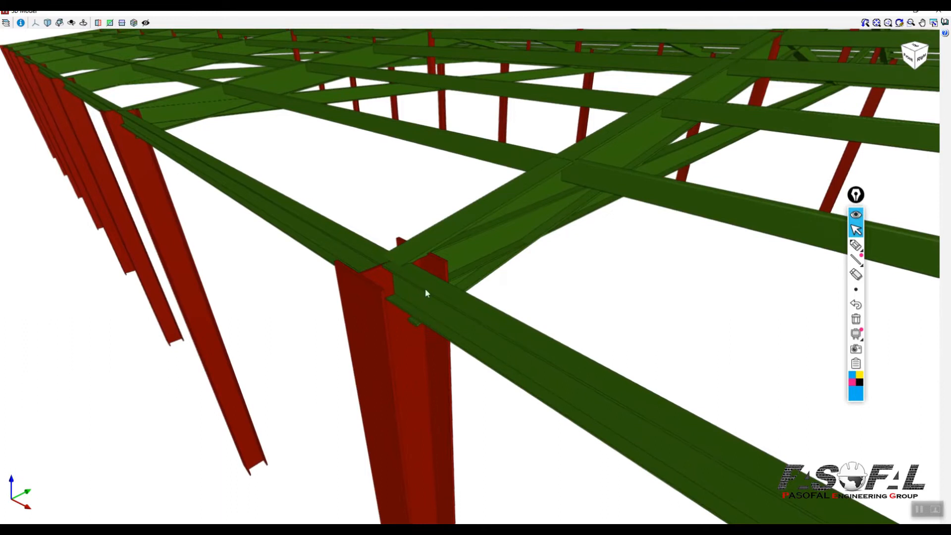
pyautogui.scroll(-6, 426, 292)
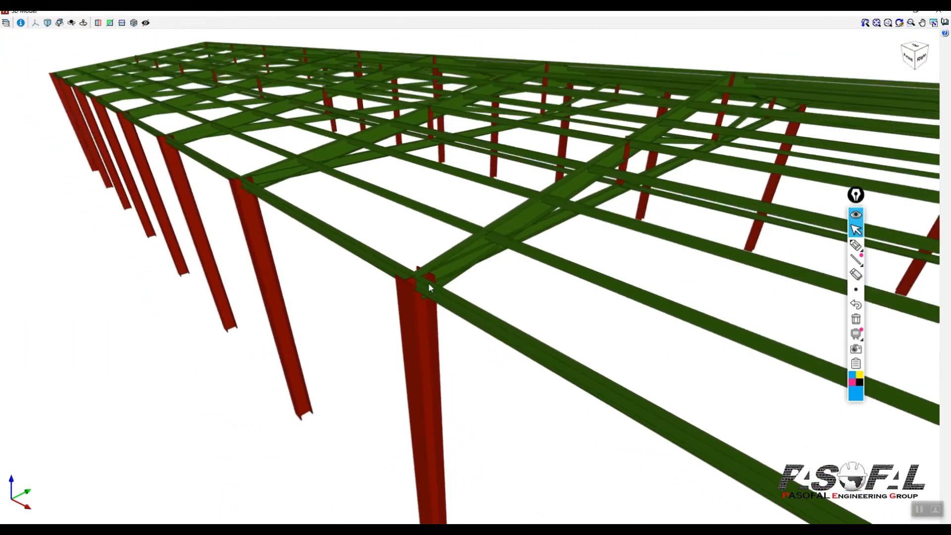
pyautogui.scroll(5, 455, 265)
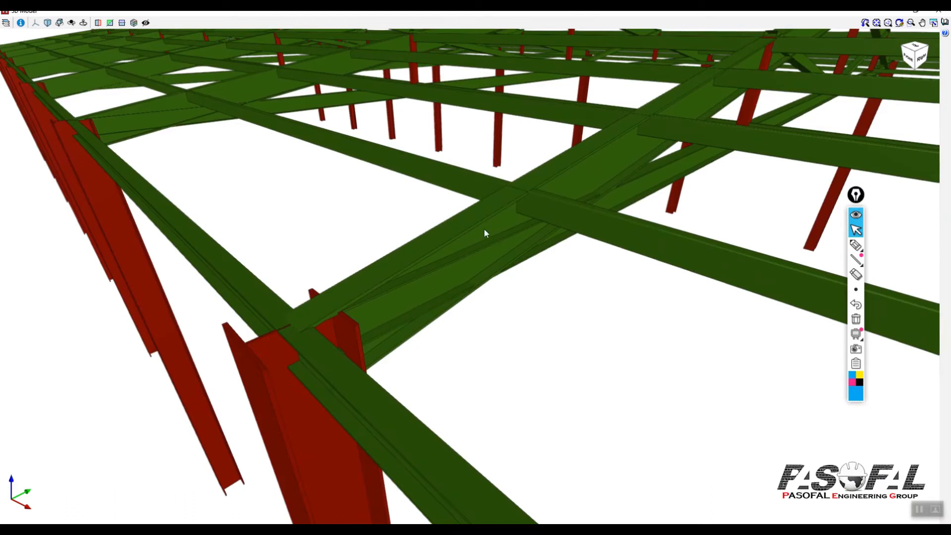
pyautogui.scroll(-5, 644, 190)
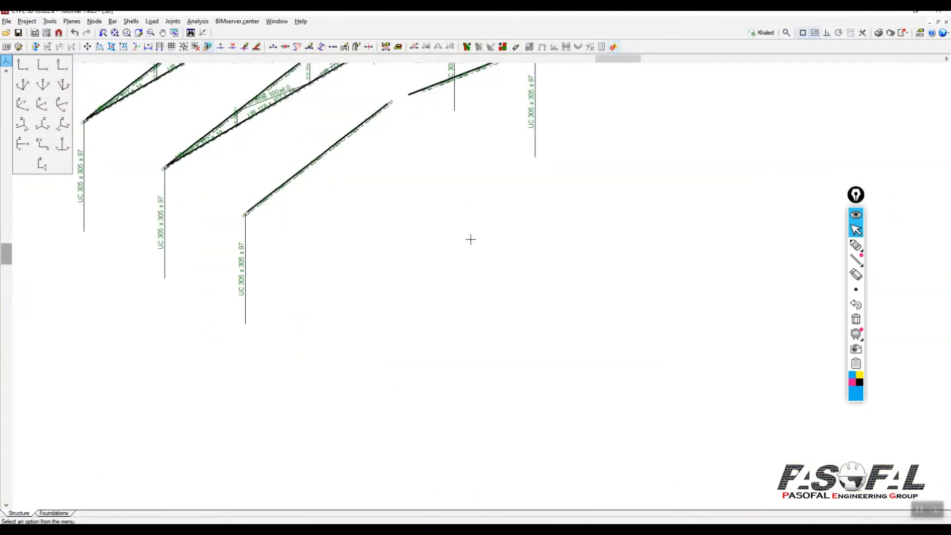
# Step: In the truss elevation view, select the UB 178 x 102 x 19 bottom chords and describe their disposition at the top-centre section point
pyautogui.scroll(-3, 471, 239)
pyautogui.click(62, 65)
pyautogui.scroll(5, 447, 182)
pyautogui.scroll(2, 455, 167)
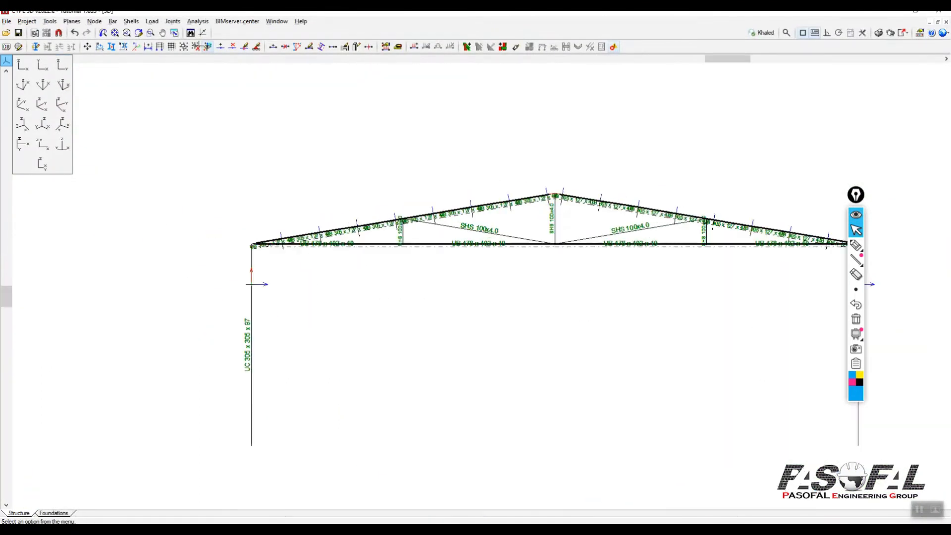
pyautogui.click(113, 21)
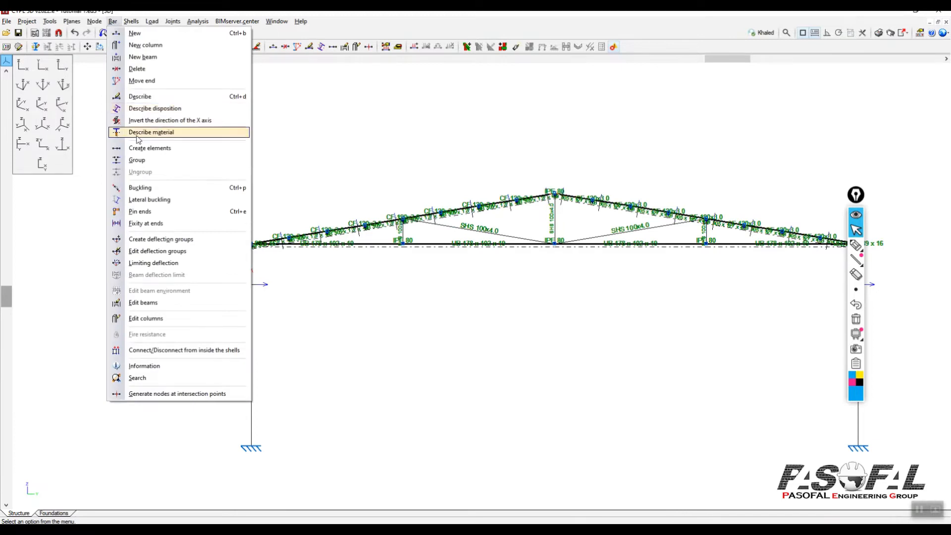
pyautogui.click(148, 109)
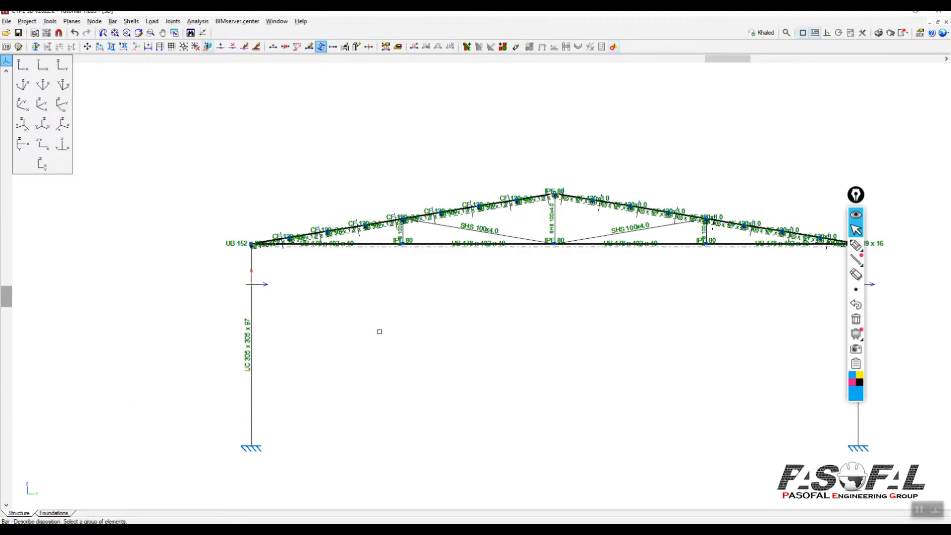
pyautogui.click(436, 233)
pyautogui.click(416, 267)
pyautogui.rightClick(288, 136)
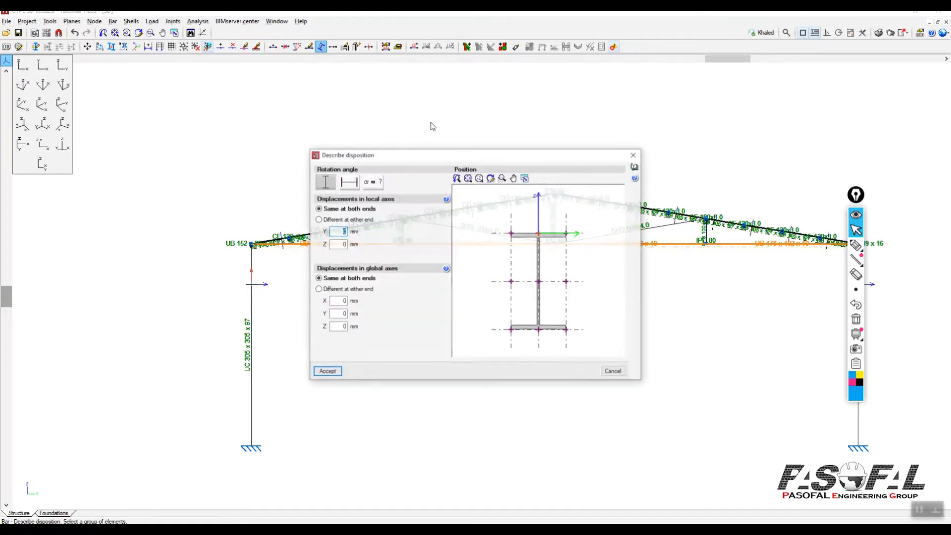
pyautogui.click(541, 235)
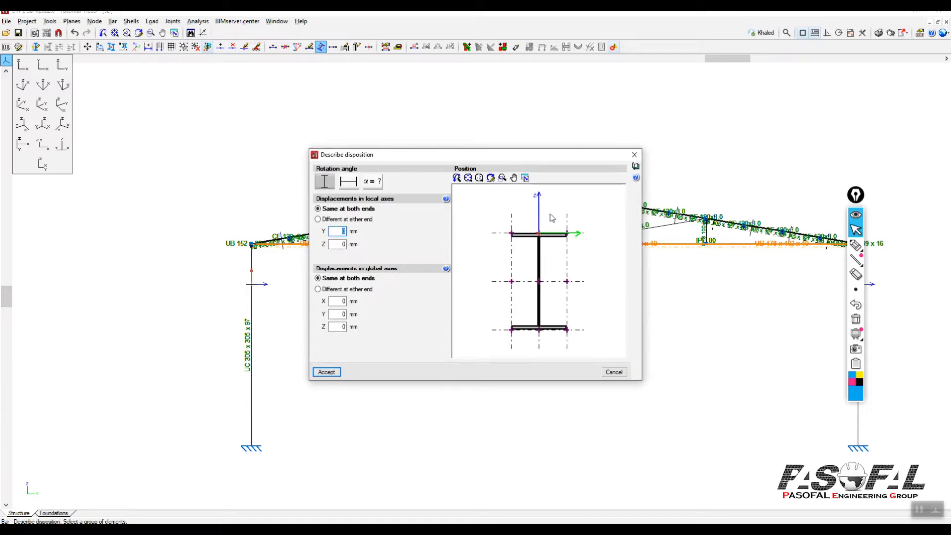
# Step: Apply a global Z displacement of -500 mm to the bottom chords, the same at both ends
pyautogui.click(339, 327)
pyautogui.click(856, 245)
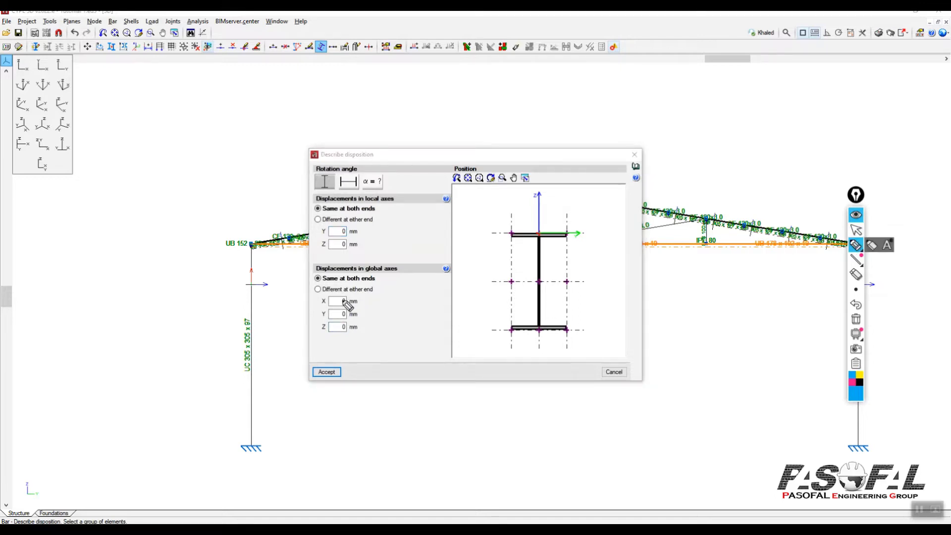
pyautogui.moveTo(317, 321)
pyautogui.mouseDown()
pyautogui.moveTo(361, 333)
pyautogui.moveTo(321, 328)
pyautogui.mouseUp()
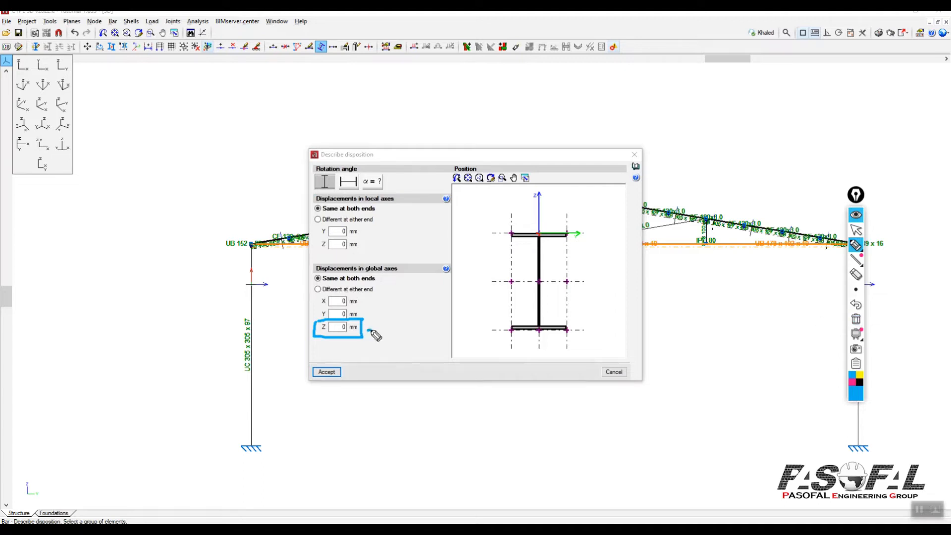
pyautogui.moveTo(384, 328); pyautogui.dragTo(447, 321)
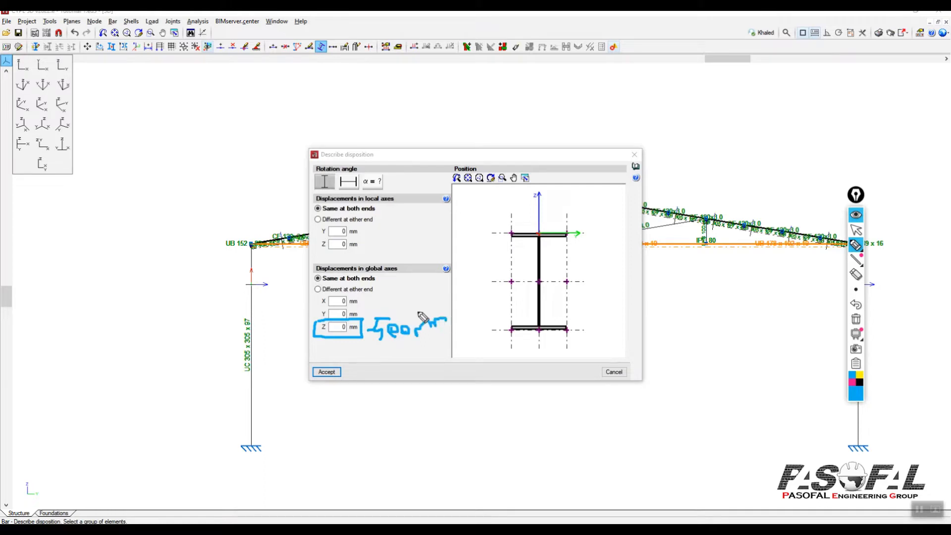
pyautogui.click(856, 319)
pyautogui.click(857, 230)
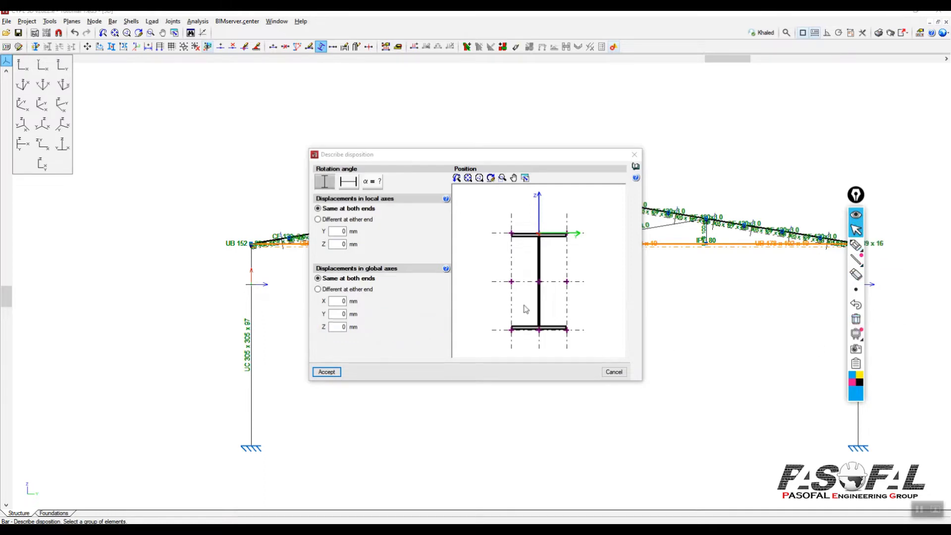
pyautogui.click(335, 329)
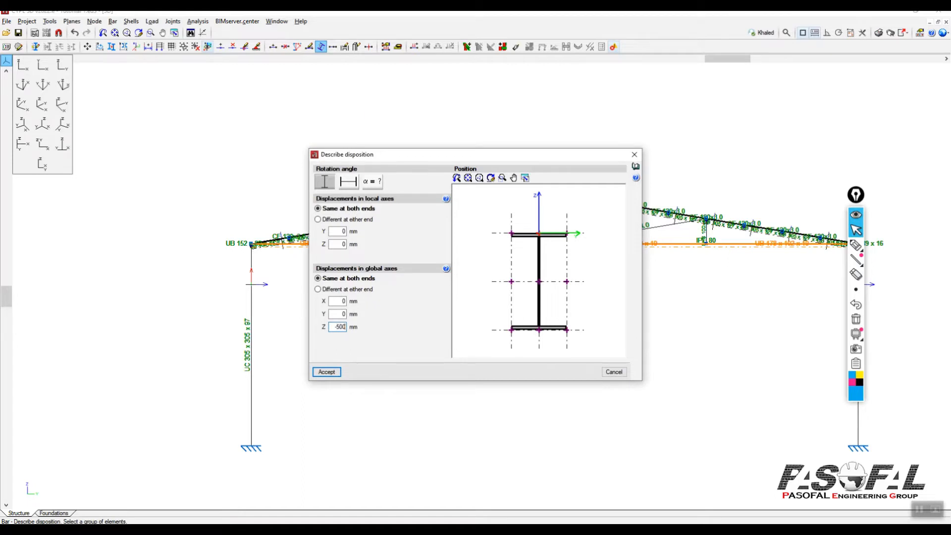
pyautogui.click(326, 372)
# Step: Set the global Z displacement of the truss bottom chords to -300 mm
pyautogui.scroll(1, 276, 268)
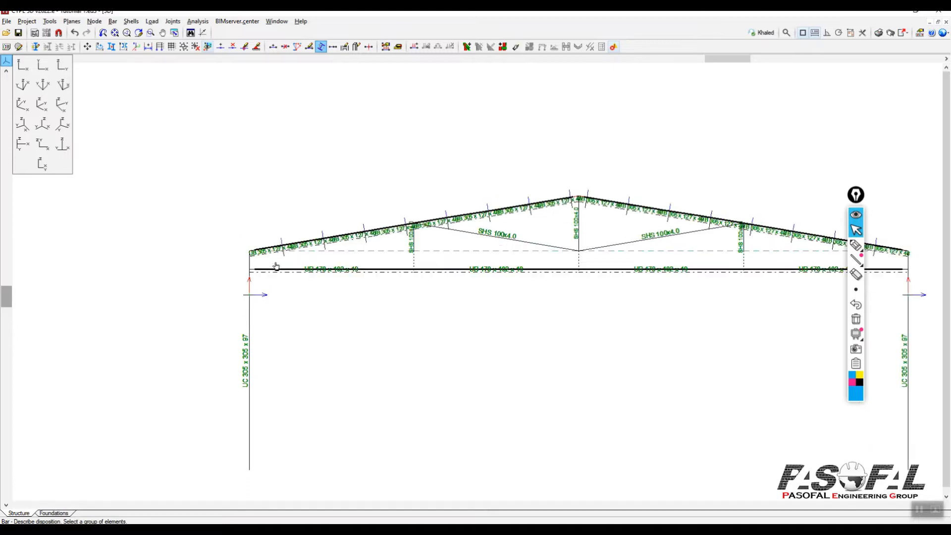
pyautogui.scroll(1, 287, 270)
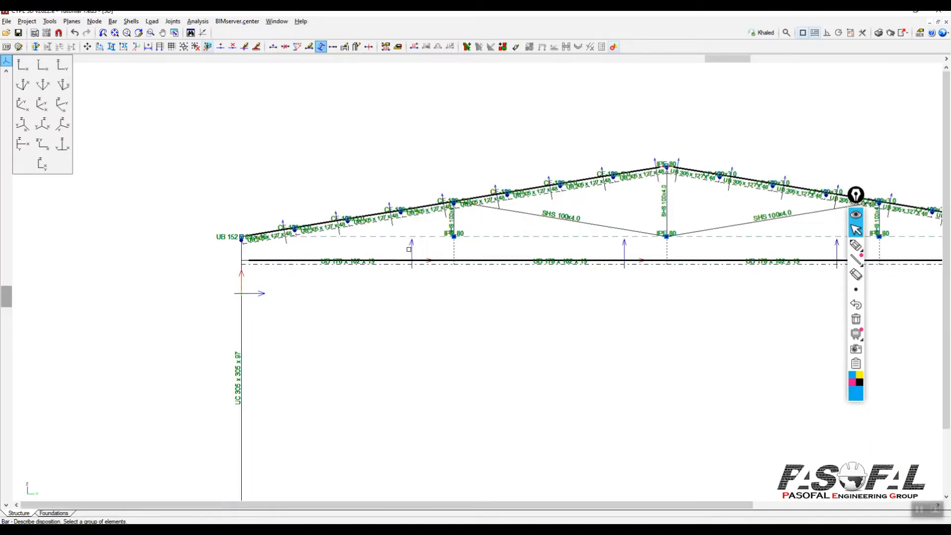
pyautogui.click(382, 262)
pyautogui.rightClick(353, 153)
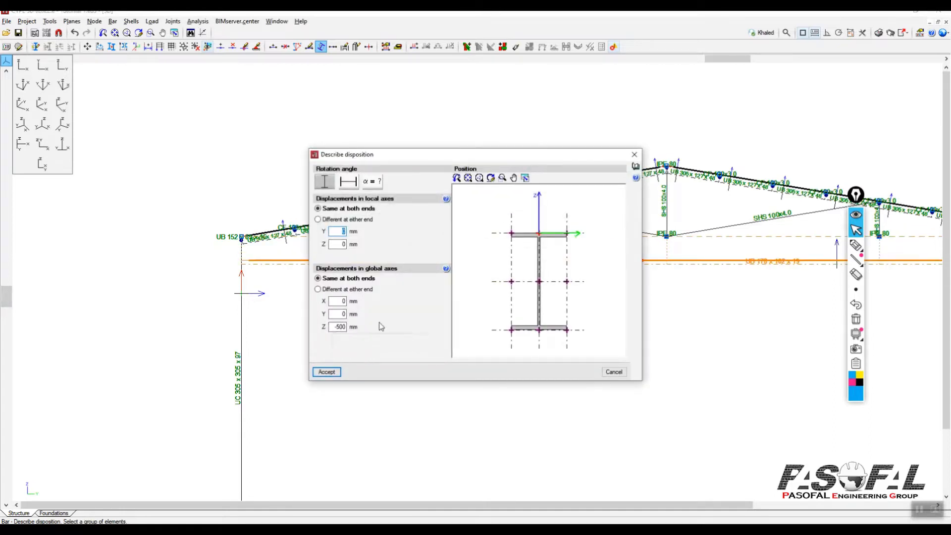
pyautogui.click(336, 327)
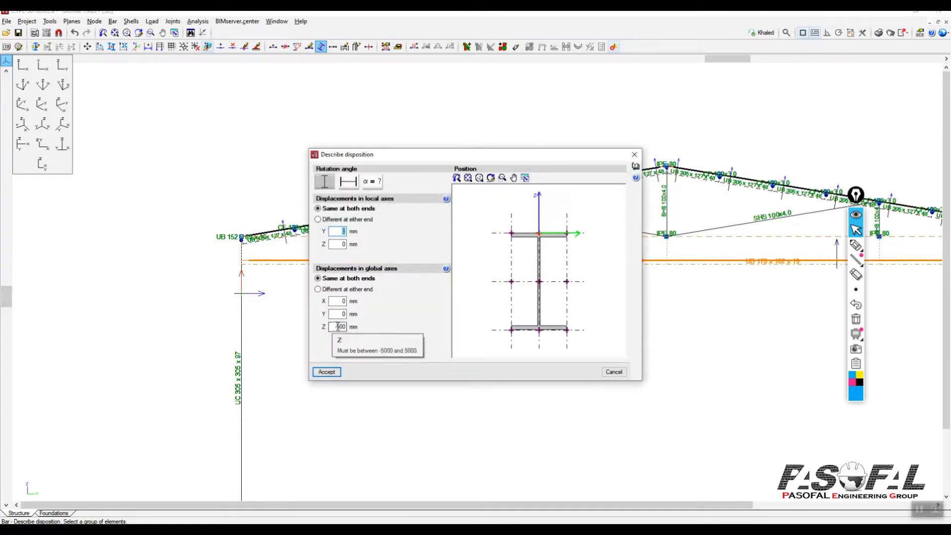
pyautogui.click(327, 375)
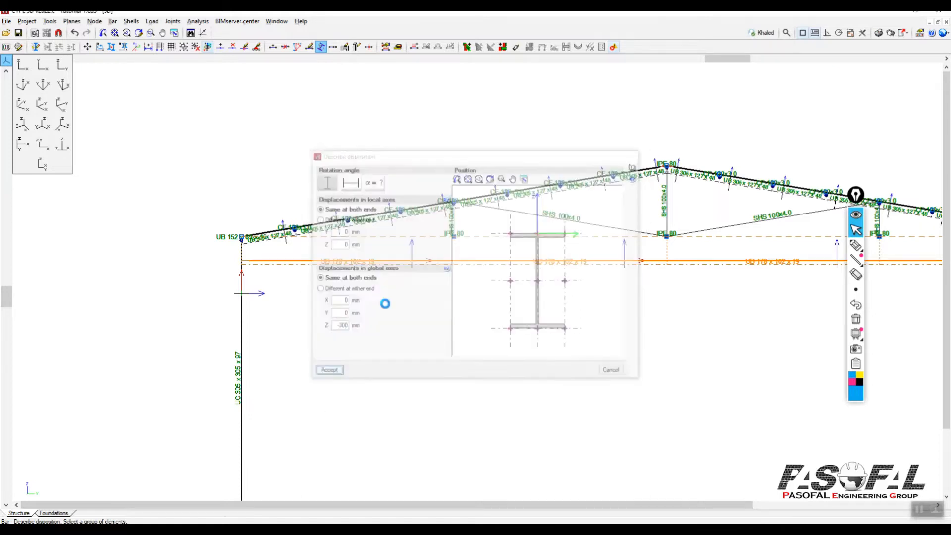
# Step: Select the UB 305 x 127 x 48 rafters on both roof slopes and displace them downward along the global Z axis
pyautogui.scroll(2, 322, 197)
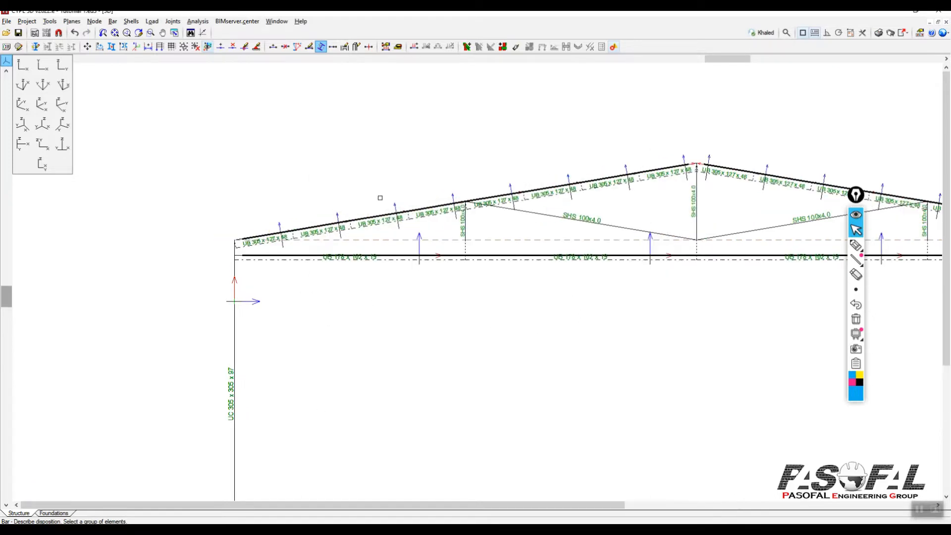
pyautogui.moveTo(391, 198); pyautogui.dragTo(378, 241)
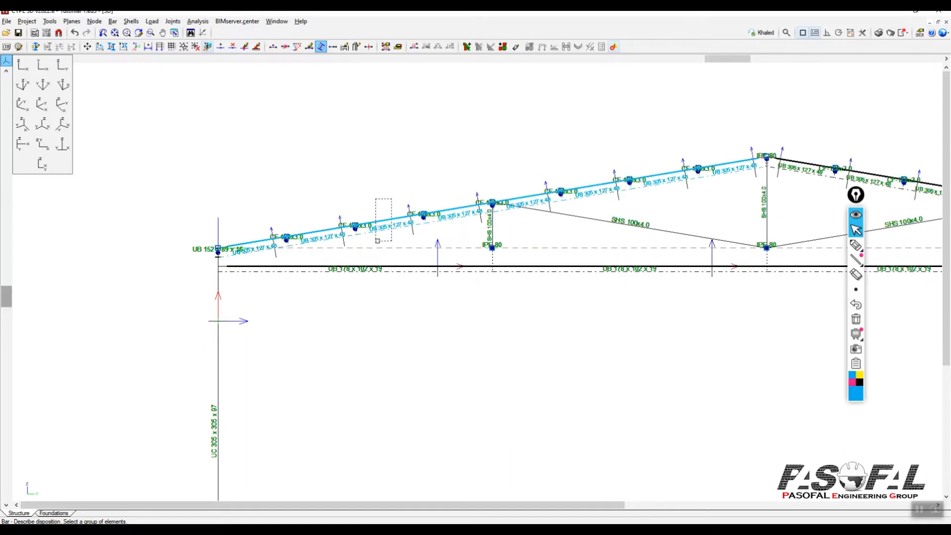
pyautogui.click(802, 166)
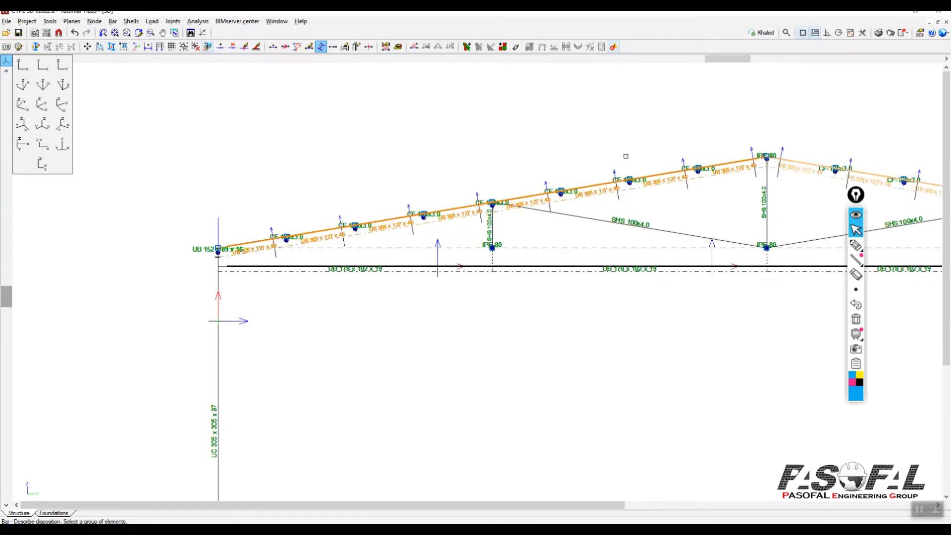
pyautogui.rightClick(499, 144)
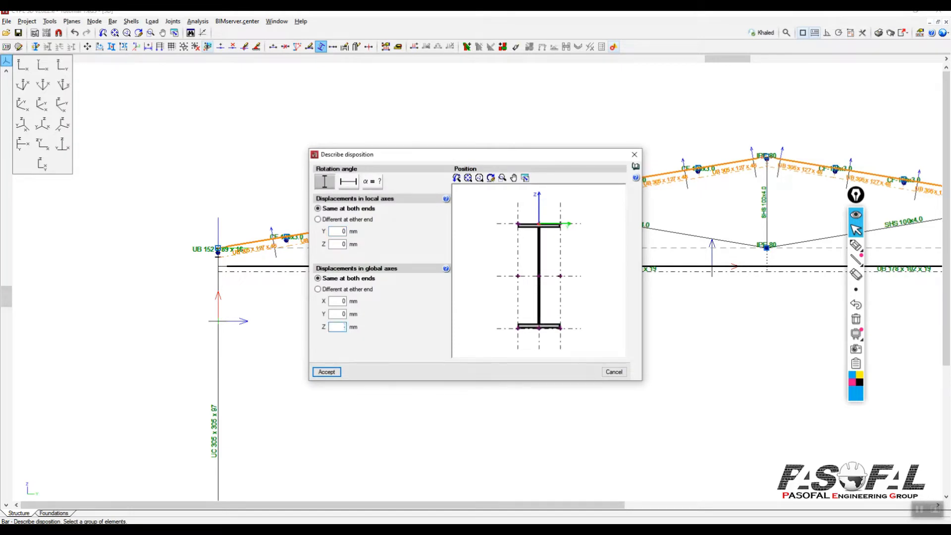
pyautogui.click(328, 371)
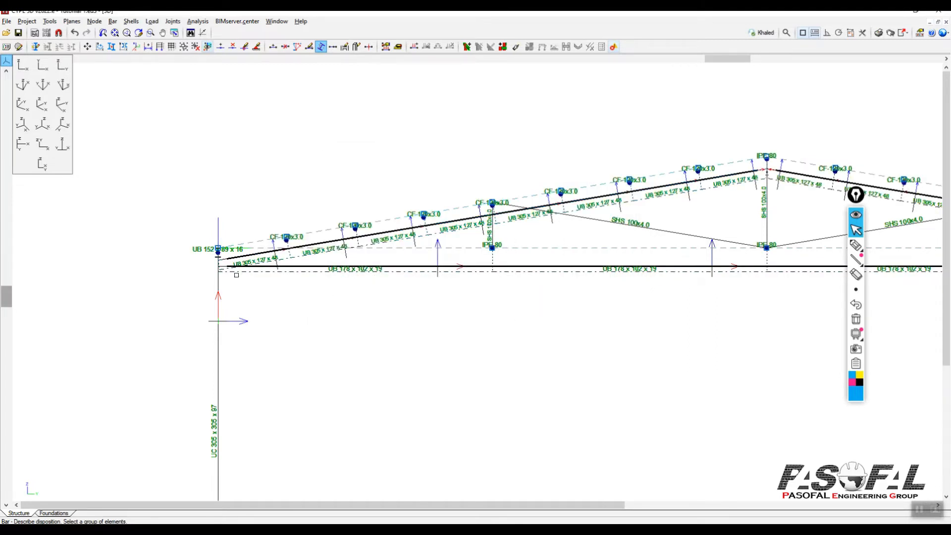
# Step: Generate a 3D view of the complete structure and inspect the displaced rafters and bottom chords at a column head
pyautogui.click(49, 22)
pyautogui.moveTo(74, 240)
pyautogui.click(254, 239)
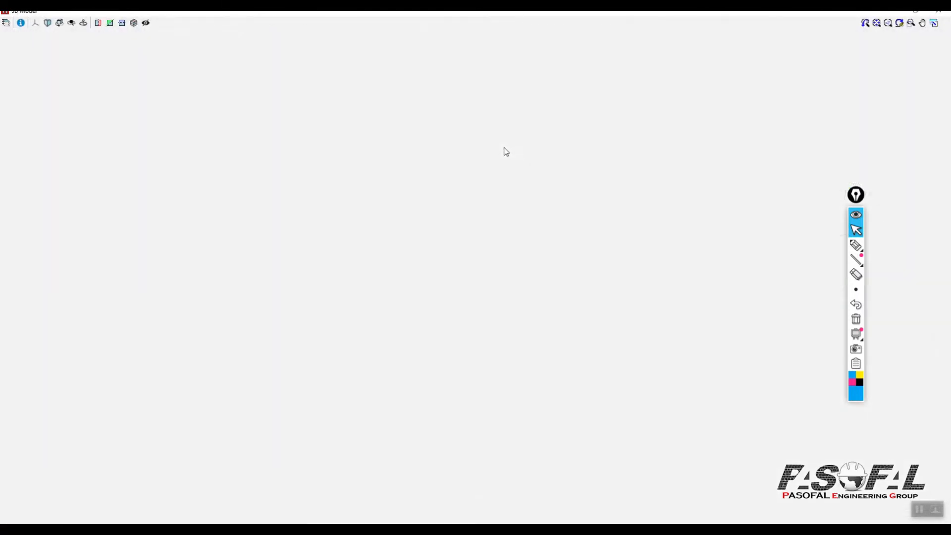
pyautogui.scroll(3, 408, 263)
pyautogui.scroll(6, 408, 263)
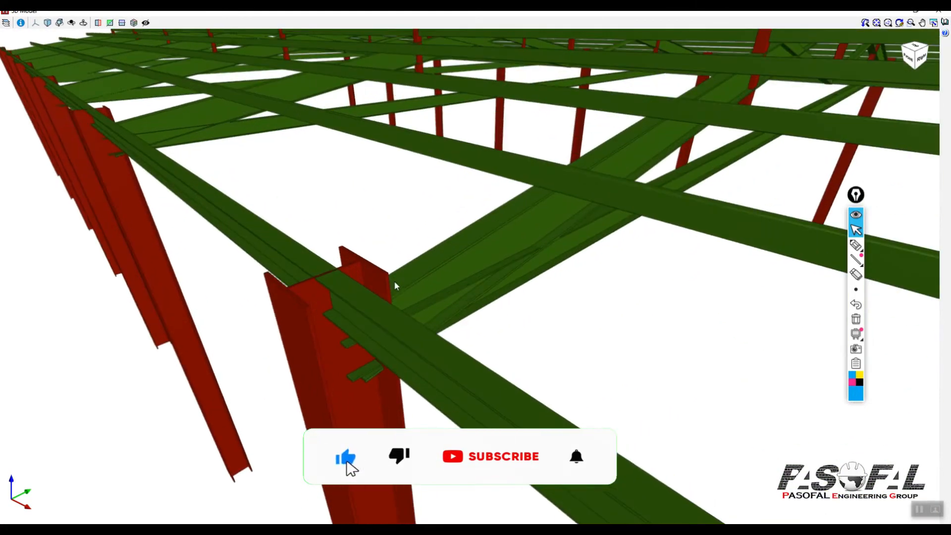
# Step: Examine the rafter and bottom chord connection at the column head from several angles in 3D, closing the view when finished
pyautogui.moveTo(456, 292)
pyautogui.mouseDown(button='middle')
pyautogui.moveTo(398, 291)
pyautogui.moveTo(378, 273)
pyautogui.moveTo(251, 256)
pyautogui.moveTo(235, 229)
pyautogui.mouseUp(button='middle')
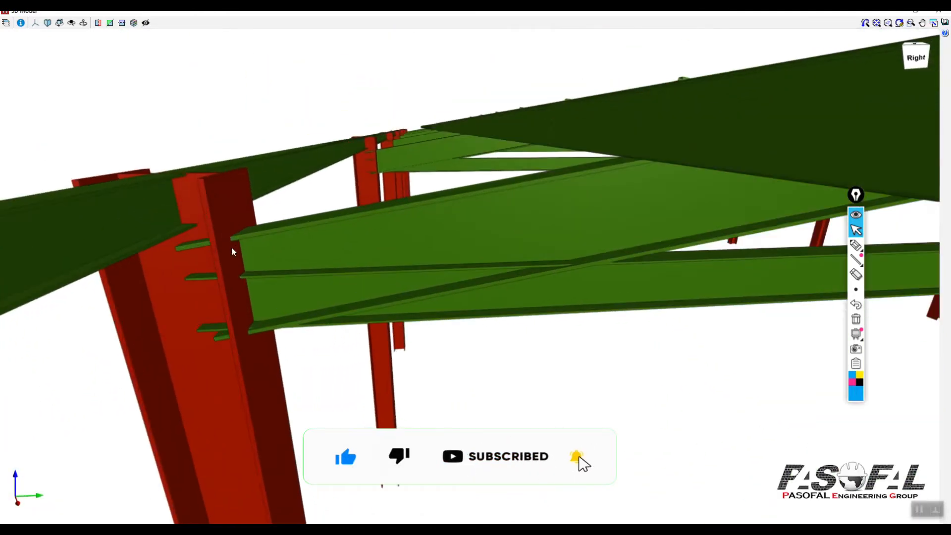
pyautogui.moveTo(288, 302)
pyautogui.mouseDown(button='middle')
pyautogui.moveTo(335, 261)
pyautogui.moveTo(251, 238)
pyautogui.moveTo(235, 267)
pyautogui.moveTo(246, 241)
pyautogui.moveTo(459, 278)
pyautogui.moveTo(371, 228)
pyautogui.moveTo(346, 197)
pyautogui.moveTo(363, 234)
pyautogui.moveTo(359, 221)
pyautogui.moveTo(428, 222)
pyautogui.mouseUp(button='middle')
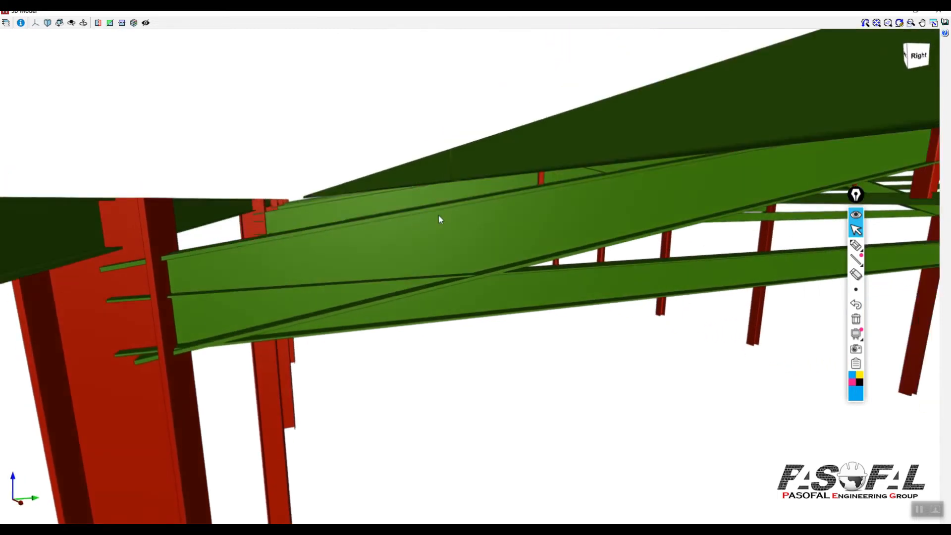
pyautogui.scroll(-10, 410, 218)
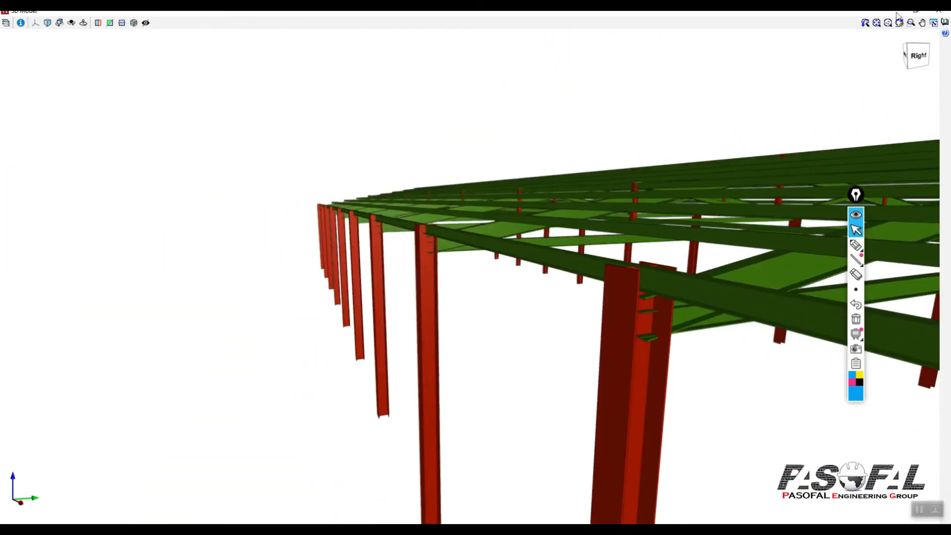
pyautogui.click(938, 13)
# Step: Start describing bar disposition and select the CF purlins along the first roof slope plus the IPE 80 member at the ridge top
pyautogui.scroll(1, 357, 229)
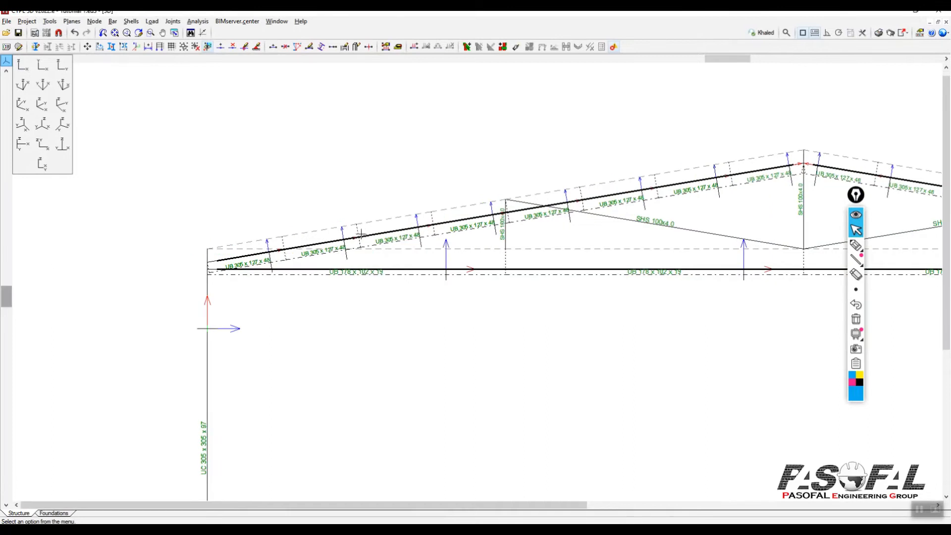
pyautogui.click(116, 23)
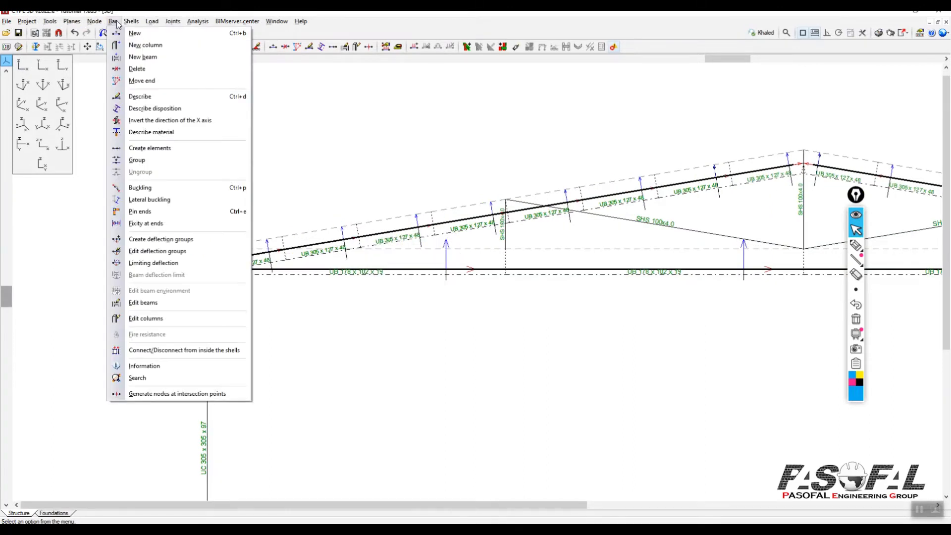
pyautogui.click(145, 109)
pyautogui.scroll(3, 359, 249)
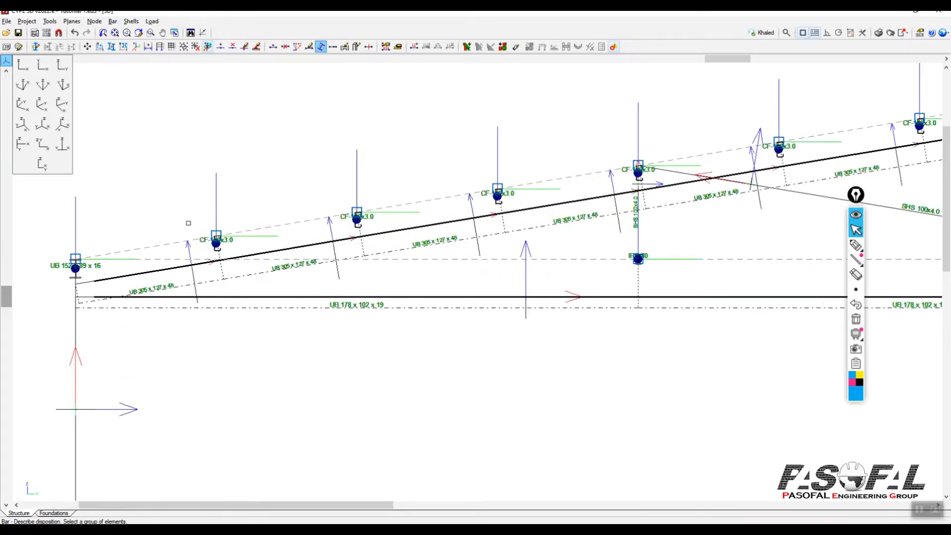
pyautogui.click(217, 243)
pyautogui.click(356, 218)
pyautogui.click(497, 196)
pyautogui.click(638, 172)
pyautogui.click(779, 147)
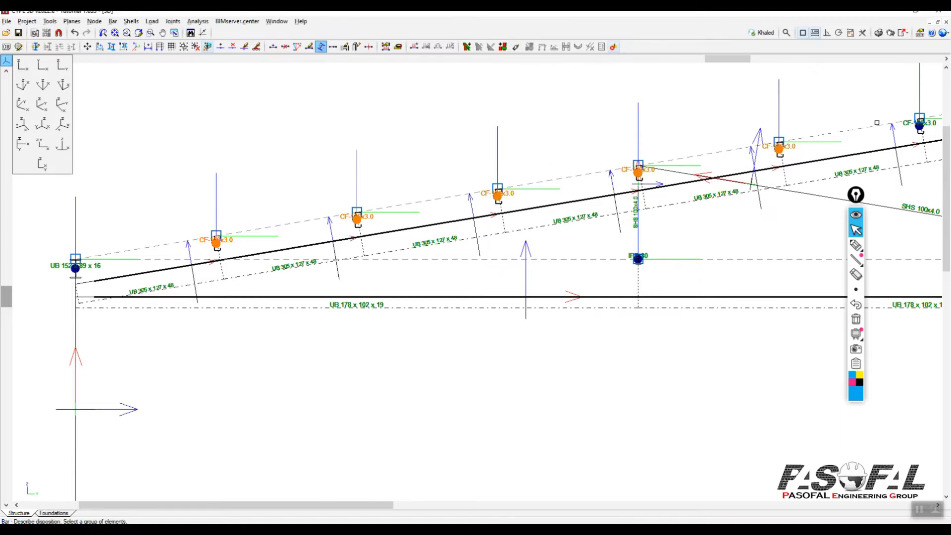
pyautogui.scroll(-3, 253, 263)
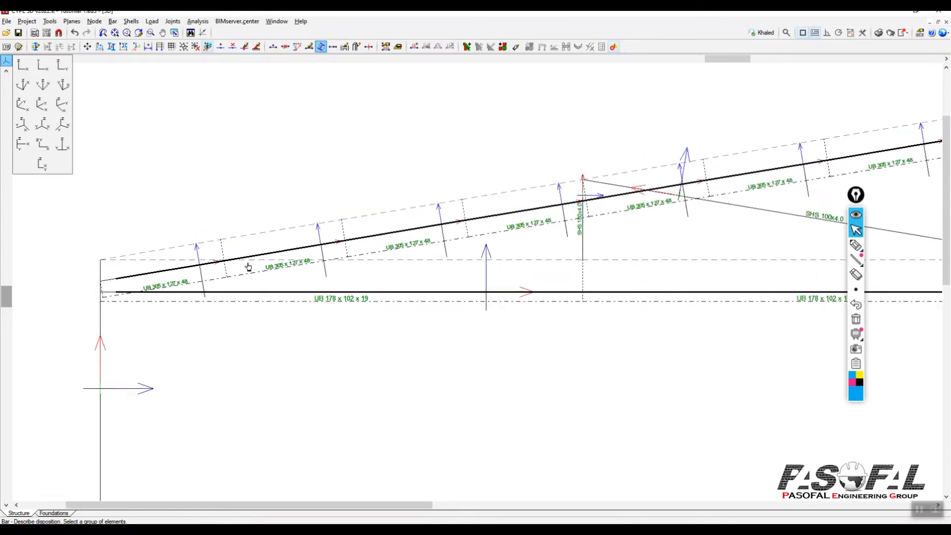
pyautogui.click(757, 139)
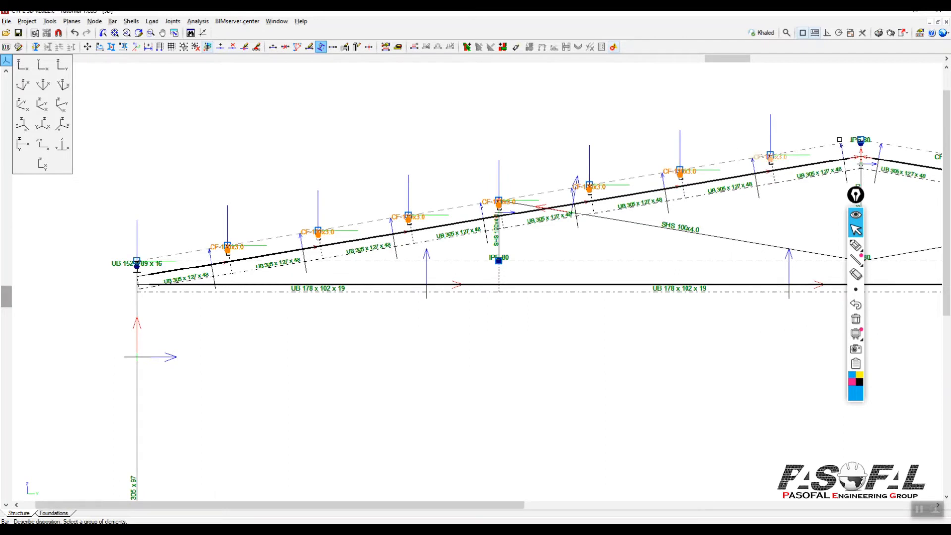
pyautogui.click(846, 121)
# Step: Add all the CF purlins on the opposite roof slope to the selection, from the ridge down to the eave
pyautogui.moveTo(846, 108); pyautogui.dragTo(332, 145, button='middle')
pyautogui.click(431, 195)
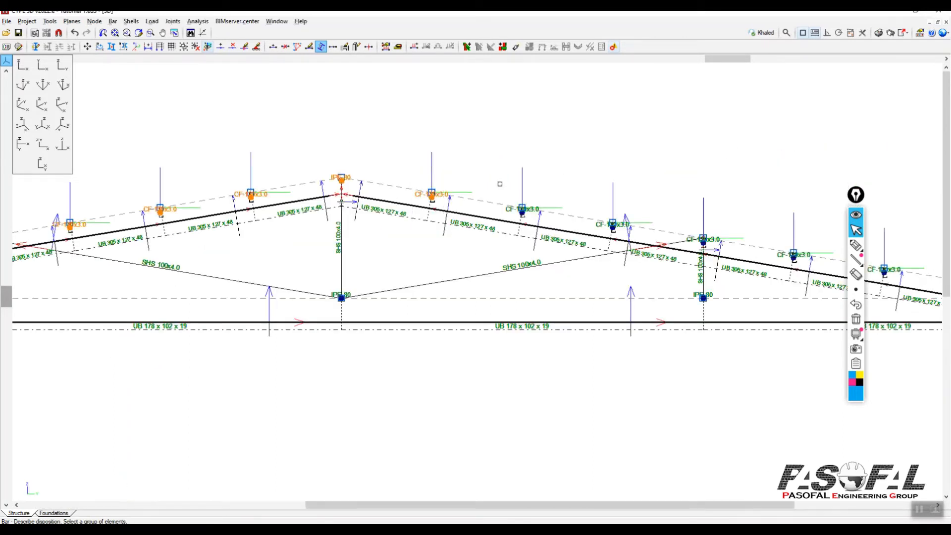
pyautogui.click(521, 210)
pyautogui.moveTo(610, 237); pyautogui.dragTo(628, 249)
pyautogui.moveTo(686, 211); pyautogui.dragTo(714, 263)
pyautogui.moveTo(756, 227); pyautogui.dragTo(812, 279)
pyautogui.moveTo(876, 229); pyautogui.dragTo(902, 304)
pyautogui.moveTo(796, 142); pyautogui.dragTo(442, 142, button='middle')
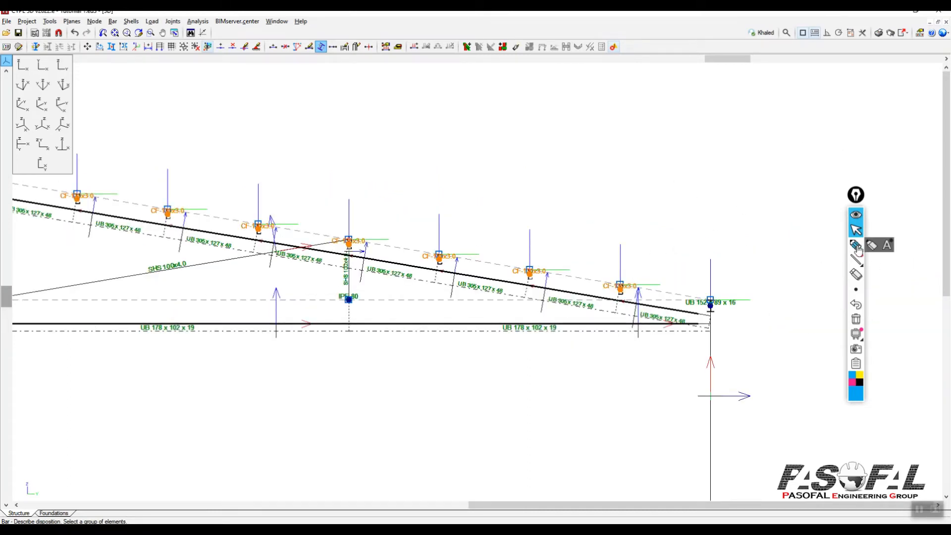
# Step: Sketch a sloped rafter in blue as two parallel lines, with two channel purlins above its upper line
pyautogui.click(857, 248)
pyautogui.moveTo(430, 118); pyautogui.dragTo(677, 212)
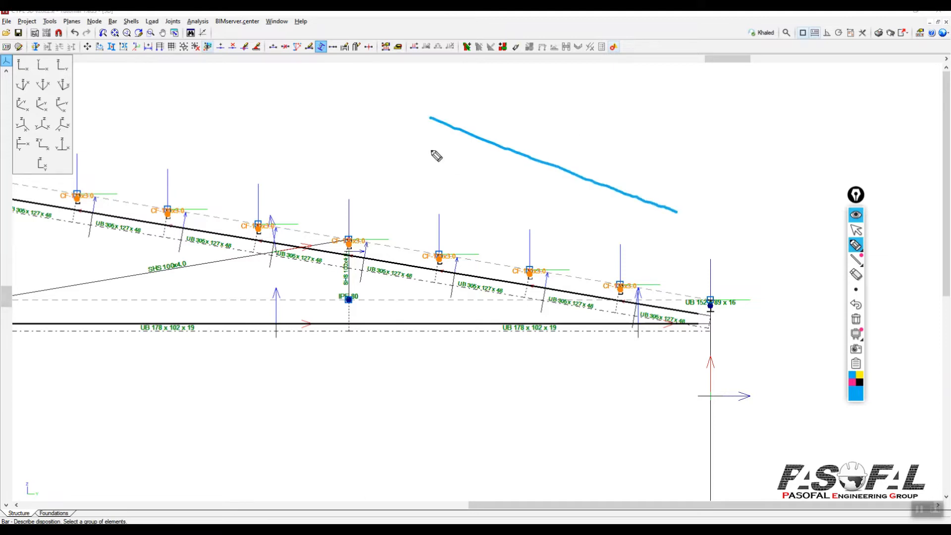
pyautogui.moveTo(420, 141); pyautogui.dragTo(643, 231)
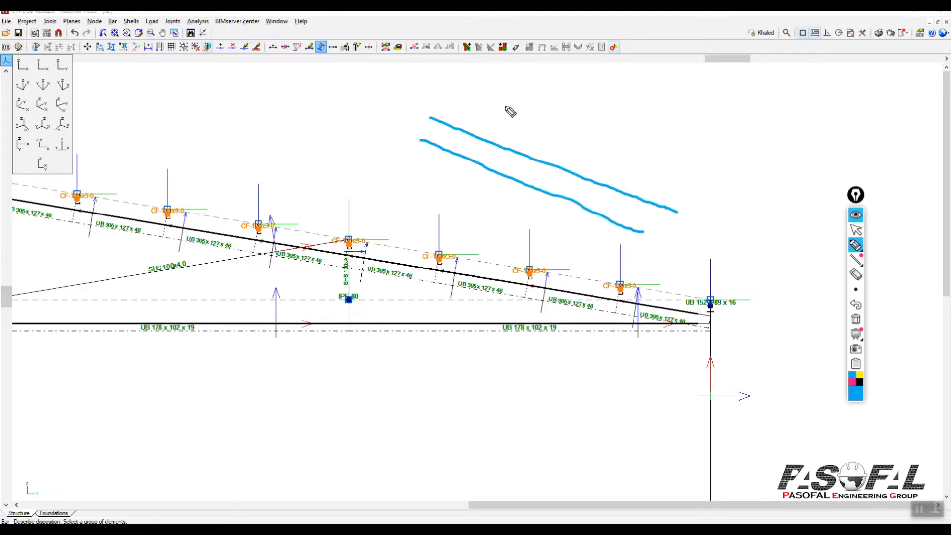
pyautogui.moveTo(515, 109)
pyautogui.mouseDown()
pyautogui.moveTo(505, 110)
pyautogui.moveTo(519, 140)
pyautogui.mouseUp()
pyautogui.moveTo(553, 124)
pyautogui.mouseDown()
pyautogui.moveTo(545, 149)
pyautogui.moveTo(559, 158)
pyautogui.mouseUp()
pyautogui.moveTo(555, 123); pyautogui.dragTo(569, 127)
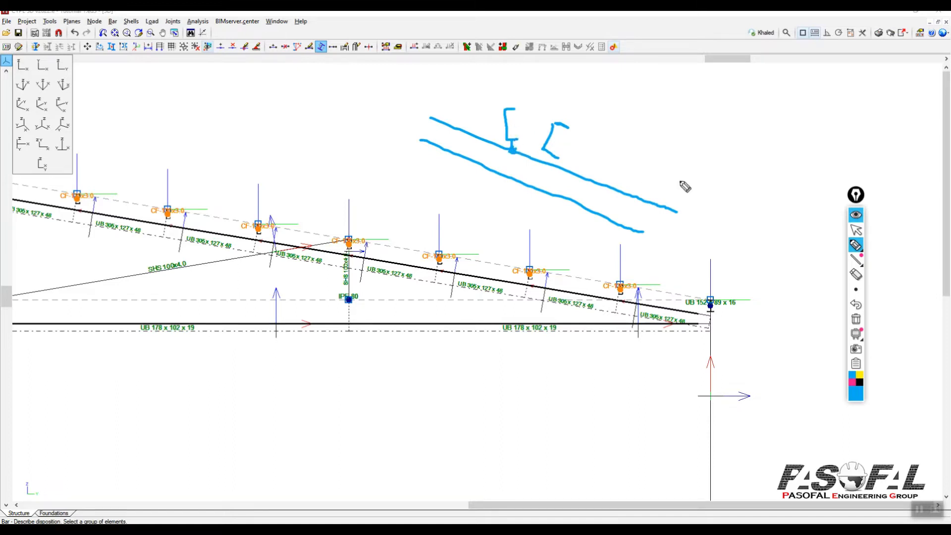
# Step: Sketch a second sloped rafter beside the first, with a dashed centreline between its two edges
pyautogui.moveTo(627, 98); pyautogui.dragTo(780, 168)
pyautogui.moveTo(595, 122); pyautogui.dragTo(779, 201)
pyautogui.moveTo(612, 112); pyautogui.dragTo(632, 122)
pyautogui.moveTo(647, 129); pyautogui.dragTo(661, 134)
pyautogui.moveTo(686, 140); pyautogui.dragTo(736, 161)
pyautogui.moveTo(752, 168); pyautogui.dragTo(776, 181)
pyautogui.click(790, 187)
# Step: Sketch a vertical I-section diagram labelled TC and trace its lower I-section in black
pyautogui.moveTo(821, 85)
pyautogui.mouseDown()
pyautogui.moveTo(868, 85)
pyautogui.moveTo(859, 137)
pyautogui.moveTo(877, 140)
pyautogui.mouseUp()
pyautogui.moveTo(836, 73); pyautogui.dragTo(870, 77)
pyautogui.moveTo(836, 114); pyautogui.dragTo(884, 108)
pyautogui.moveTo(859, 140)
pyautogui.mouseDown()
pyautogui.moveTo(866, 168)
pyautogui.moveTo(893, 170)
pyautogui.mouseUp()
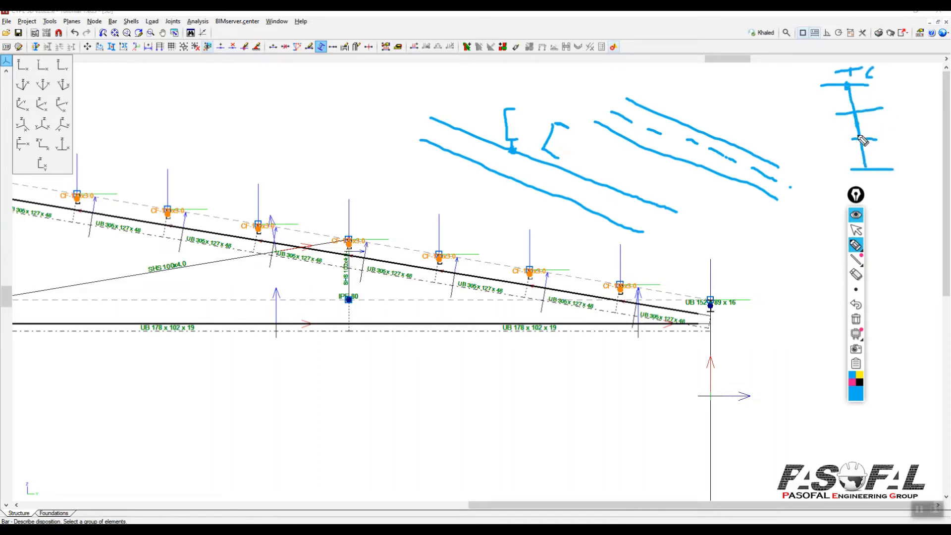
pyautogui.click(859, 382)
pyautogui.moveTo(833, 113)
pyautogui.mouseDown()
pyautogui.moveTo(883, 107)
pyautogui.moveTo(860, 149)
pyautogui.moveTo(865, 168)
pyautogui.moveTo(893, 168)
pyautogui.mouseUp()
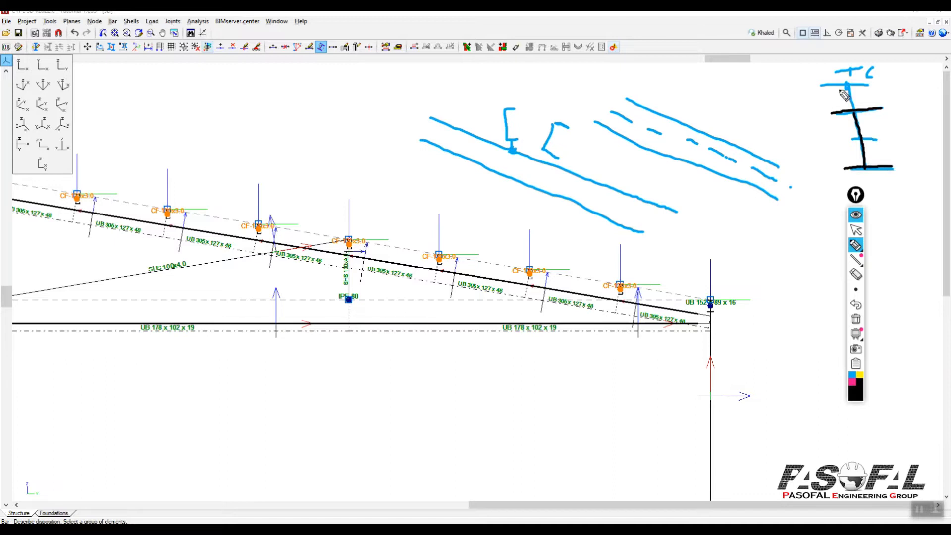
# Step: Add a pink channel purlin to the section diagram, marked BC with an upward arrow and the offset -200
pyautogui.click(853, 382)
pyautogui.moveTo(862, 101)
pyautogui.mouseDown()
pyautogui.moveTo(849, 101)
pyautogui.moveTo(856, 121)
pyautogui.mouseUp()
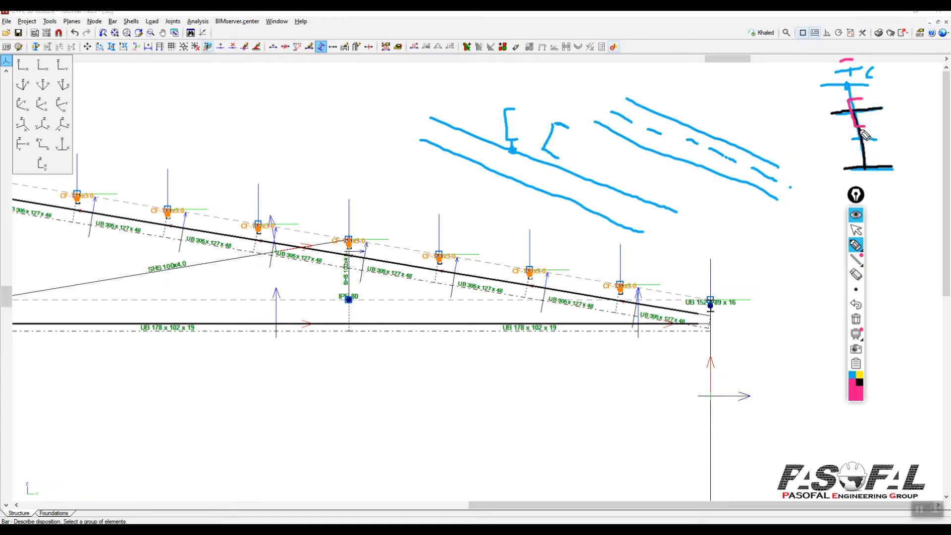
pyautogui.moveTo(866, 127); pyautogui.dragTo(903, 148)
pyautogui.moveTo(874, 120); pyautogui.dragTo(882, 106)
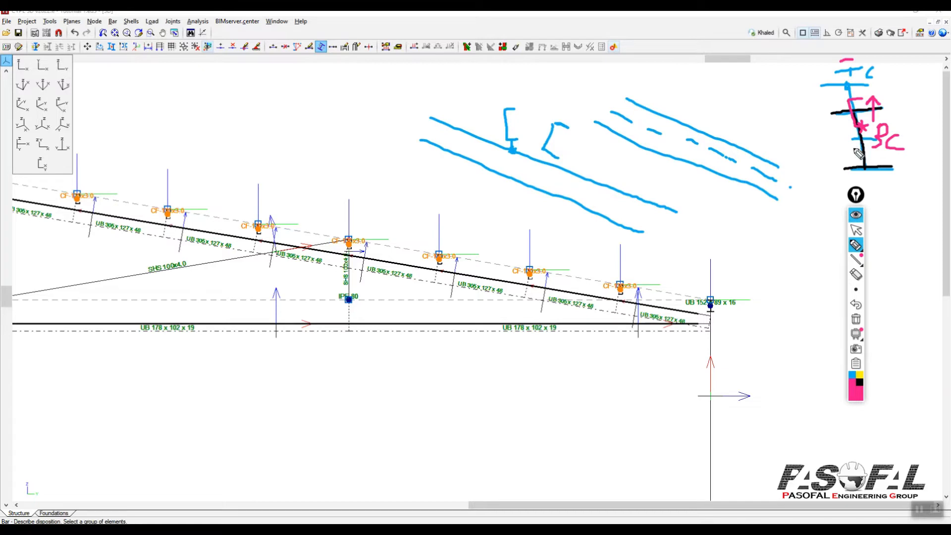
pyautogui.moveTo(809, 146)
pyautogui.mouseDown()
pyautogui.moveTo(821, 157)
pyautogui.moveTo(829, 145)
pyautogui.moveTo(846, 148)
pyautogui.mouseUp()
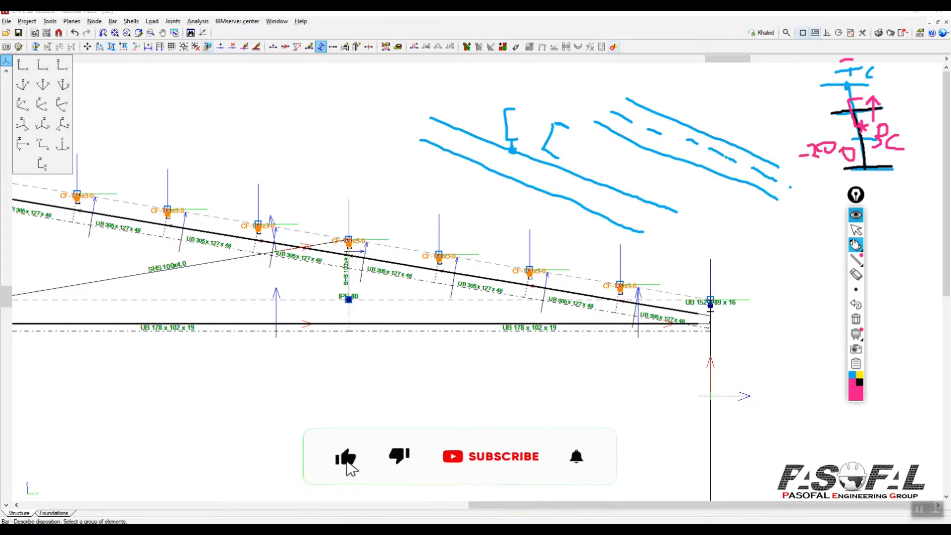
# Step: Annotate the purlin sketch with BC and Z = -200 mm, and clear all the annotations after the explanation
pyautogui.moveTo(513, 142)
pyautogui.mouseDown()
pyautogui.moveTo(528, 158)
pyautogui.moveTo(562, 153)
pyautogui.mouseUp()
pyautogui.moveTo(448, 89); pyautogui.dragTo(489, 105)
pyautogui.moveTo(491, 103); pyautogui.dragTo(590, 109)
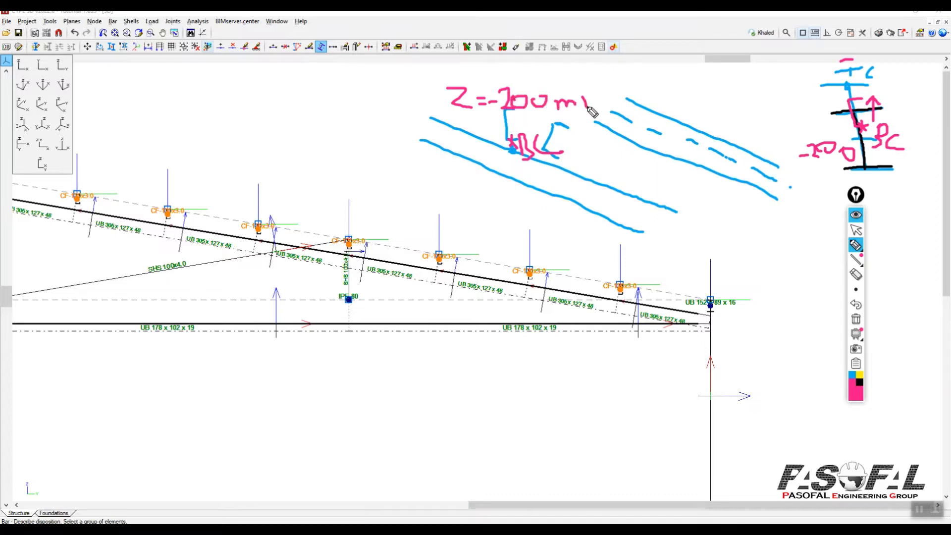
pyautogui.click(856, 319)
pyautogui.click(856, 229)
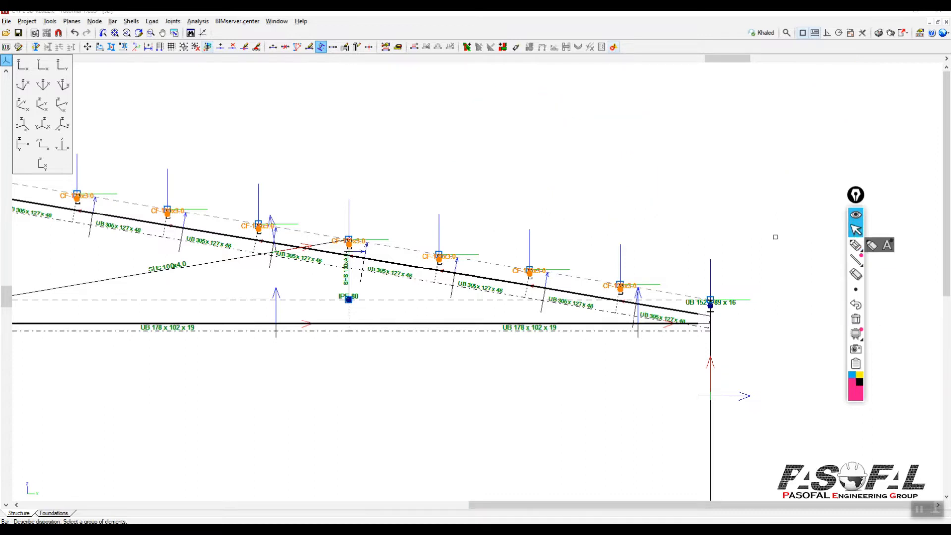
# Step: Set the selected purlins' insertion point to the bottom centre of the C-section and displace them downward along the global Z axis
pyautogui.rightClick(698, 146)
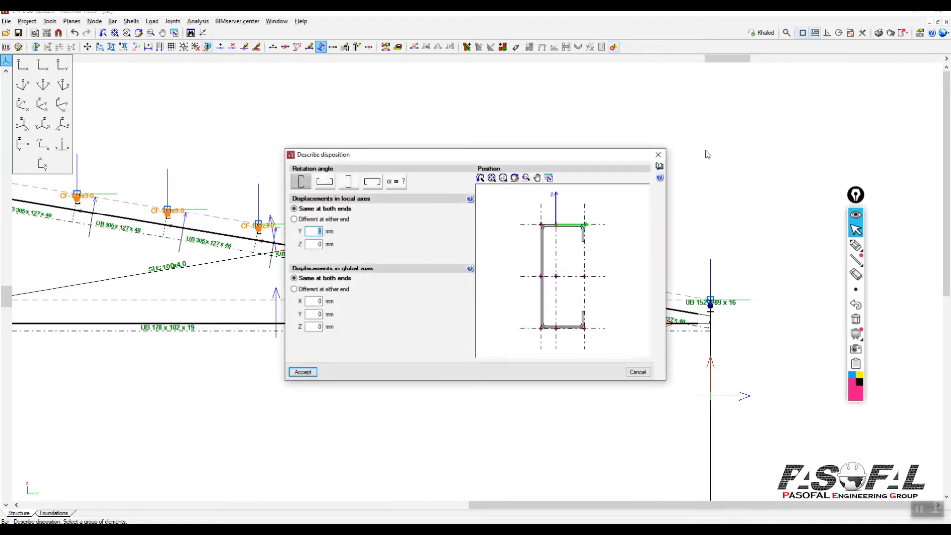
pyautogui.click(557, 329)
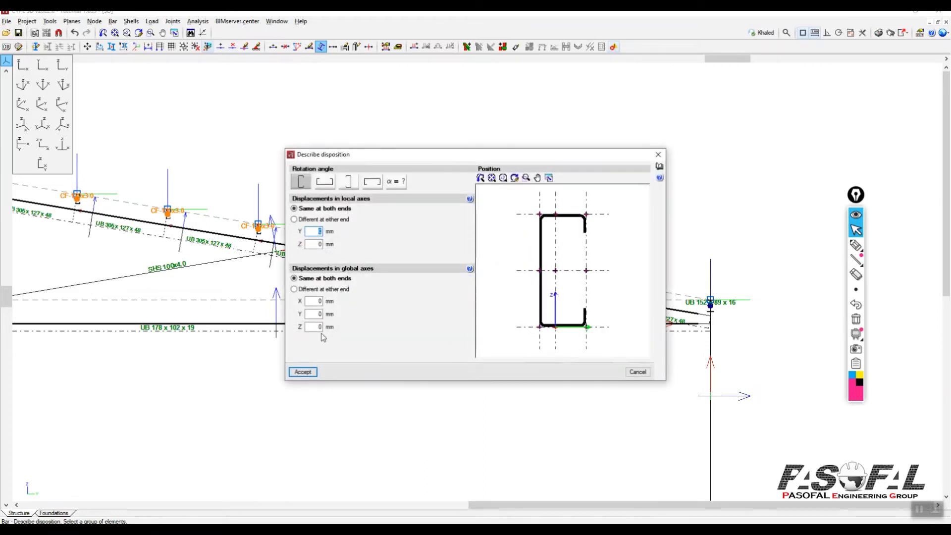
pyautogui.press('BackSpace')
pyautogui.click(302, 372)
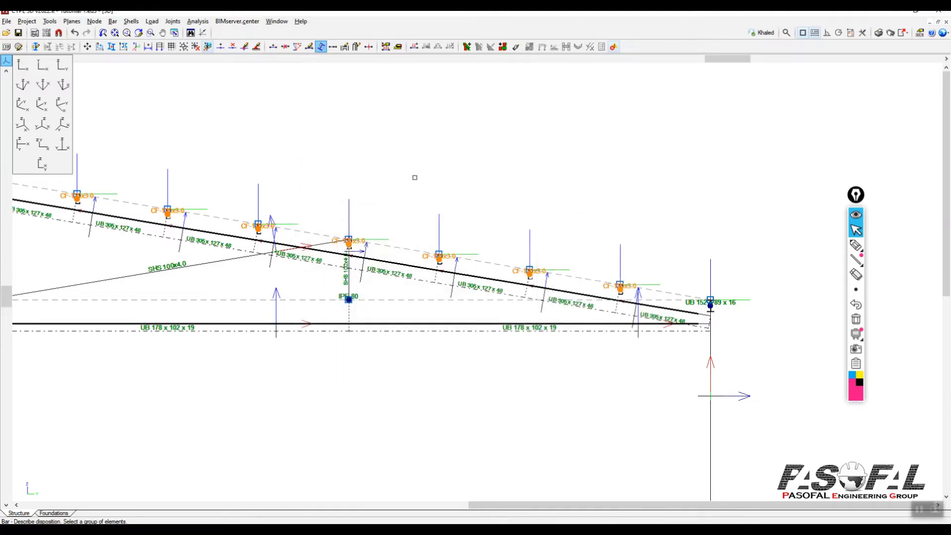
pyautogui.scroll(3, 354, 276)
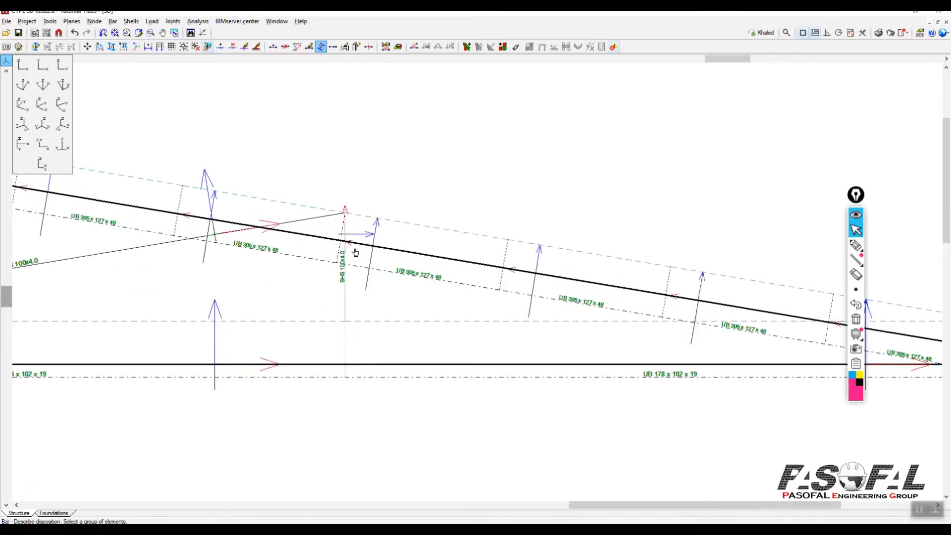
pyautogui.scroll(-4, 513, 182)
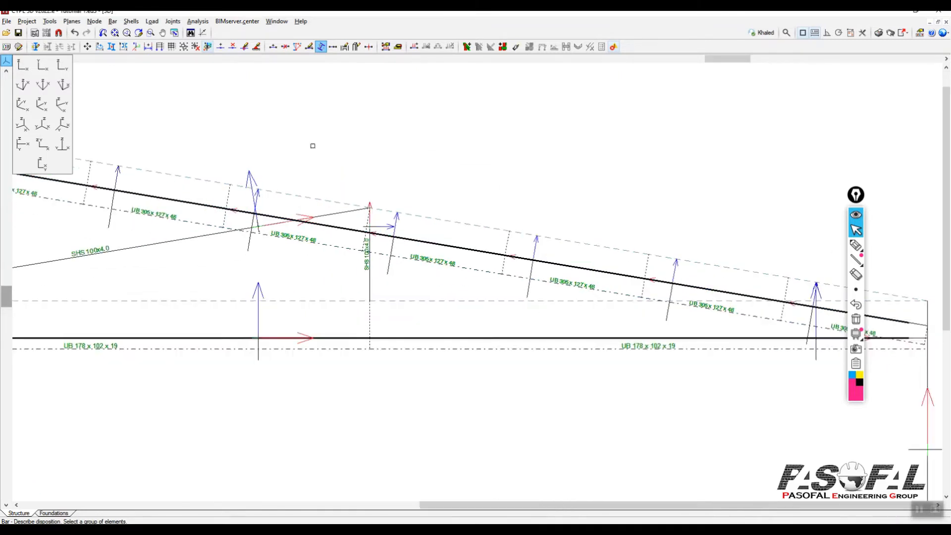
# Step: Generate a 3D view of the complete structure and inspect the repositioned purlins over the rafters
pyautogui.click(49, 22)
pyautogui.moveTo(124, 239)
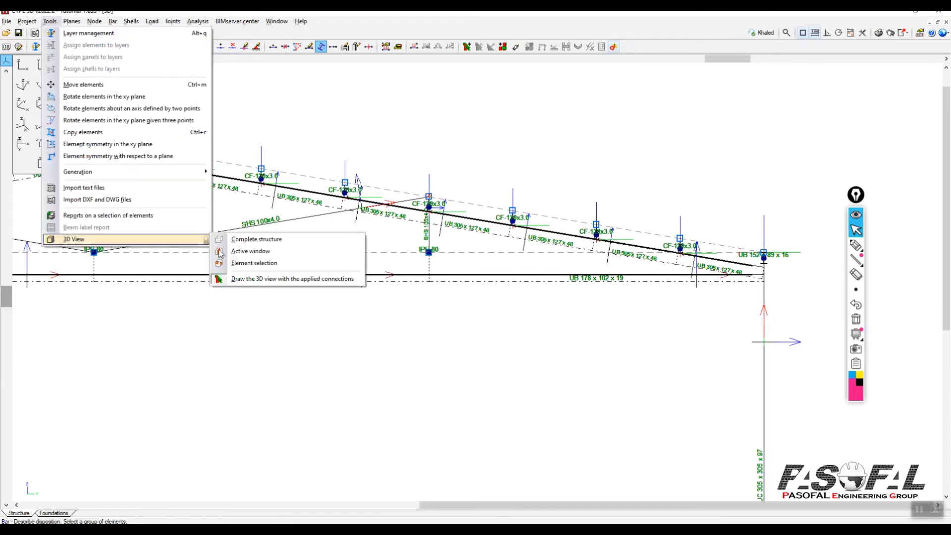
pyautogui.click(237, 241)
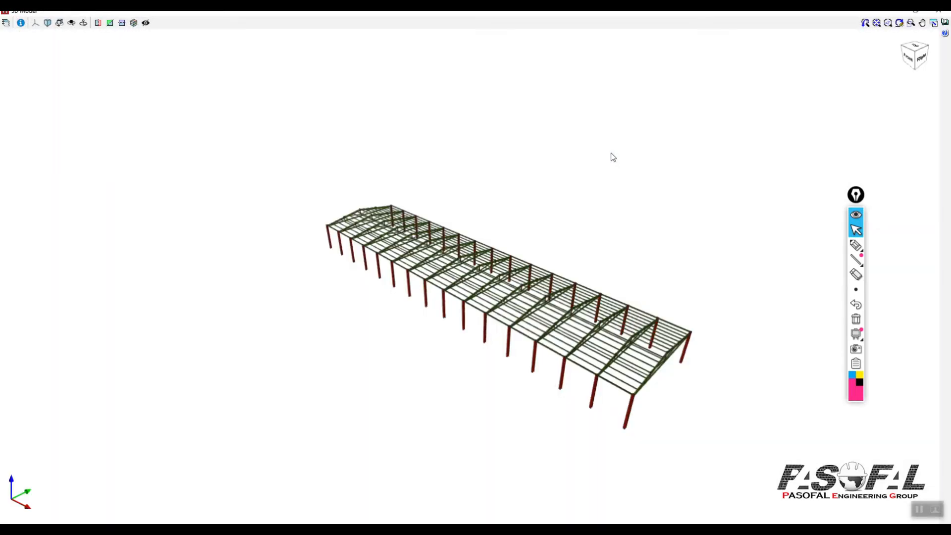
pyautogui.scroll(10, 506, 312)
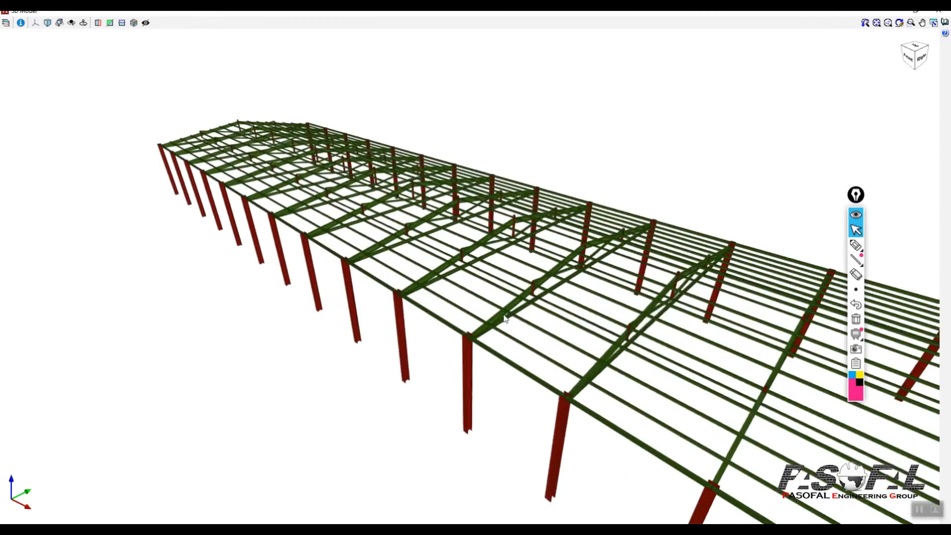
pyautogui.scroll(10, 506, 312)
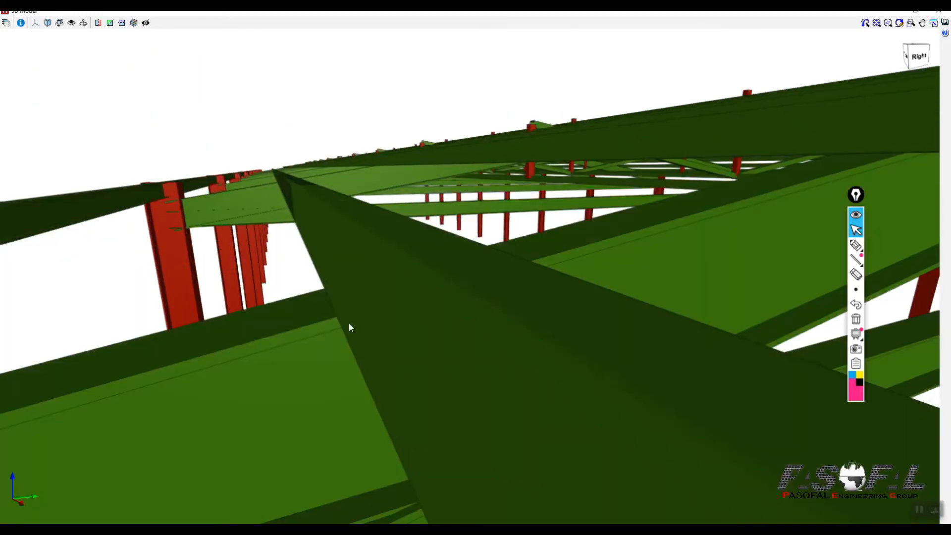
pyautogui.moveTo(349, 324); pyautogui.dragTo(391, 254, button='middle')
pyautogui.scroll(-10, 391, 252)
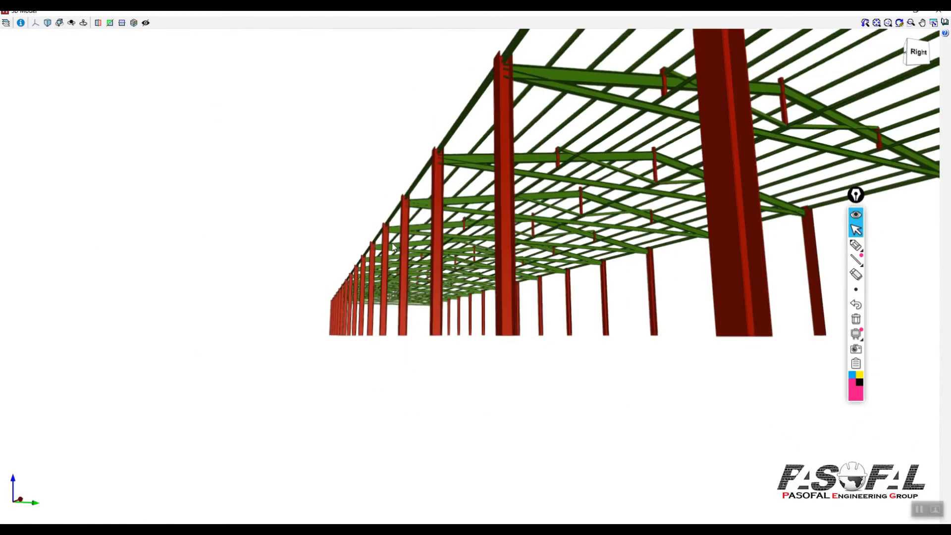
pyautogui.scroll(-5, 532, 266)
# Step: Examine a purlin's seating on the rafter's top flange in close-up and outline its C-section in pink
pyautogui.moveTo(532, 271); pyautogui.dragTo(492, 307, button='middle')
pyautogui.scroll(10, 459, 296)
pyautogui.scroll(-8, 474, 299)
pyautogui.scroll(8, 362, 303)
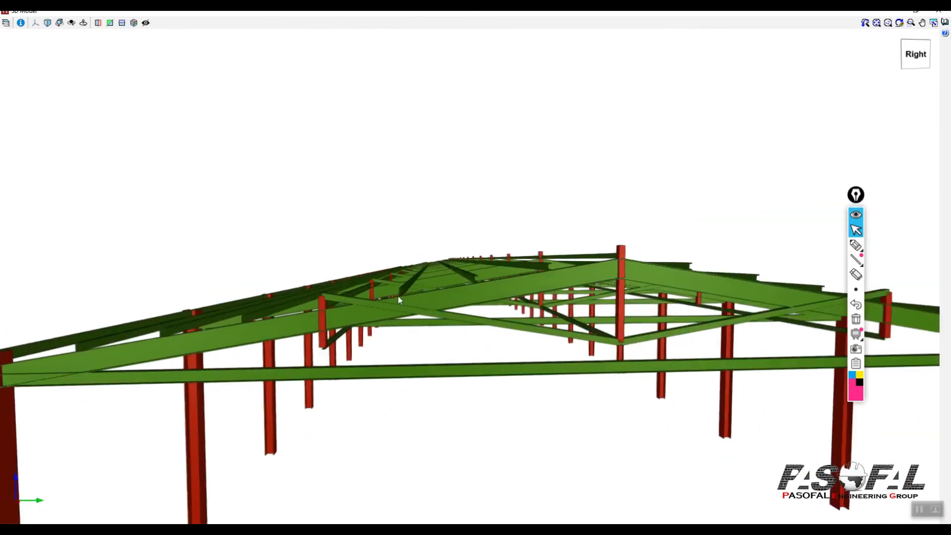
pyautogui.scroll(10, 399, 307)
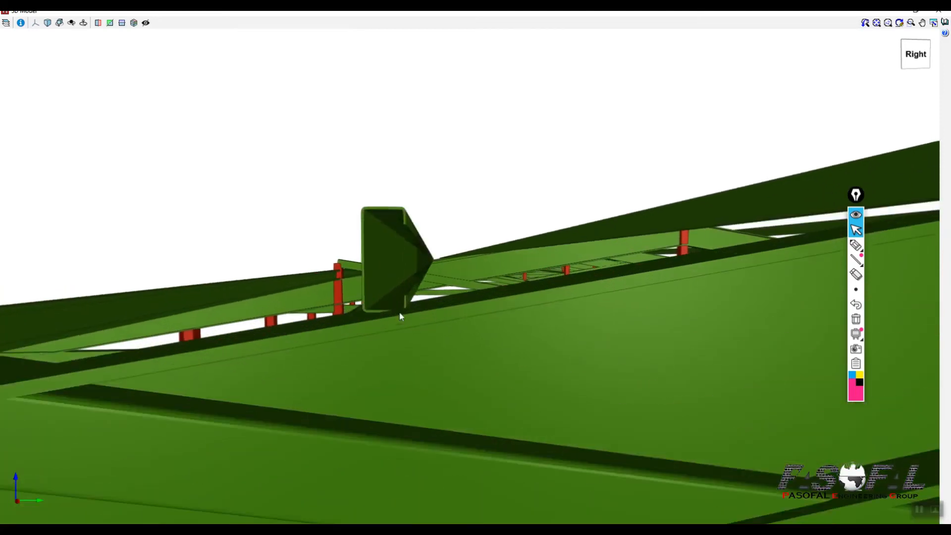
pyautogui.scroll(2, 400, 316)
pyautogui.click(856, 245)
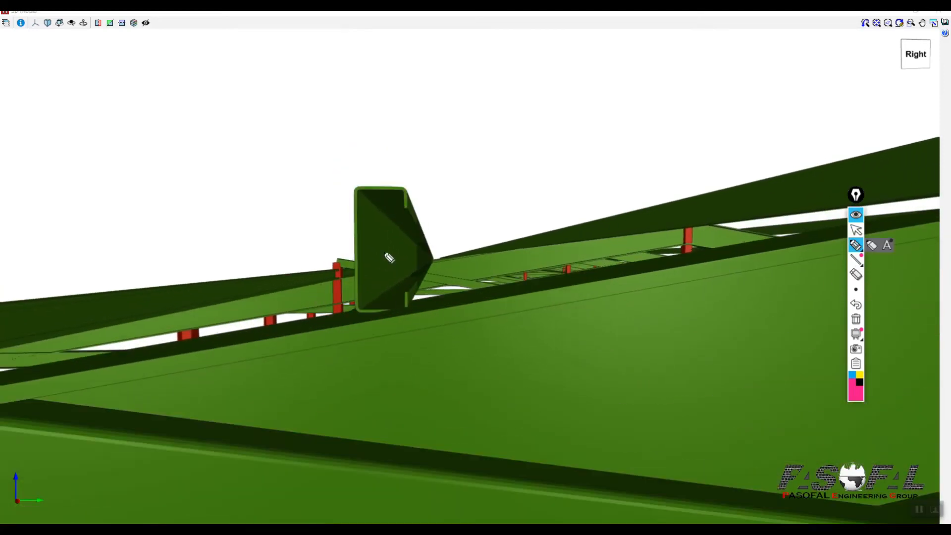
pyautogui.moveTo(404, 190)
pyautogui.mouseDown()
pyautogui.moveTo(356, 247)
pyautogui.moveTo(366, 320)
pyautogui.moveTo(406, 312)
pyautogui.mouseUp()
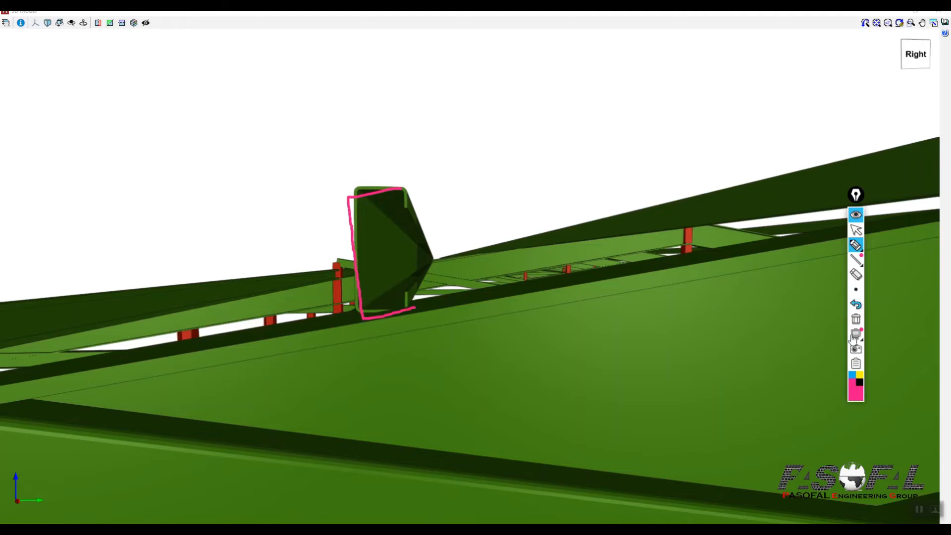
# Step: Clear the pink outline and examine the purlins along both rafter slopes in the frame's elevation
pyautogui.click(856, 319)
pyautogui.click(856, 230)
pyautogui.scroll(-12, 420, 218)
pyautogui.scroll(1, 420, 218)
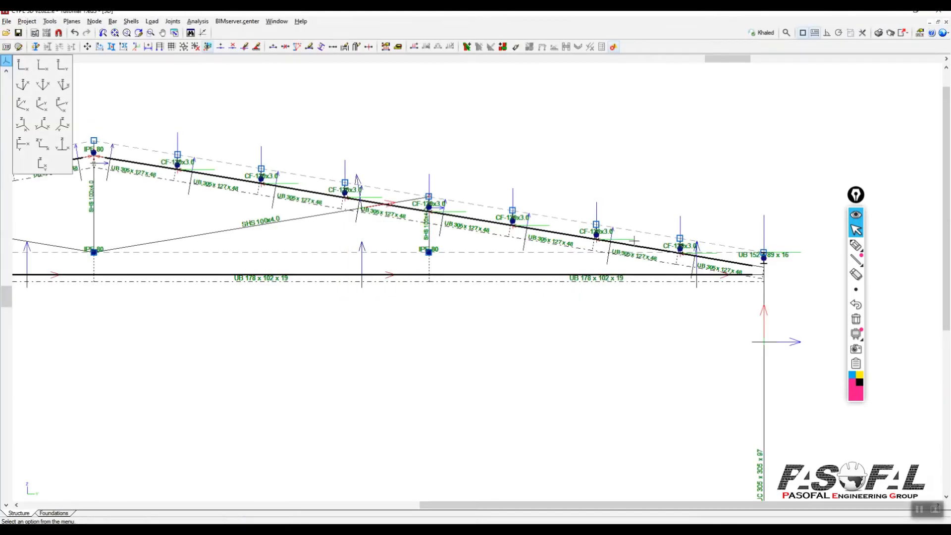
pyautogui.scroll(-2, 709, 226)
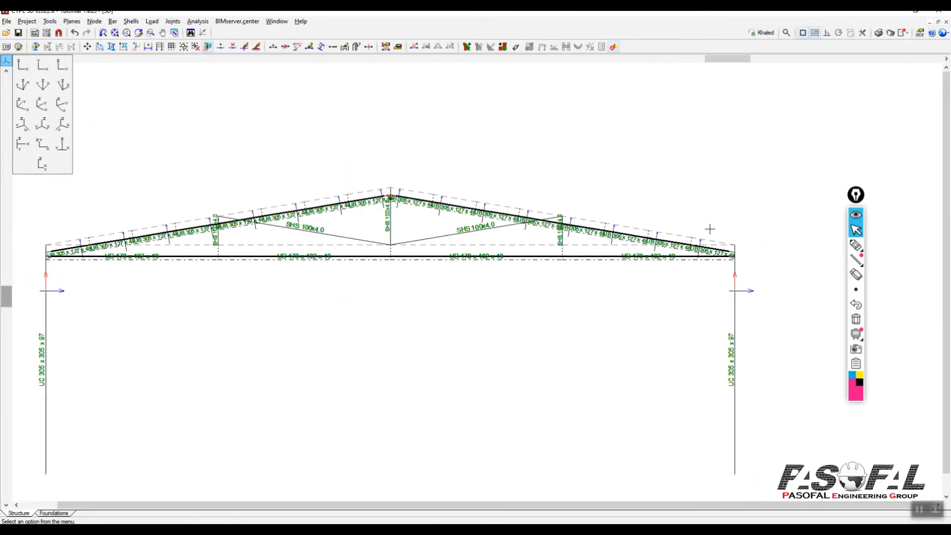
pyautogui.scroll(-1, 710, 216)
pyautogui.scroll(-1, 710, 216)
pyautogui.scroll(1, 233, 203)
pyautogui.scroll(4, 312, 288)
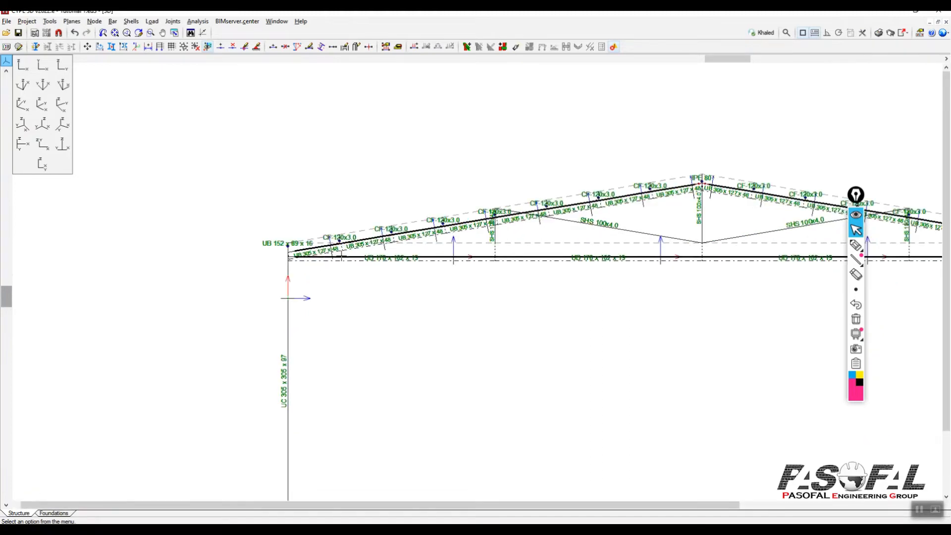
pyautogui.scroll(2, 318, 275)
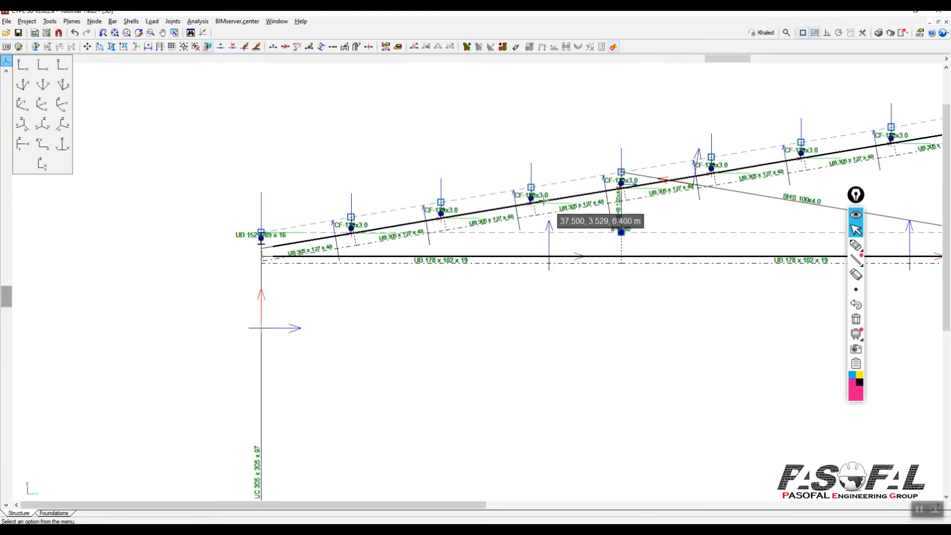
pyautogui.scroll(2, 614, 198)
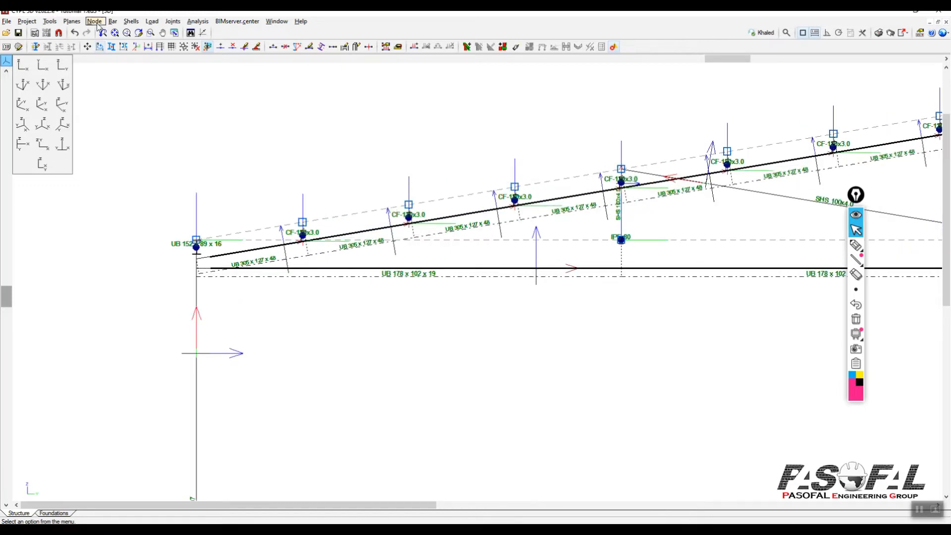
# Step: Start Describe disposition for the bars and select the second C-section purlin from the eave on the left slope
pyautogui.click(113, 22)
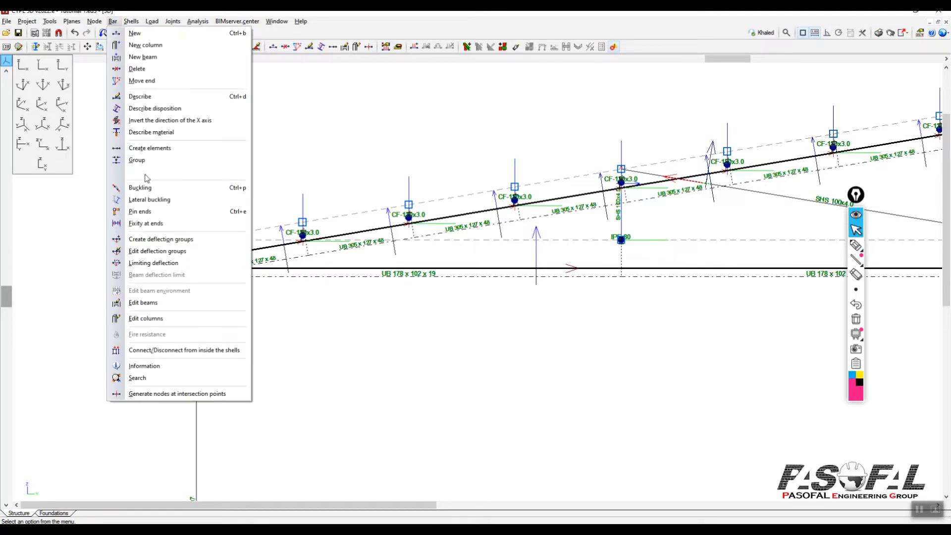
pyautogui.click(149, 110)
pyautogui.moveTo(393, 193); pyautogui.dragTo(425, 239)
pyautogui.scroll(-3, 279, 164)
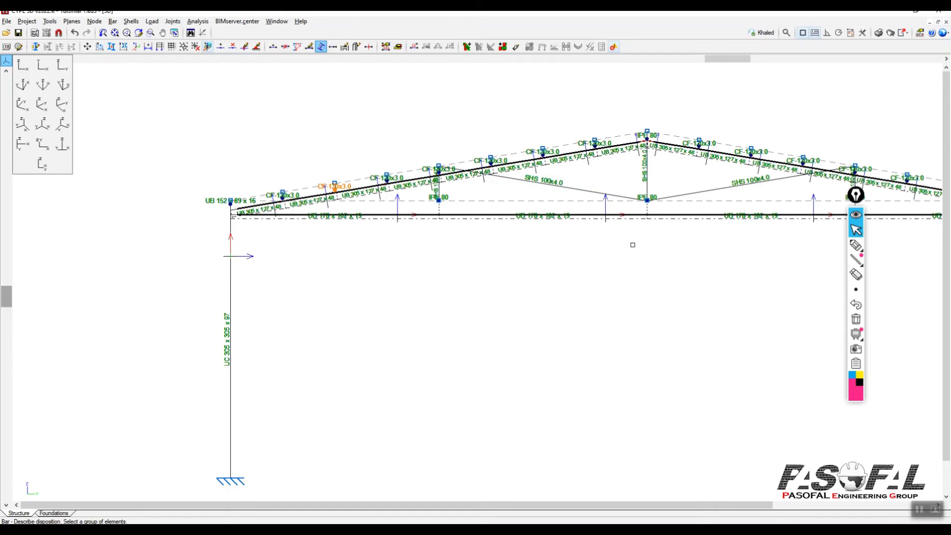
# Step: Handwrite the roof slope formula α = tg⁻¹(1.5/9) in pink above the left half of the frame
pyautogui.click(856, 245)
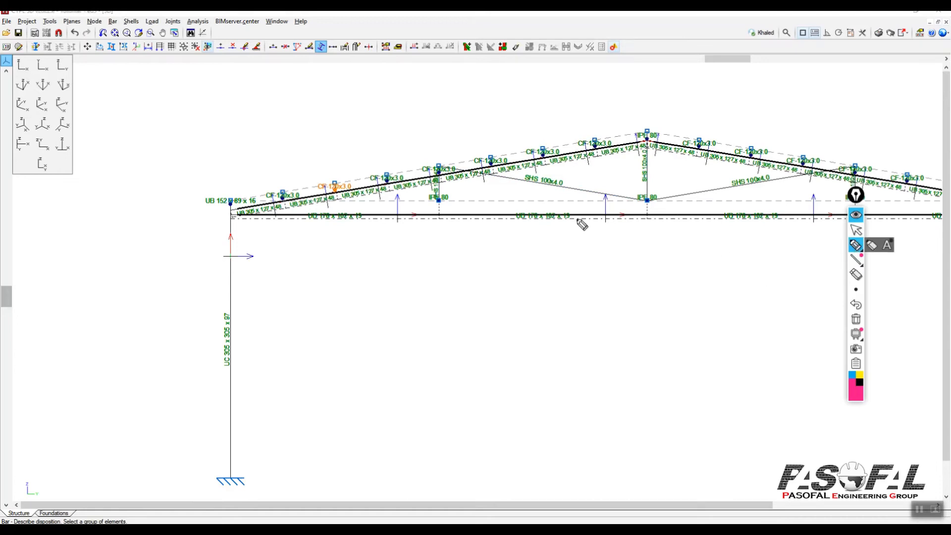
pyautogui.moveTo(116, 117)
pyautogui.mouseDown()
pyautogui.moveTo(130, 181)
pyautogui.moveTo(110, 165)
pyautogui.mouseUp()
pyautogui.moveTo(110, 135)
pyautogui.mouseDown()
pyautogui.moveTo(127, 133)
pyautogui.moveTo(75, 167)
pyautogui.moveTo(93, 152)
pyautogui.mouseUp()
pyautogui.moveTo(82, 159); pyautogui.dragTo(93, 158)
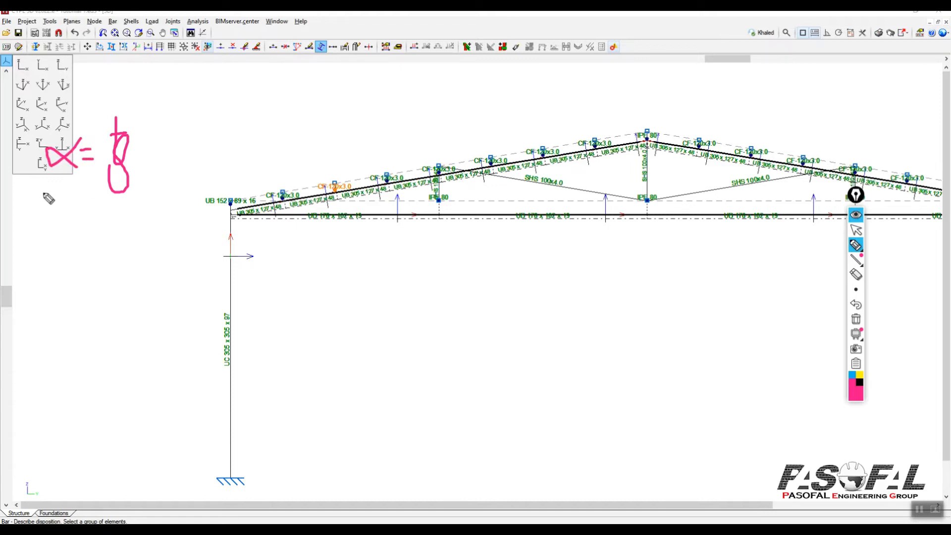
pyautogui.moveTo(131, 128)
pyautogui.mouseDown()
pyautogui.moveTo(146, 122)
pyautogui.moveTo(173, 181)
pyautogui.mouseUp()
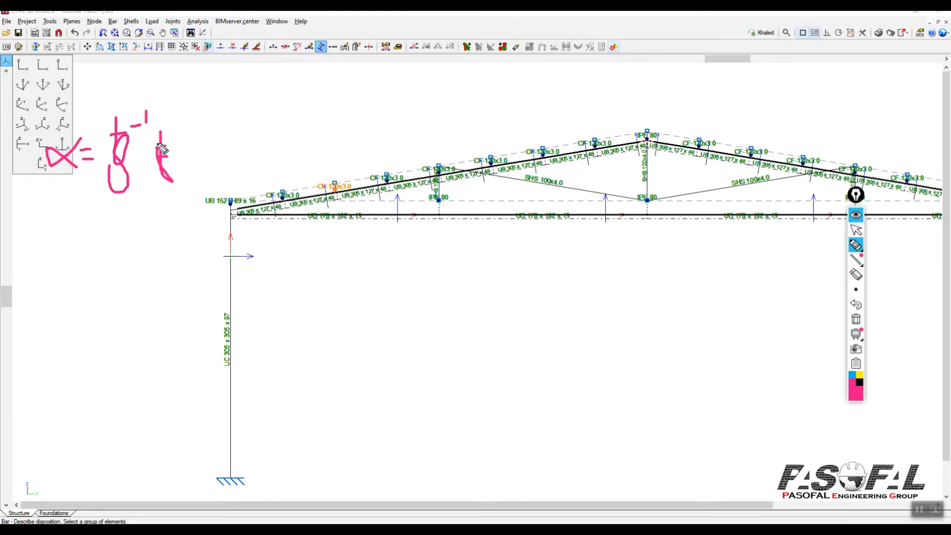
pyautogui.click(191, 161)
pyautogui.moveTo(181, 137)
pyautogui.mouseDown()
pyautogui.moveTo(180, 170)
pyautogui.moveTo(199, 170)
pyautogui.mouseUp()
pyautogui.moveTo(200, 131)
pyautogui.mouseDown()
pyautogui.moveTo(221, 130)
pyautogui.moveTo(212, 179)
pyautogui.mouseUp()
pyautogui.moveTo(253, 138); pyautogui.dragTo(255, 173)
pyautogui.moveTo(261, 120); pyautogui.dragTo(269, 182)
pyautogui.moveTo(290, 143)
pyautogui.mouseDown()
pyautogui.moveTo(322, 140)
pyautogui.moveTo(317, 153)
pyautogui.mouseUp()
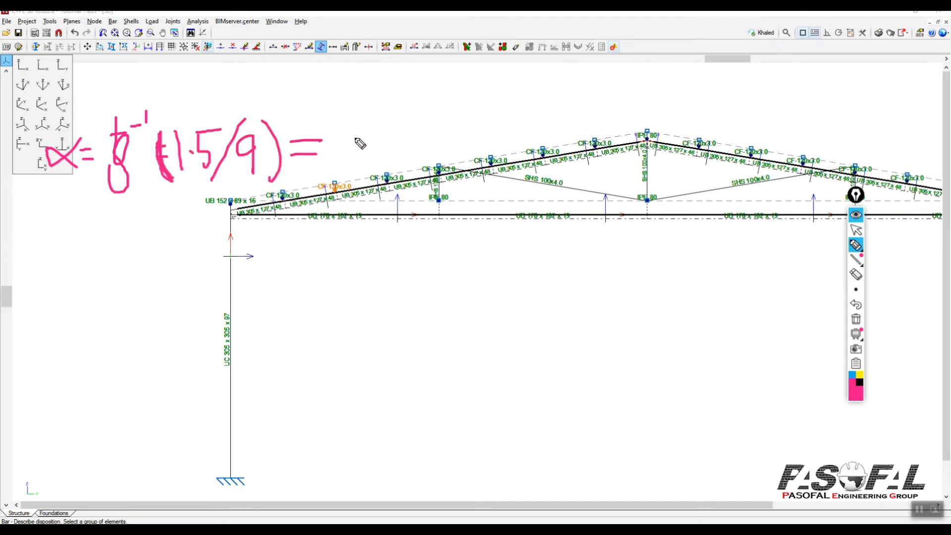
pyautogui.click(856, 230)
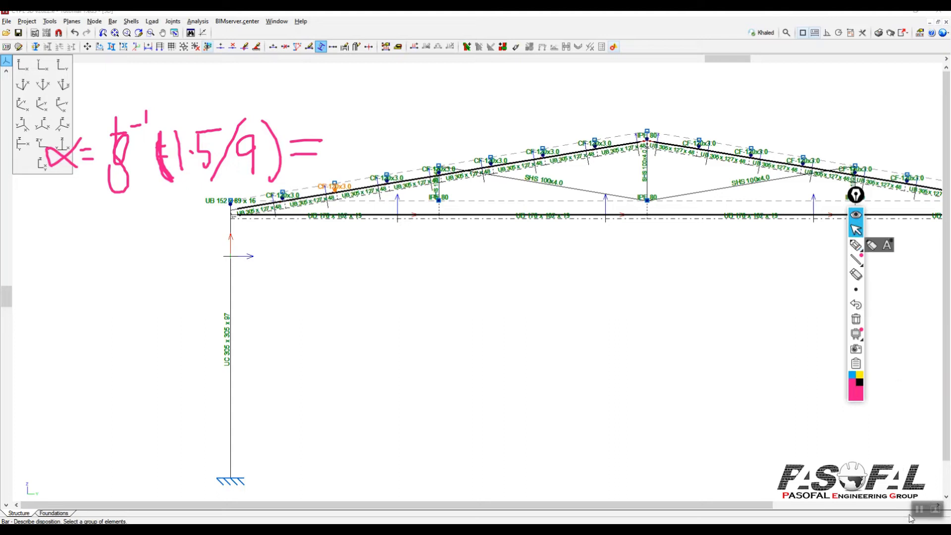
# Step: Complete the slope formula with the angle 9.46°, erase all the annotations and hide the drawing tools
pyautogui.click(856, 245)
pyautogui.moveTo(351, 125); pyautogui.dragTo(341, 161)
pyautogui.click(355, 156)
pyautogui.moveTo(389, 117)
pyautogui.mouseDown()
pyautogui.moveTo(388, 141)
pyautogui.moveTo(417, 139)
pyautogui.mouseUp()
pyautogui.moveTo(413, 106); pyautogui.dragTo(414, 110)
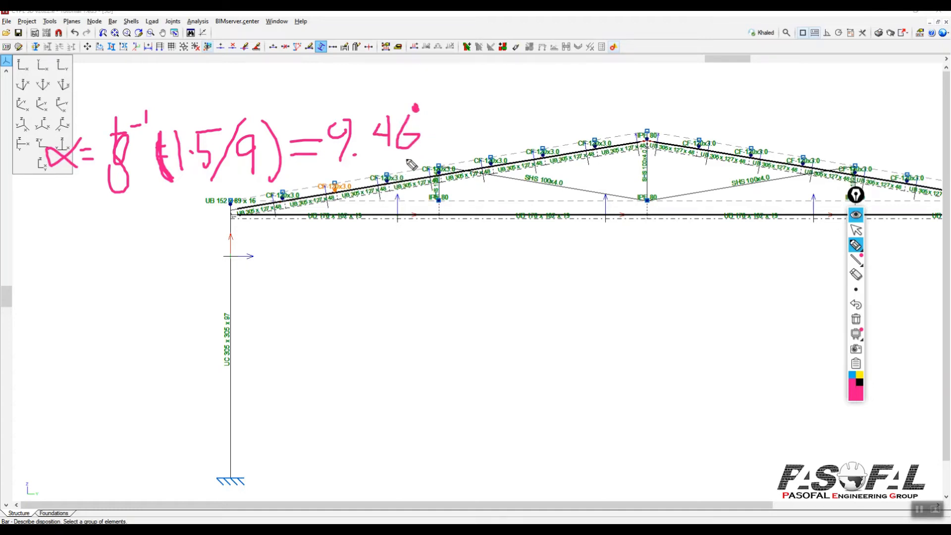
pyautogui.click(856, 319)
pyautogui.click(856, 215)
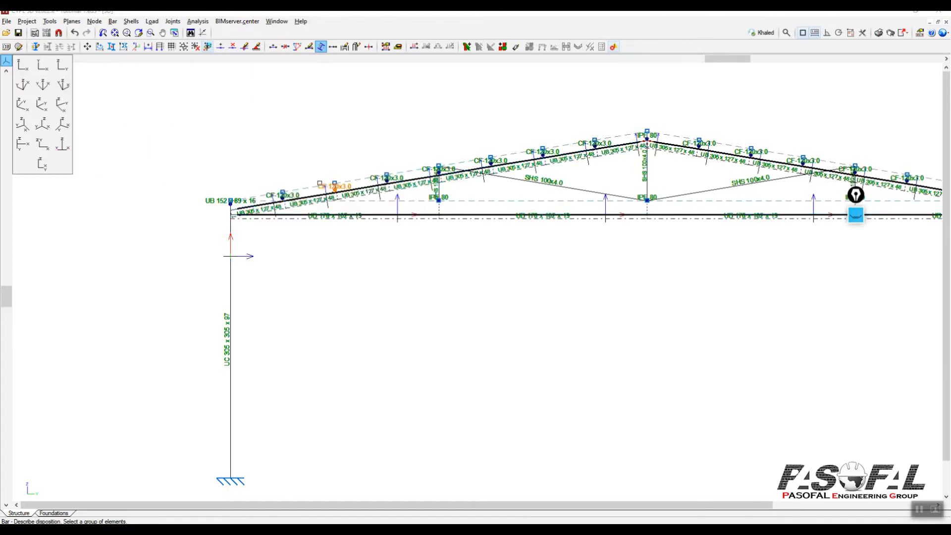
# Step: Give the selected left-slope purlin a user-defined rotation angle of 9.46 degrees
pyautogui.click(115, 23)
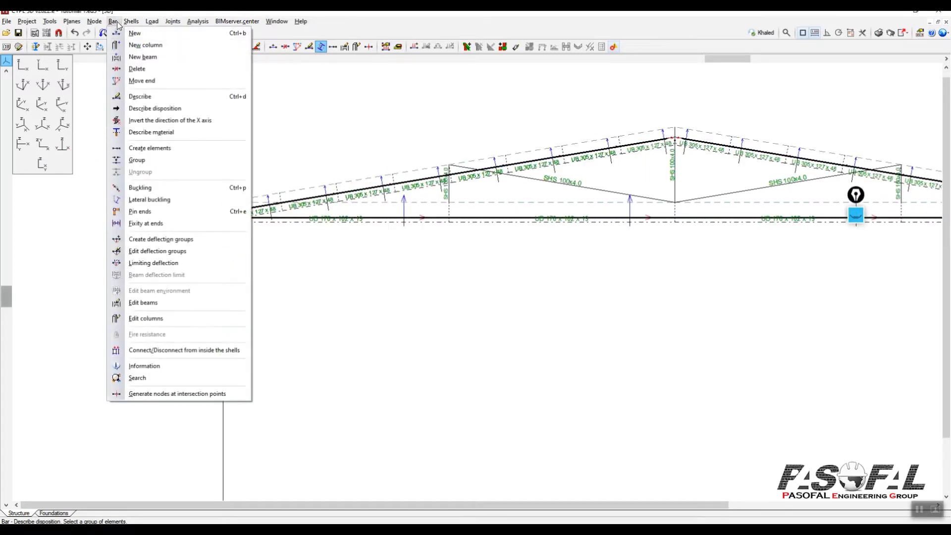
pyautogui.click(439, 25)
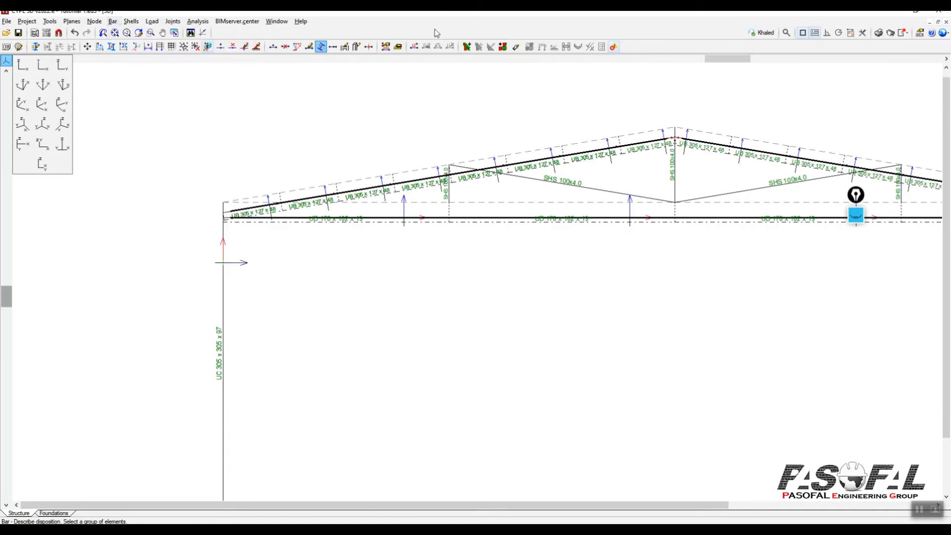
pyautogui.scroll(1, 329, 204)
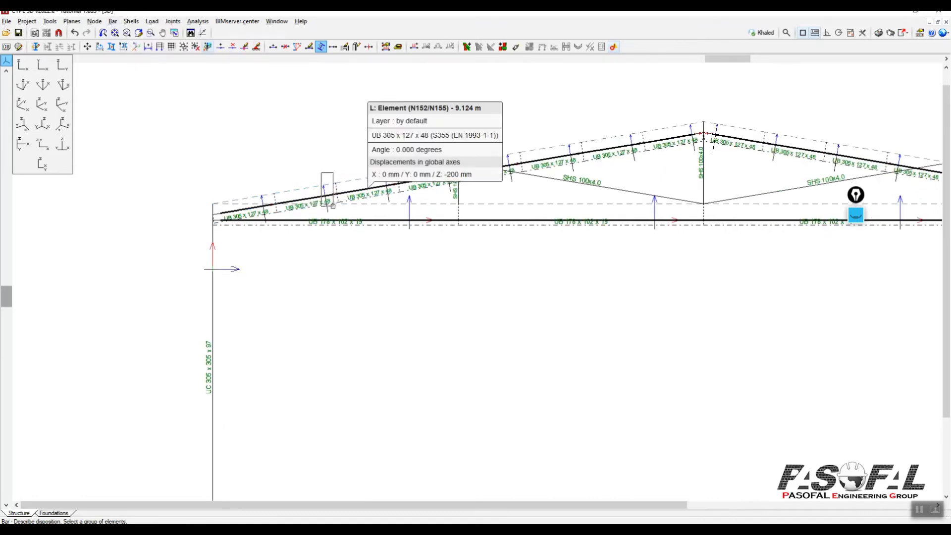
pyautogui.scroll(3, 339, 171)
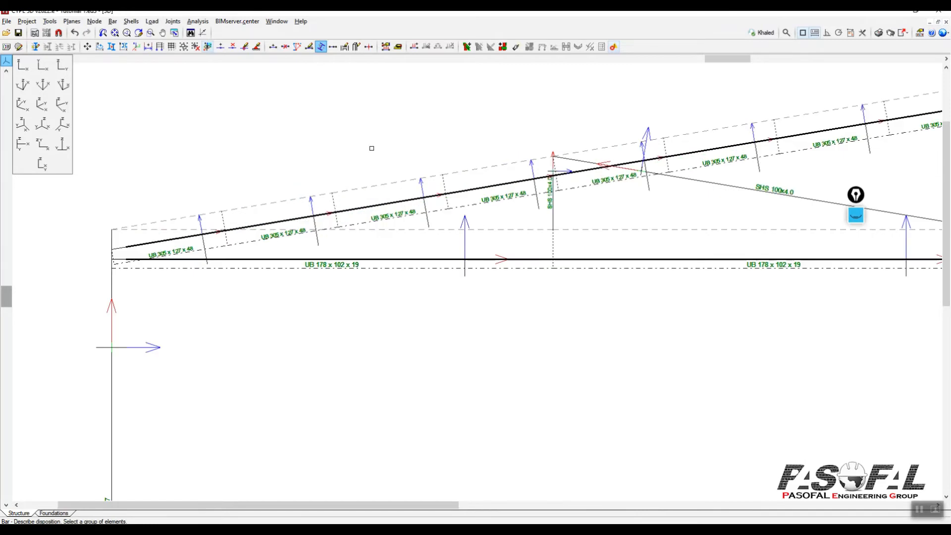
pyautogui.rightClick(423, 110)
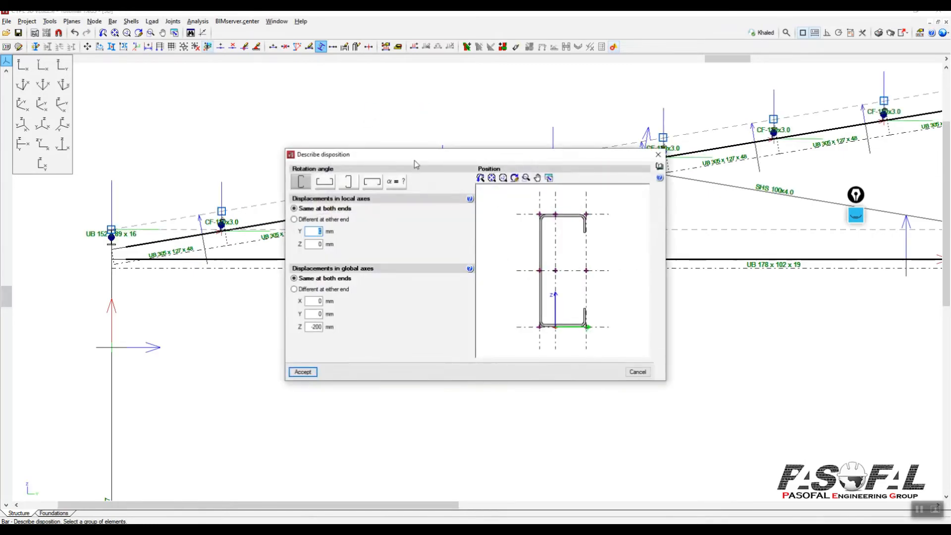
pyautogui.moveTo(410, 155); pyautogui.dragTo(436, 151)
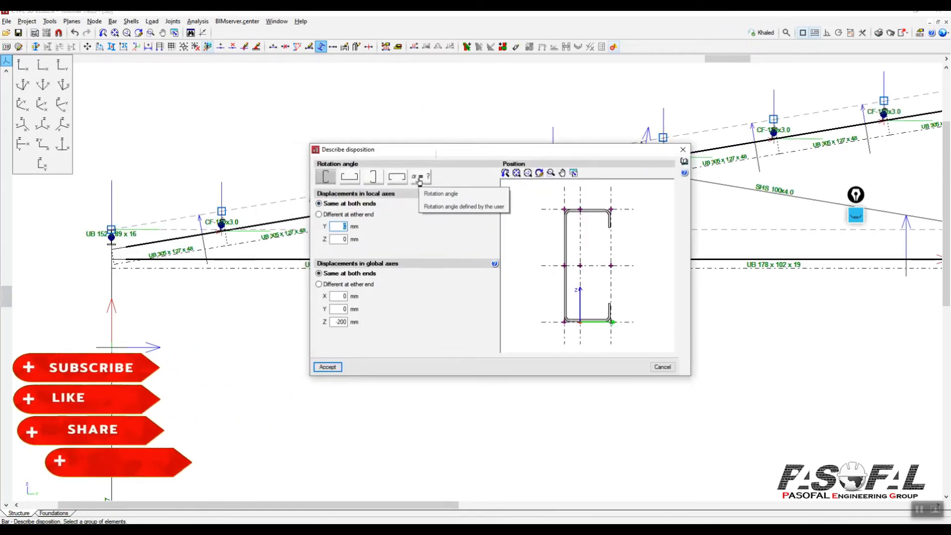
pyautogui.click(418, 179)
pyautogui.click(464, 177)
pyautogui.write('9.46')
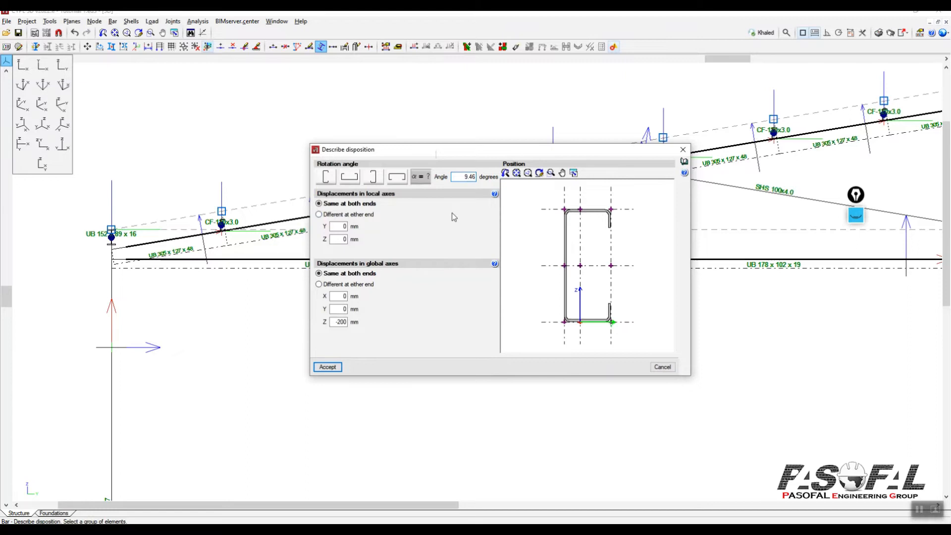
pyautogui.press('Tab')
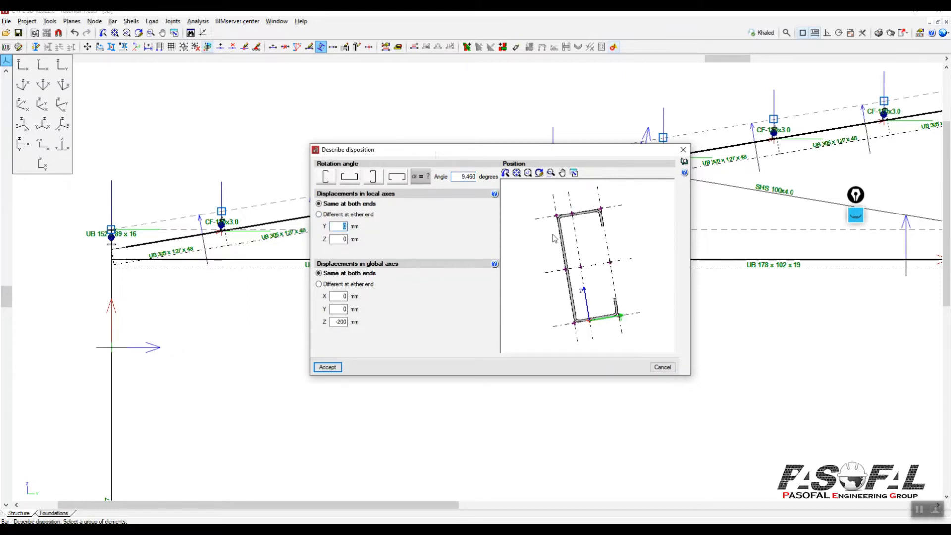
pyautogui.click(340, 368)
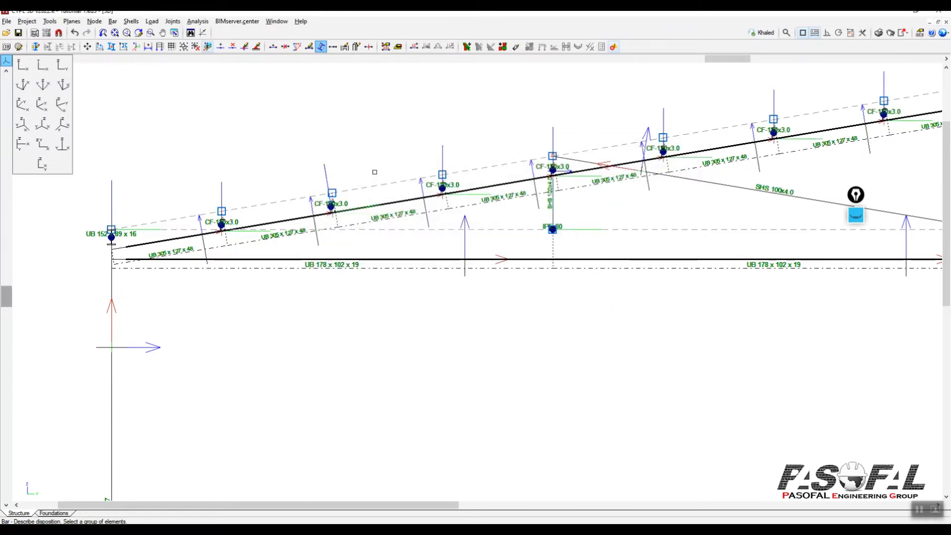
# Step: Check the rotated purlin in close-up, then select the remaining left-slope purlins and set their rotation angle to 9.46 degrees
pyautogui.scroll(3, 375, 172)
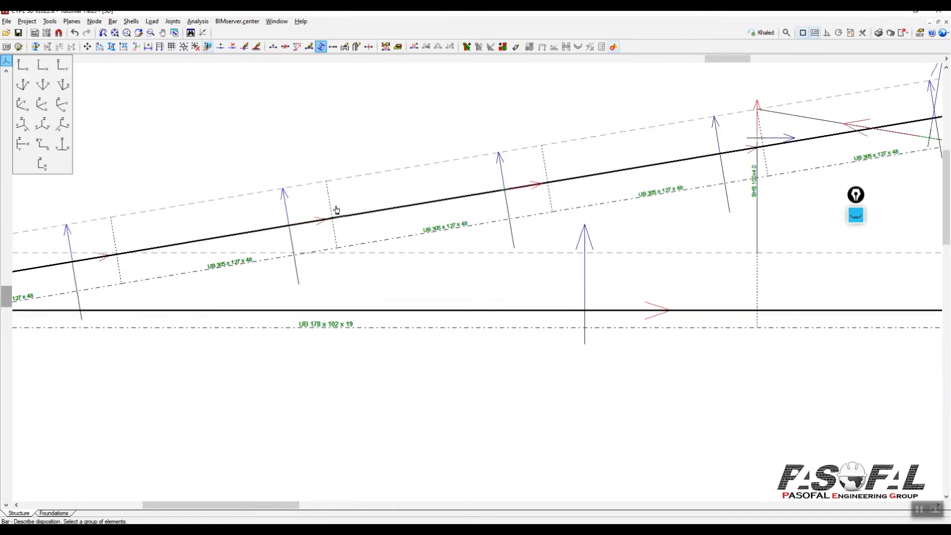
pyautogui.scroll(5, 336, 210)
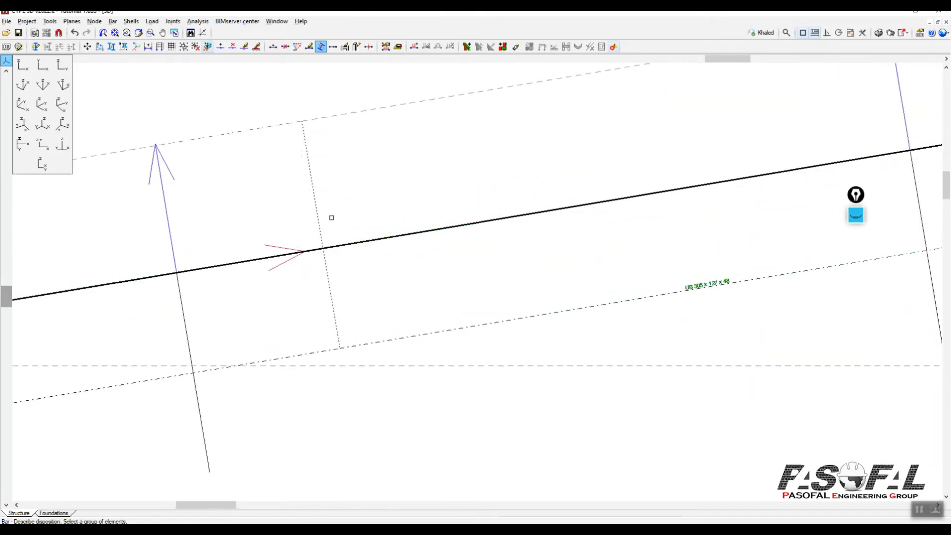
pyautogui.scroll(2, 332, 218)
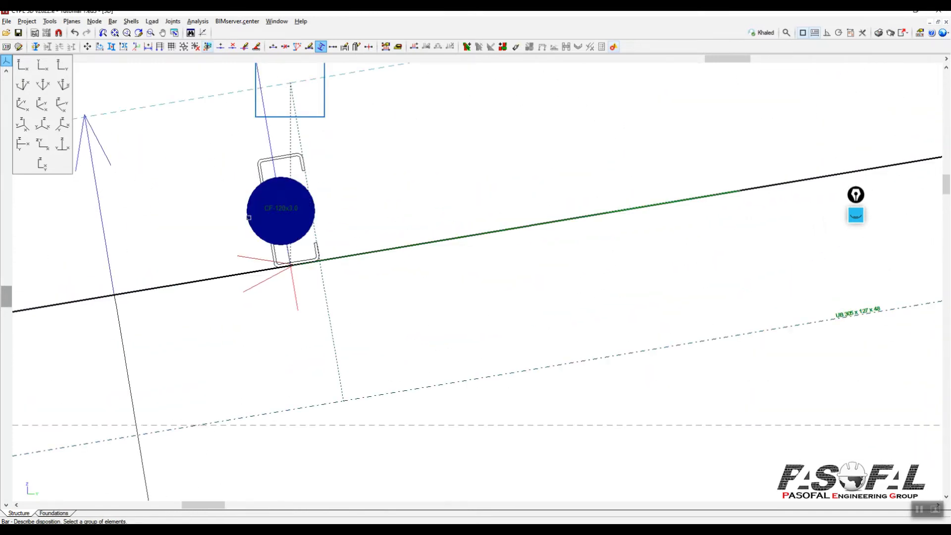
pyautogui.scroll(-8, 475, 178)
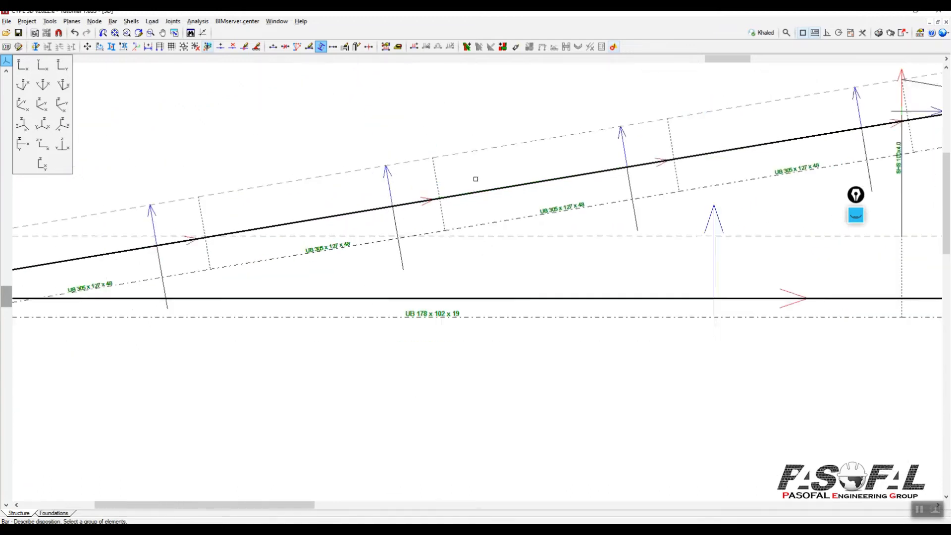
pyautogui.moveTo(265, 180); pyautogui.dragTo(316, 234)
pyautogui.moveTo(561, 136); pyautogui.dragTo(625, 186)
pyautogui.moveTo(706, 108); pyautogui.dragTo(793, 163)
pyautogui.moveTo(600, 120); pyautogui.dragTo(292, 229, button='middle')
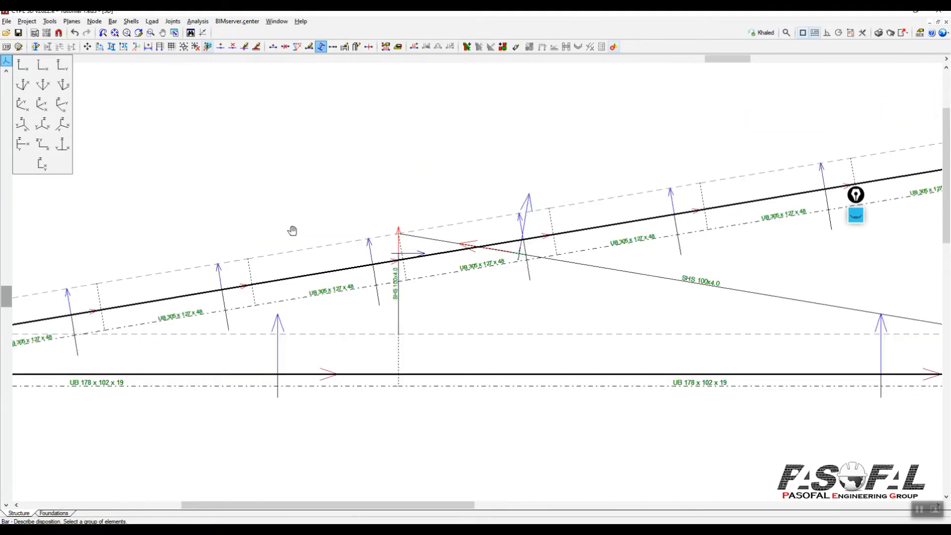
pyautogui.moveTo(478, 205); pyautogui.dragTo(540, 277)
pyautogui.moveTo(620, 180); pyautogui.dragTo(698, 247)
pyautogui.moveTo(768, 160); pyautogui.dragTo(826, 233)
pyautogui.moveTo(760, 128); pyautogui.dragTo(452, 173, button='middle')
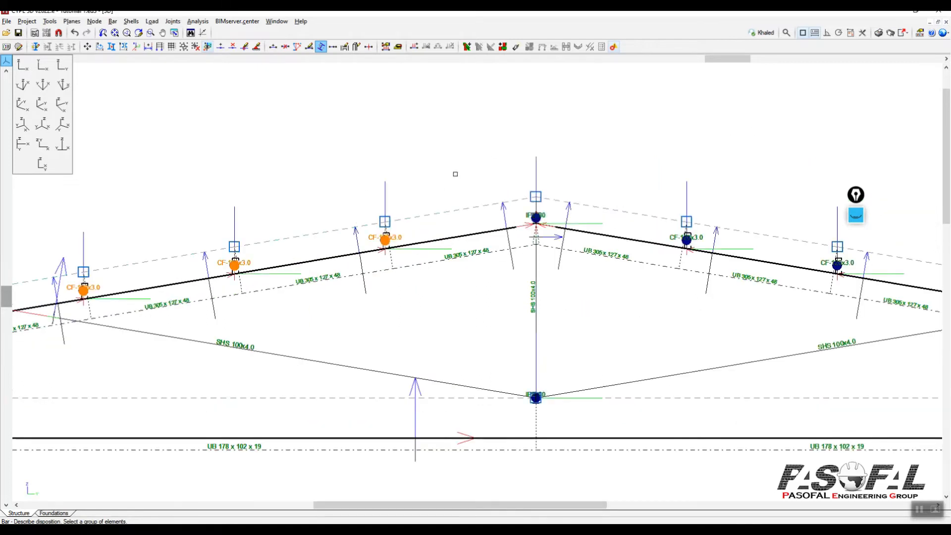
pyautogui.rightClick(589, 136)
pyautogui.click(397, 181)
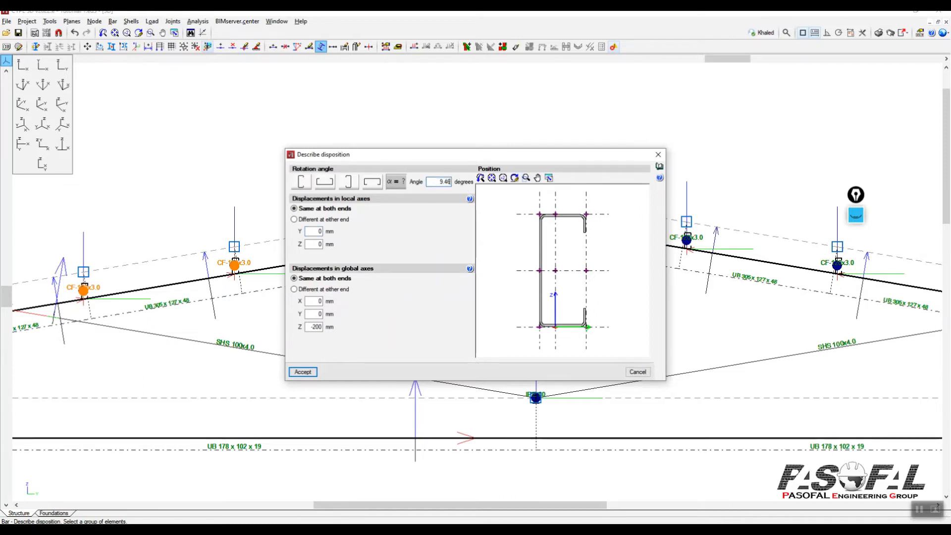
pyautogui.click(305, 373)
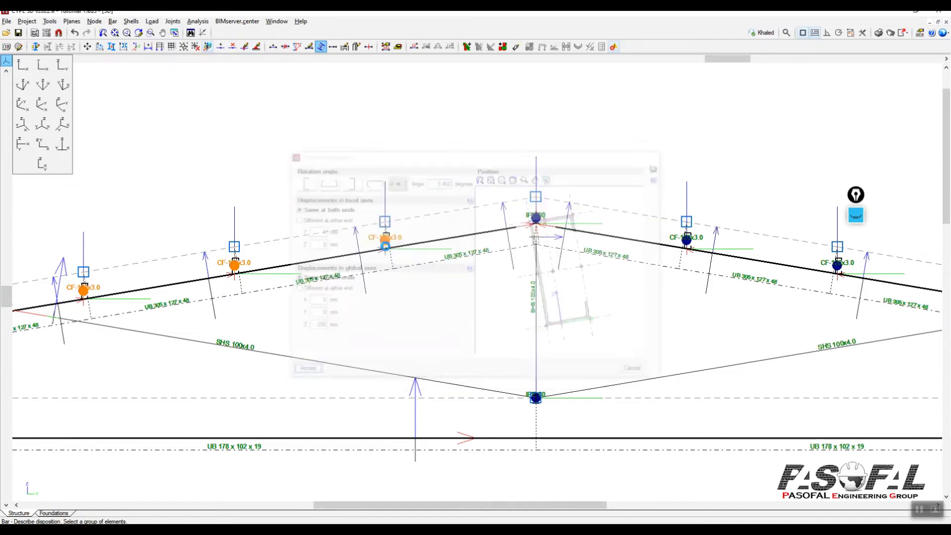
# Step: Select the seven right-slope purlins and give them a user-defined rotation angle of -9.4 degrees
pyautogui.scroll(5, 392, 239)
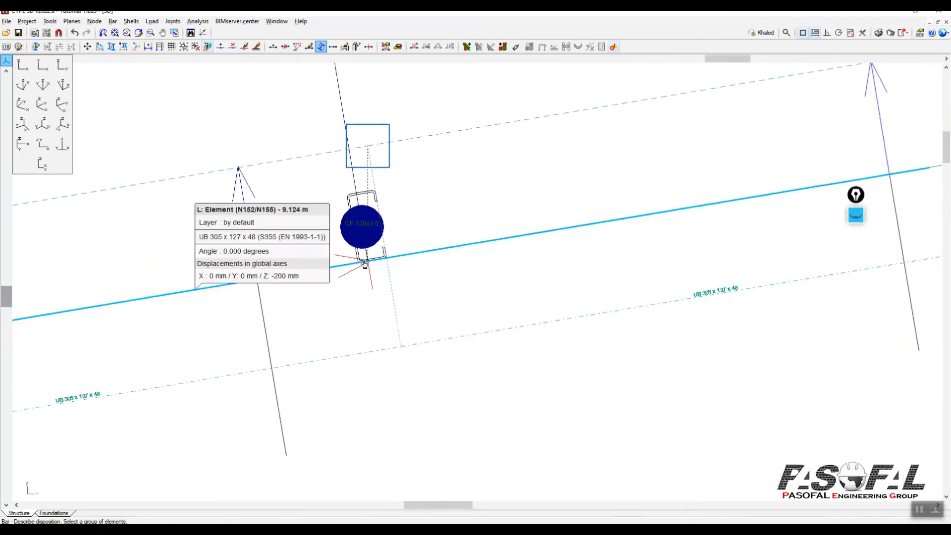
pyautogui.scroll(-5, 397, 230)
pyautogui.scroll(-3, 388, 221)
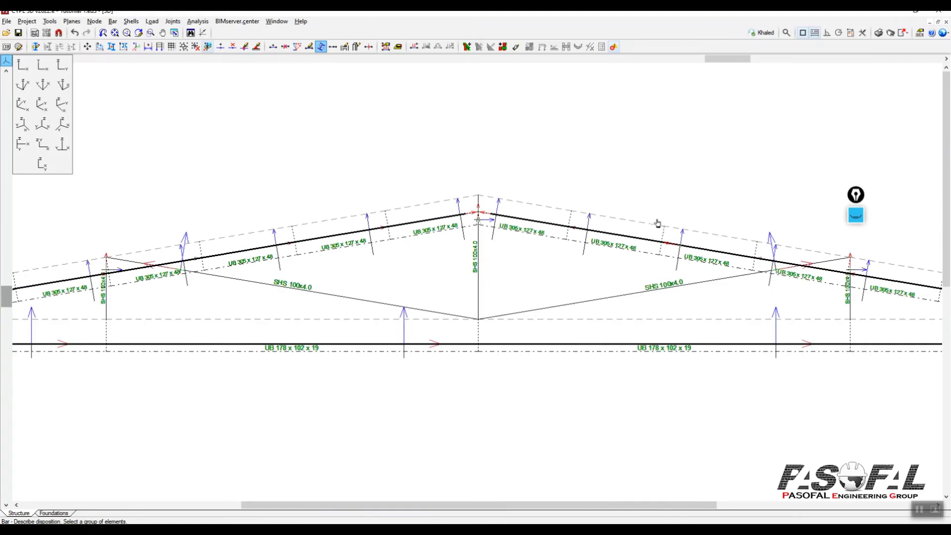
pyautogui.click(572, 221)
pyautogui.click(664, 236)
pyautogui.click(757, 251)
pyautogui.click(850, 266)
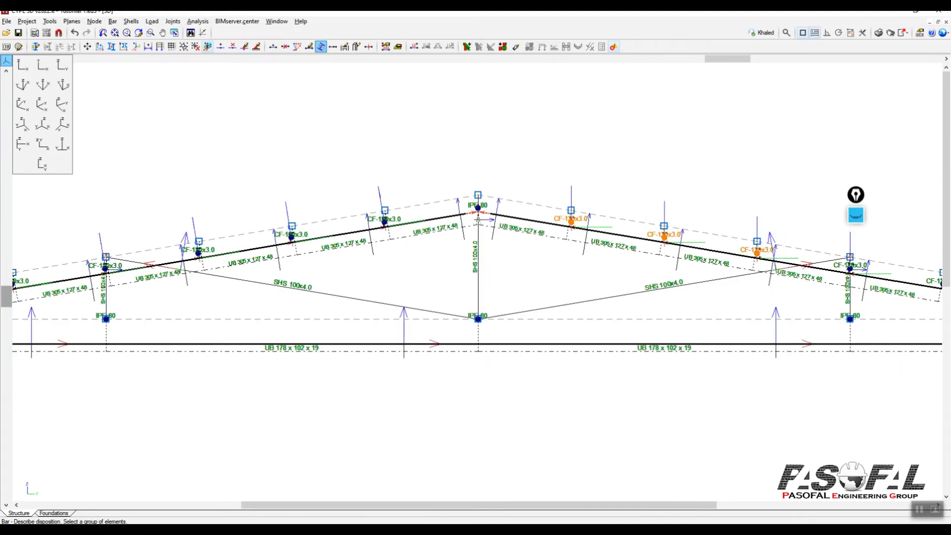
pyautogui.moveTo(563, 195); pyautogui.dragTo(555, 240, button='middle')
pyautogui.click(606, 266)
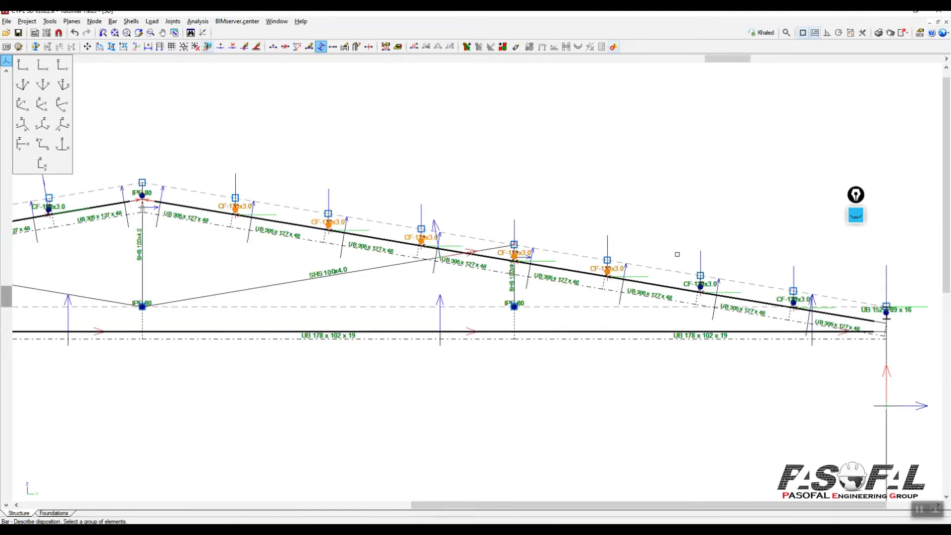
pyautogui.click(700, 279)
pyautogui.click(775, 290)
pyautogui.rightClick(675, 170)
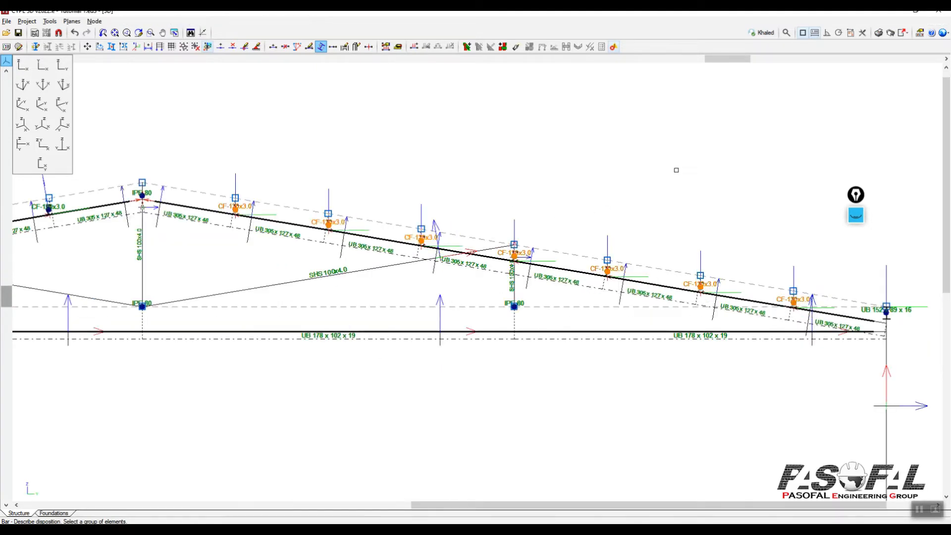
pyautogui.click(389, 187)
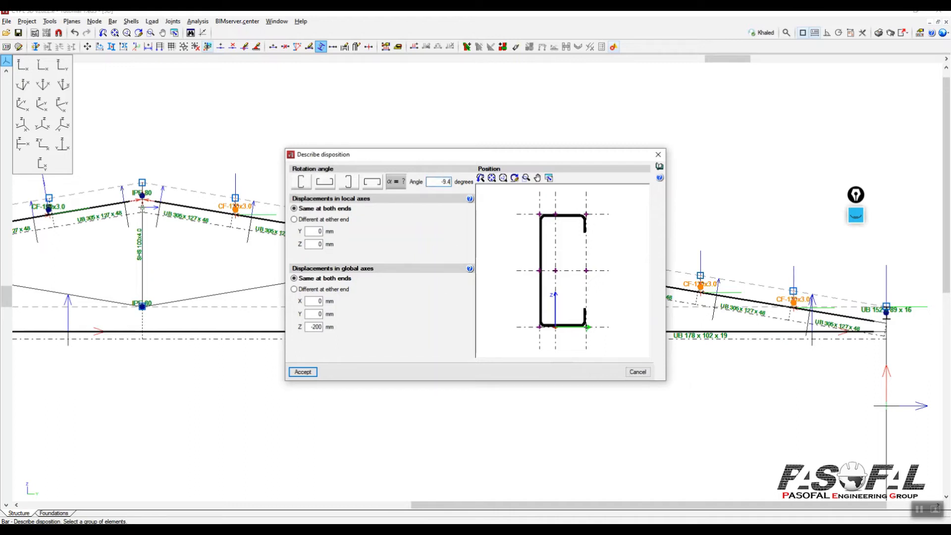
pyautogui.moveTo(591, 157); pyautogui.dragTo(430, 121)
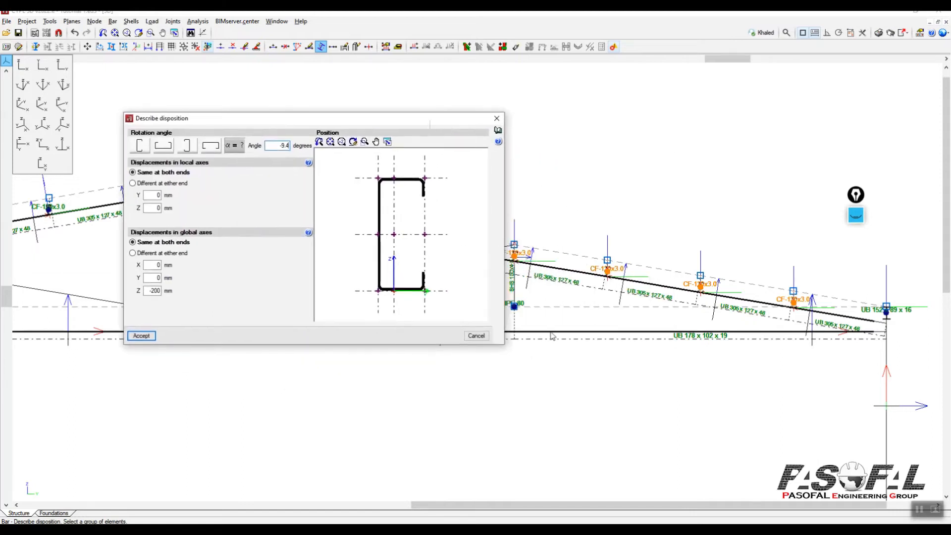
# Step: Sketch the purlin orientations on both slopes and box the angle value in pink, and erase the annotations
pyautogui.click(856, 213)
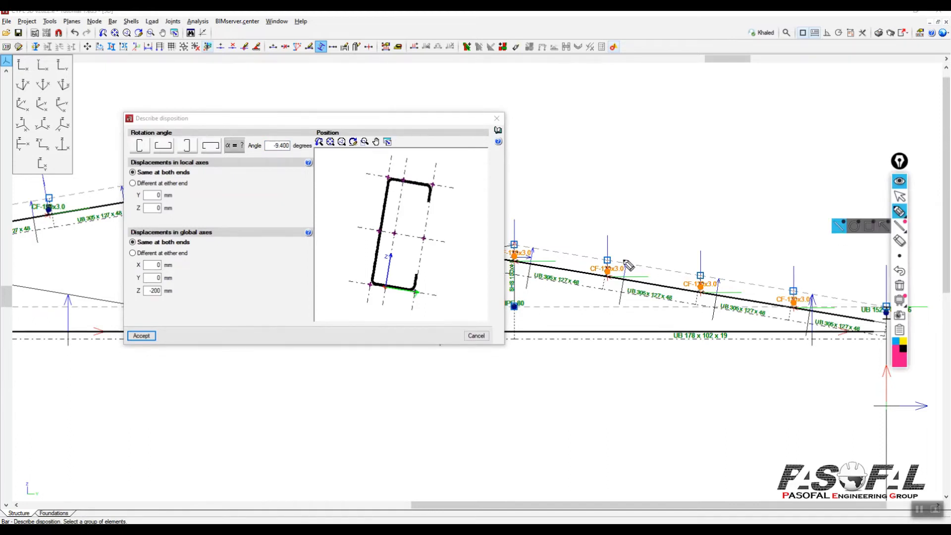
pyautogui.moveTo(640, 260); pyautogui.dragTo(626, 275)
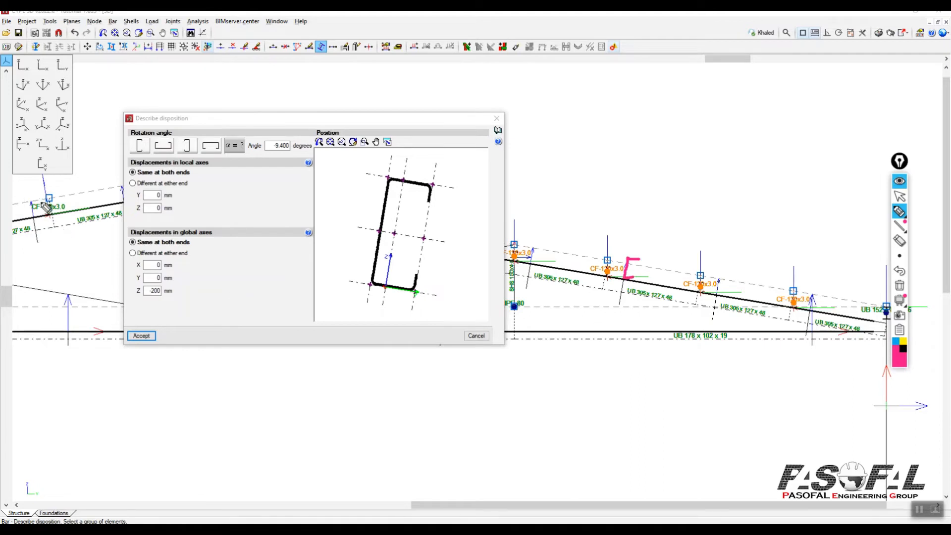
pyautogui.moveTo(48, 198); pyautogui.dragTo(39, 214)
pyautogui.moveTo(95, 165)
pyautogui.mouseDown()
pyautogui.moveTo(62, 198)
pyautogui.moveTo(78, 197)
pyautogui.mouseUp()
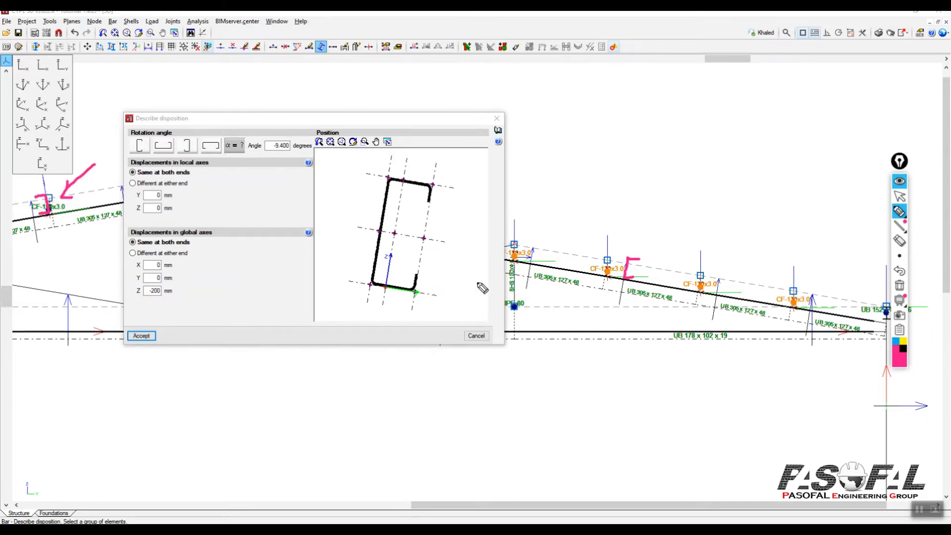
pyautogui.moveTo(643, 251); pyautogui.dragTo(668, 223)
pyautogui.moveTo(276, 135)
pyautogui.mouseDown()
pyautogui.moveTo(269, 159)
pyautogui.moveTo(295, 141)
pyautogui.moveTo(276, 134)
pyautogui.mouseUp()
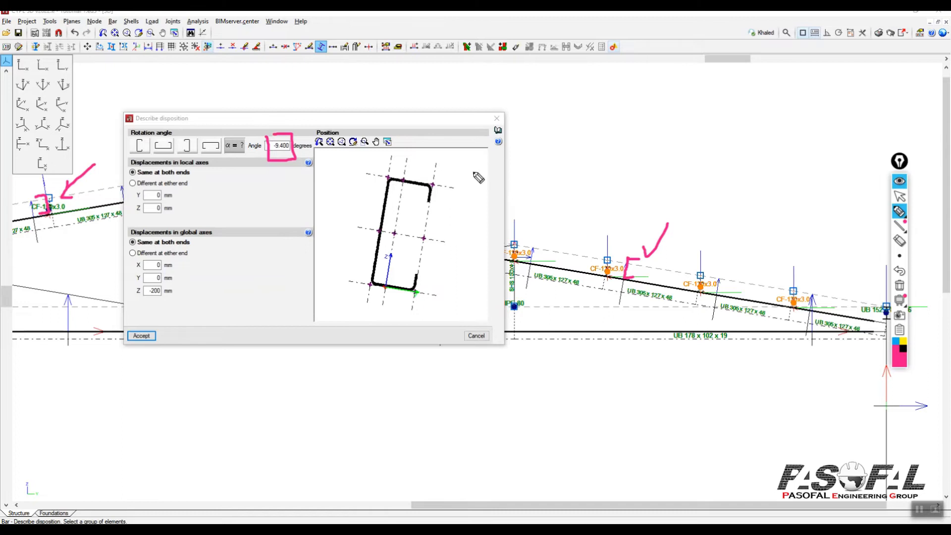
pyautogui.click(899, 285)
pyautogui.click(900, 196)
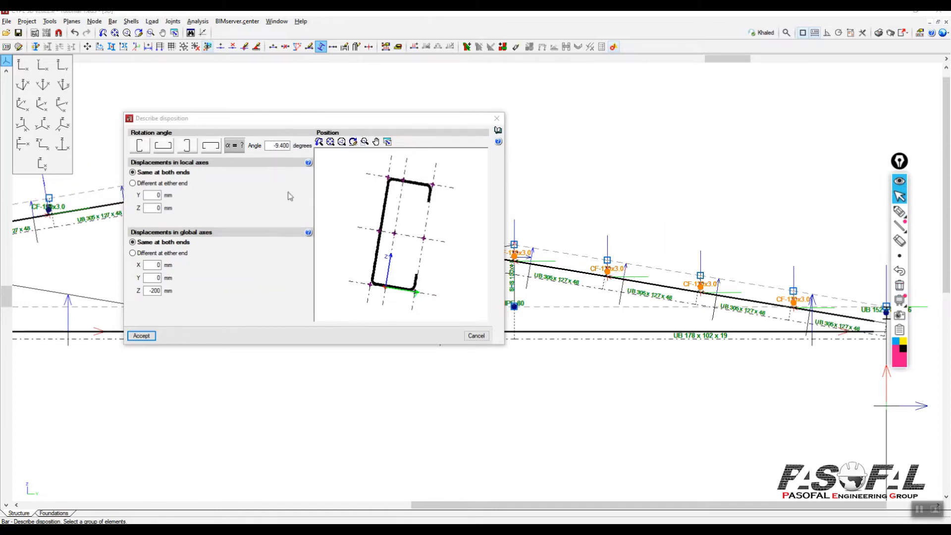
# Step: Set the right-slope purlins' rotation angle to -9.46 degrees and accept the disposition
pyautogui.click(283, 145)
pyautogui.write('6')
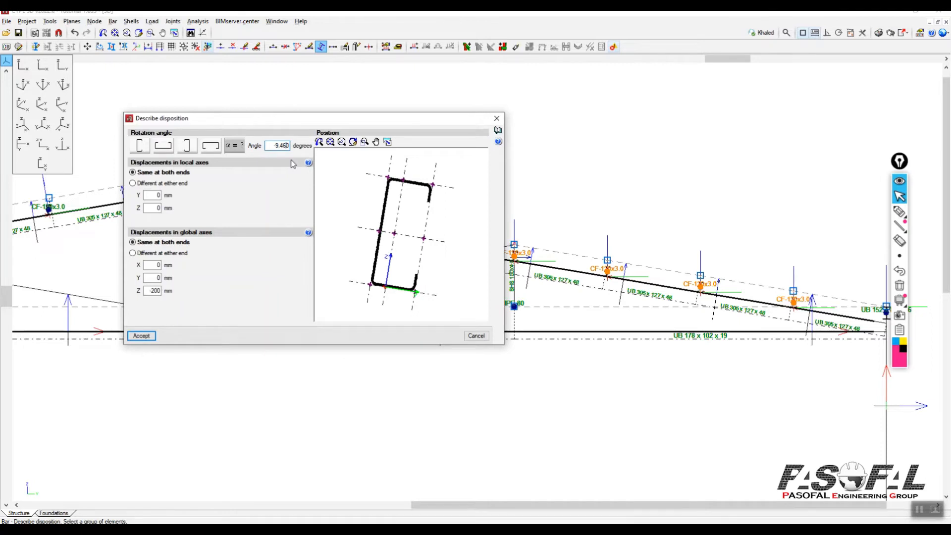
pyautogui.click(142, 336)
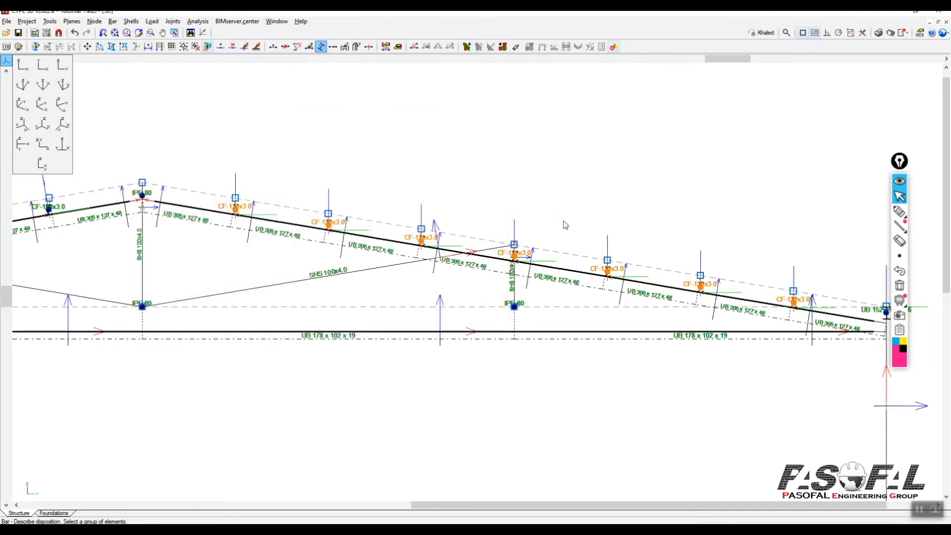
# Step: Examine in close-up how the purlins sit on the rafters of both roof slopes
pyautogui.scroll(4, 527, 253)
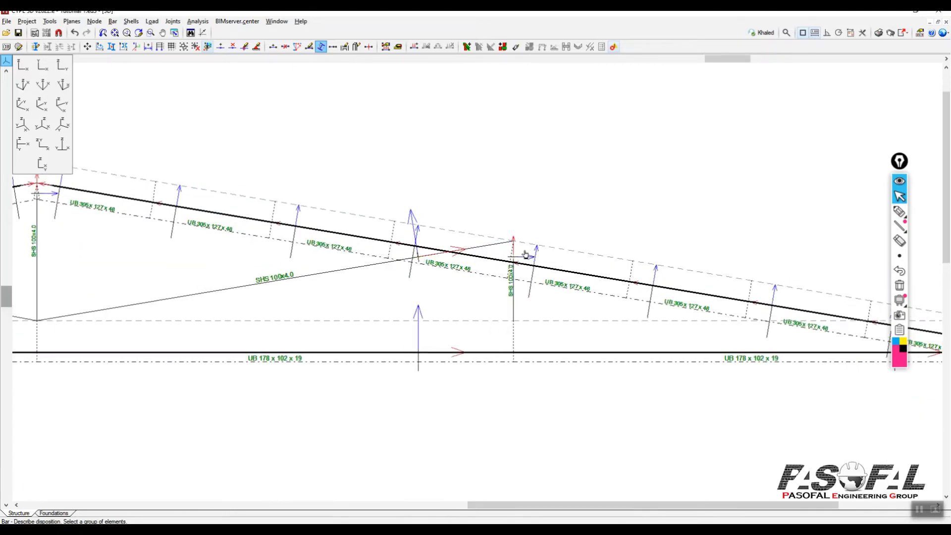
pyautogui.scroll(4, 527, 253)
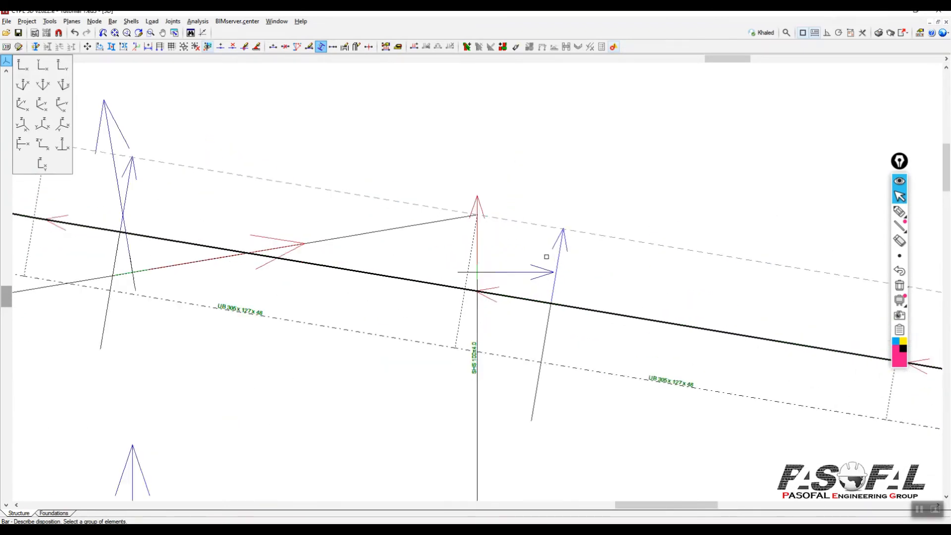
pyautogui.scroll(-5, 648, 175)
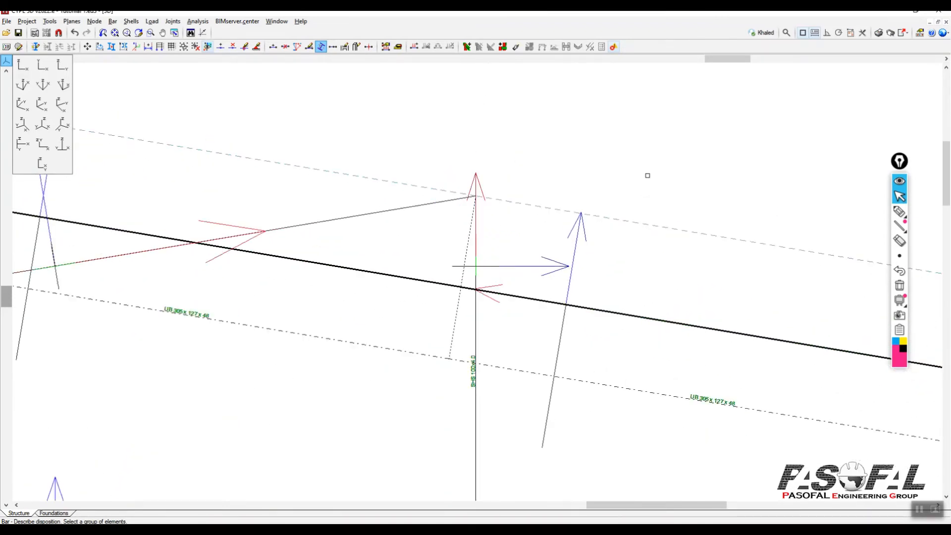
pyautogui.scroll(-3, 647, 175)
pyautogui.scroll(-2, 647, 175)
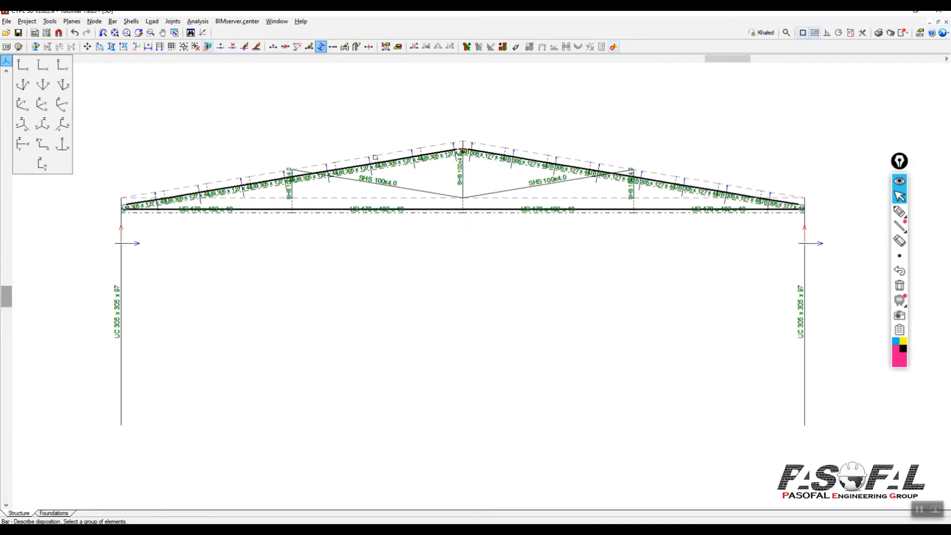
pyautogui.scroll(3, 376, 158)
pyautogui.scroll(5, 384, 178)
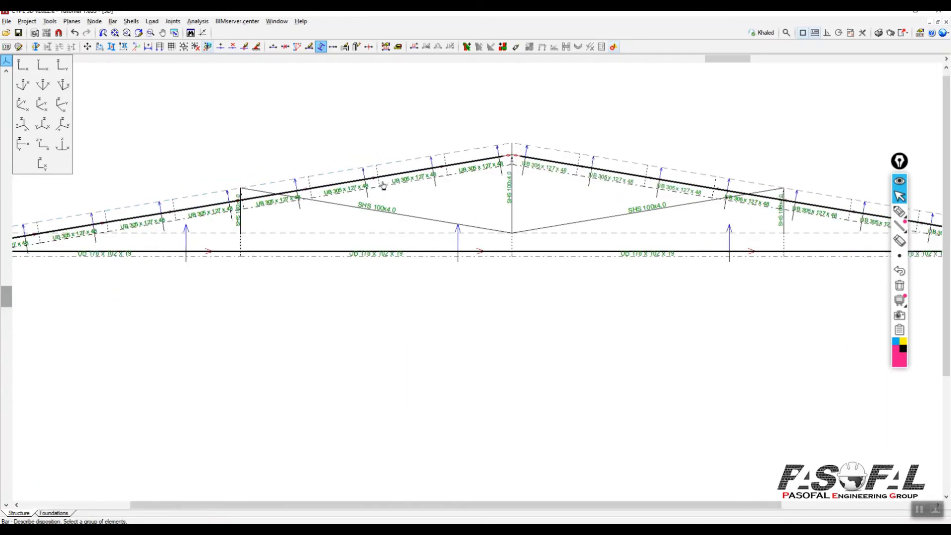
pyautogui.scroll(5, 386, 171)
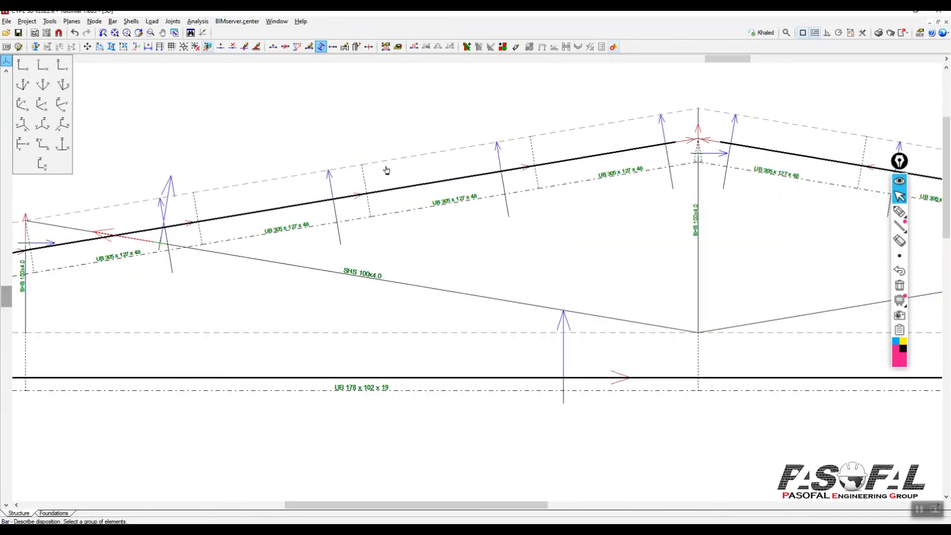
pyautogui.scroll(1, 381, 174)
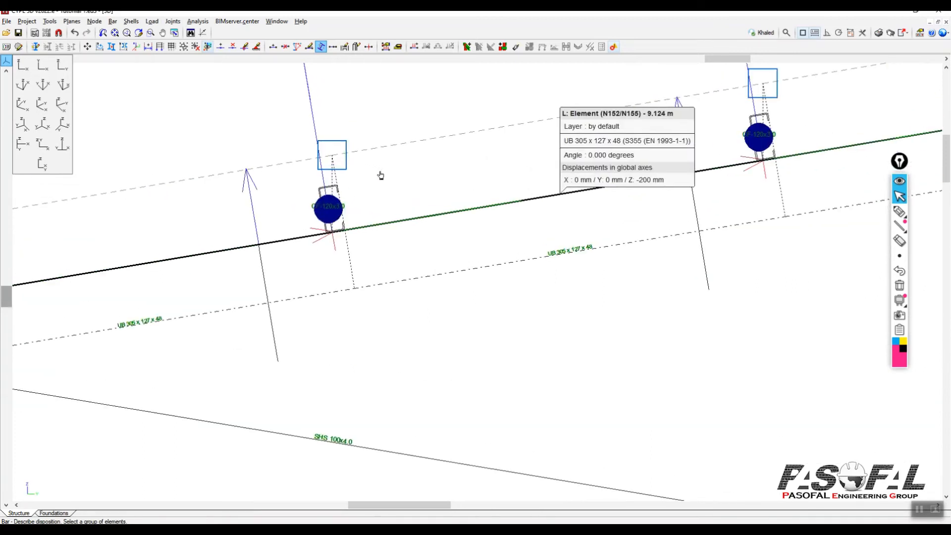
# Step: Trace a left-slope purlin's C-section in pink and erase the marking
pyautogui.click(899, 212)
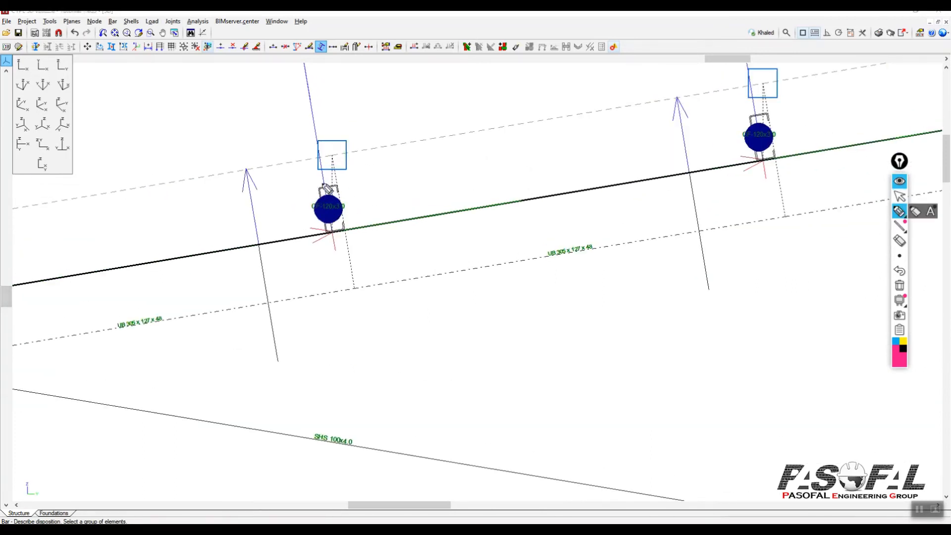
pyautogui.moveTo(317, 187)
pyautogui.mouseDown()
pyautogui.moveTo(337, 185)
pyautogui.moveTo(342, 229)
pyautogui.moveTo(326, 230)
pyautogui.mouseUp()
pyautogui.click(900, 285)
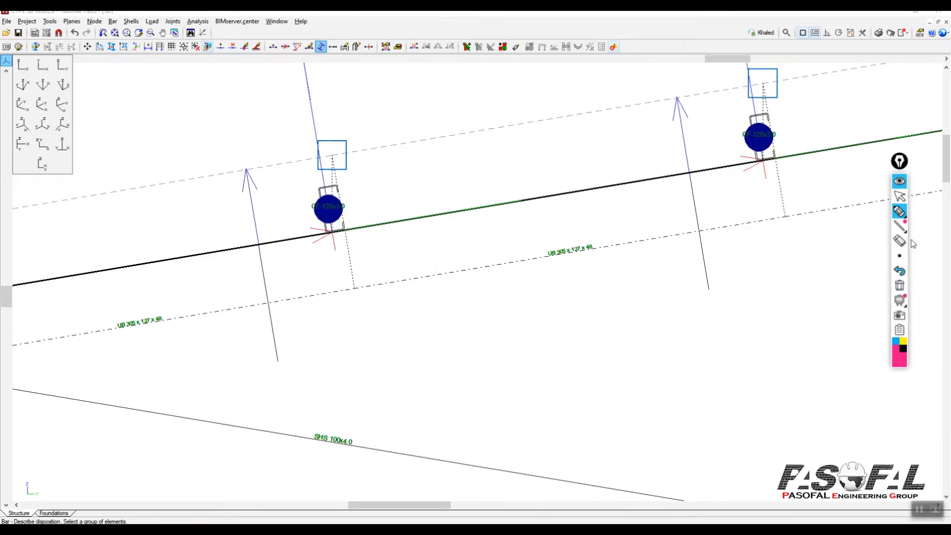
pyautogui.click(899, 196)
# Step: Select all seven left-slope purlins and open their disposition settings
pyautogui.scroll(-5, 192, 80)
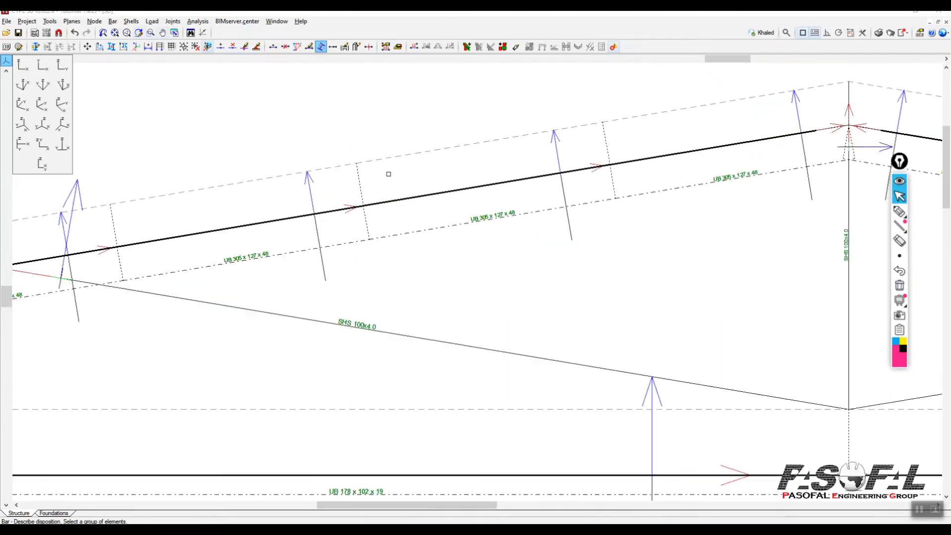
pyautogui.click(113, 21)
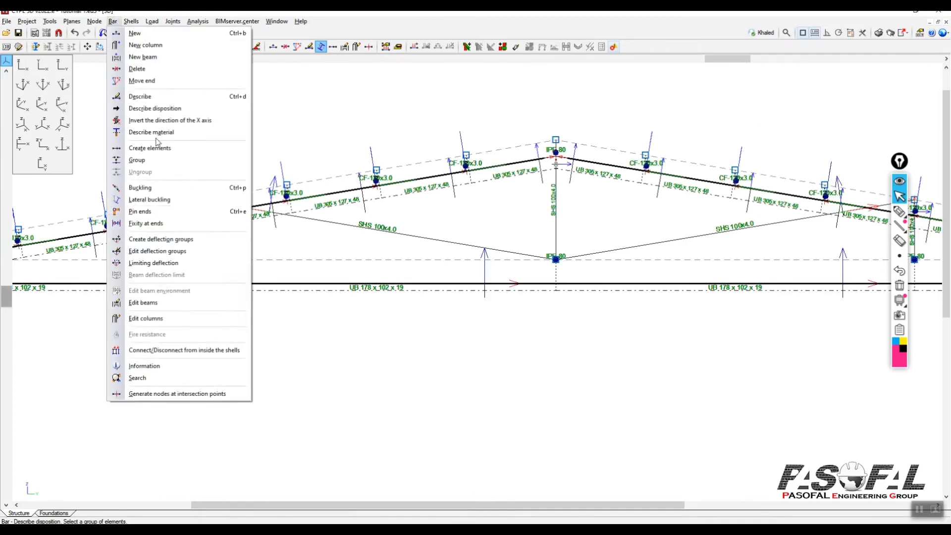
pyautogui.click(181, 112)
pyautogui.click(481, 189)
pyautogui.click(398, 206)
pyautogui.click(283, 193)
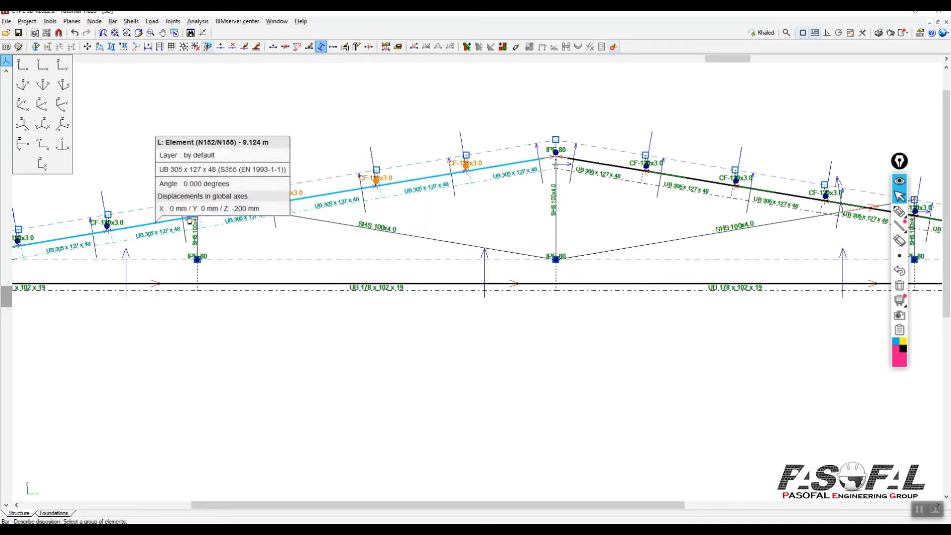
pyautogui.click(198, 207)
pyautogui.click(109, 223)
pyautogui.moveTo(261, 234); pyautogui.dragTo(521, 237, button='middle')
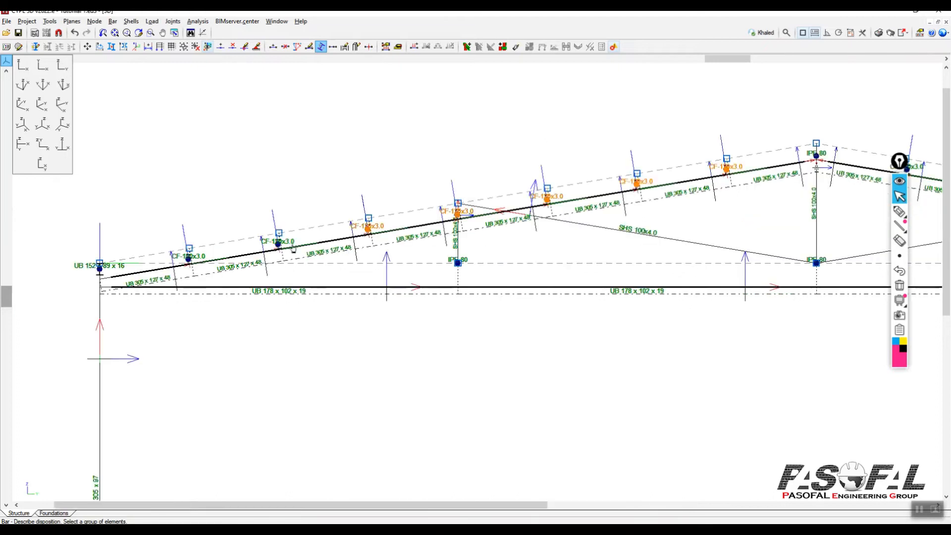
pyautogui.click(276, 238)
pyautogui.click(187, 250)
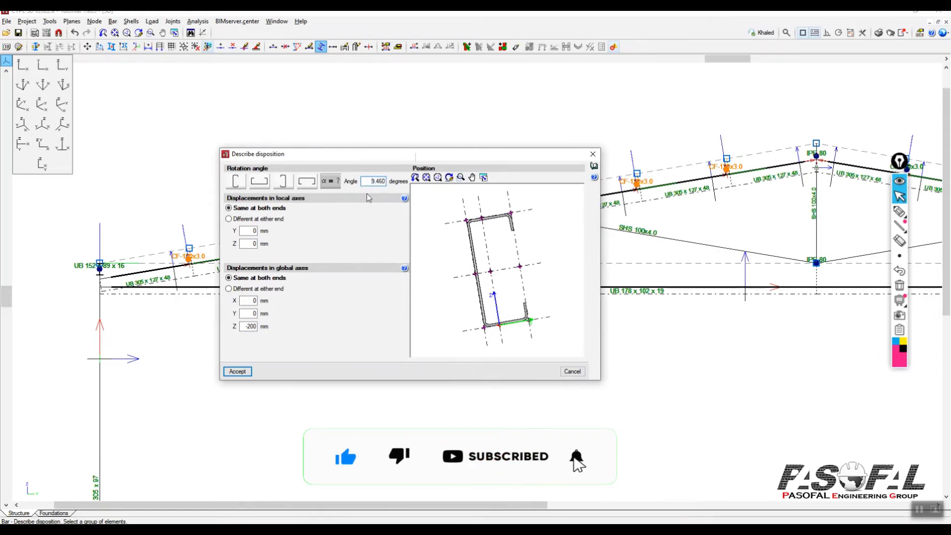
pyautogui.write('8')
pyautogui.press('Return')
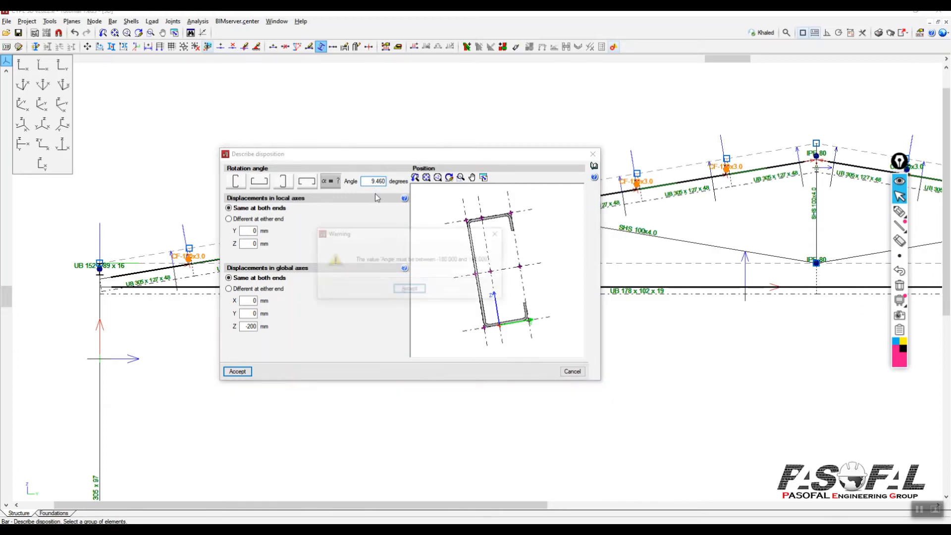
pyautogui.click(418, 291)
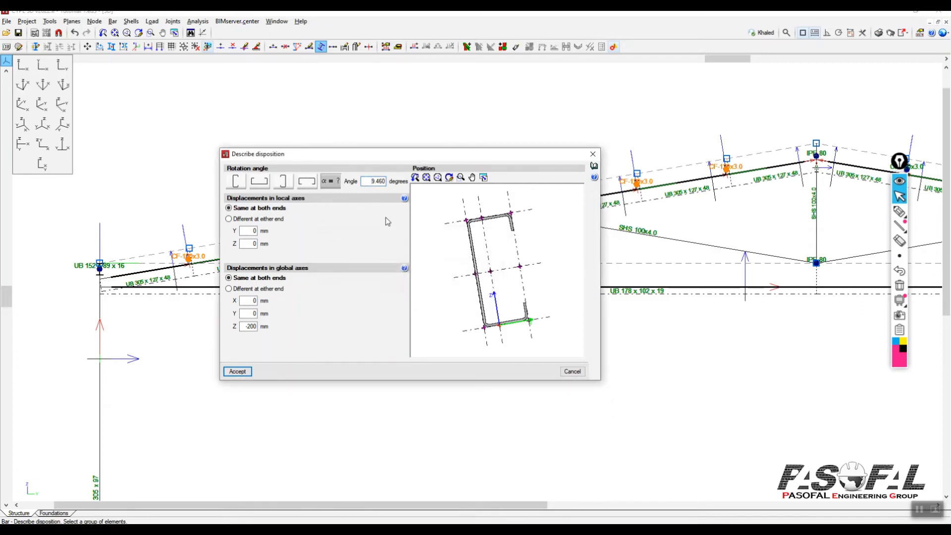
# Step: Try rotation angles of 0 and 180 degrees on the left-slope purlins' section preview
pyautogui.moveTo(402, 159); pyautogui.dragTo(428, 155)
pyautogui.doubleClick(390, 177)
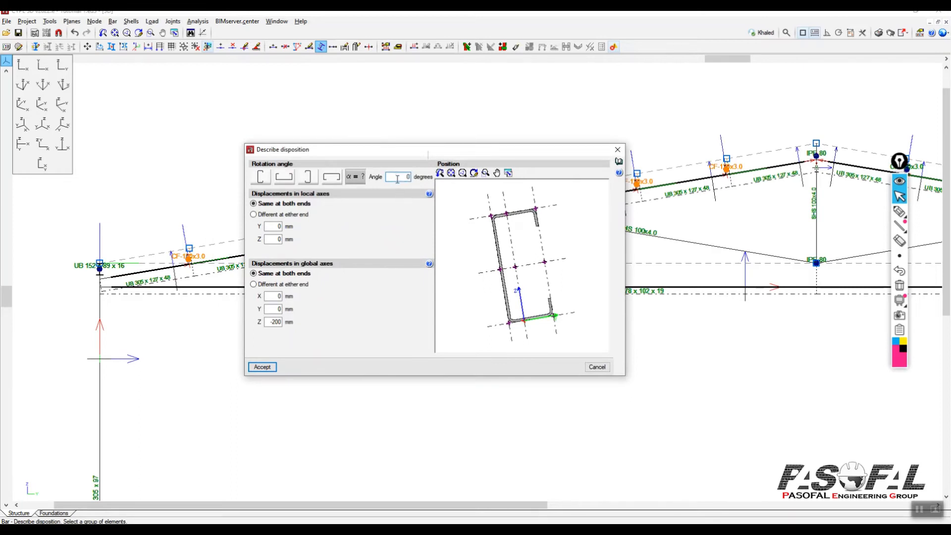
pyautogui.write('0')
pyautogui.press('Tab')
pyautogui.hotkey('shift', 'Tab')
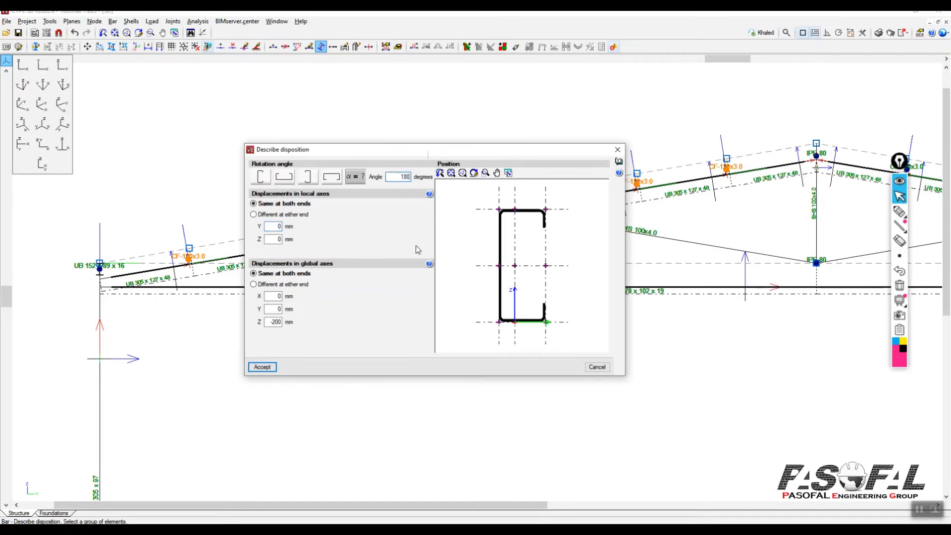
pyautogui.write('180')
pyautogui.press('Tab')
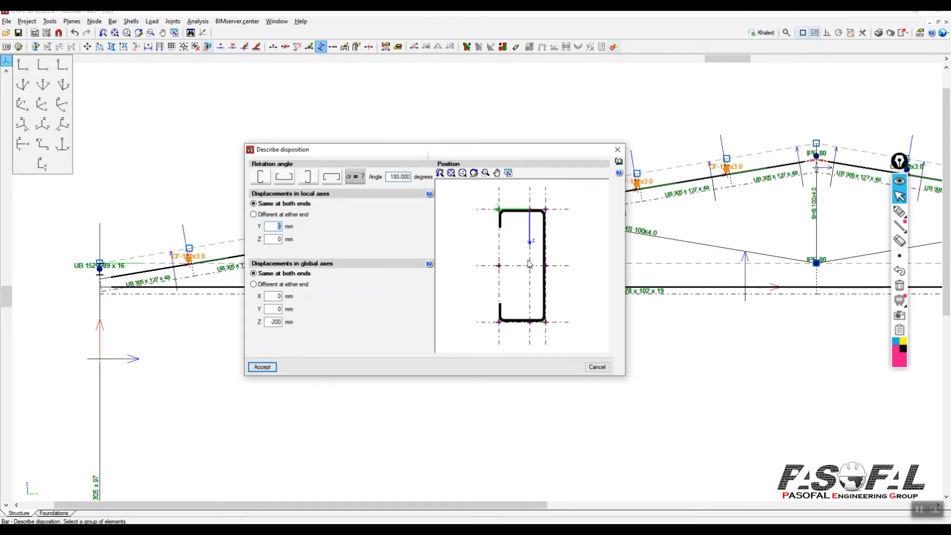
# Step: Set the left-slope purlins' rotation angle to -170.53 degrees, anchor the section at its lower flange's middle point, and apply the disposition
pyautogui.click(392, 176)
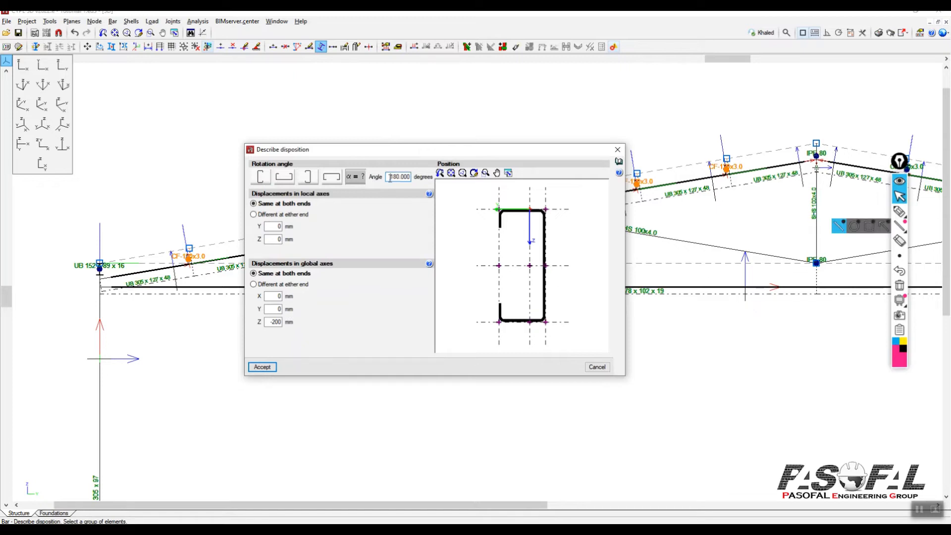
pyautogui.moveTo(390, 178); pyautogui.dragTo(415, 176)
pyautogui.write('170.53')
pyautogui.press('Tab')
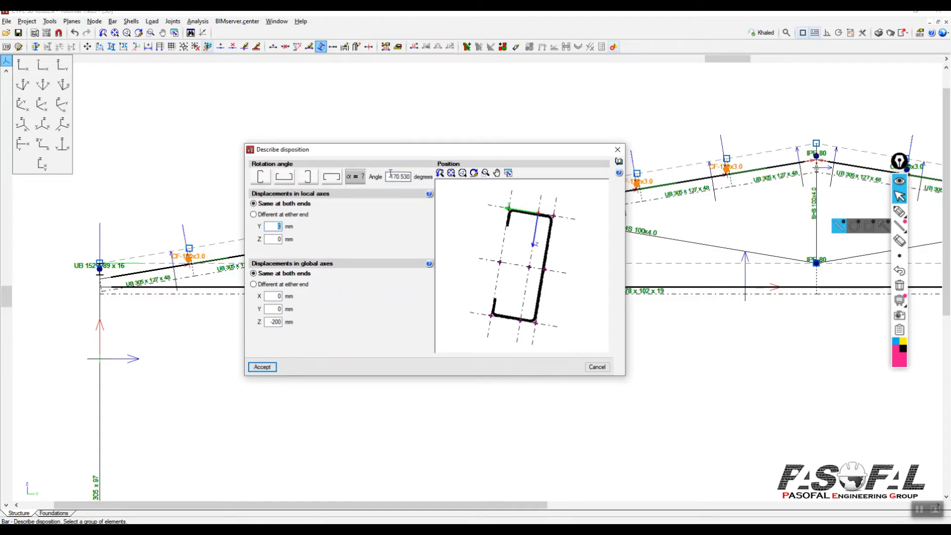
pyautogui.press('Tab')
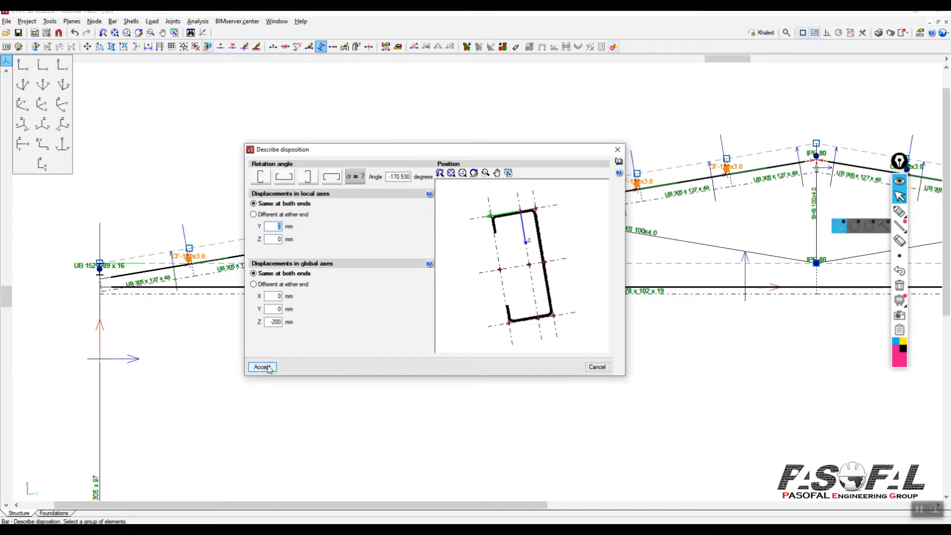
pyautogui.click(538, 327)
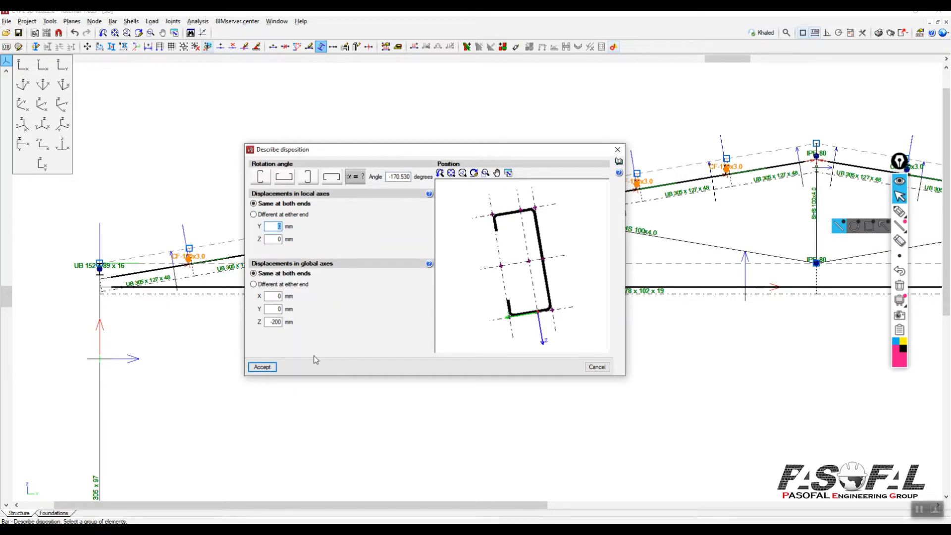
pyautogui.click(262, 367)
# Step: Inspect how the left-slope purlins sit on the rafter in elevation and generate a 3D view of the complete structure
pyautogui.scroll(5, 484, 180)
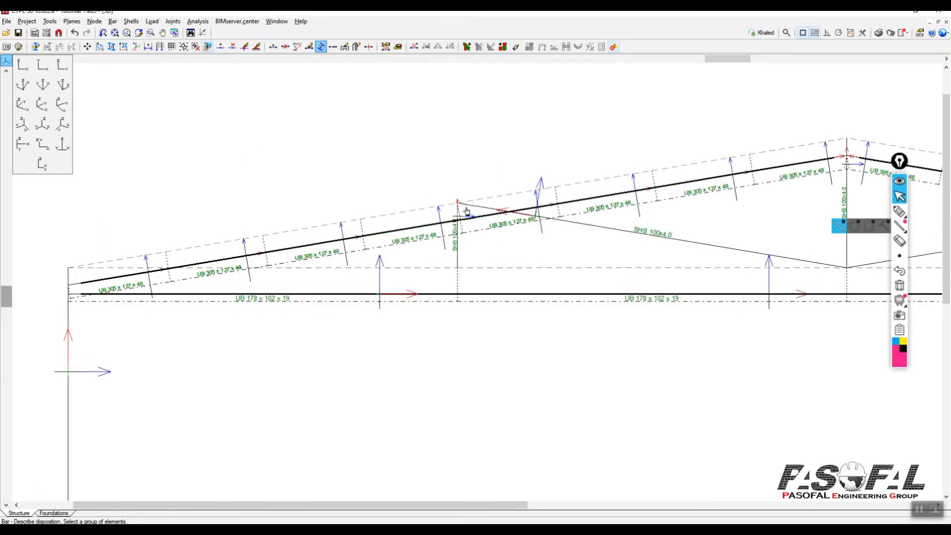
pyautogui.scroll(4, 468, 218)
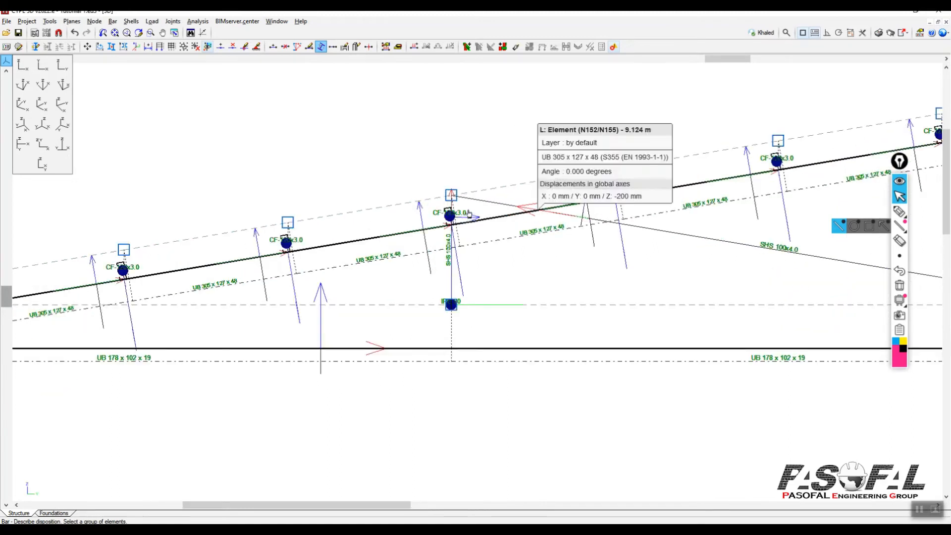
pyautogui.scroll(4, 454, 222)
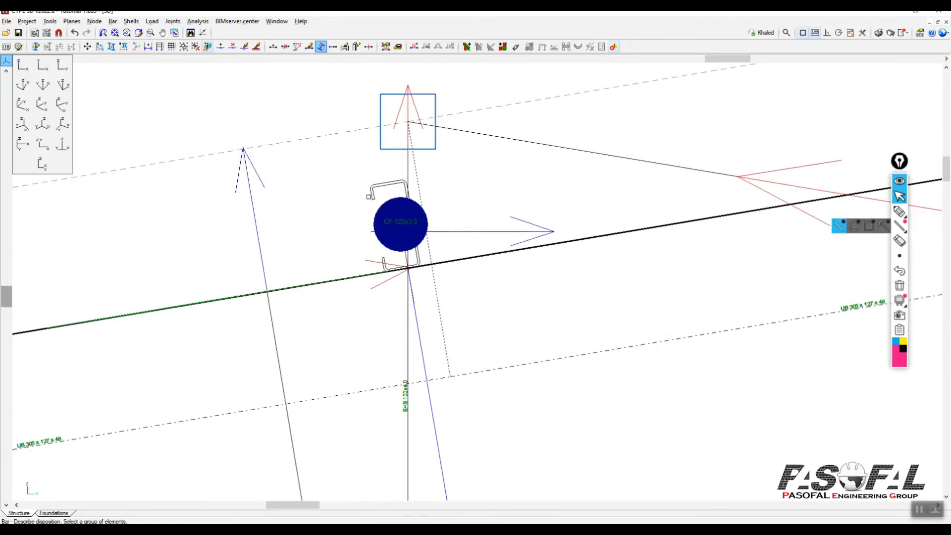
pyautogui.scroll(-5, 416, 254)
pyautogui.click(50, 21)
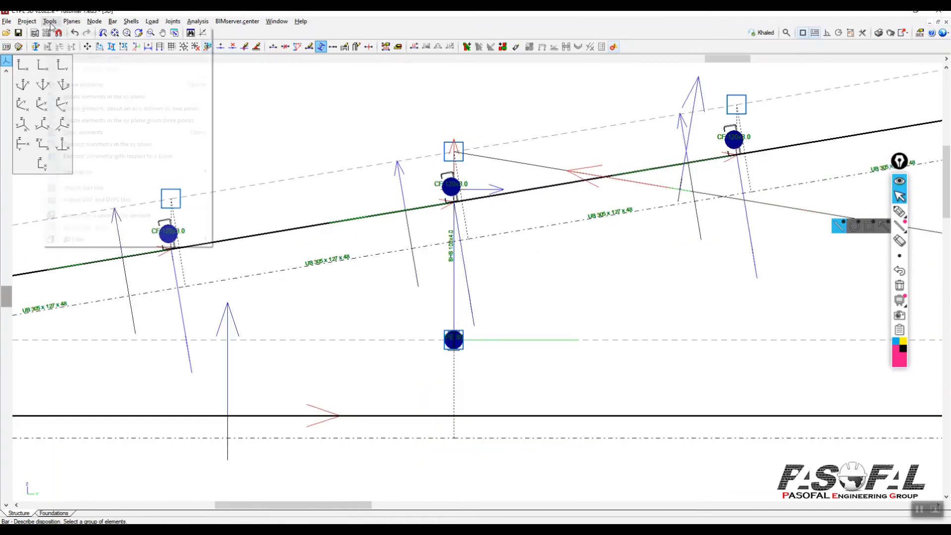
pyautogui.moveTo(85, 240)
pyautogui.click(248, 239)
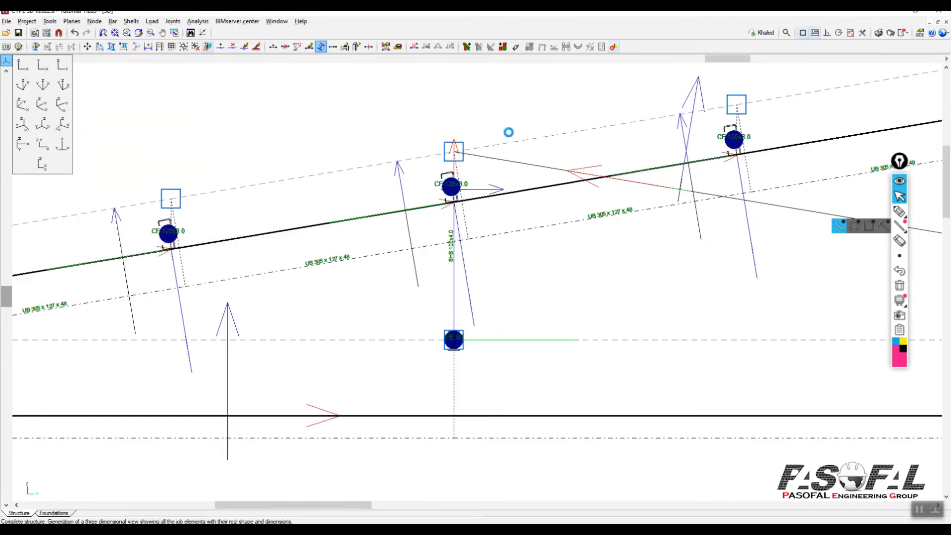
# Step: Examine the 3D model around the rafters, purlins, truss posts and the longitudinal bars at bottom chord level
pyautogui.scroll(6, 498, 195)
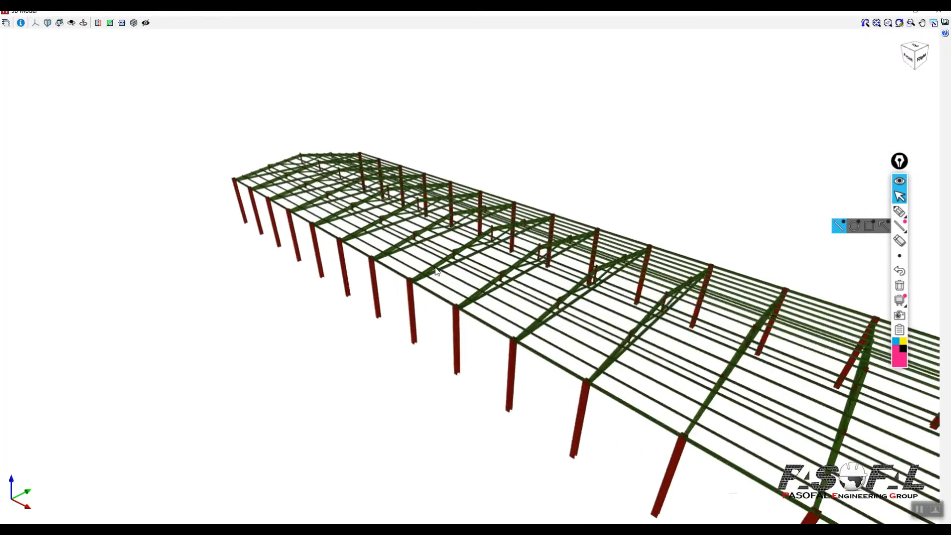
pyautogui.scroll(5, 420, 274)
pyautogui.scroll(-4, 441, 263)
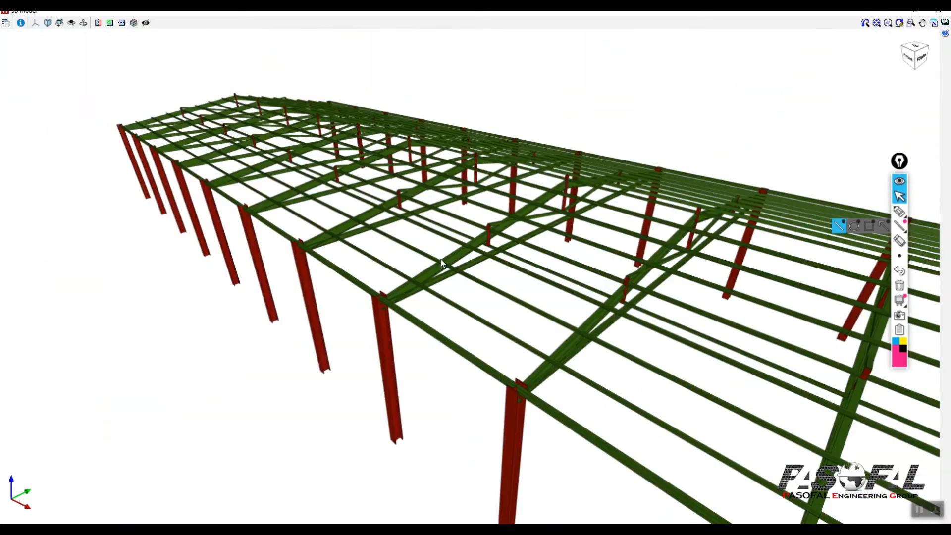
pyautogui.scroll(3, 442, 263)
pyautogui.moveTo(441, 263); pyautogui.dragTo(374, 253, button='middle')
pyautogui.scroll(3, 398, 181)
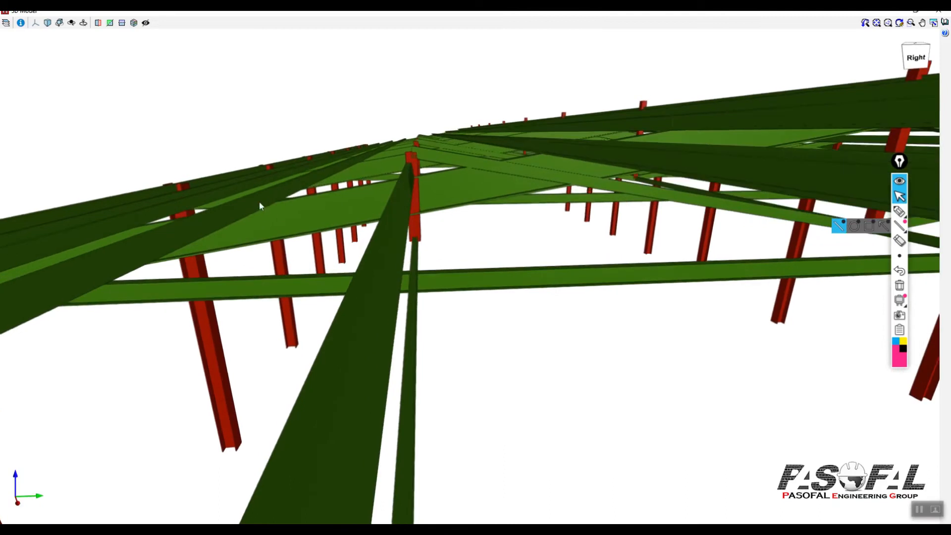
pyautogui.scroll(4, 267, 201)
pyautogui.moveTo(301, 205)
pyautogui.mouseDown(button='middle')
pyautogui.moveTo(344, 189)
pyautogui.moveTo(385, 197)
pyautogui.moveTo(392, 216)
pyautogui.mouseUp(button='middle')
pyautogui.scroll(-10, 386, 221)
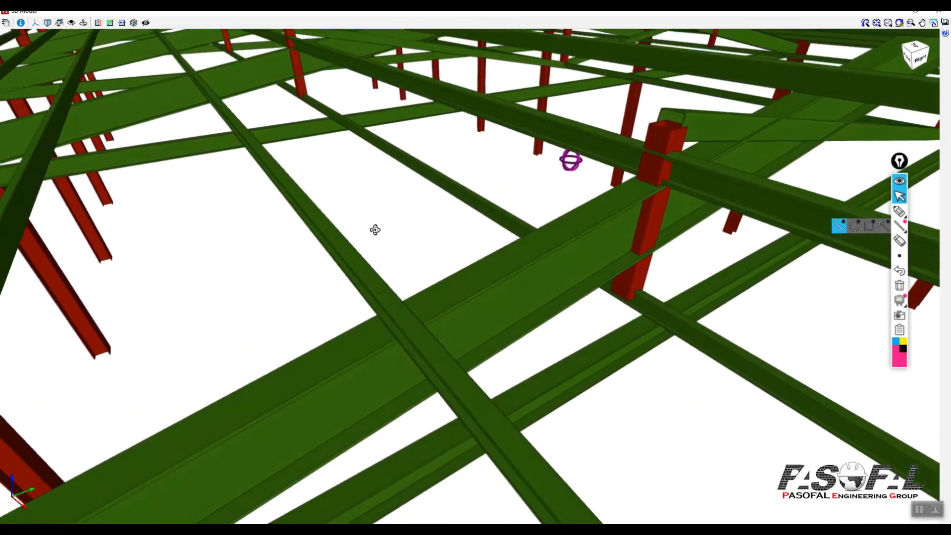
pyautogui.scroll(10, 335, 239)
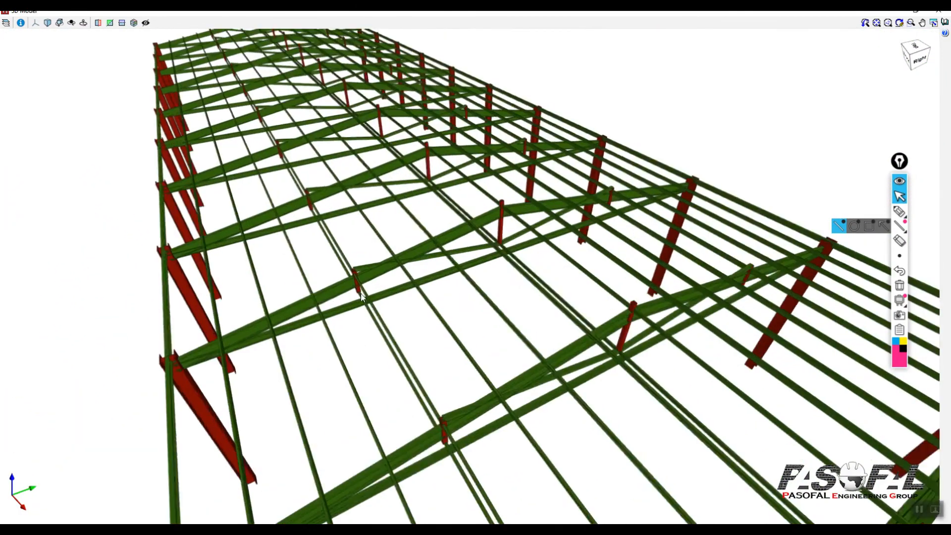
pyautogui.scroll(5, 345, 233)
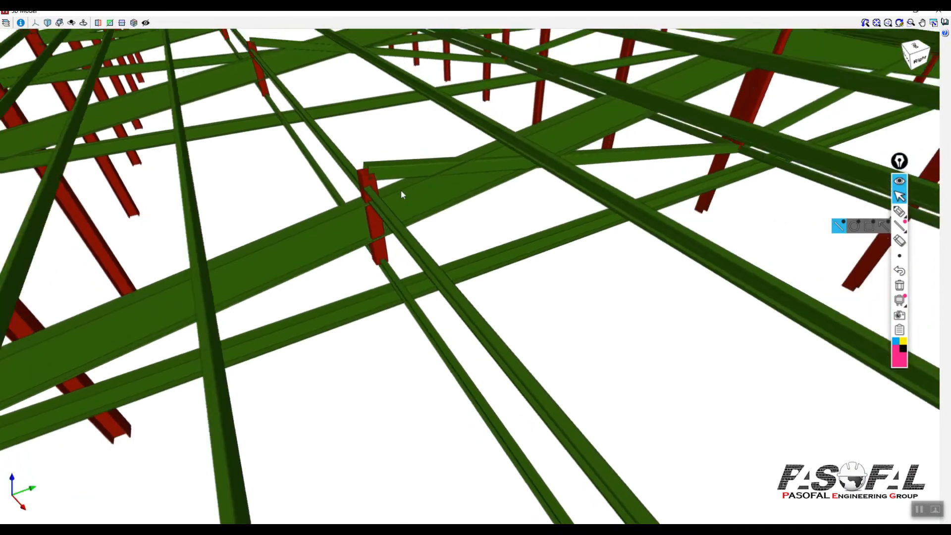
pyautogui.scroll(-7, 402, 195)
pyautogui.moveTo(357, 264)
pyautogui.mouseDown(button='middle')
pyautogui.moveTo(182, 294)
pyautogui.moveTo(235, 291)
pyautogui.mouseUp(button='middle')
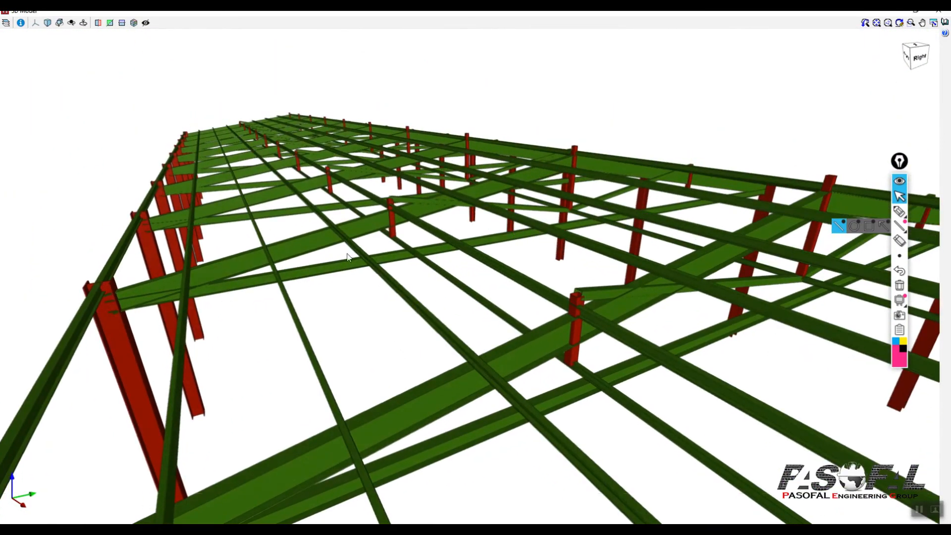
pyautogui.scroll(5, 367, 245)
pyautogui.scroll(-8, 419, 219)
pyautogui.scroll(6, 386, 223)
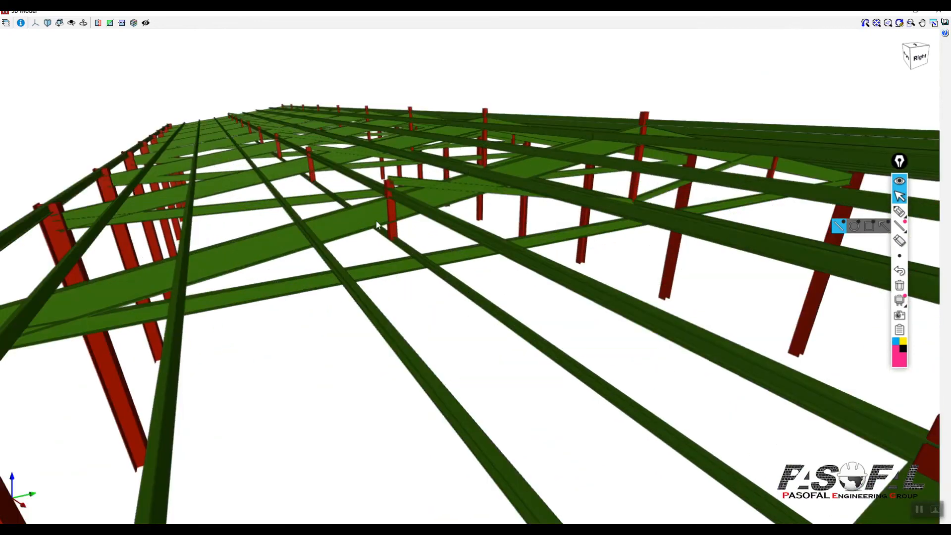
pyautogui.scroll(5, 405, 214)
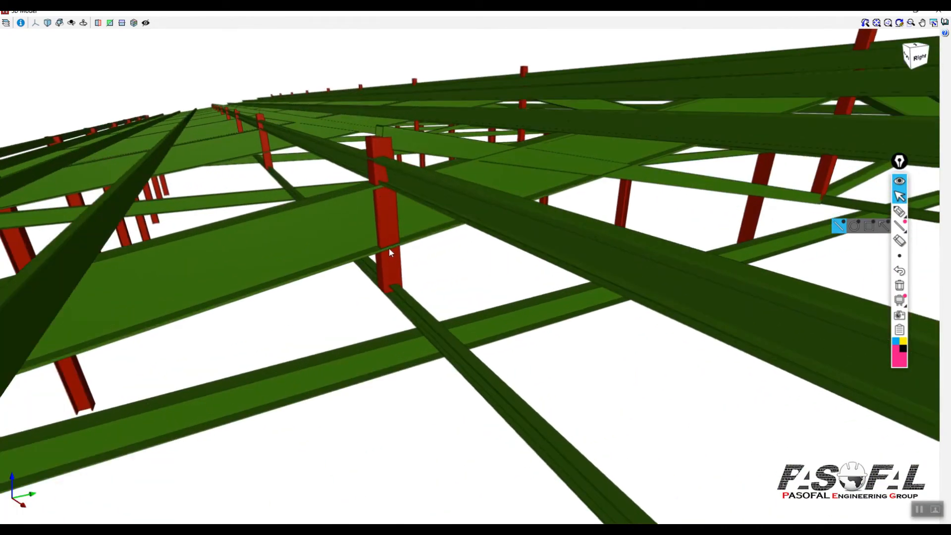
pyautogui.moveTo(389, 253); pyautogui.dragTo(467, 224, button='middle')
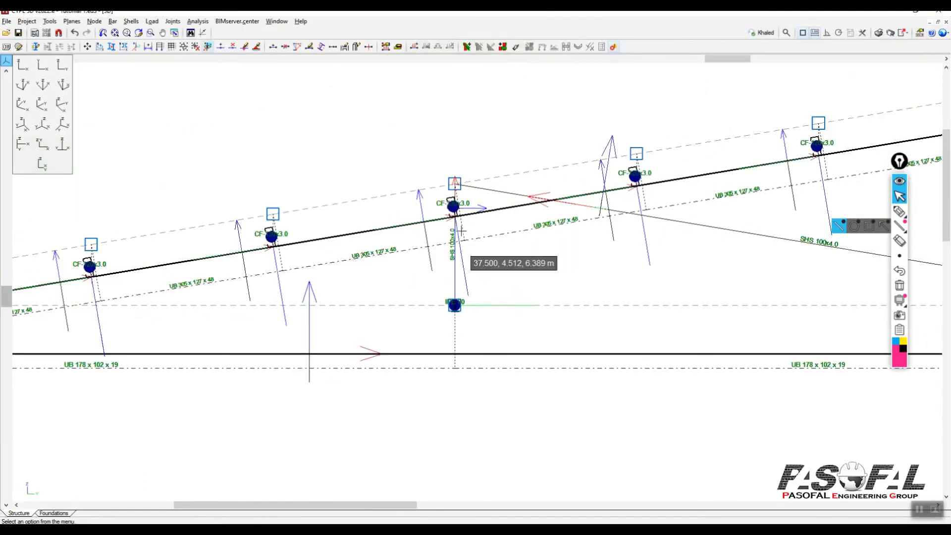
# Step: Anchor the three rows of IPE 80 longitudinal bars at bottom chord level by their top-flange midpoint, with a global Z displacement of -300 mm
pyautogui.scroll(-2, 462, 231)
pyautogui.scroll(2, 462, 231)
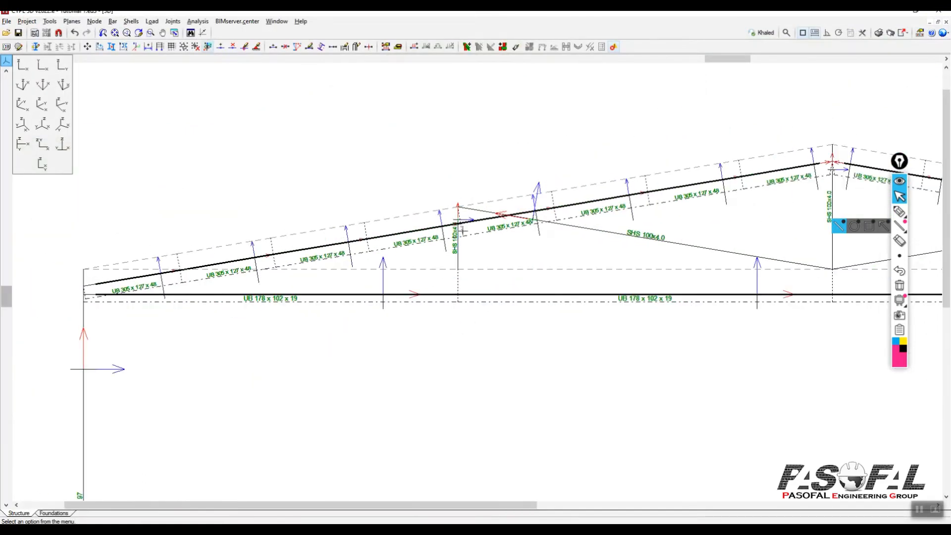
pyautogui.scroll(-3, 462, 231)
pyautogui.click(113, 21)
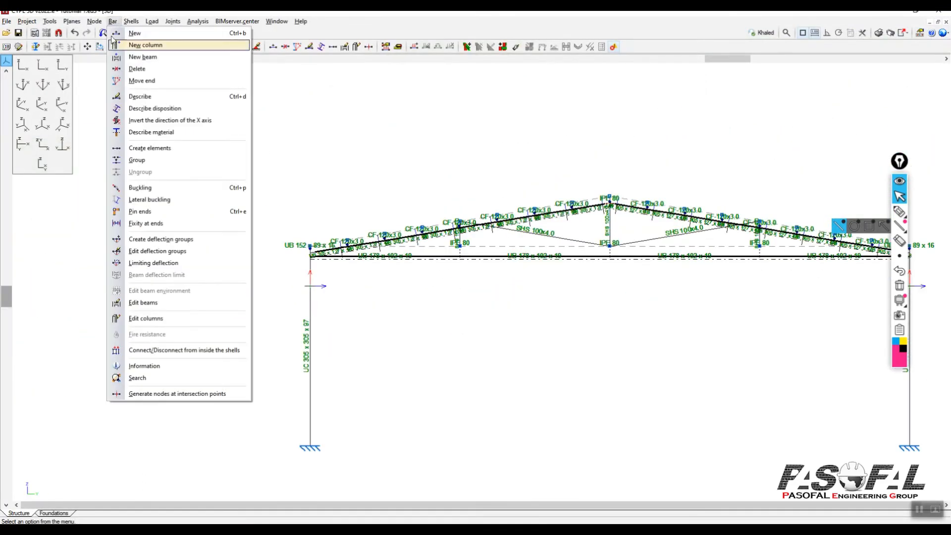
pyautogui.click(143, 108)
pyautogui.scroll(1, 476, 244)
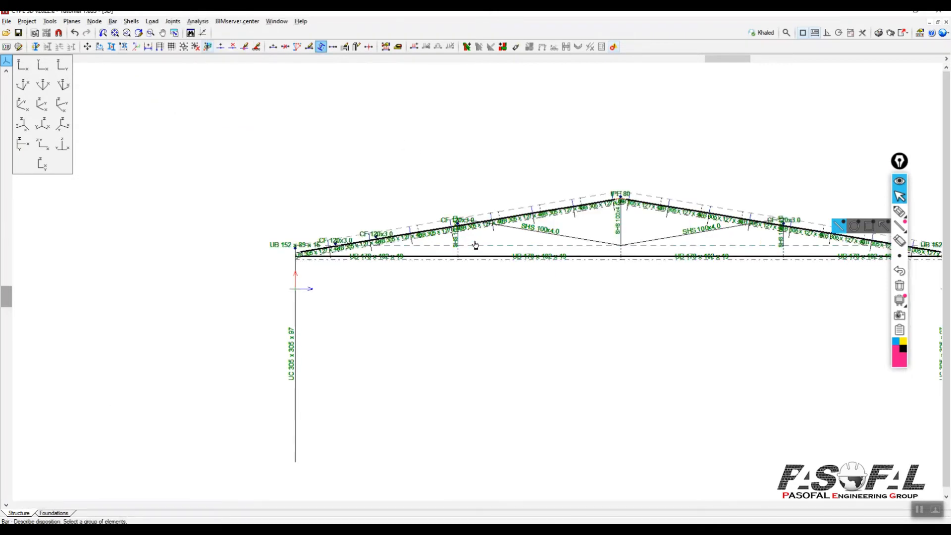
pyautogui.scroll(1, 448, 240)
pyautogui.scroll(1, 441, 237)
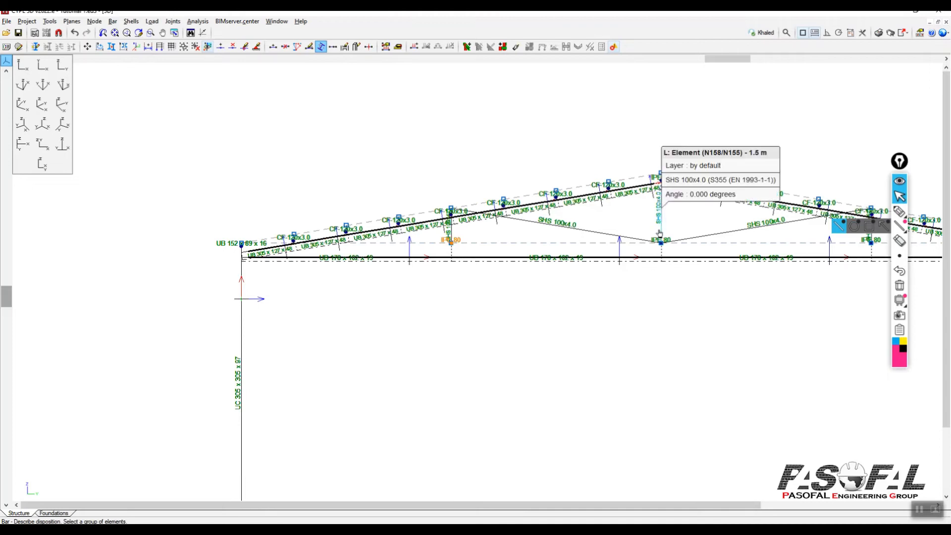
pyautogui.moveTo(706, 310); pyautogui.dragTo(297, 319, button='middle')
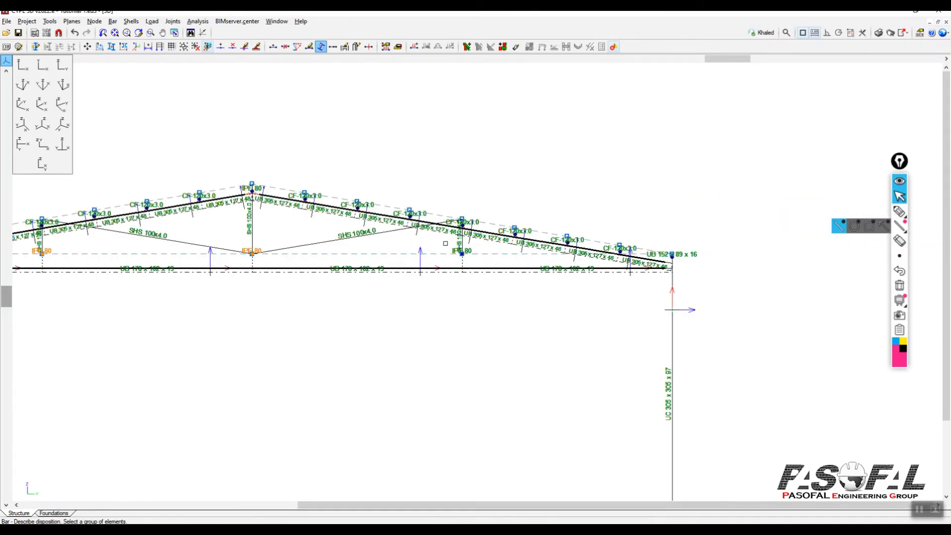
pyautogui.click(44, 110)
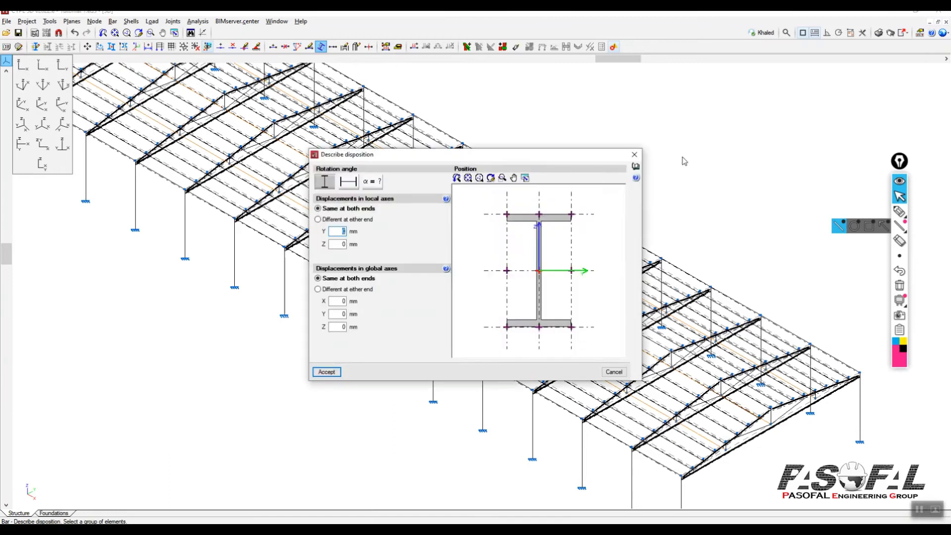
pyautogui.click(538, 182)
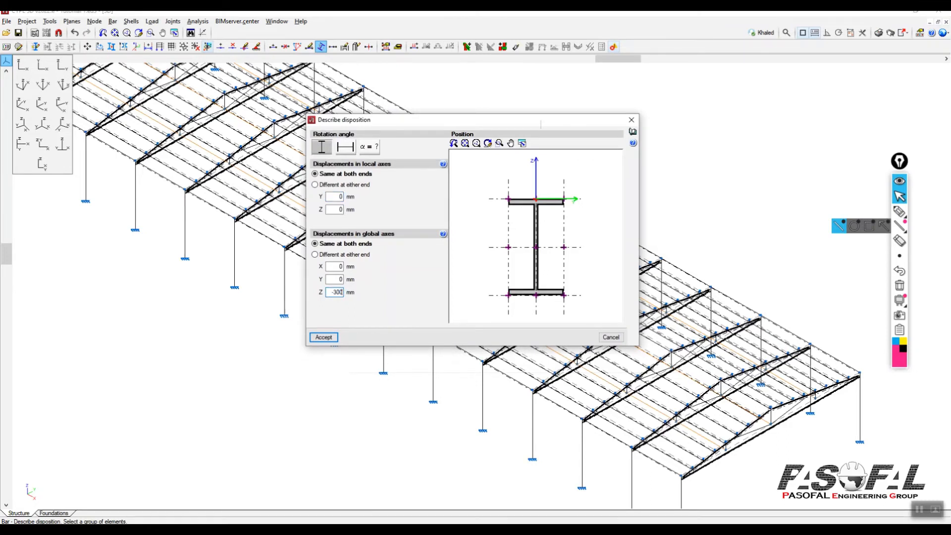
pyautogui.click(324, 338)
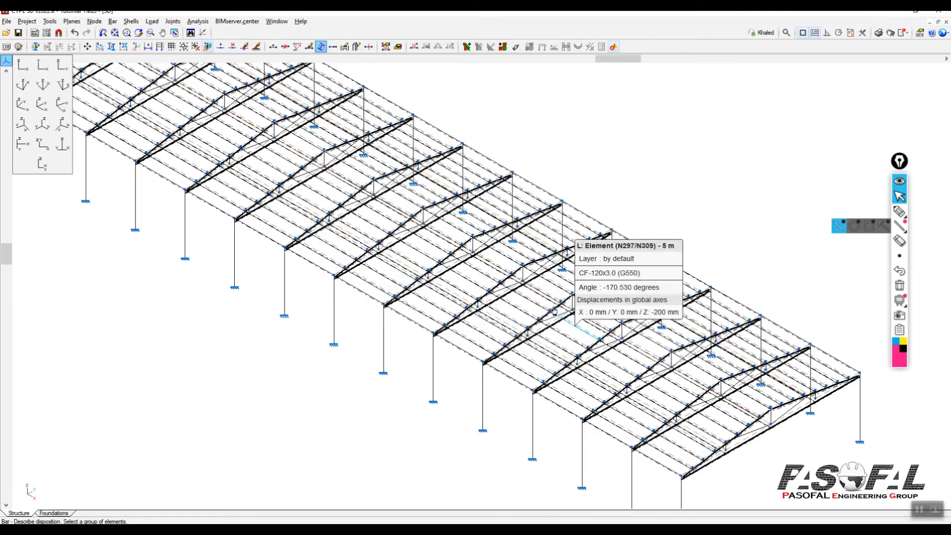
# Step: Examine in the isometric view how the IPE 80 bars meet the bottom chords and posts
pyautogui.scroll(5, 743, 457)
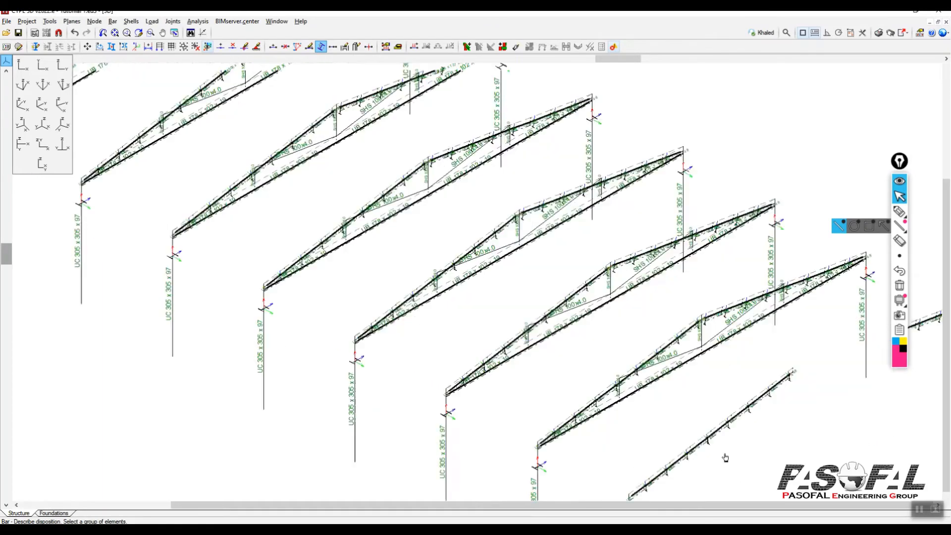
pyautogui.scroll(5, 724, 449)
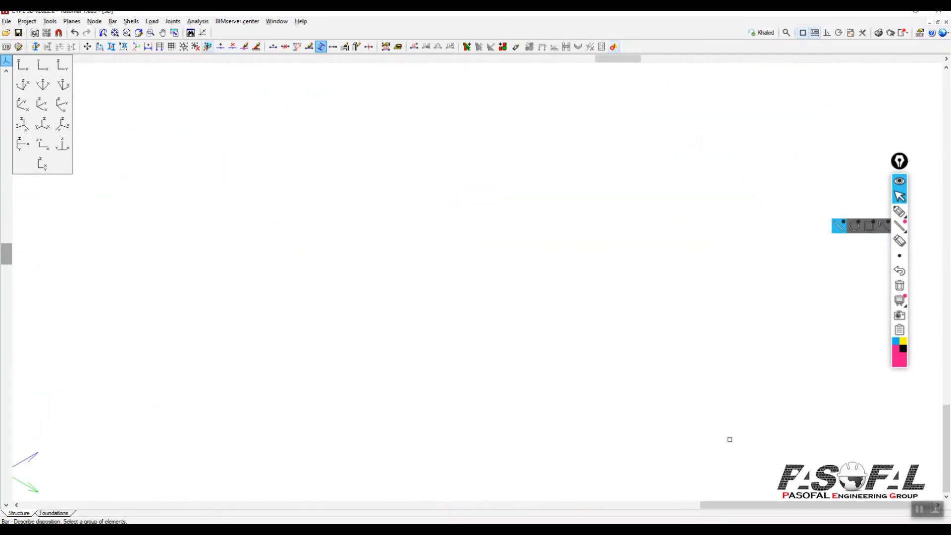
pyautogui.scroll(4, 655, 321)
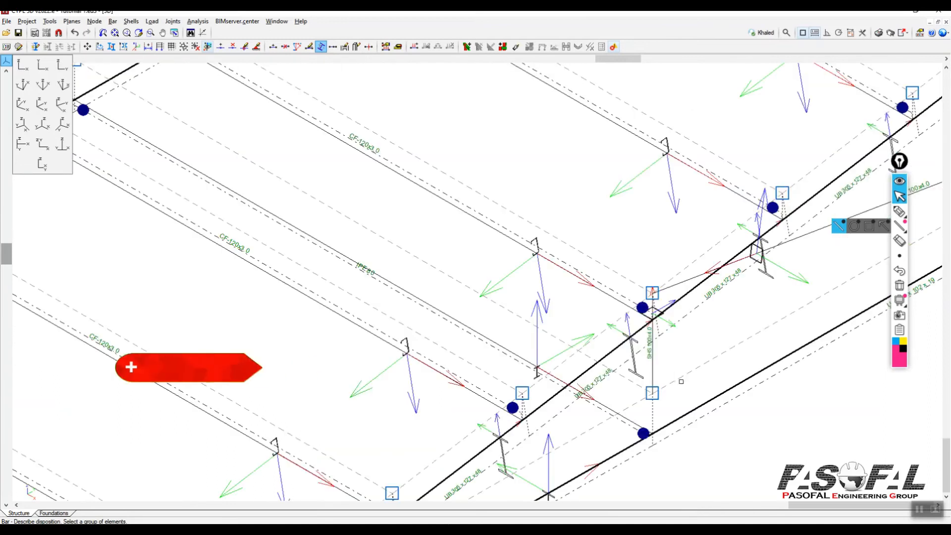
pyautogui.scroll(-5, 655, 321)
pyautogui.scroll(3, 671, 334)
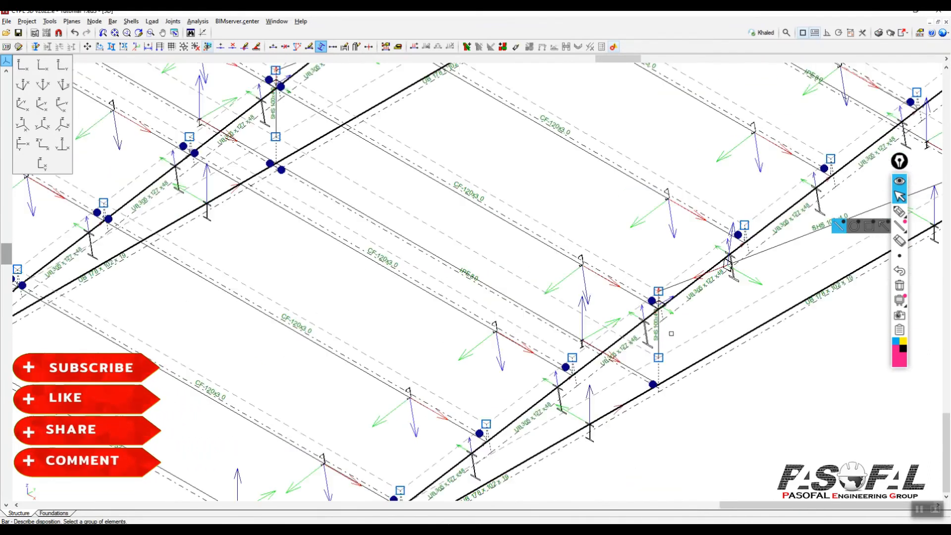
pyautogui.scroll(2, 665, 367)
pyautogui.scroll(-5, 665, 367)
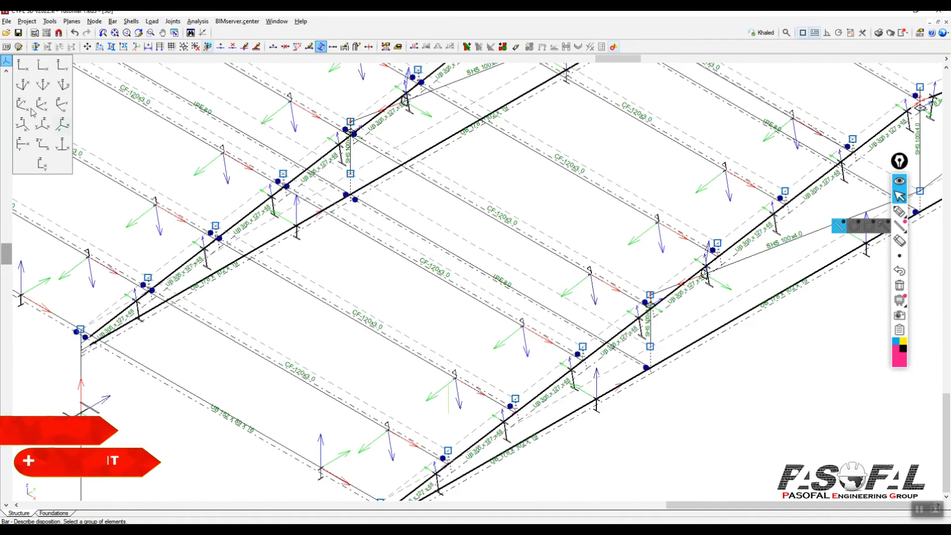
pyautogui.scroll(3, 644, 317)
# Step: Generate the complete 3D view again and inspect the IPE 80 bars' position relative to the posts and bottom chords
pyautogui.click(49, 21)
pyautogui.moveTo(74, 237)
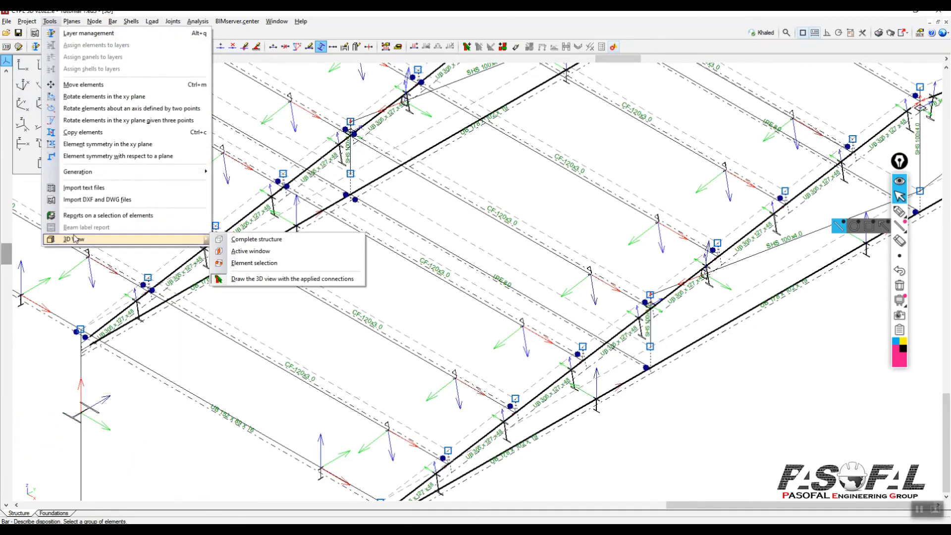
pyautogui.click(251, 238)
pyautogui.scroll(5, 540, 193)
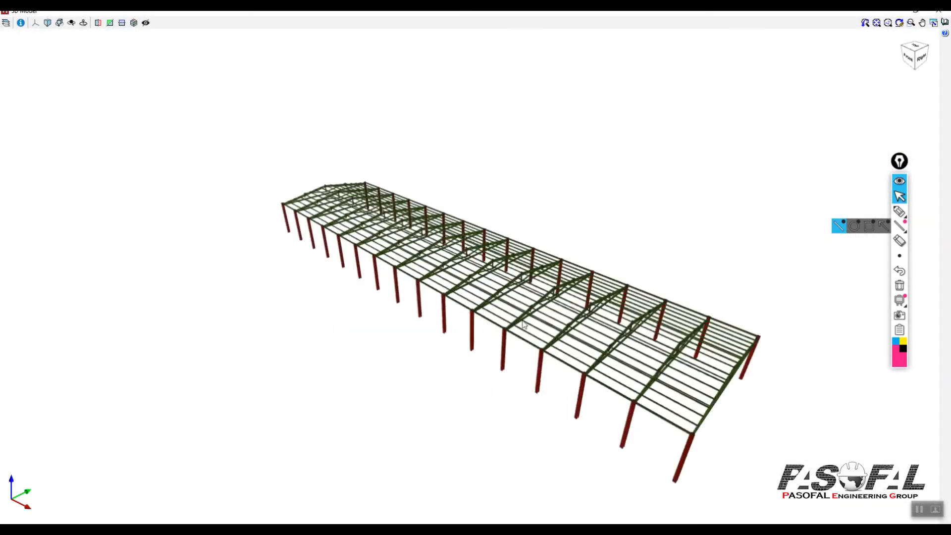
pyautogui.scroll(8, 543, 300)
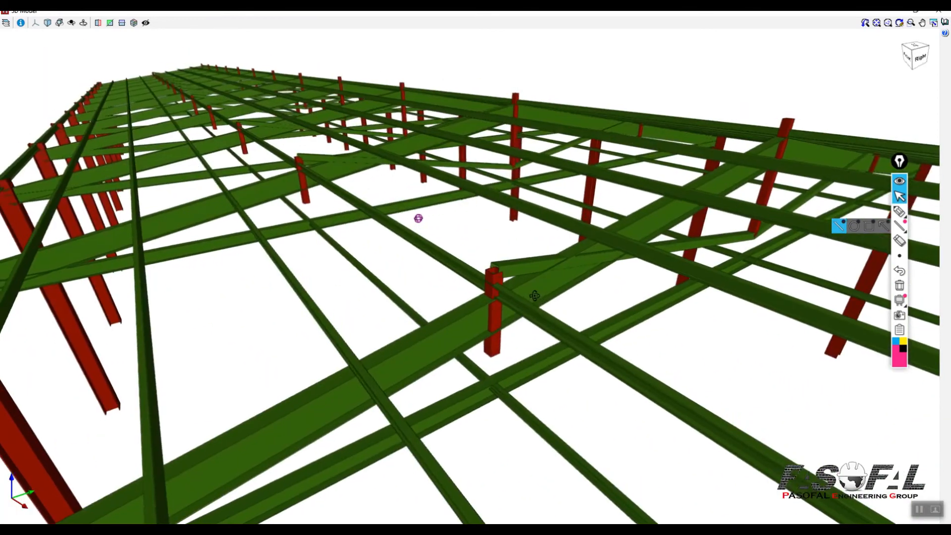
# Step: Examine in the 3D model how the IPE 80 longitudinal bars, bottom chords and truss posts meet, and leave the 3D view
pyautogui.moveTo(535, 296); pyautogui.dragTo(511, 281, button='middle')
pyautogui.scroll(-2, 458, 224)
pyautogui.scroll(3, 765, 276)
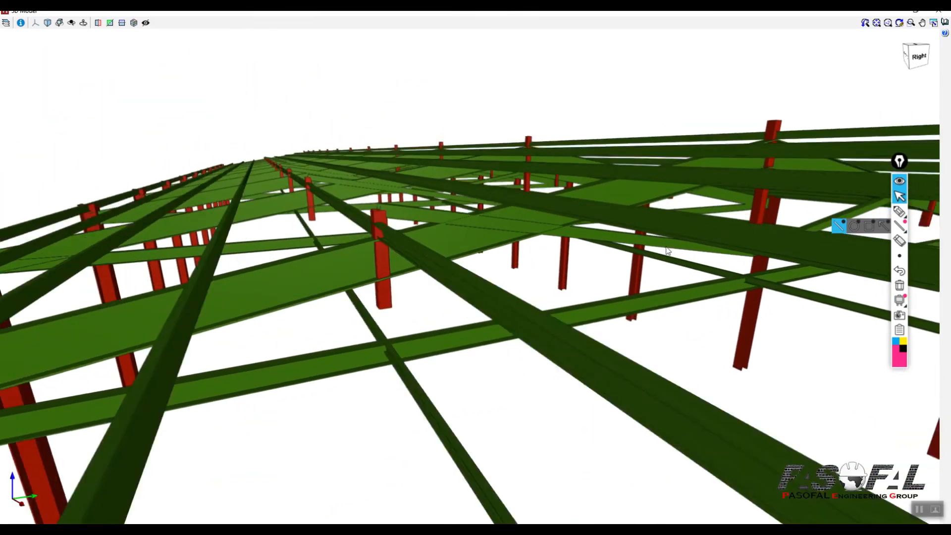
pyautogui.scroll(-4, 669, 250)
pyautogui.scroll(3, 745, 171)
pyautogui.scroll(-2, 727, 177)
pyautogui.scroll(3, 375, 306)
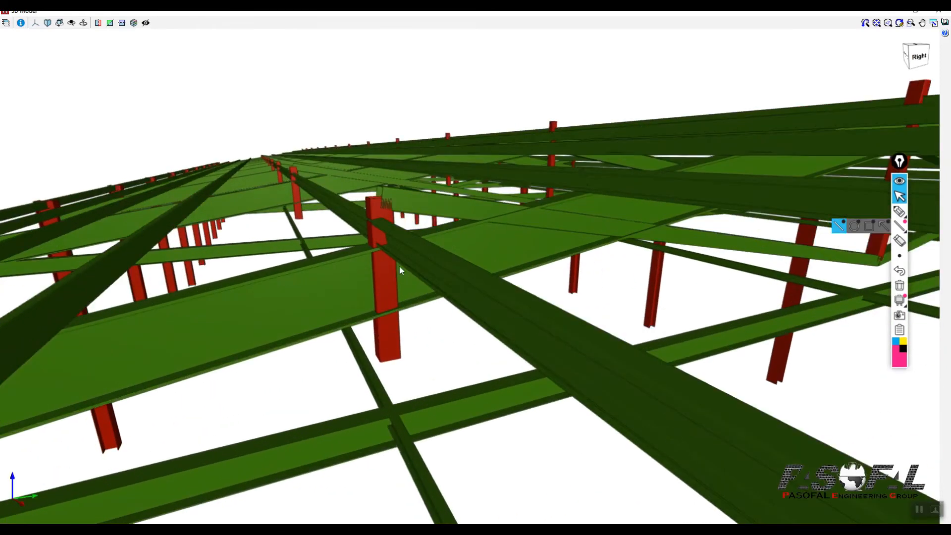
pyautogui.scroll(-3, 403, 272)
pyautogui.scroll(2, 414, 314)
pyautogui.scroll(-4, 440, 320)
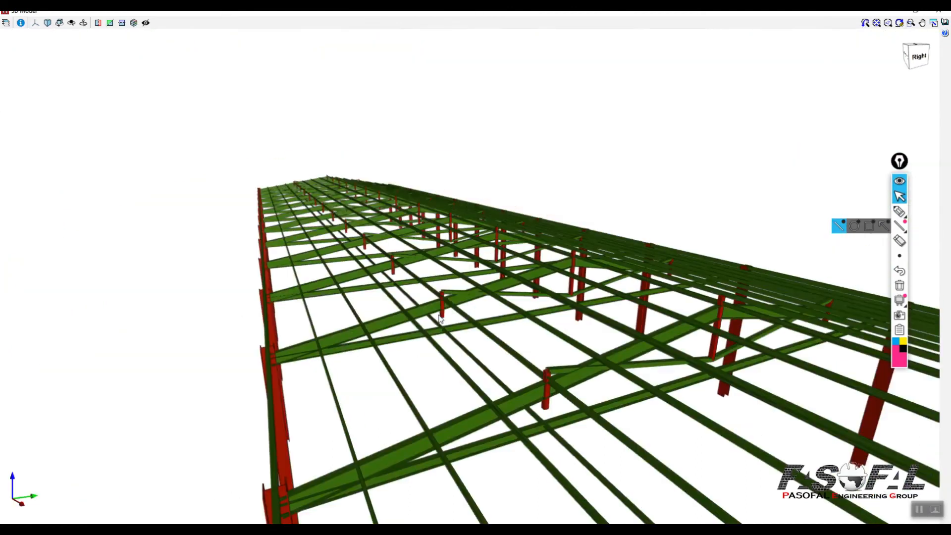
pyautogui.scroll(3, 443, 319)
pyautogui.scroll(2, 444, 277)
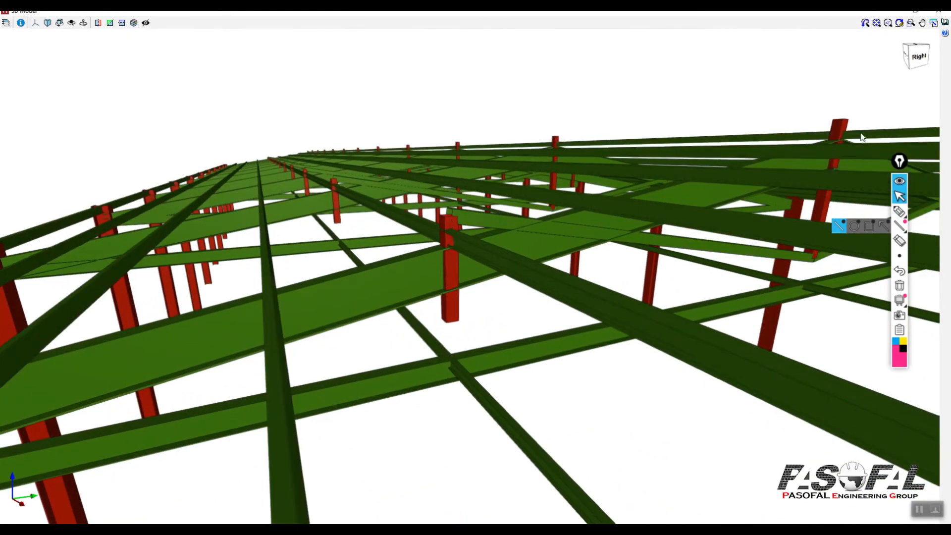
pyautogui.click(937, 22)
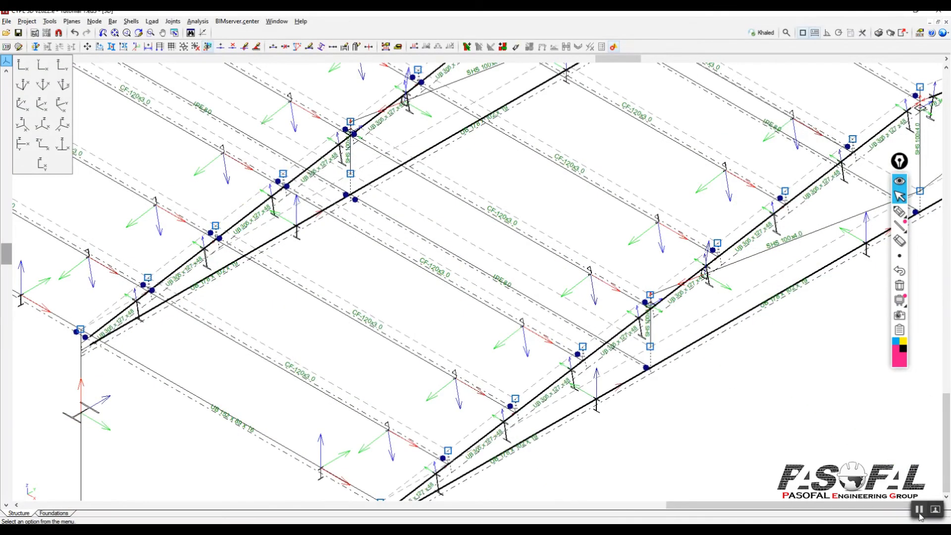
# Step: Mark the junction of the SHS 100x4.0 post and bottom chord with the pen, and clear the marks
pyautogui.scroll(3, 678, 374)
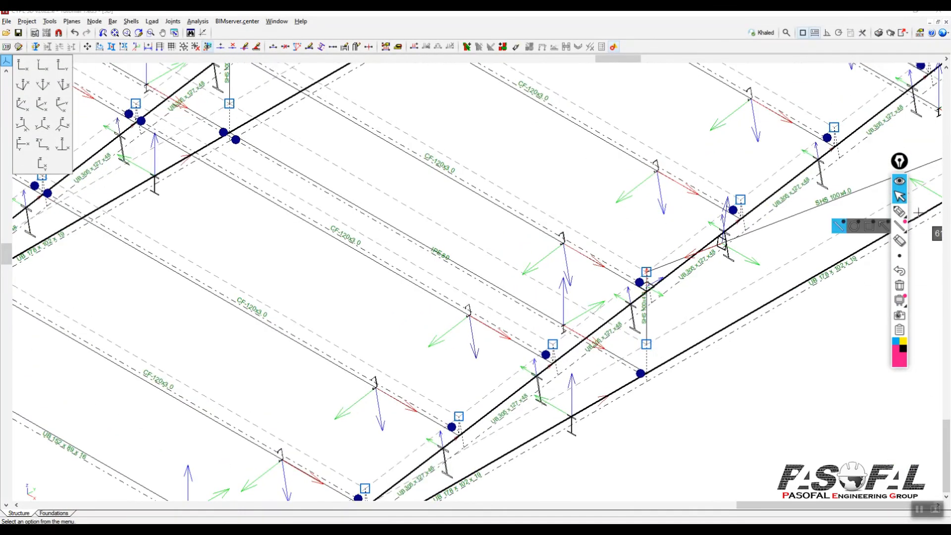
pyautogui.click(900, 212)
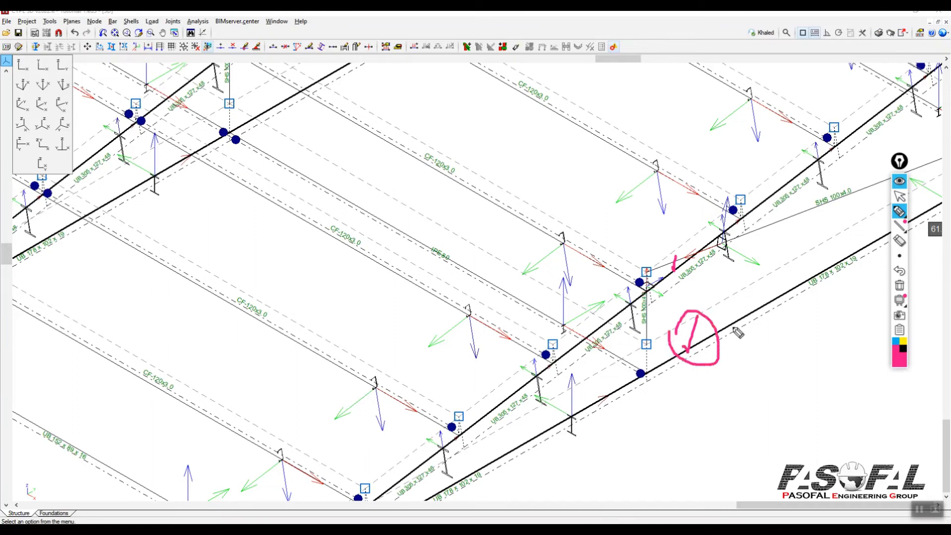
pyautogui.click(899, 286)
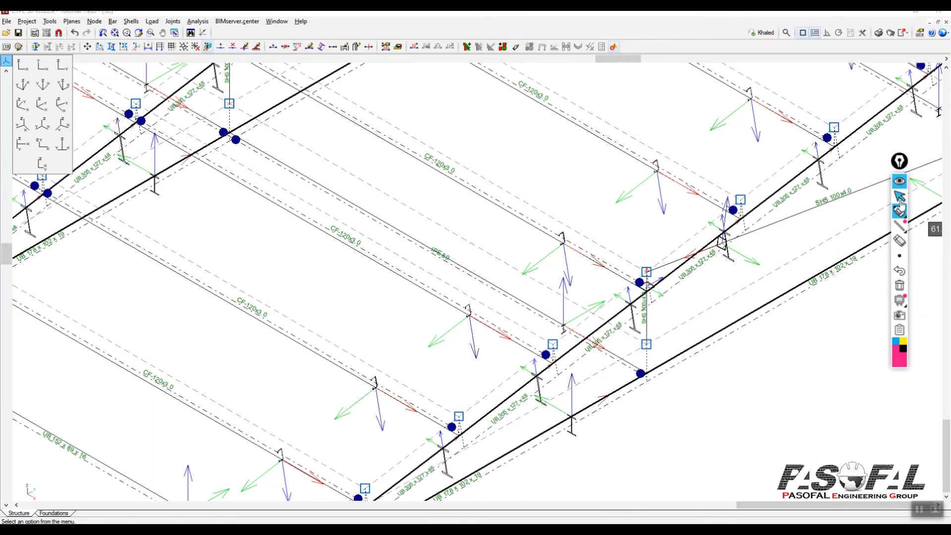
pyautogui.click(900, 197)
# Step: In the YZ elevation, set the global Z displacement of the UB 178 x 102 x 19 bottom chord to -200 mm
pyautogui.scroll(-5, 548, 310)
pyautogui.click(63, 66)
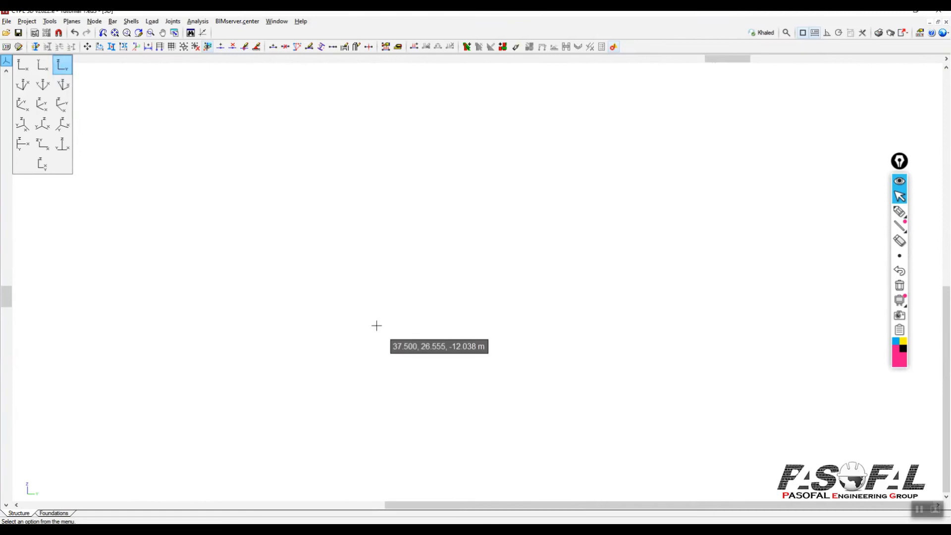
pyautogui.click(115, 33)
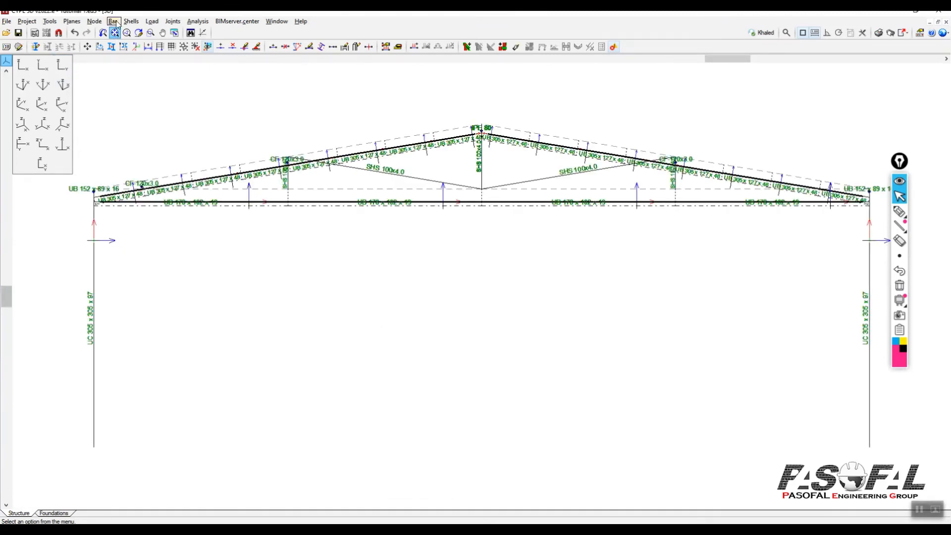
pyautogui.click(113, 21)
pyautogui.click(149, 108)
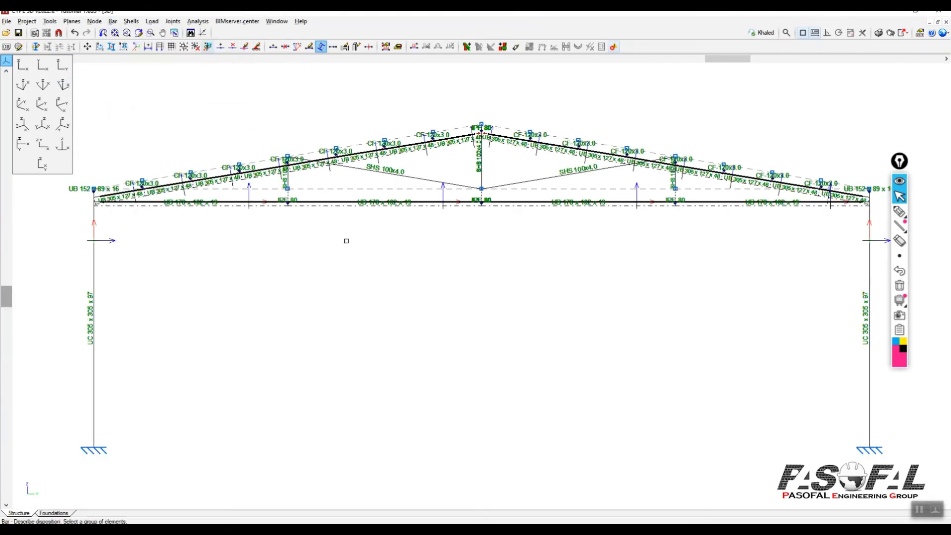
pyautogui.moveTo(314, 200); pyautogui.dragTo(333, 195)
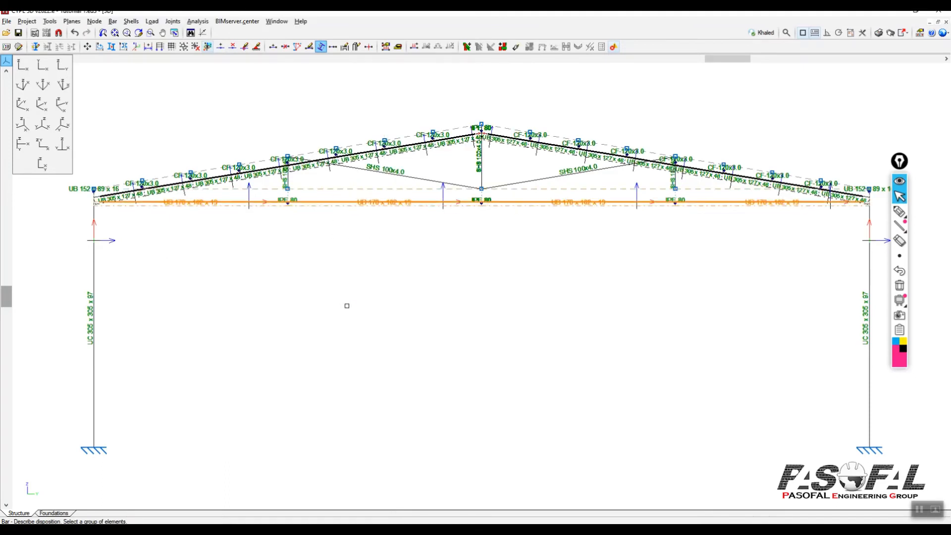
pyautogui.rightClick(346, 304)
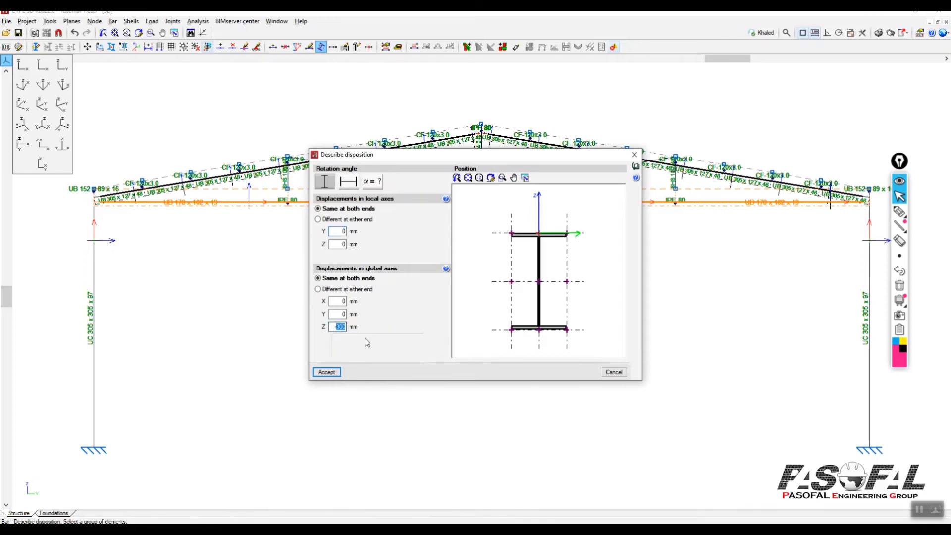
pyautogui.write('3')
pyautogui.write('00')
pyautogui.press('Return')
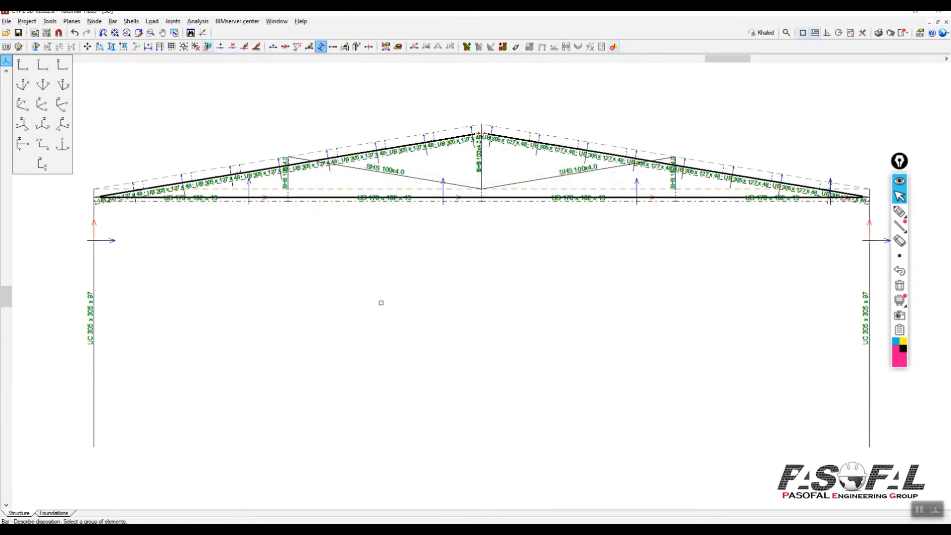
# Step: Check the global displacements of the IPE 80 bars and the bottom chord in the frame elevation
pyautogui.scroll(2, 317, 190)
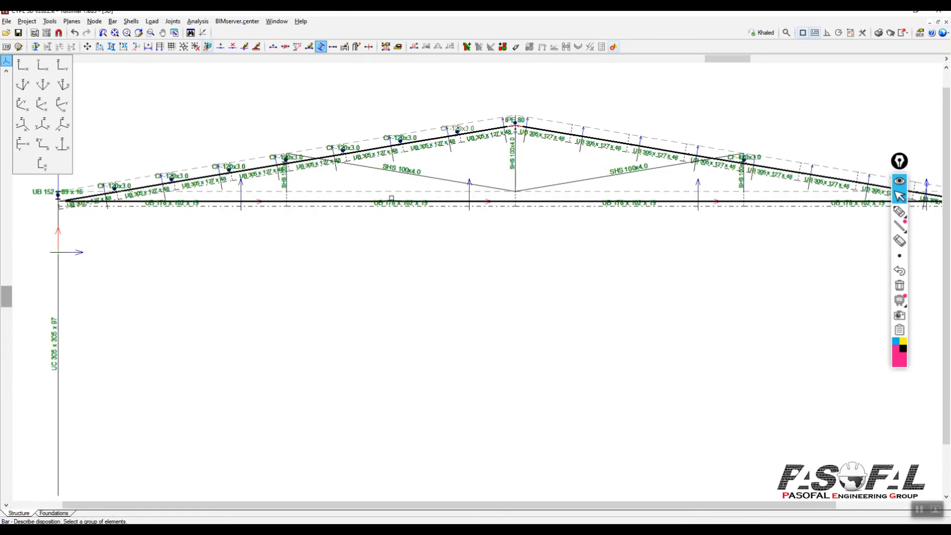
pyautogui.scroll(3, 391, 198)
pyautogui.scroll(-3, 621, 223)
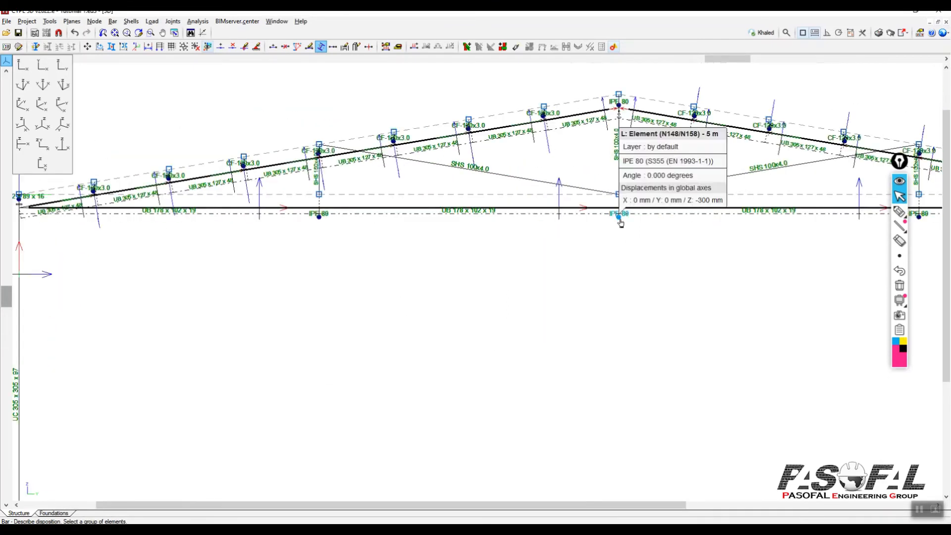
pyautogui.scroll(-2, 622, 222)
pyautogui.scroll(3, 622, 218)
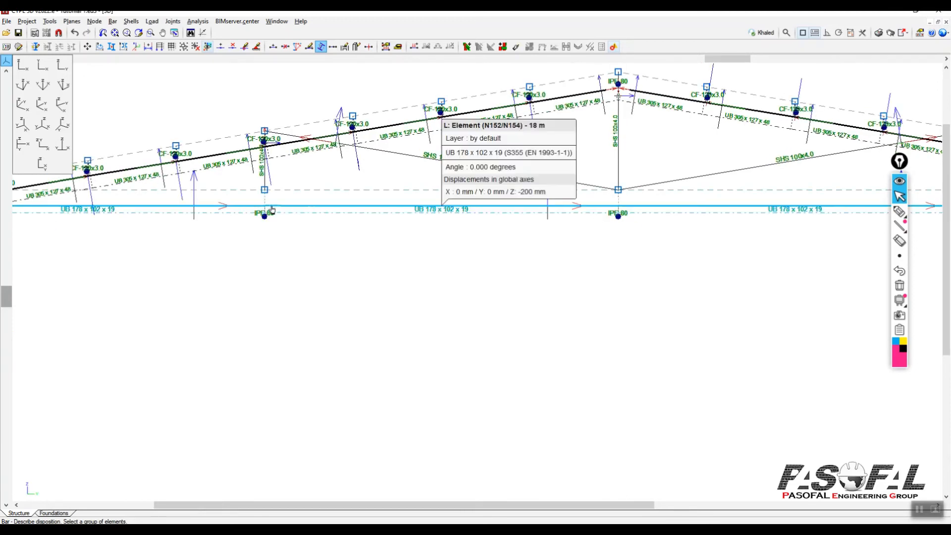
# Step: Generate the complete 3D view and inspect the IPE 80 bars' position relative to the raised bottom chords and posts
pyautogui.click(49, 21)
pyautogui.moveTo(198, 240)
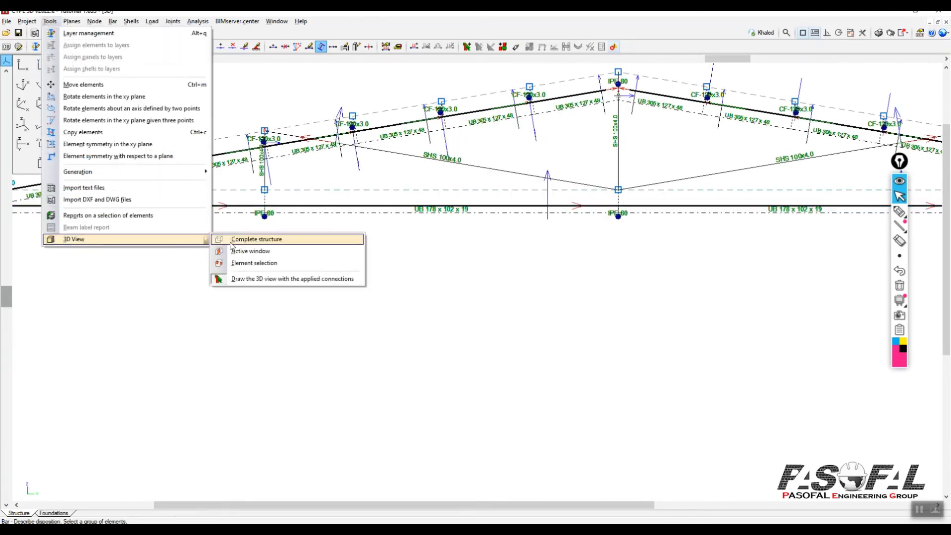
pyautogui.click(231, 241)
pyautogui.scroll(8, 568, 356)
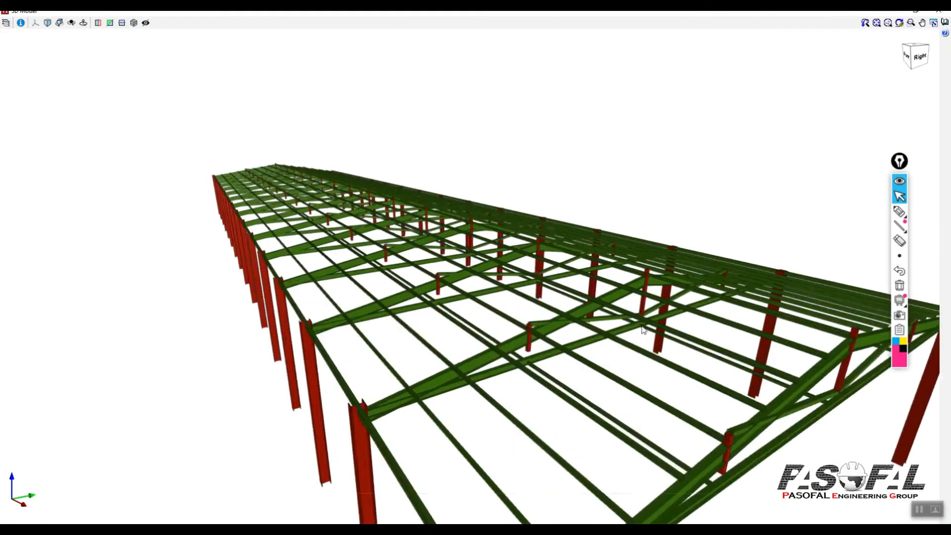
pyautogui.scroll(6, 642, 331)
pyautogui.scroll(-8, 419, 381)
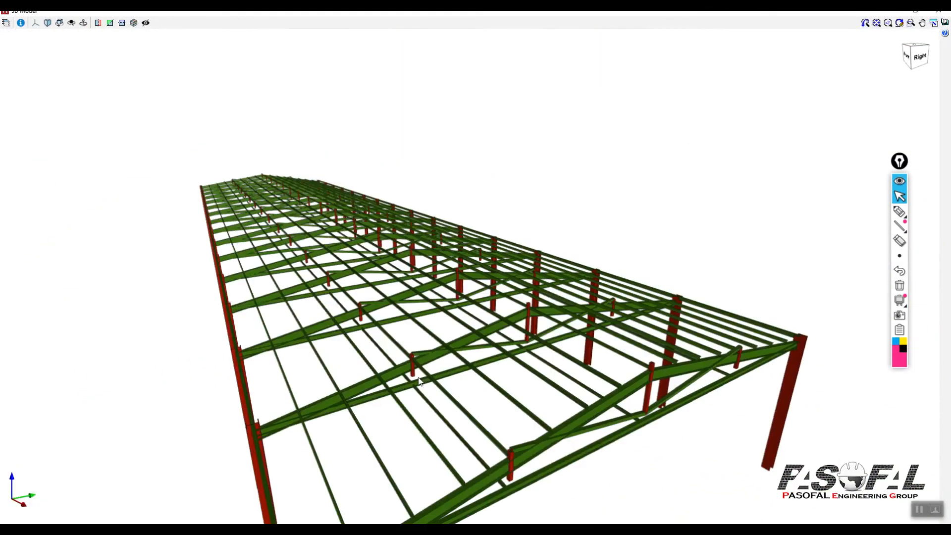
pyautogui.scroll(8, 418, 381)
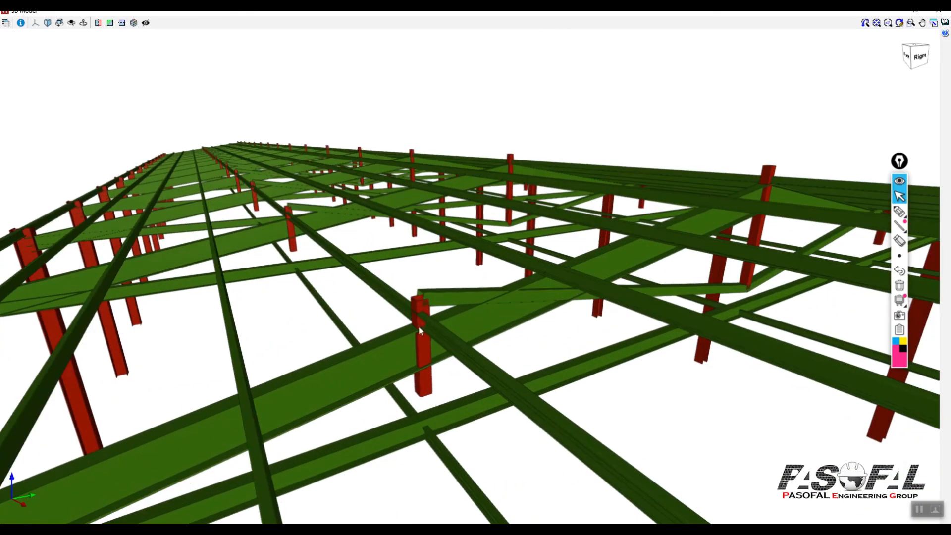
pyautogui.scroll(3, 420, 331)
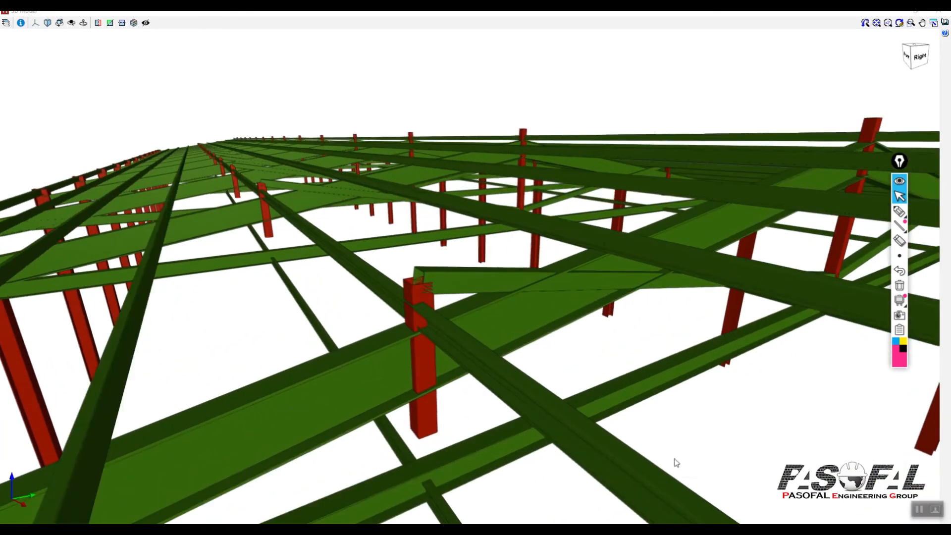
pyautogui.click(937, 13)
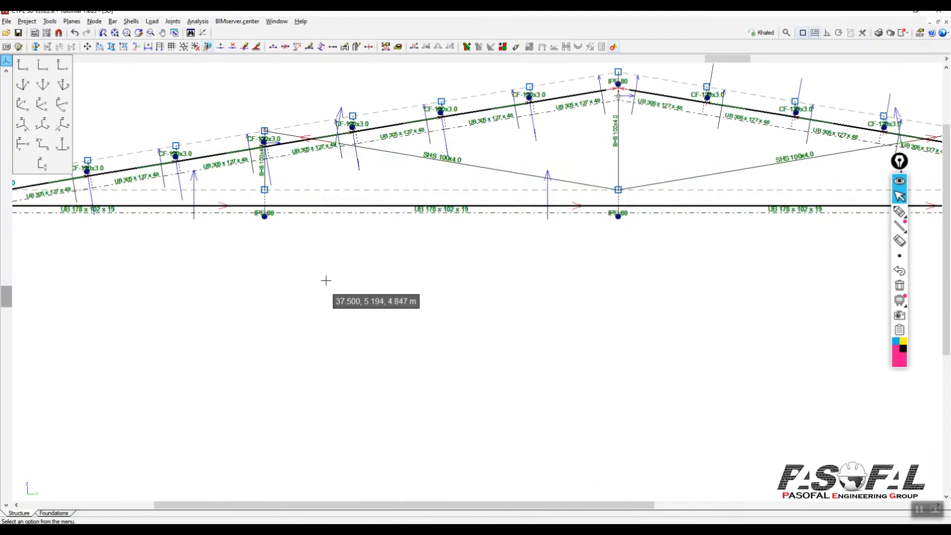
pyautogui.scroll(-3, 259, 159)
pyautogui.scroll(1, 259, 159)
pyautogui.click(112, 21)
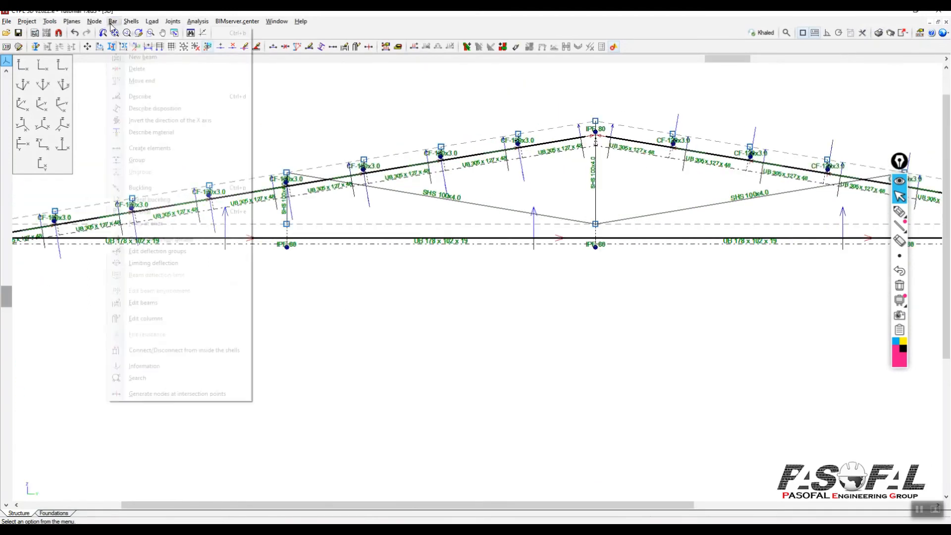
pyautogui.click(157, 108)
pyautogui.scroll(3, 263, 208)
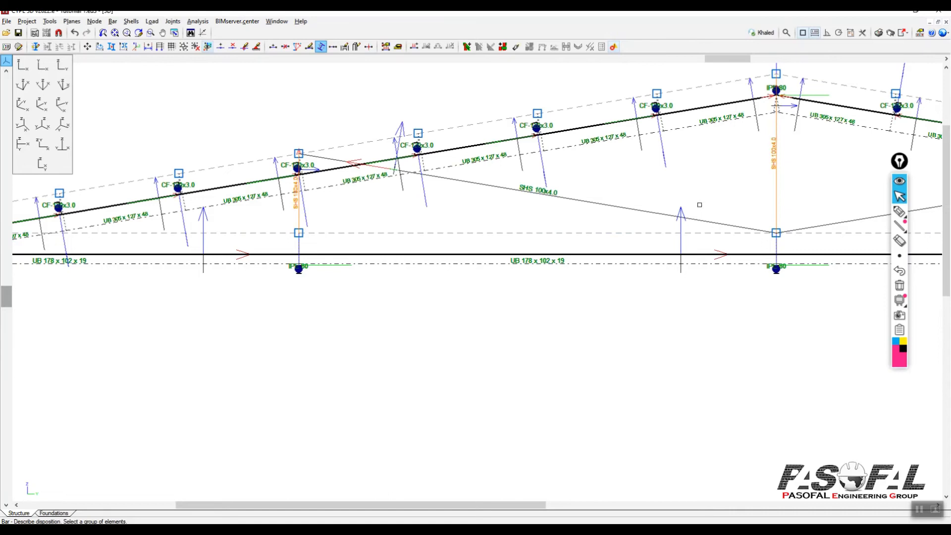
pyautogui.moveTo(717, 187); pyautogui.dragTo(339, 234, button='middle')
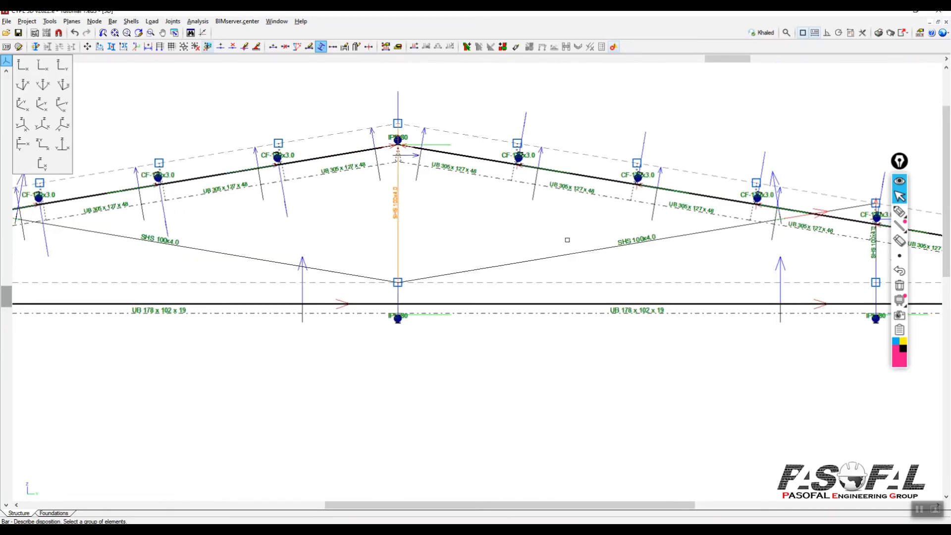
pyautogui.click(615, 230)
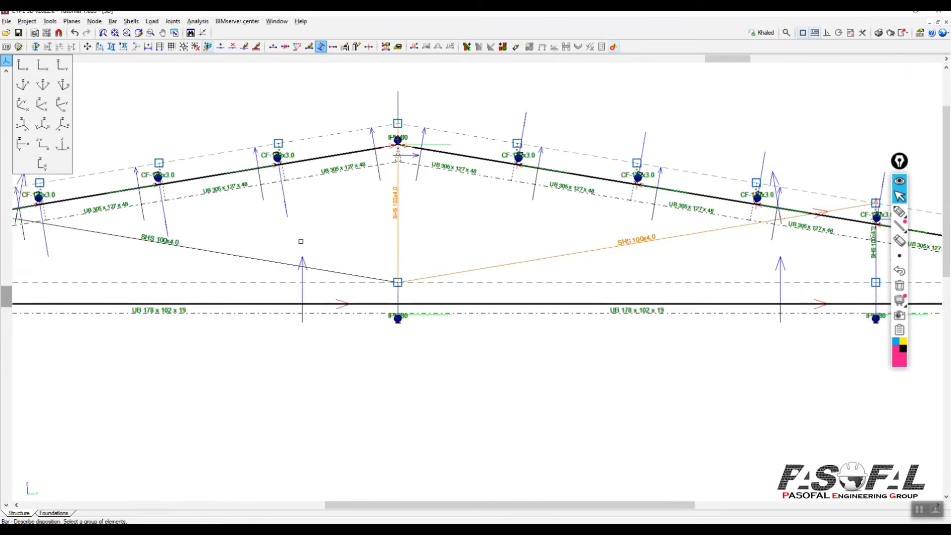
pyautogui.moveTo(696, 268); pyautogui.dragTo(397, 286, button='middle')
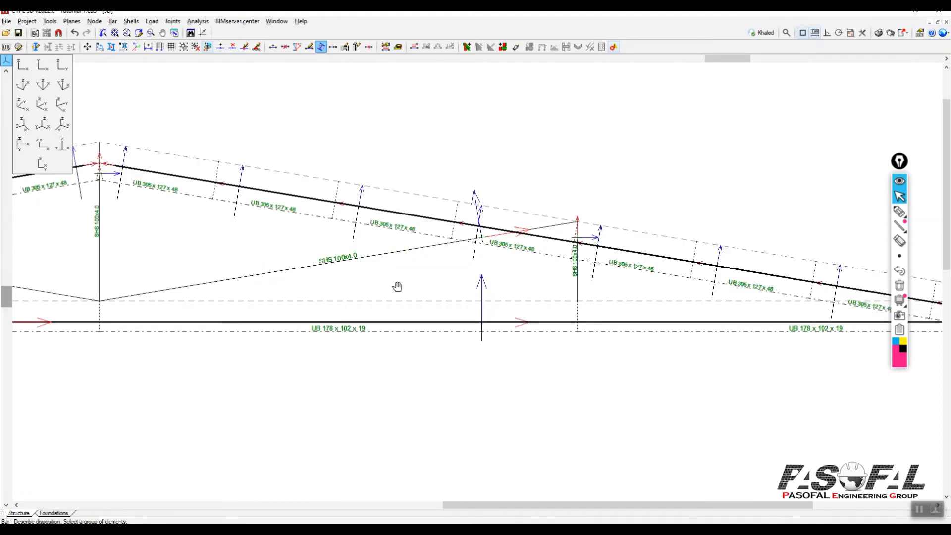
pyautogui.click(596, 277)
pyautogui.click(556, 283)
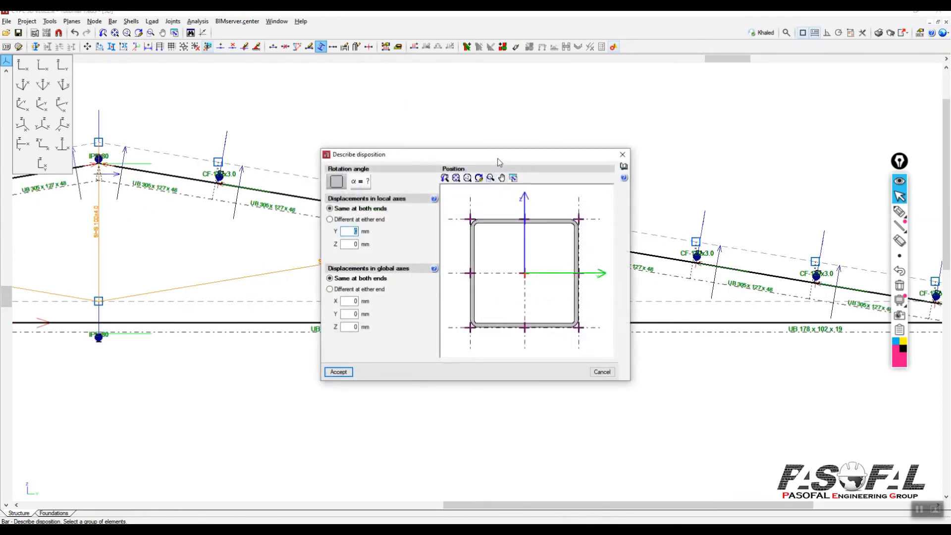
pyautogui.moveTo(499, 162); pyautogui.dragTo(549, 116)
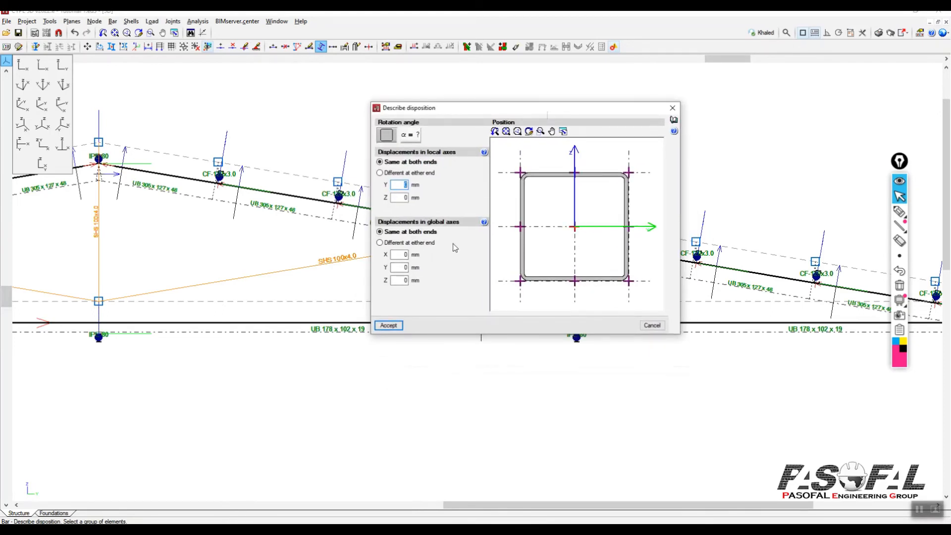
pyautogui.click(673, 108)
# Step: Select the frame's vertical SHS 100x4.0 posts and open their disposition settings
pyautogui.scroll(-3, 650, 157)
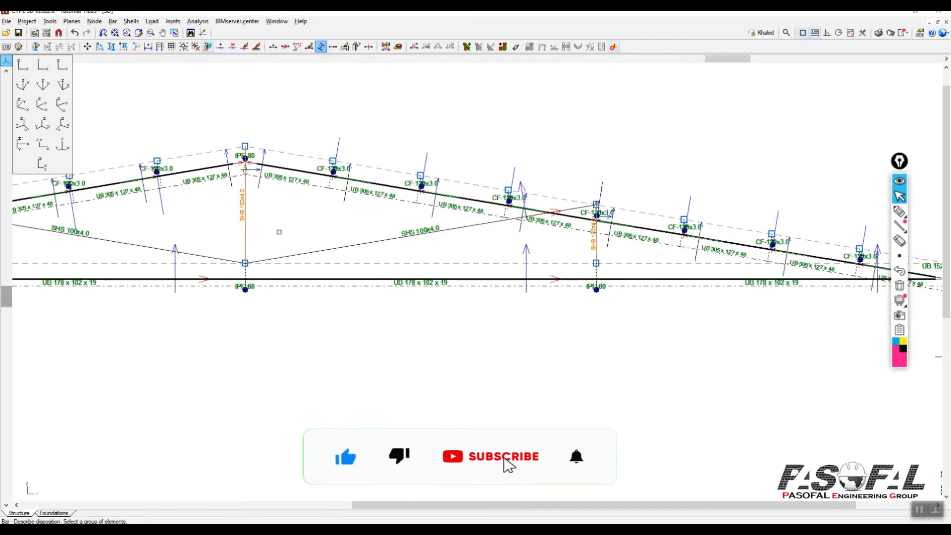
pyautogui.moveTo(279, 231); pyautogui.dragTo(630, 261, button='middle')
pyautogui.click(265, 276)
pyautogui.rightClick(337, 132)
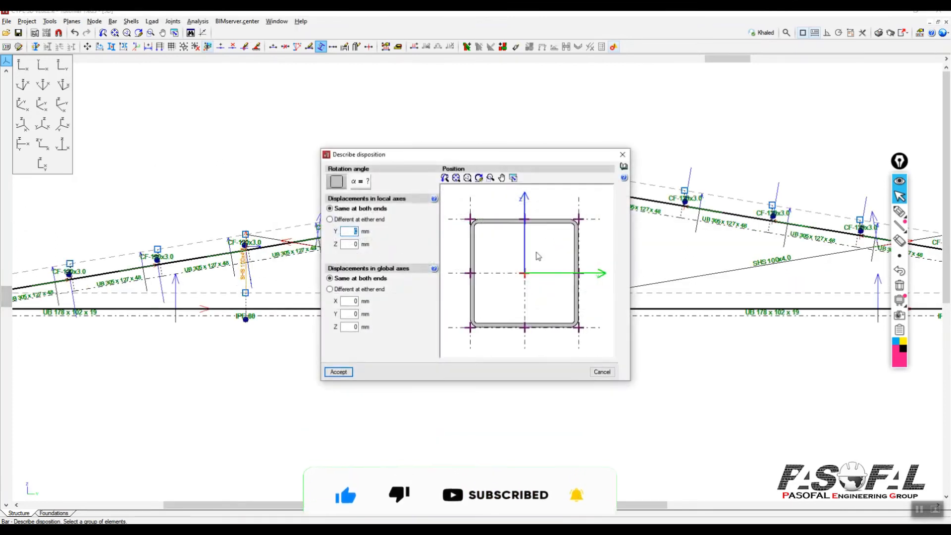
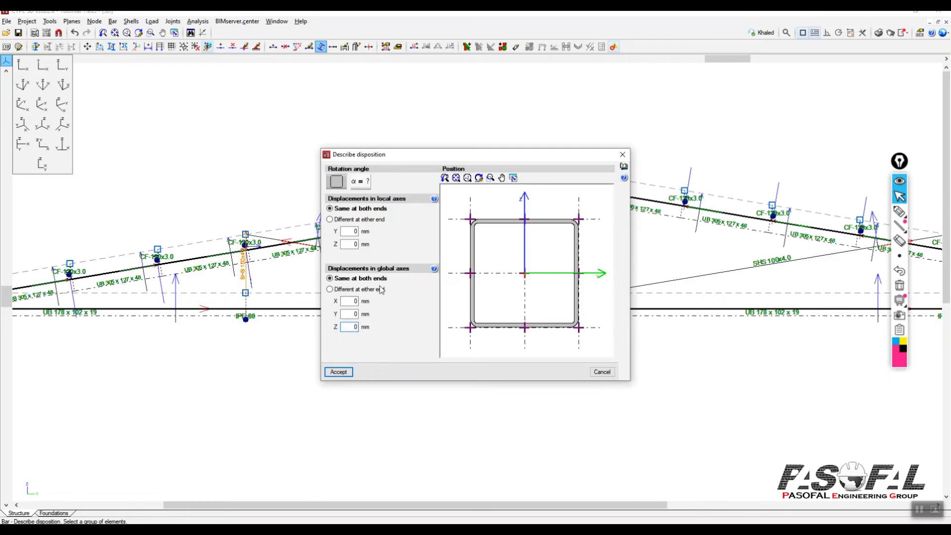
pyautogui.click(368, 321)
pyautogui.write('0')
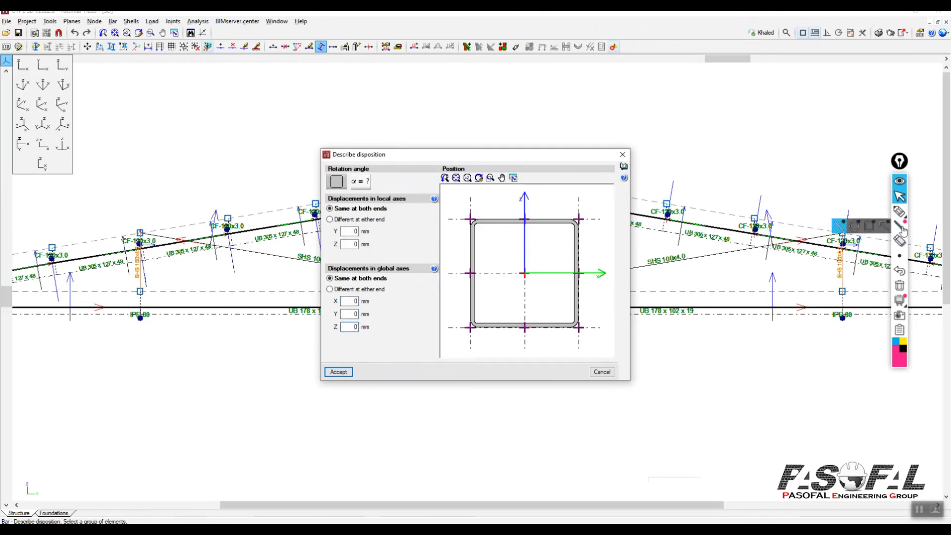
# Step: With the pen, outline the local-axes displacements heading and draw labelled Z and Y axes over the SHS section preview
pyautogui.click(899, 212)
pyautogui.moveTo(329, 196)
pyautogui.mouseDown()
pyautogui.moveTo(409, 194)
pyautogui.moveTo(407, 209)
pyautogui.moveTo(333, 208)
pyautogui.mouseUp()
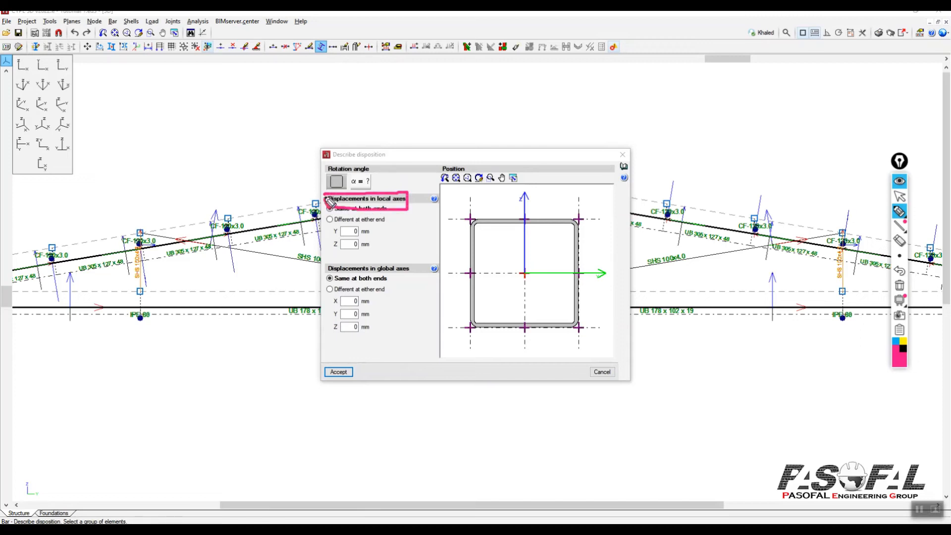
pyautogui.moveTo(527, 184)
pyautogui.mouseDown()
pyautogui.moveTo(527, 238)
pyautogui.moveTo(527, 206)
pyautogui.moveTo(513, 198)
pyautogui.moveTo(539, 189)
pyautogui.moveTo(562, 203)
pyautogui.mouseUp()
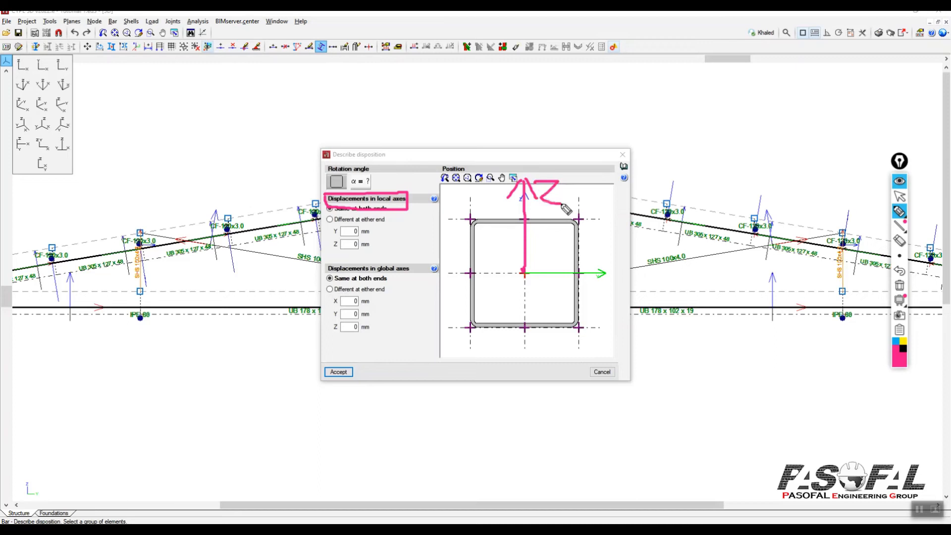
pyautogui.moveTo(525, 272)
pyautogui.mouseDown()
pyautogui.moveTo(617, 273)
pyautogui.moveTo(603, 289)
pyautogui.moveTo(614, 301)
pyautogui.mouseUp()
pyautogui.moveTo(619, 281)
pyautogui.mouseDown()
pyautogui.moveTo(619, 307)
pyautogui.moveTo(595, 318)
pyautogui.mouseUp()
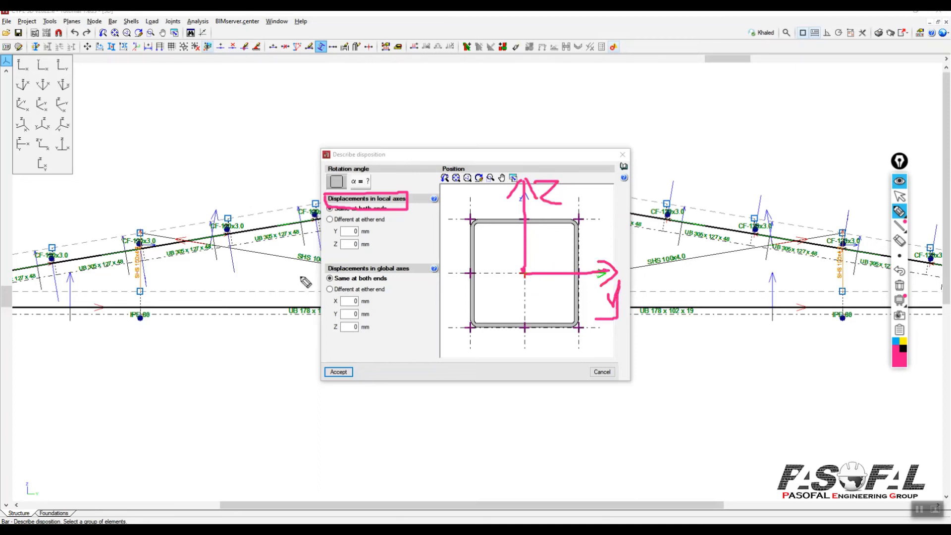
# Step: Circle the SHS 100x4.0 post with the pen, draw a downward arrow beneath it, and undo these marks
pyautogui.moveTo(147, 229)
pyautogui.mouseDown()
pyautogui.moveTo(131, 297)
pyautogui.moveTo(142, 226)
pyautogui.mouseUp()
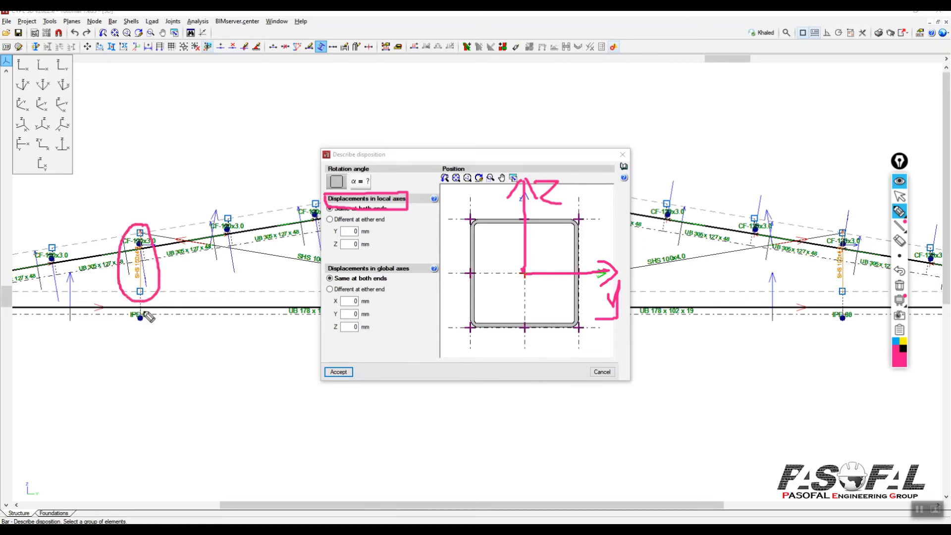
pyautogui.moveTo(142, 309); pyautogui.dragTo(139, 368)
pyautogui.moveTo(127, 341)
pyautogui.mouseDown()
pyautogui.moveTo(140, 369)
pyautogui.moveTo(151, 339)
pyautogui.mouseUp()
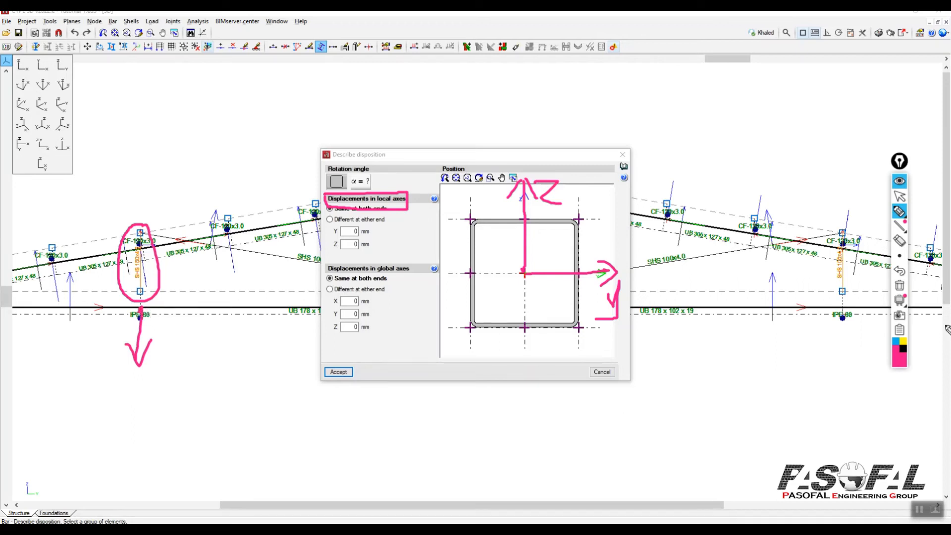
pyautogui.click(899, 272)
pyautogui.click(899, 272)
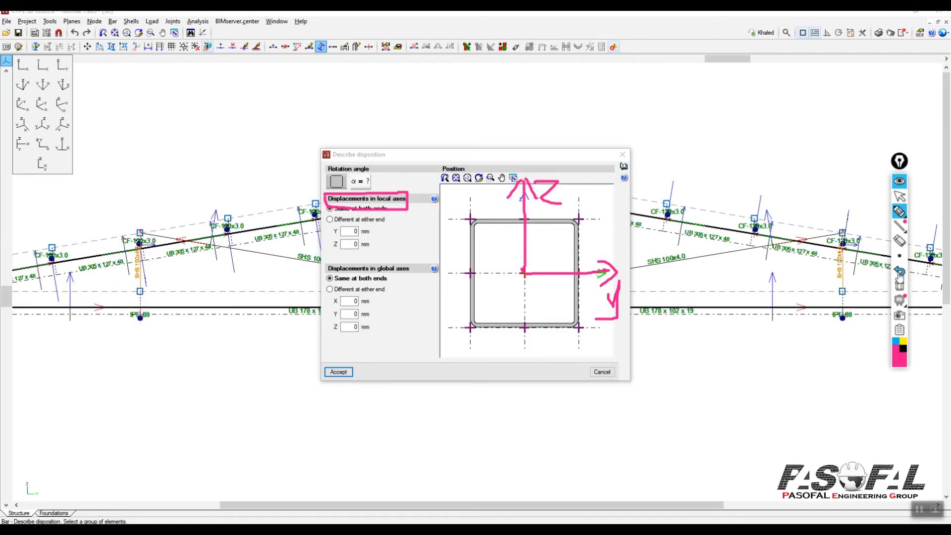
# Step: Trace the post with direction arrows at its head, outline the global-axes heading and axis symbol, and label the plus and minus Y directions
pyautogui.moveTo(141, 317); pyautogui.dragTo(141, 251)
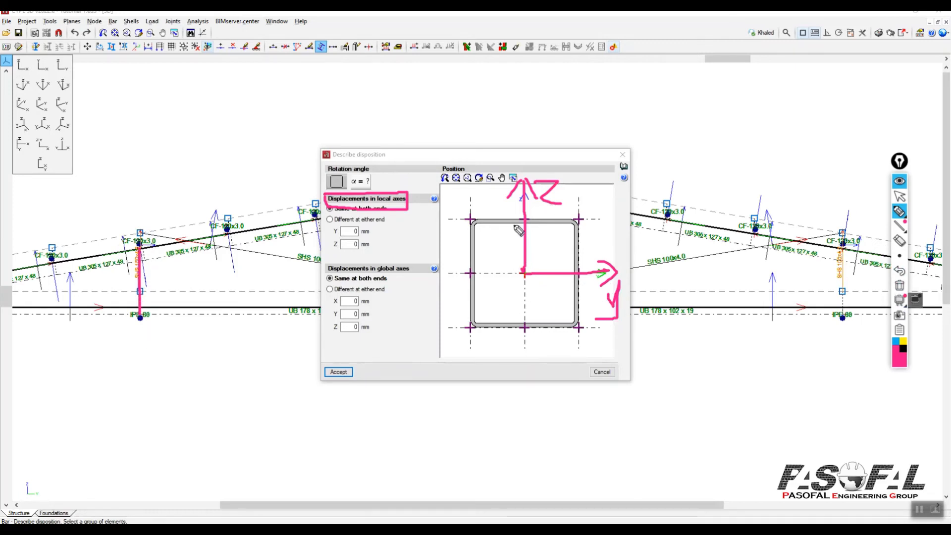
pyautogui.moveTo(144, 244)
pyautogui.mouseDown()
pyautogui.moveTo(177, 242)
pyautogui.moveTo(156, 256)
pyautogui.moveTo(94, 245)
pyautogui.moveTo(168, 218)
pyautogui.moveTo(170, 230)
pyautogui.moveTo(104, 274)
pyautogui.moveTo(118, 273)
pyautogui.mouseUp()
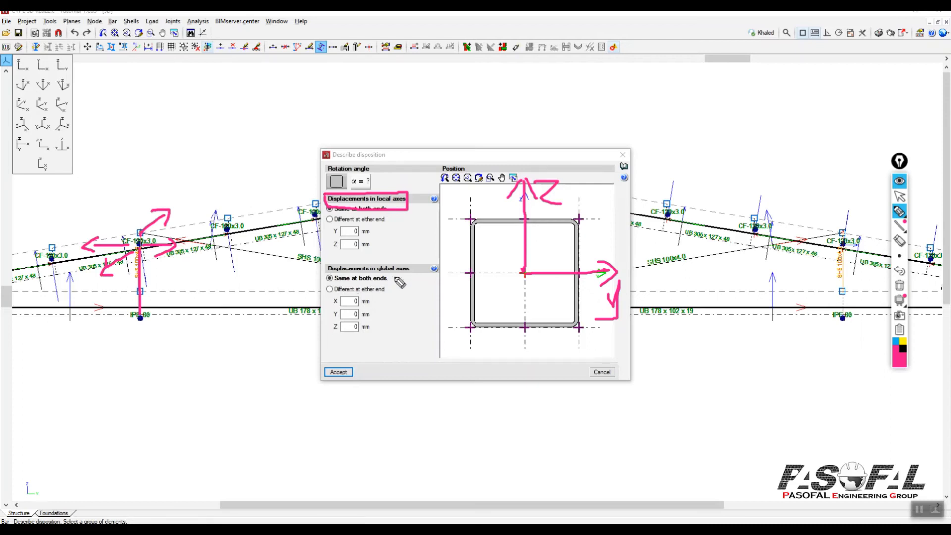
pyautogui.moveTo(328, 263)
pyautogui.mouseDown()
pyautogui.moveTo(399, 258)
pyautogui.moveTo(418, 274)
pyautogui.moveTo(342, 281)
pyautogui.moveTo(329, 268)
pyautogui.mouseUp()
pyautogui.moveTo(33, 470)
pyautogui.mouseDown()
pyautogui.moveTo(48, 497)
pyautogui.moveTo(12, 478)
pyautogui.moveTo(34, 469)
pyautogui.mouseUp()
pyautogui.moveTo(71, 491)
pyautogui.mouseDown()
pyautogui.moveTo(106, 490)
pyautogui.moveTo(91, 495)
pyautogui.mouseUp()
pyautogui.moveTo(112, 486); pyautogui.dragTo(122, 499)
pyautogui.moveTo(184, 243); pyautogui.dragTo(178, 274)
pyautogui.moveTo(71, 244)
pyautogui.mouseDown()
pyautogui.moveTo(68, 270)
pyautogui.moveTo(60, 249)
pyautogui.mouseUp()
pyautogui.moveTo(180, 265); pyautogui.dragTo(188, 263)
pyautogui.moveTo(181, 257); pyautogui.dragTo(180, 272)
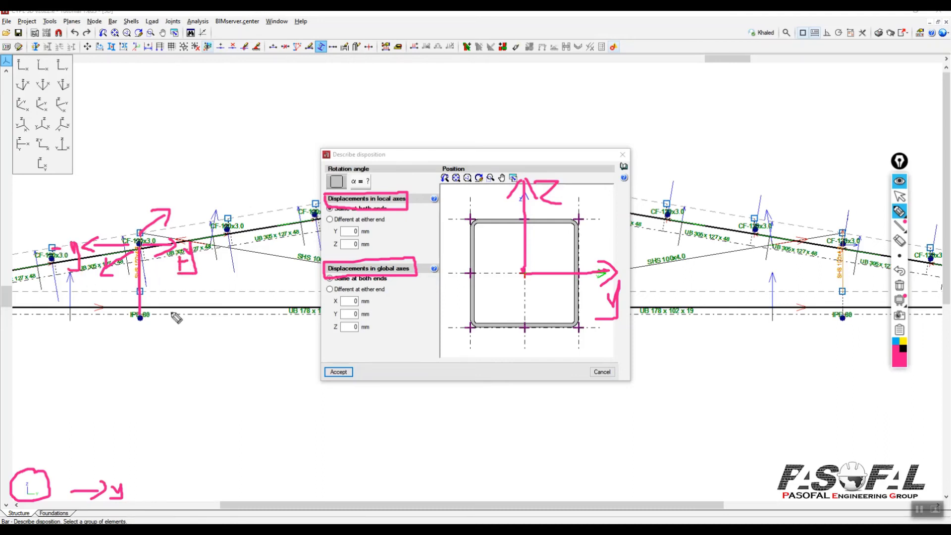
# Step: Draw Z and -Z arrows beside the post, tick the Z direction, and label the plus and minus X directions
pyautogui.moveTo(27, 495)
pyautogui.mouseDown()
pyautogui.moveTo(33, 477)
pyautogui.moveTo(20, 498)
pyautogui.mouseUp()
pyautogui.moveTo(134, 226)
pyautogui.mouseDown()
pyautogui.moveTo(132, 175)
pyautogui.moveTo(141, 188)
pyautogui.moveTo(156, 178)
pyautogui.mouseUp()
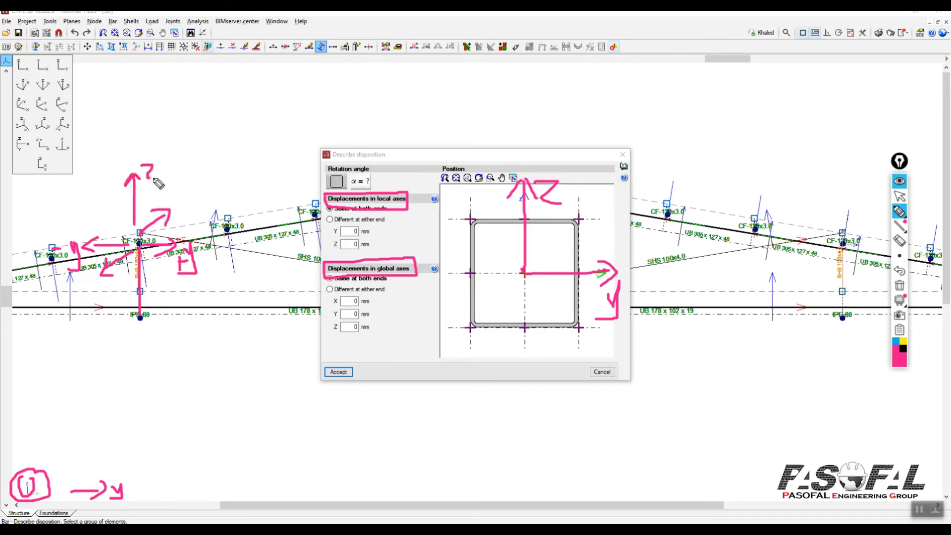
pyautogui.moveTo(154, 271)
pyautogui.mouseDown()
pyautogui.moveTo(155, 307)
pyautogui.moveTo(167, 299)
pyautogui.mouseUp()
pyautogui.moveTo(156, 327); pyautogui.dragTo(189, 342)
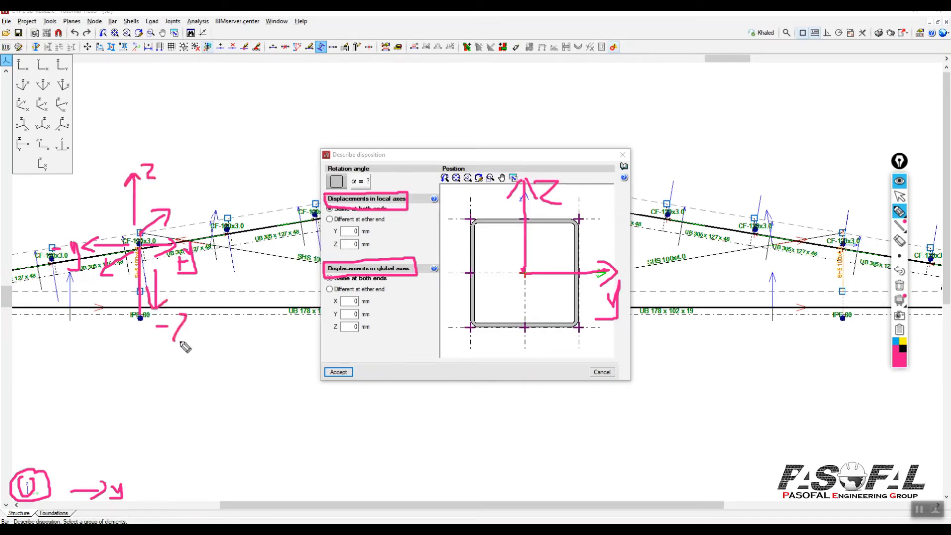
pyautogui.moveTo(159, 158); pyautogui.dragTo(201, 135)
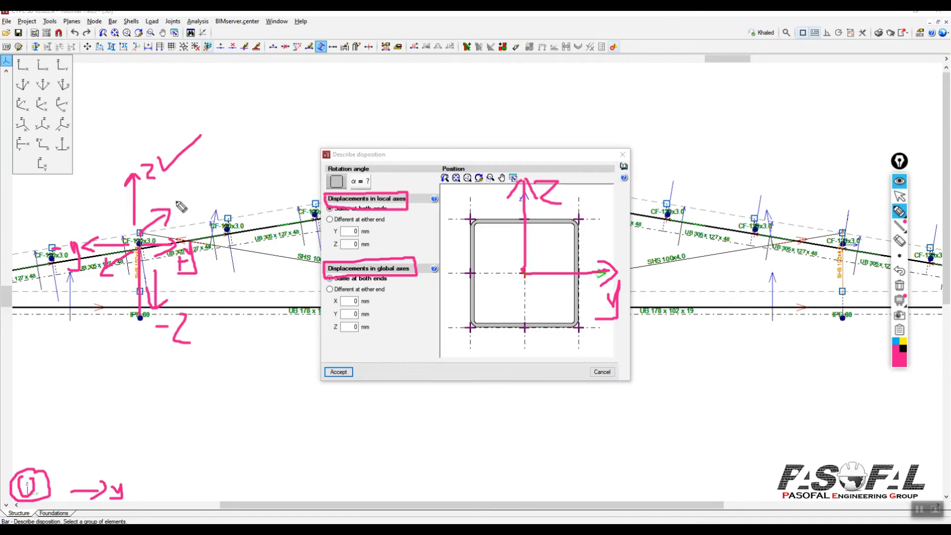
pyautogui.moveTo(181, 193)
pyautogui.mouseDown()
pyautogui.moveTo(181, 217)
pyautogui.moveTo(187, 203)
pyautogui.moveTo(160, 208)
pyautogui.mouseUp()
pyautogui.moveTo(158, 197); pyautogui.dragTo(145, 209)
pyautogui.moveTo(102, 275)
pyautogui.mouseDown()
pyautogui.moveTo(99, 293)
pyautogui.moveTo(112, 281)
pyautogui.mouseUp()
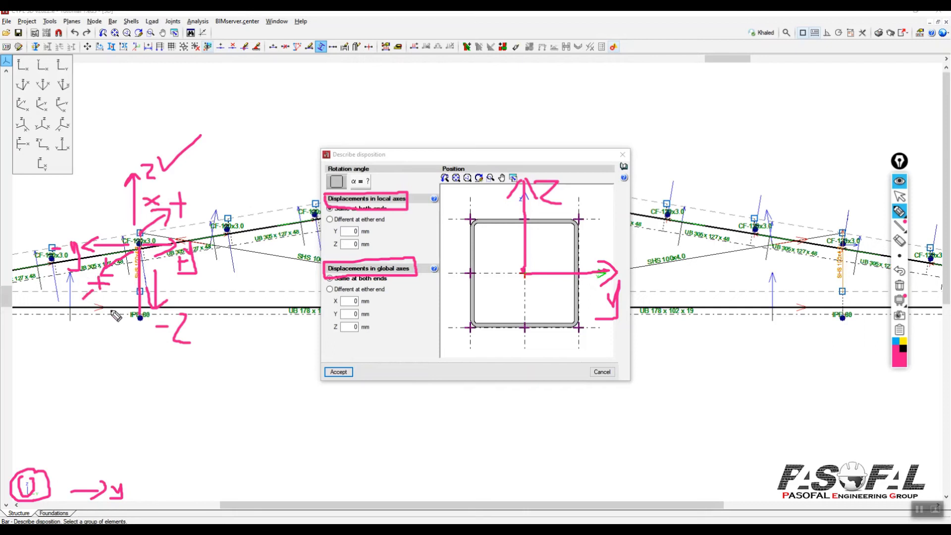
# Step: Highlight the -Z arrow, the global Z displacement and the global-axes heading in blue, and clear all pen marks
pyautogui.click(896, 346)
pyautogui.moveTo(174, 285)
pyautogui.mouseDown()
pyautogui.moveTo(189, 356)
pyautogui.moveTo(171, 272)
pyautogui.mouseUp()
pyautogui.moveTo(331, 321)
pyautogui.mouseDown()
pyautogui.moveTo(343, 340)
pyautogui.moveTo(328, 323)
pyautogui.mouseUp()
pyautogui.moveTo(405, 264); pyautogui.dragTo(419, 238)
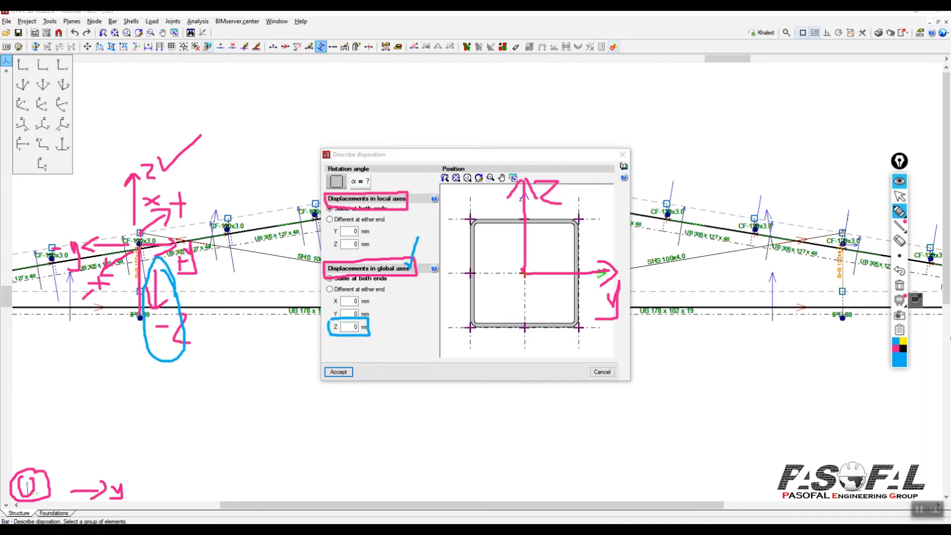
pyautogui.click(899, 286)
# Step: Set the global Z displacement of the vertical SHS 100x4.0 posts to -200 mm
pyautogui.click(900, 196)
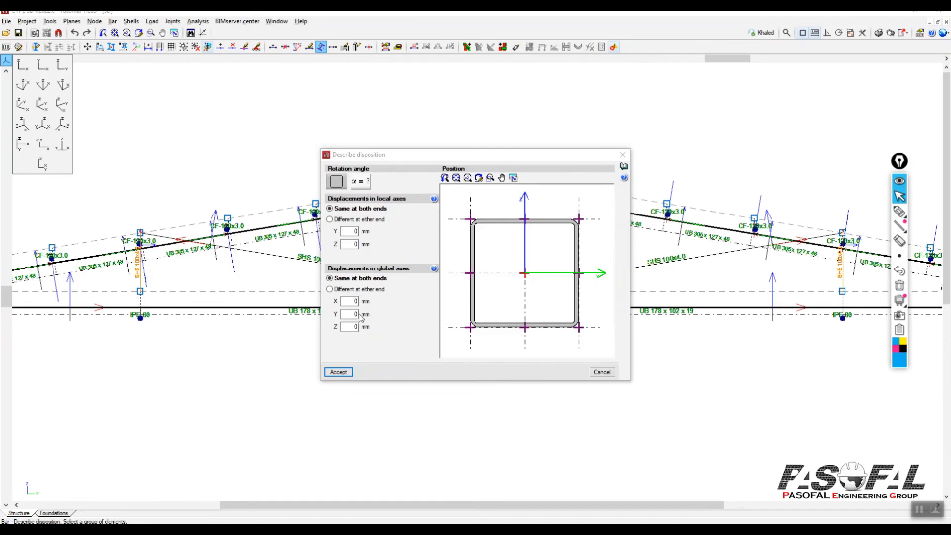
pyautogui.click(355, 328)
pyautogui.press('BackSpace')
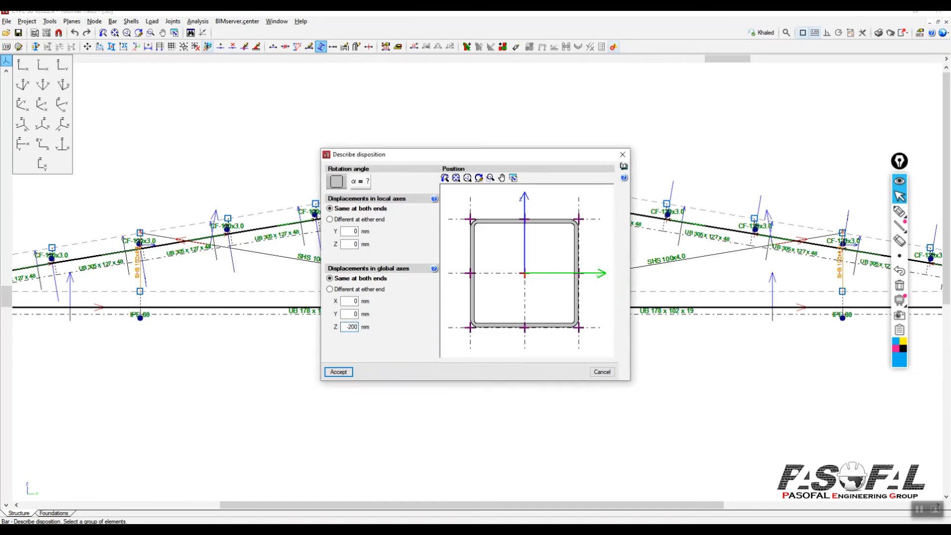
pyautogui.click(341, 373)
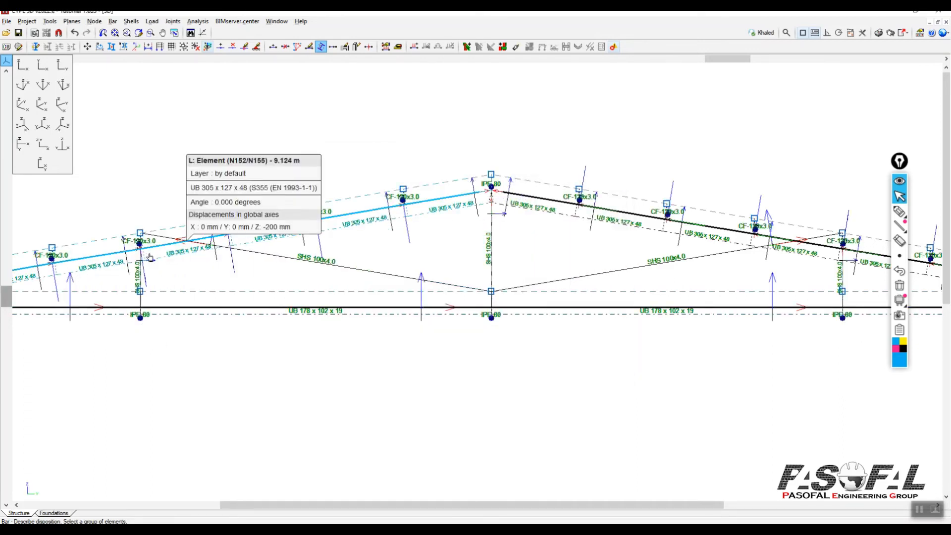
# Step: Align both SHS 100x4.0 diagonals by the section's top-centre point and set their global Z displacement to -200 mm
pyautogui.click(350, 271)
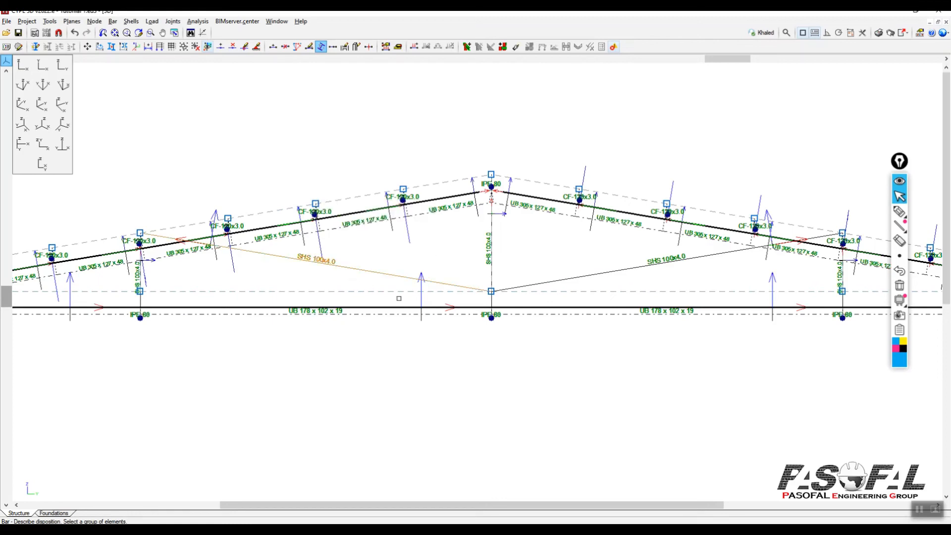
pyautogui.click(601, 278)
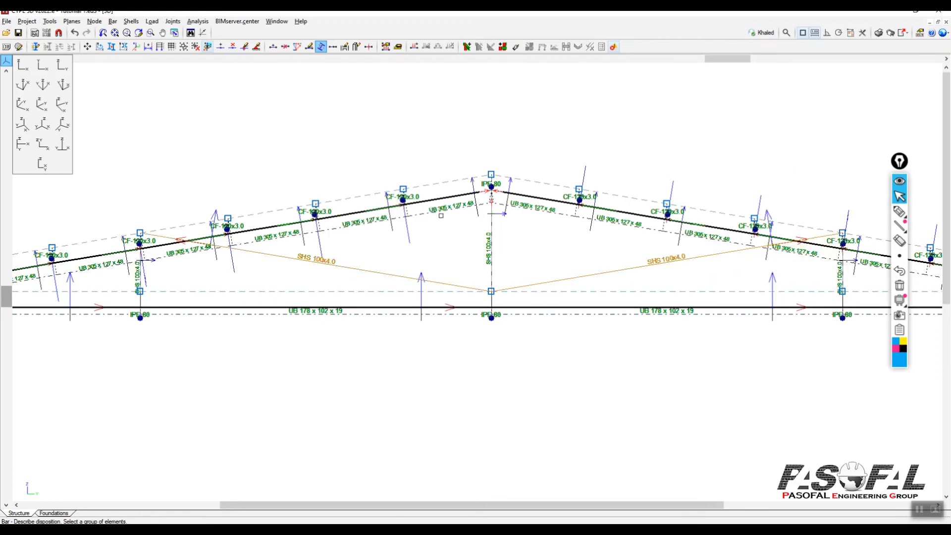
pyautogui.rightClick(385, 100)
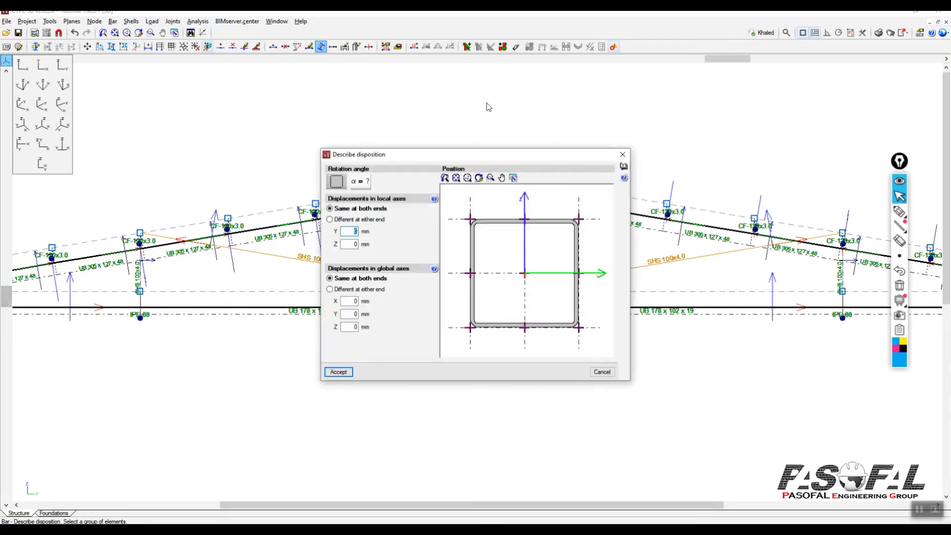
pyautogui.moveTo(528, 161); pyautogui.dragTo(481, 148)
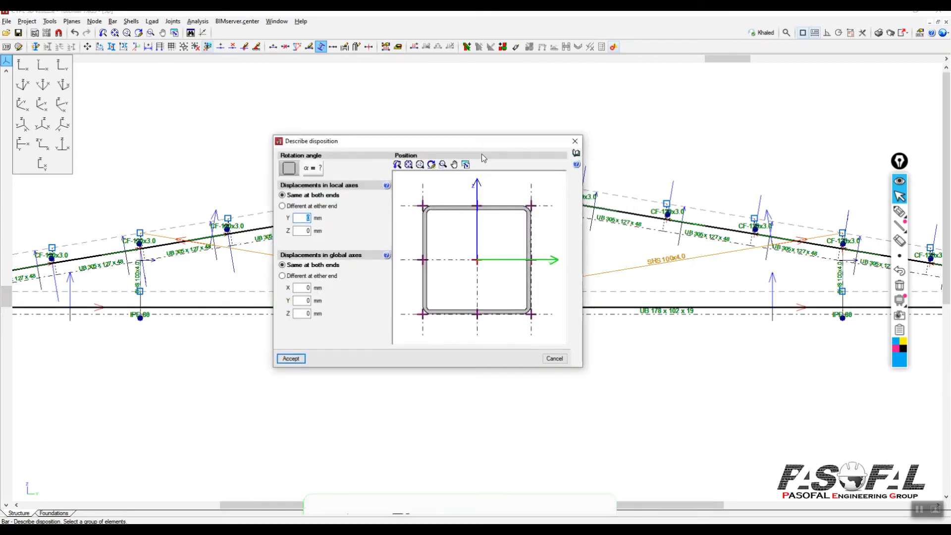
pyautogui.click(477, 208)
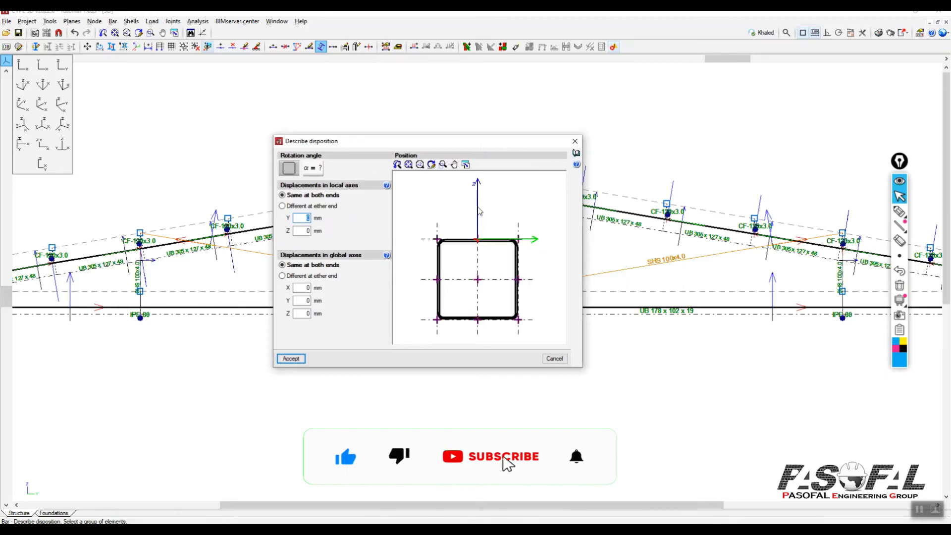
pyautogui.click(300, 313)
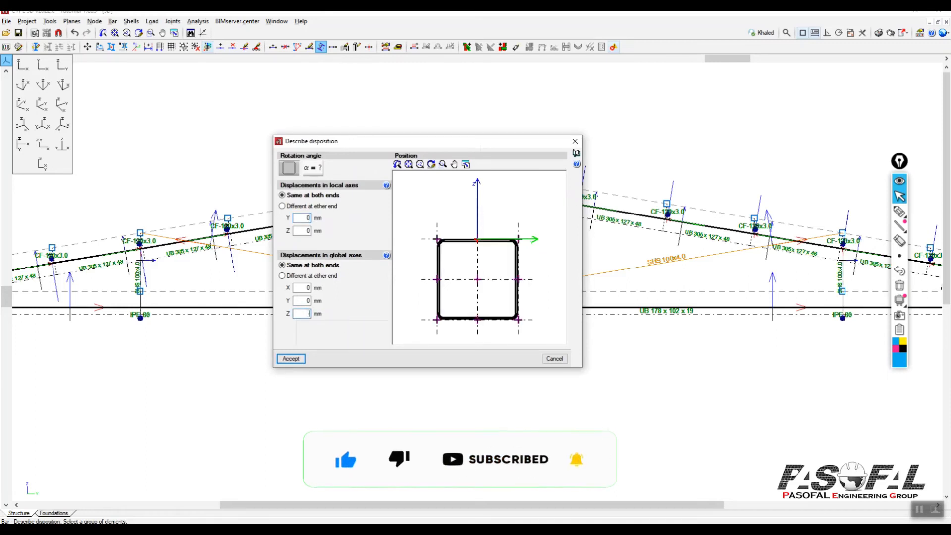
pyautogui.write('-200')
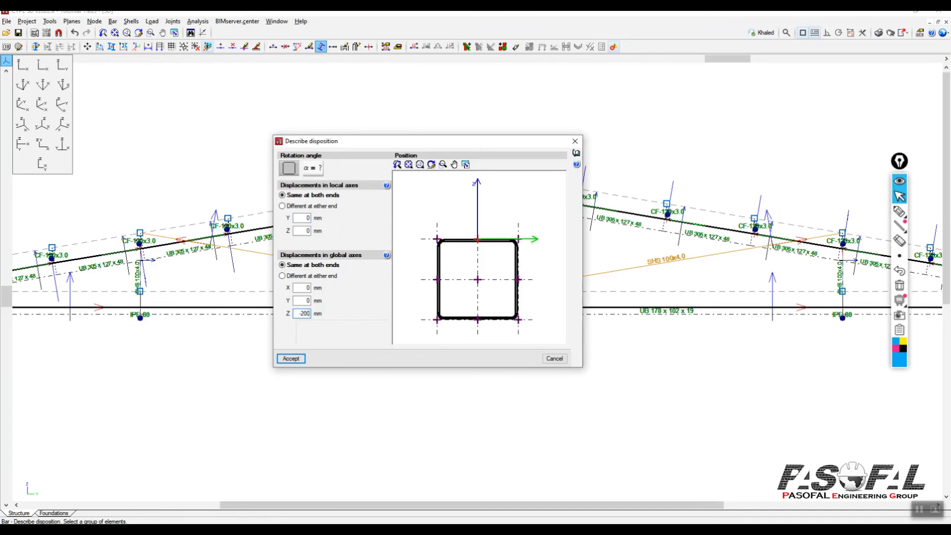
pyautogui.click(296, 364)
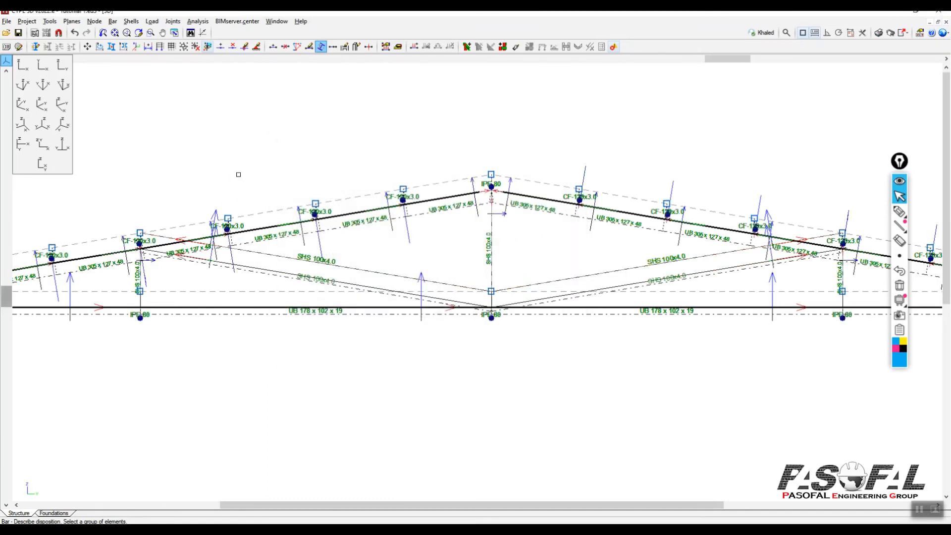
# Step: Generate the 3D view of the complete structure
pyautogui.scroll(2, 306, 200)
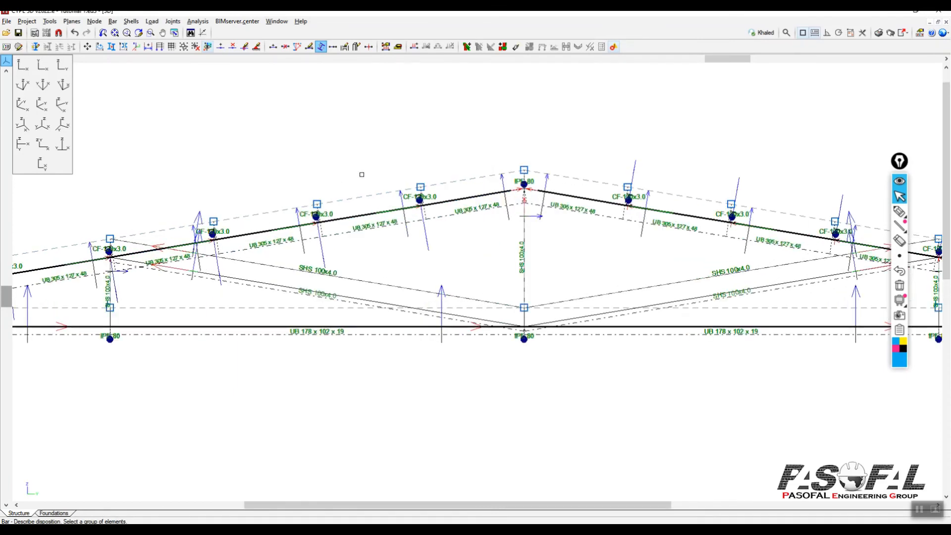
pyautogui.scroll(-2, 354, 168)
pyautogui.click(49, 21)
pyautogui.moveTo(97, 241)
pyautogui.click(238, 240)
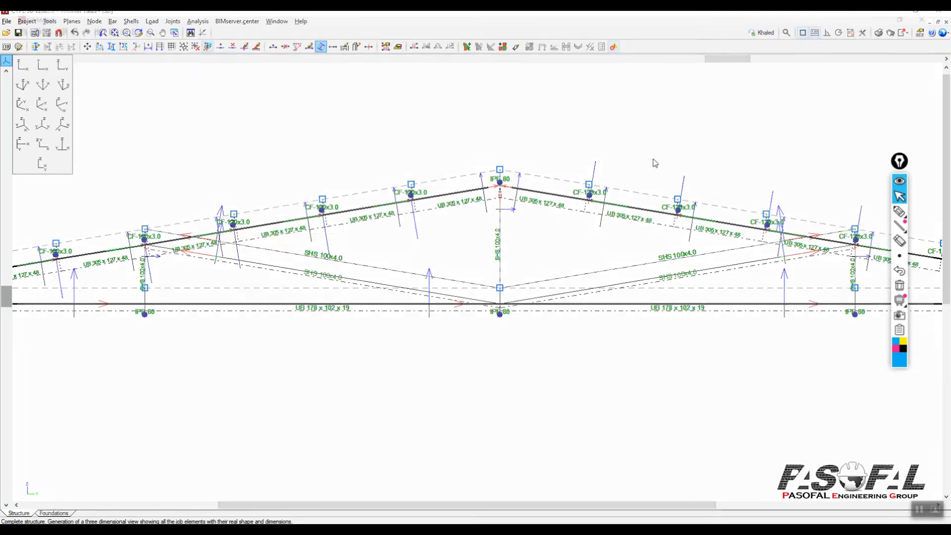
# Step: Examine the SHS posts in 3D where they meet the rafters, bottom chords and IPE 80 bars
pyautogui.scroll(6, 529, 308)
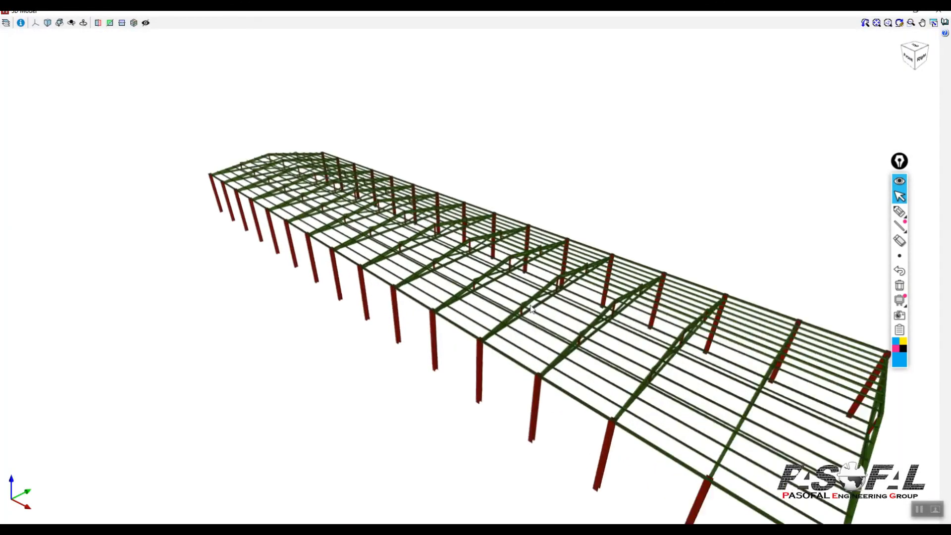
pyautogui.scroll(3, 529, 308)
pyautogui.scroll(5, 548, 298)
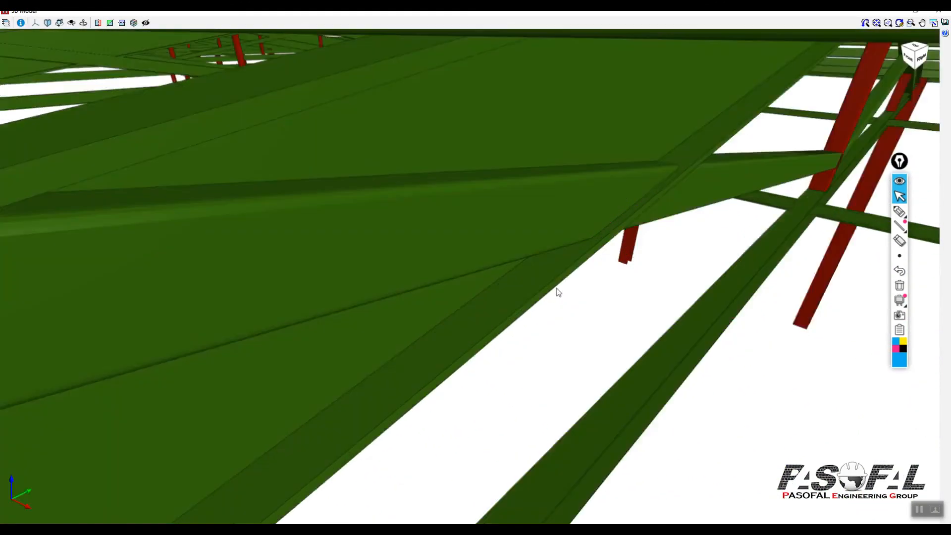
pyautogui.scroll(-8, 558, 291)
pyautogui.scroll(4, 477, 318)
pyautogui.scroll(5, 477, 317)
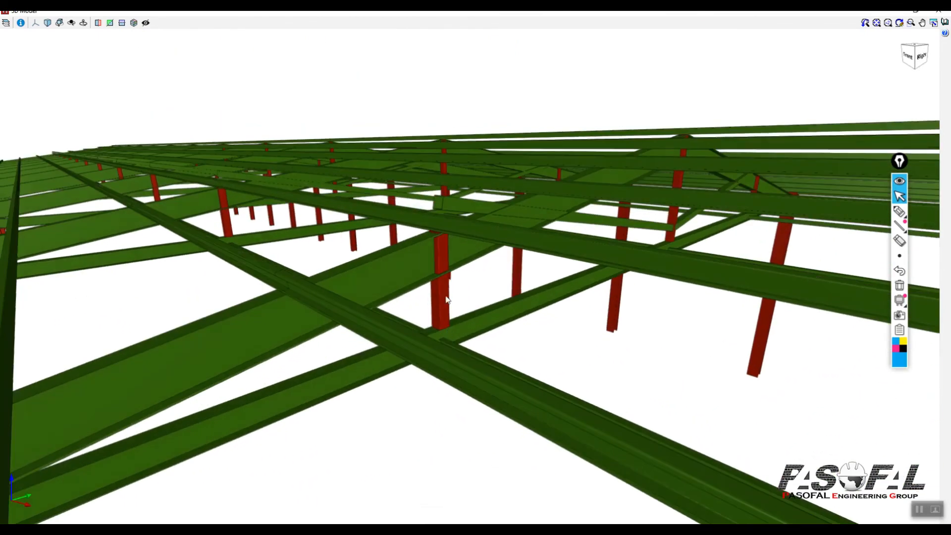
pyautogui.scroll(2, 448, 312)
pyautogui.scroll(-3, 440, 353)
pyautogui.scroll(3, 445, 347)
pyautogui.scroll(-2, 460, 342)
pyautogui.scroll(5, 446, 352)
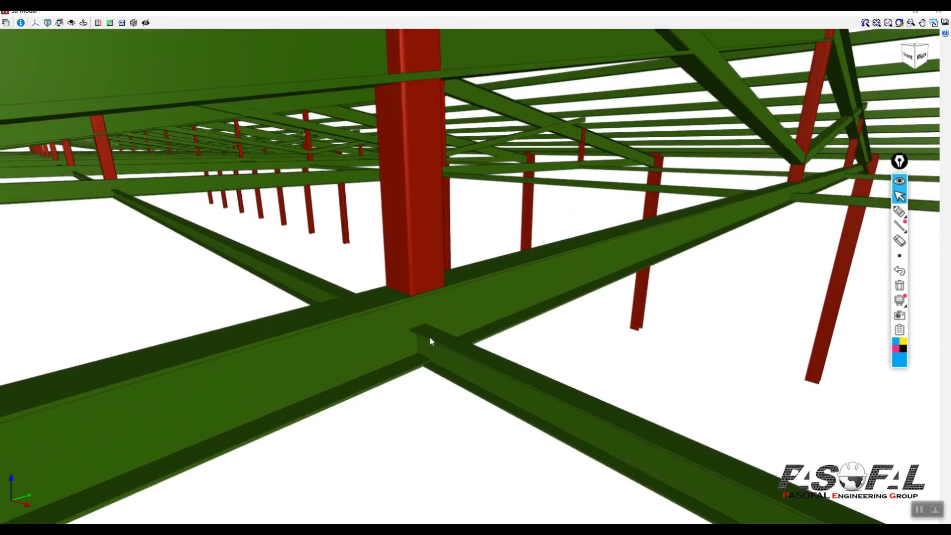
# Step: Inspect how the lower IPE 80 bars meet the bottom chord and how the diagonals meet the ridge post, and close the 3D view
pyautogui.scroll(2, 426, 350)
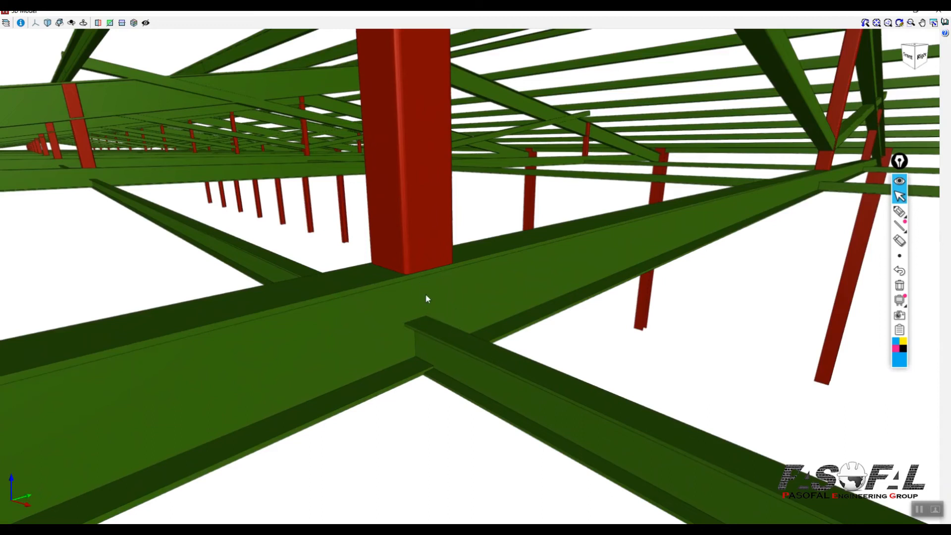
pyautogui.scroll(-5, 366, 397)
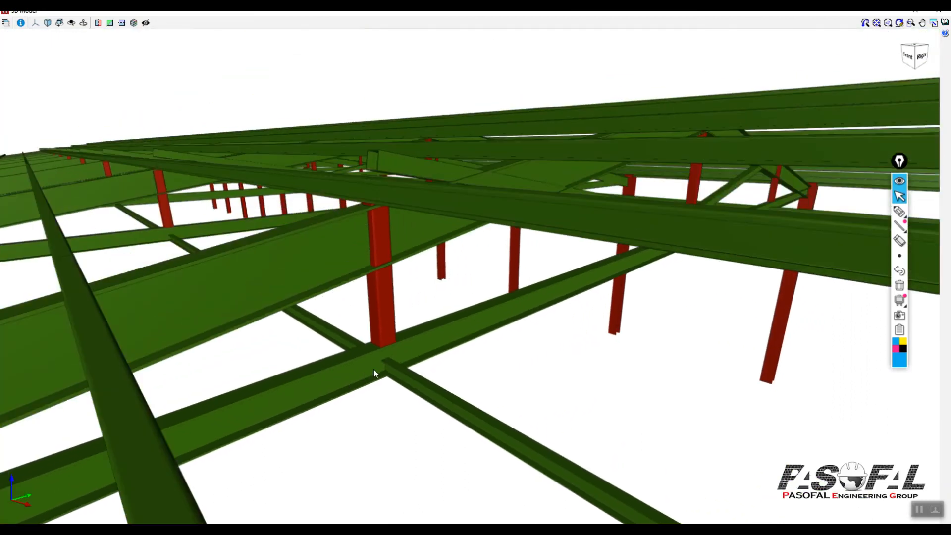
pyautogui.scroll(1, 392, 173)
pyautogui.scroll(1, 377, 176)
pyautogui.scroll(-5, 355, 195)
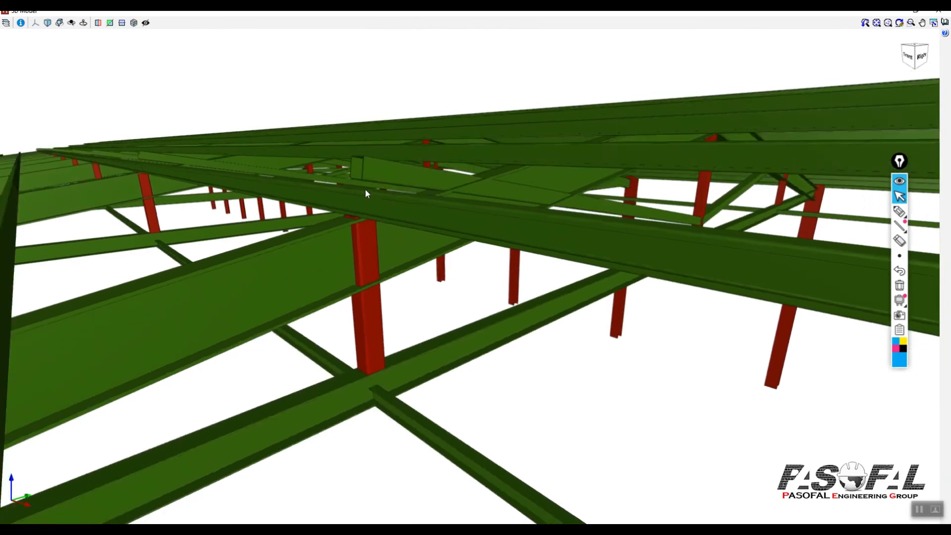
pyautogui.scroll(4, 686, 160)
pyautogui.scroll(5, 683, 176)
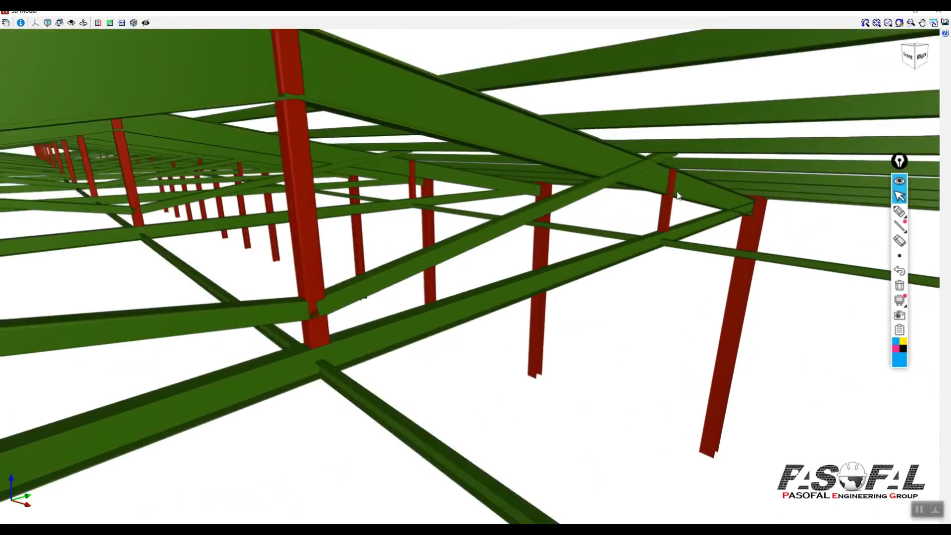
pyautogui.scroll(-3, 625, 170)
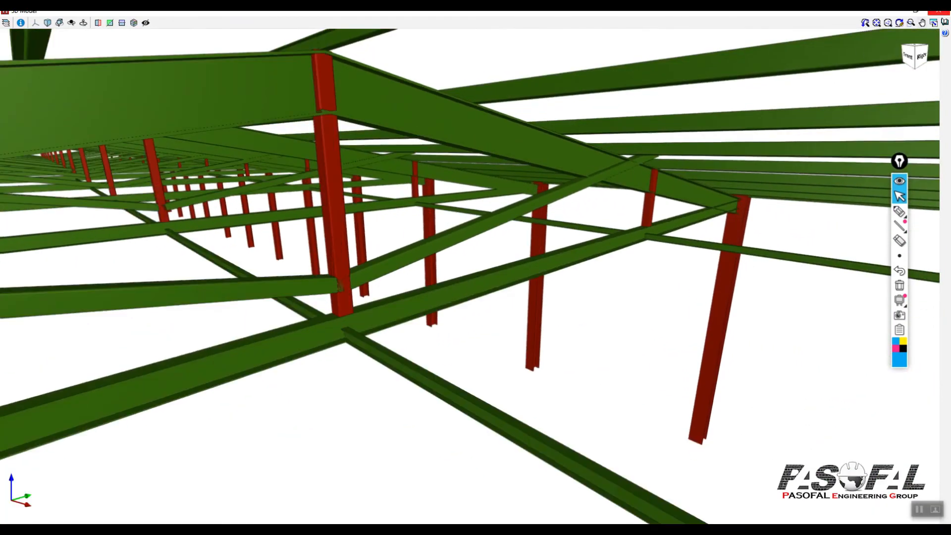
pyautogui.click(938, 11)
# Step: Align the two undisplaced SHS 100x4.0 diagonals by the section's top-centre point and lower them in global Z to match the displaced pair
pyautogui.scroll(-3, 469, 252)
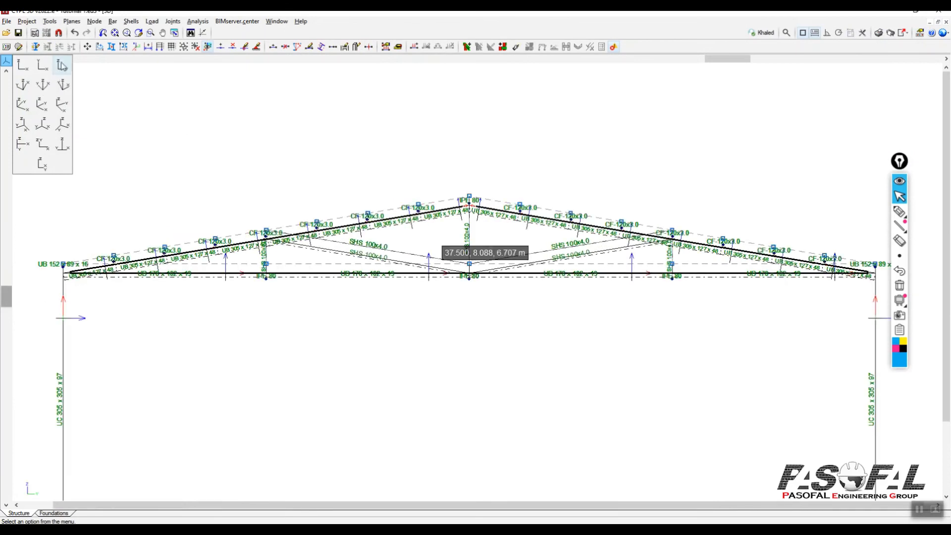
pyautogui.scroll(1, 446, 301)
pyautogui.scroll(1, 446, 302)
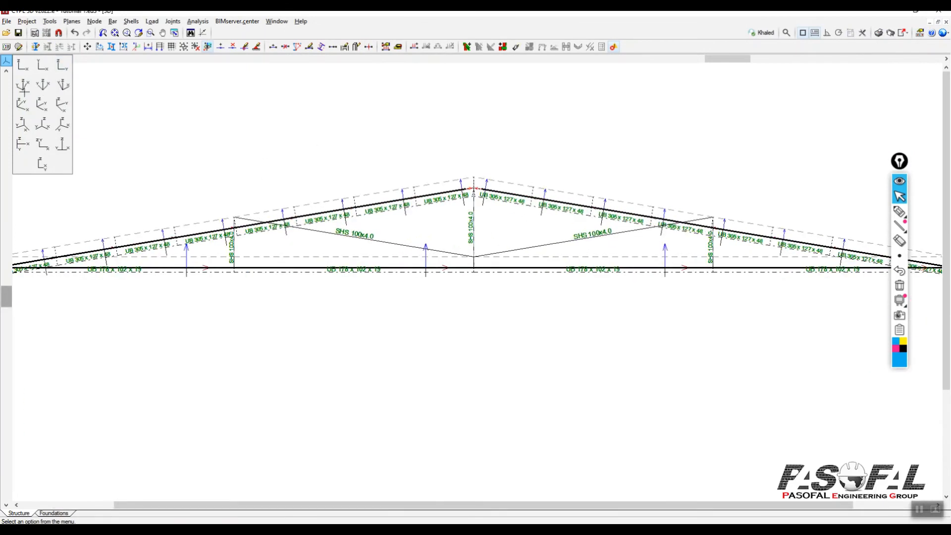
pyautogui.scroll(-1, 444, 243)
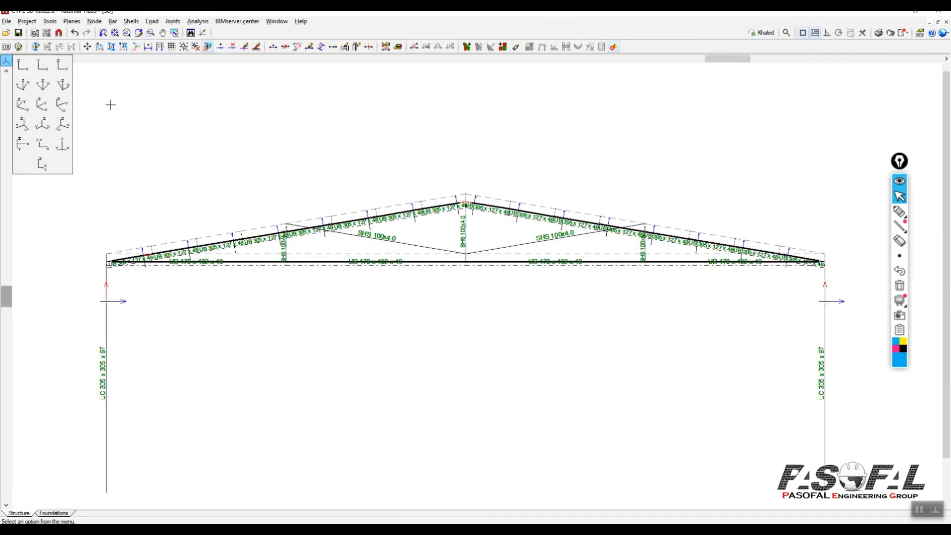
pyautogui.click(50, 21)
pyautogui.moveTo(112, 21)
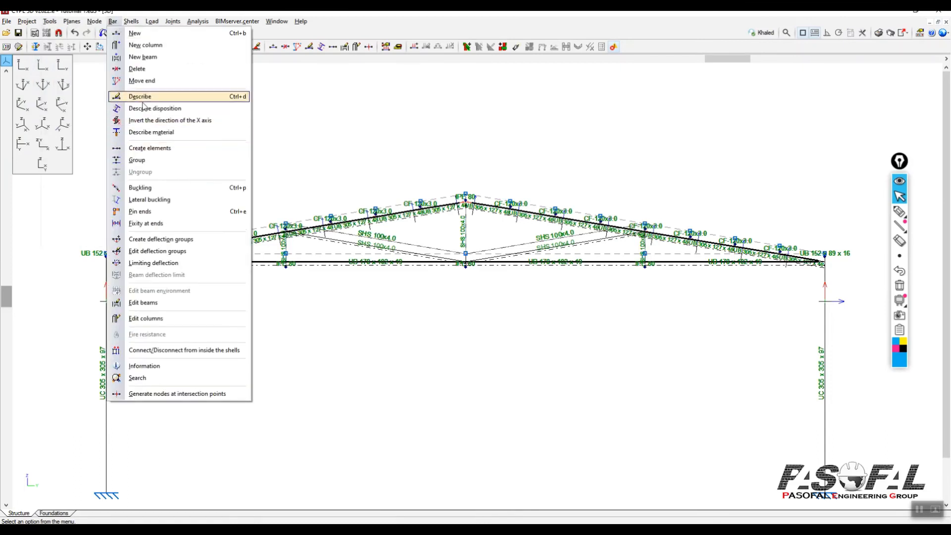
pyautogui.click(143, 107)
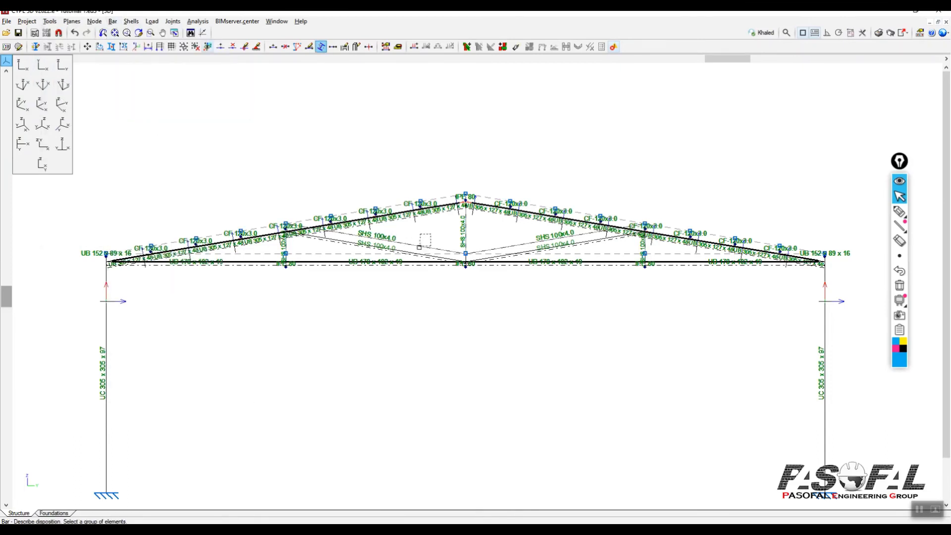
pyautogui.scroll(3, 414, 249)
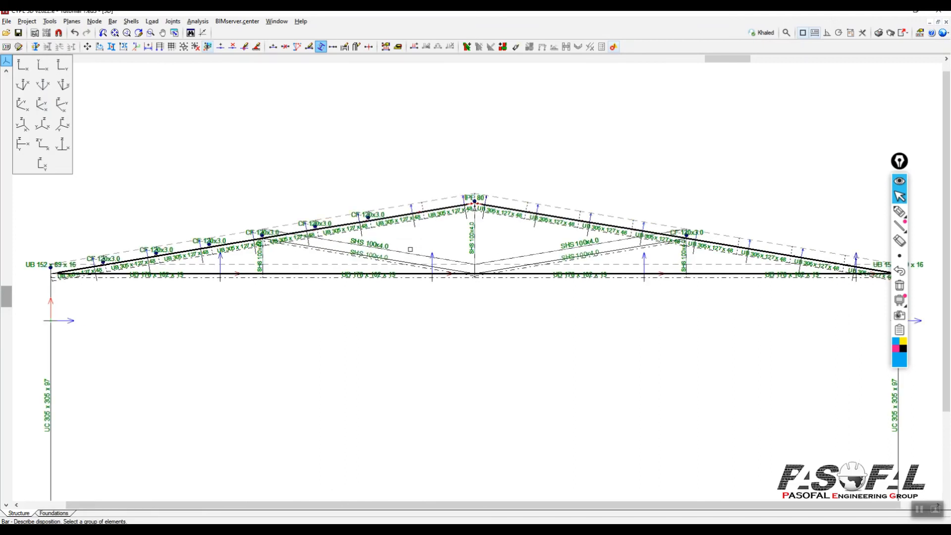
pyautogui.click(396, 254)
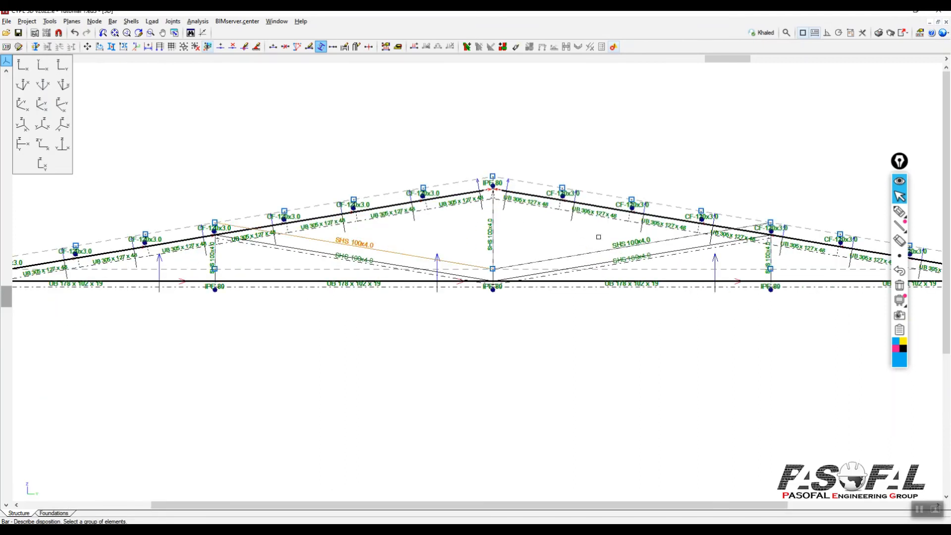
pyautogui.click(581, 249)
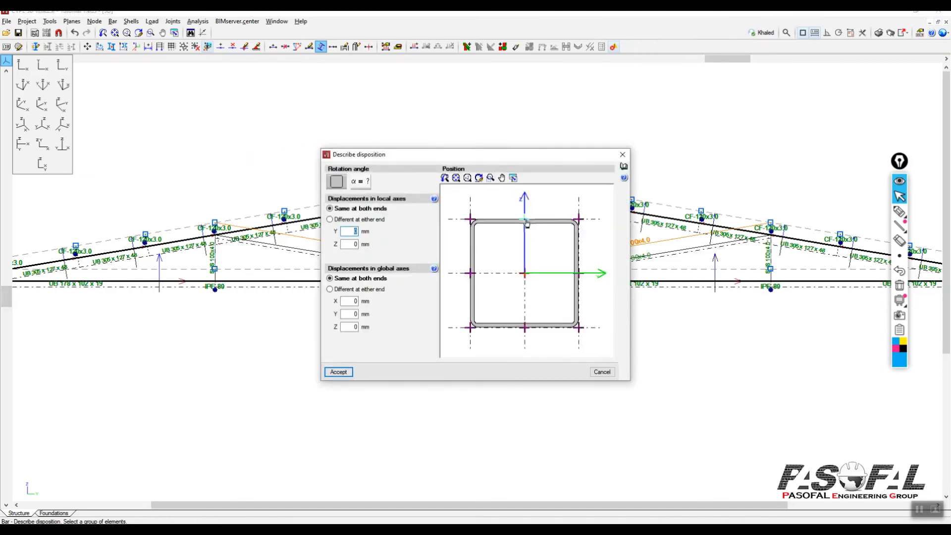
pyautogui.click(525, 221)
pyautogui.click(353, 327)
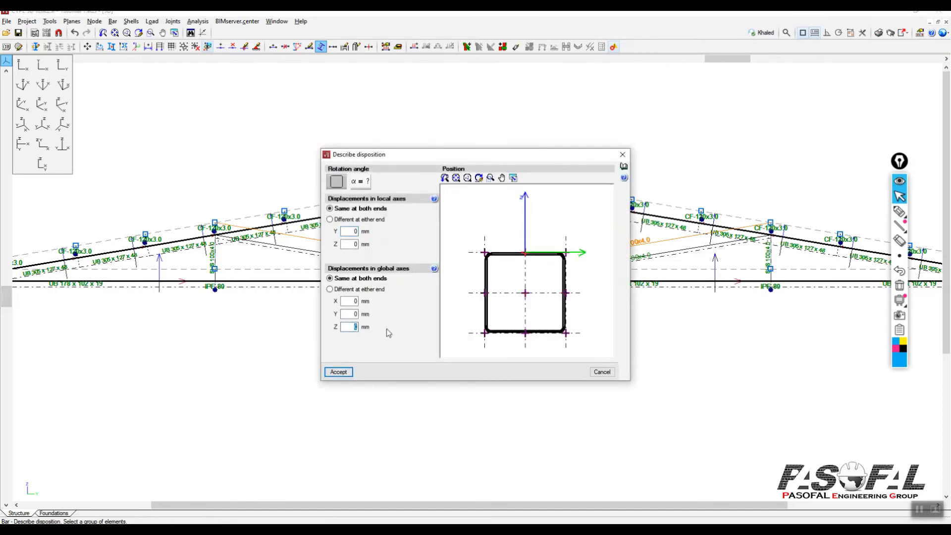
pyautogui.click(339, 372)
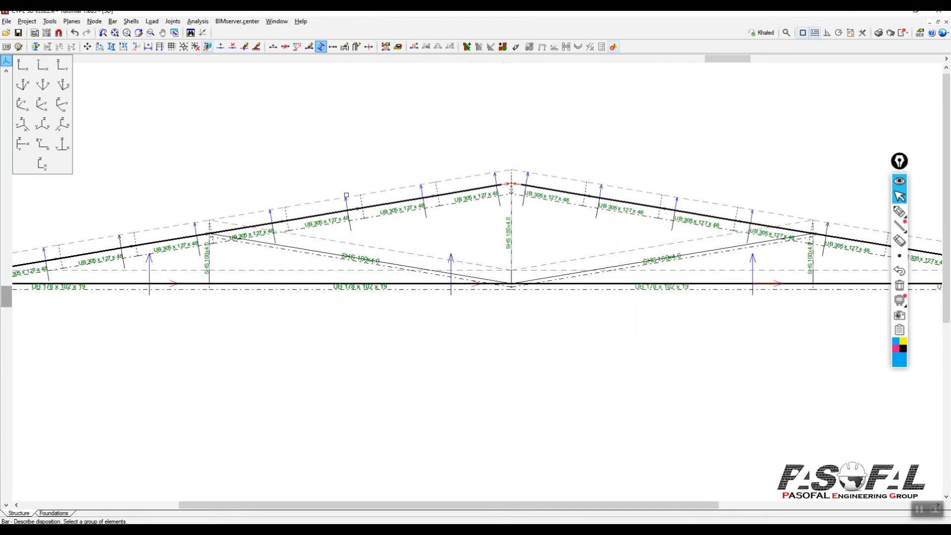
# Step: Generate the 3D view of the complete structure and examine the diagonals, posts and lower IPE 80 bars
pyautogui.click(49, 21)
pyautogui.moveTo(198, 240)
pyautogui.click(248, 240)
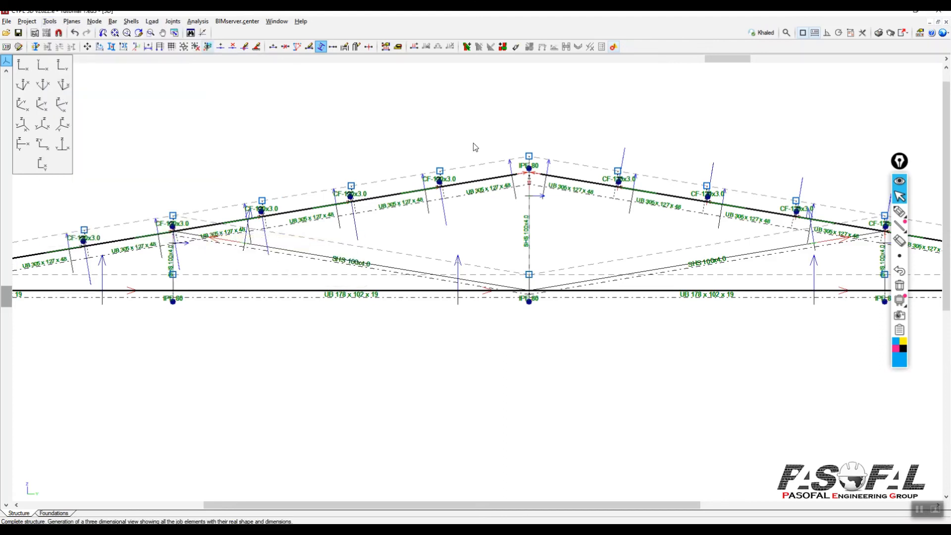
pyautogui.scroll(10, 427, 250)
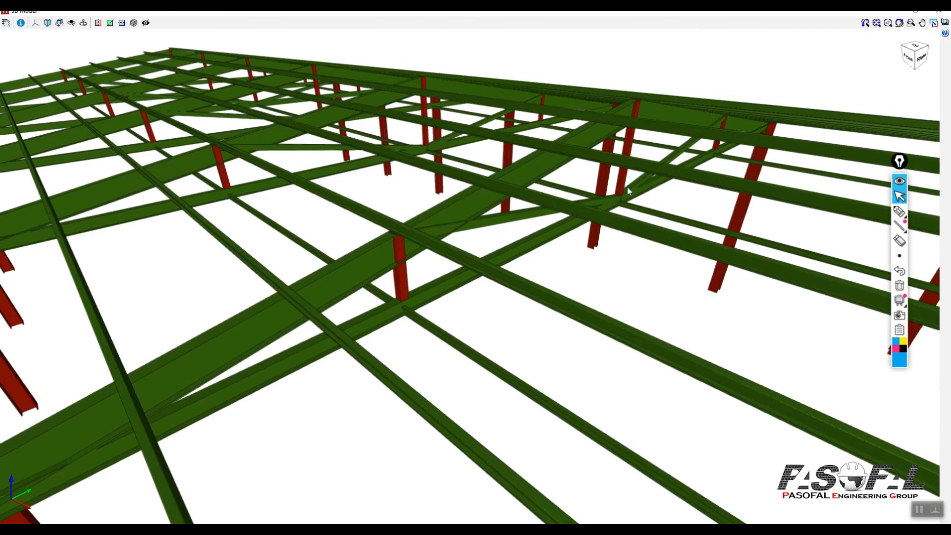
pyautogui.scroll(5, 425, 299)
pyautogui.scroll(-8, 430, 309)
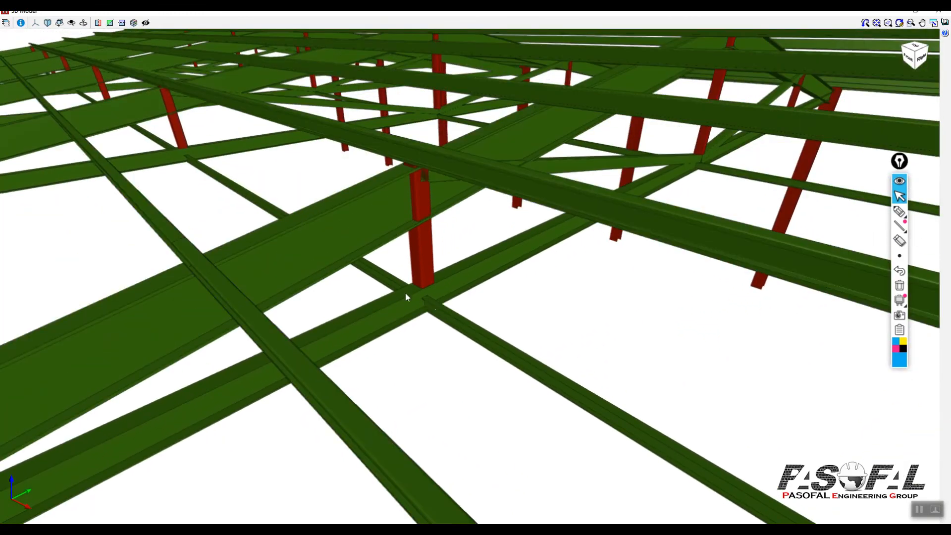
pyautogui.scroll(-3, 406, 293)
pyautogui.scroll(3, 261, 358)
pyautogui.scroll(-10, 261, 359)
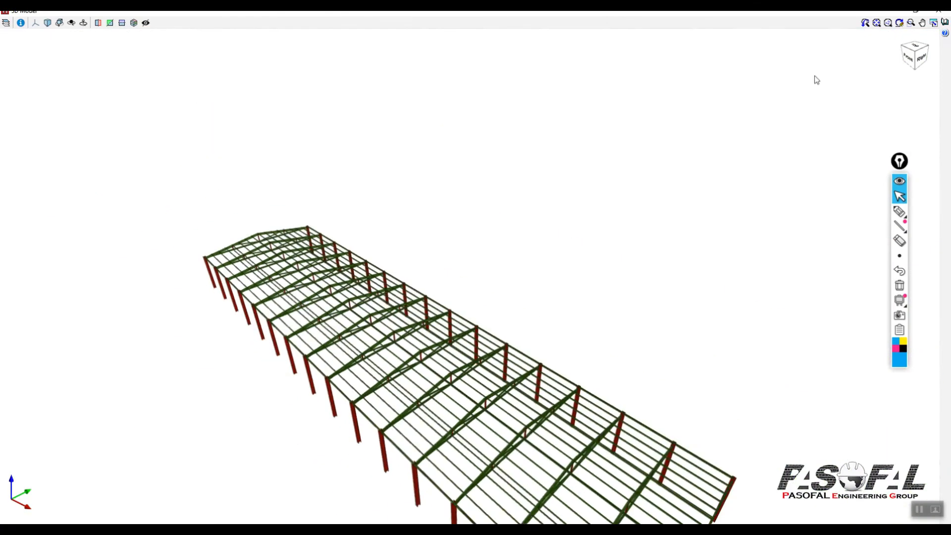
pyautogui.click(939, 11)
# Step: Align the three IPE 80 bars at the bottom chord by the section's centre point and adjust their global Z displacement
pyautogui.scroll(1, 193, 319)
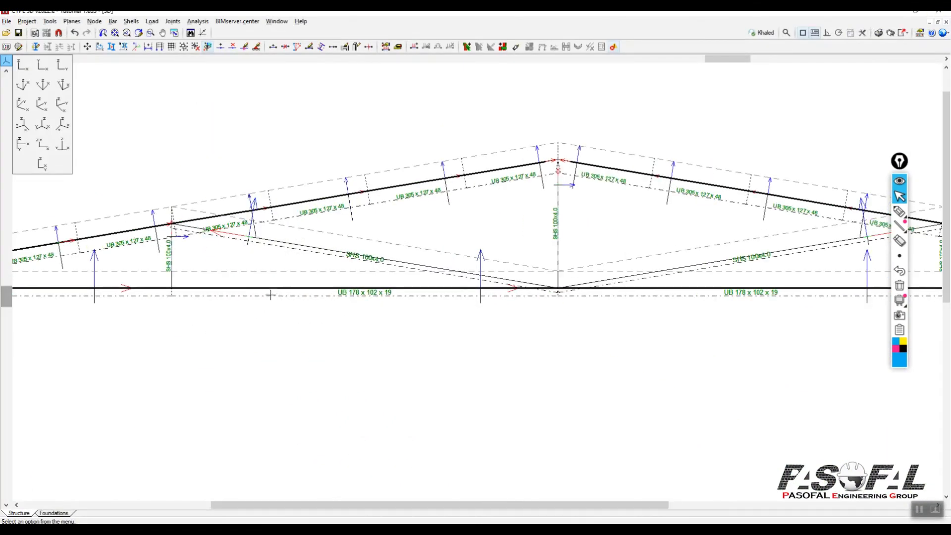
pyautogui.scroll(-2, 270, 295)
pyautogui.click(113, 21)
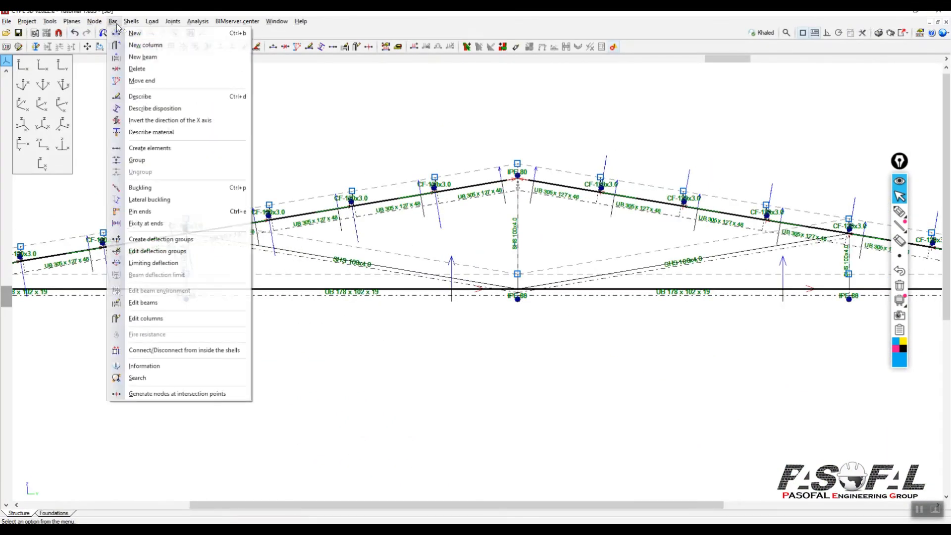
pyautogui.click(140, 109)
pyautogui.click(186, 296)
pyautogui.moveTo(483, 283); pyautogui.dragTo(549, 324)
pyautogui.moveTo(599, 336)
pyautogui.mouseDown(button='middle')
pyautogui.moveTo(488, 337)
pyautogui.moveTo(555, 327)
pyautogui.mouseUp(button='middle')
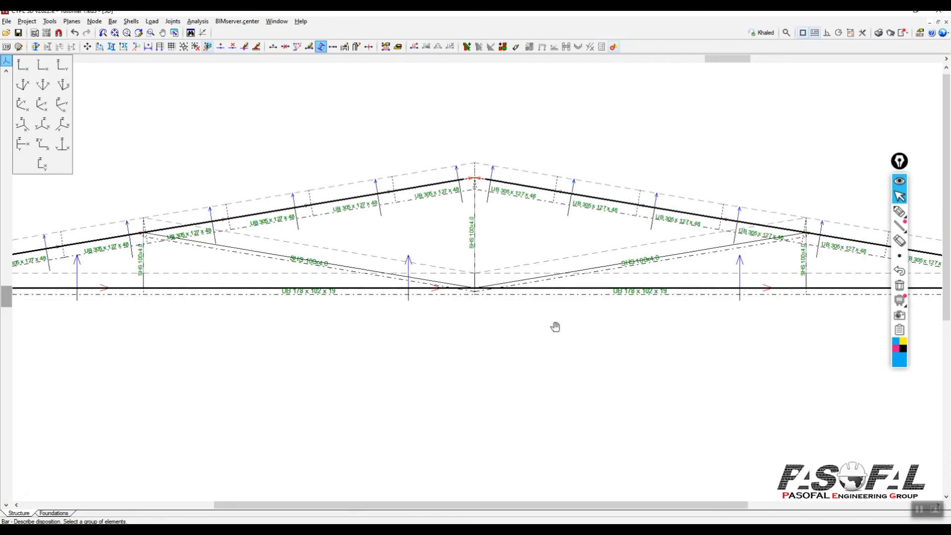
pyautogui.moveTo(657, 333); pyautogui.dragTo(699, 289)
pyautogui.scroll(-5, 620, 152)
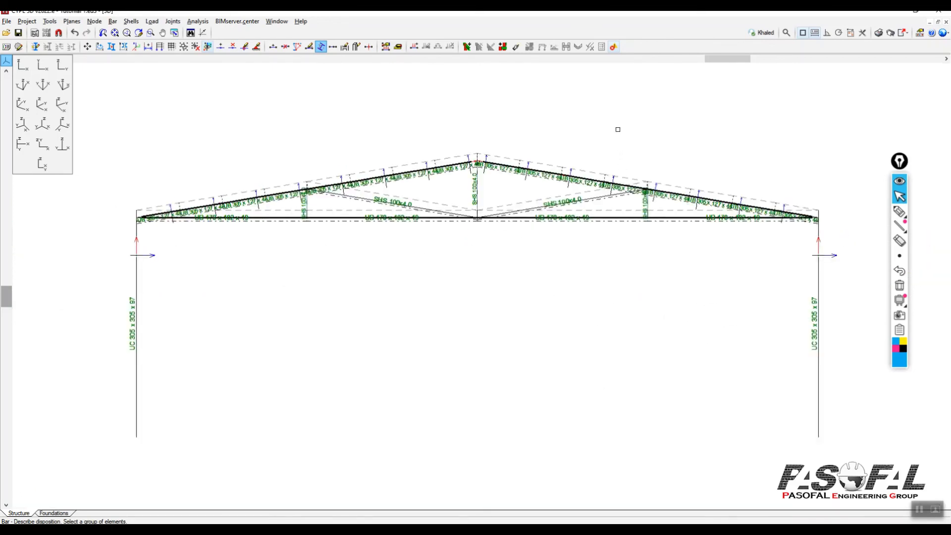
pyautogui.rightClick(662, 136)
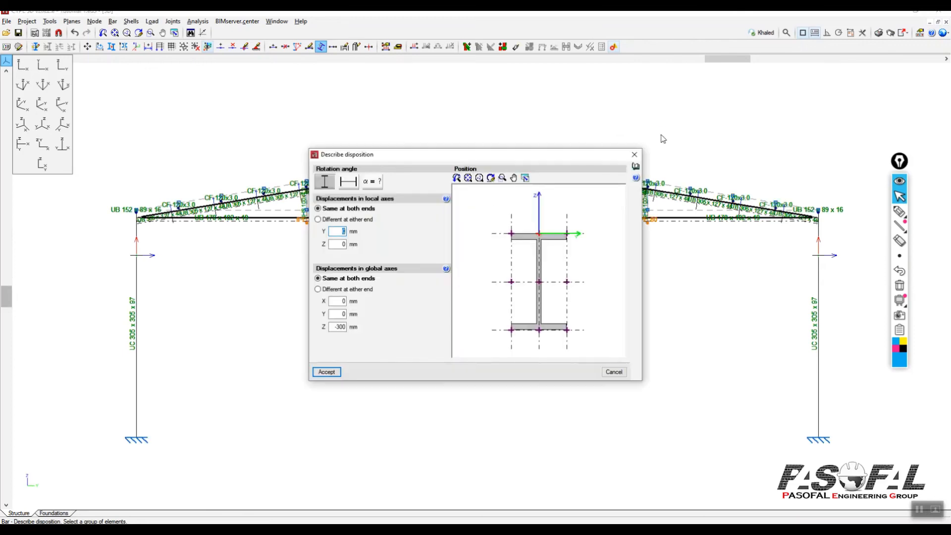
pyautogui.click(538, 282)
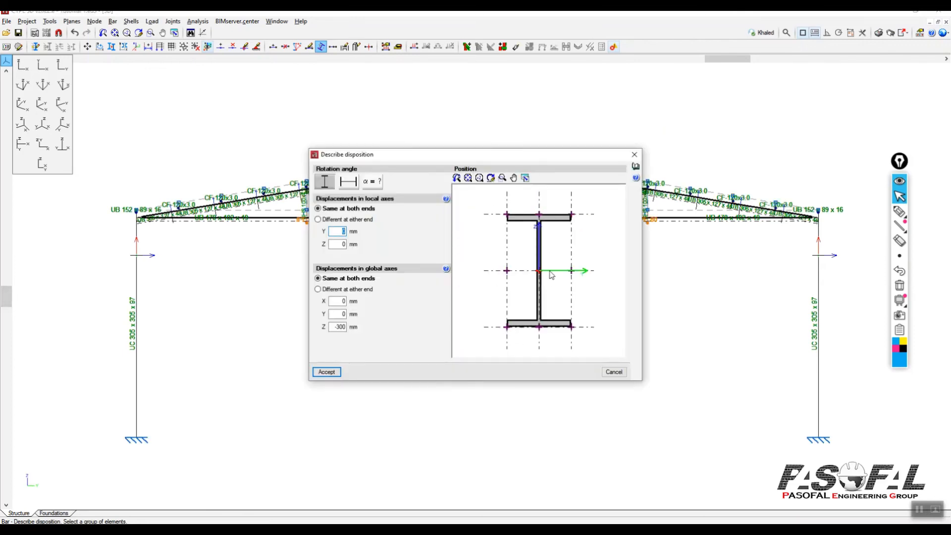
pyautogui.click(337, 328)
pyautogui.click(337, 314)
pyautogui.click(326, 372)
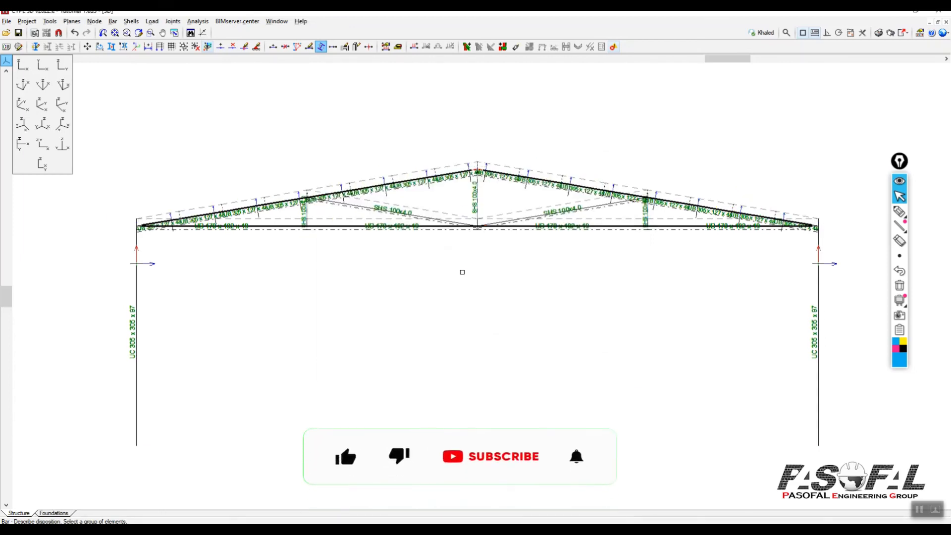
# Step: Generate the complete structure in 3D and check how the lower IPE 80 bars sit against the bottom chord and post
pyautogui.click(50, 21)
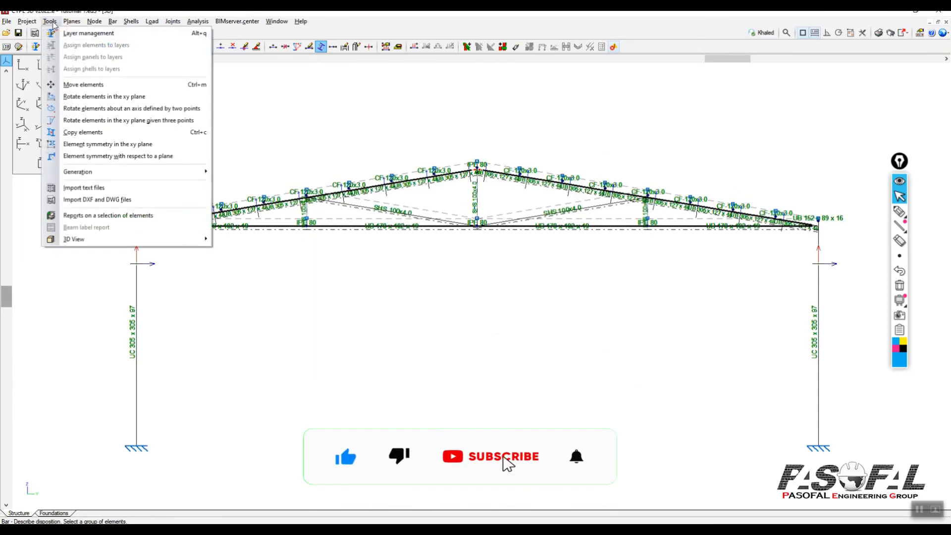
pyautogui.moveTo(74, 239)
pyautogui.click(258, 240)
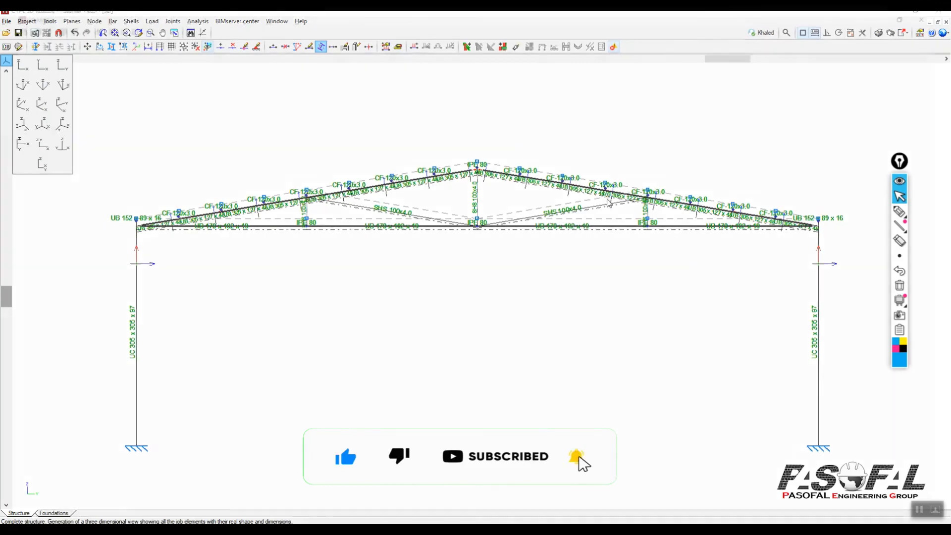
pyautogui.scroll(5, 500, 300)
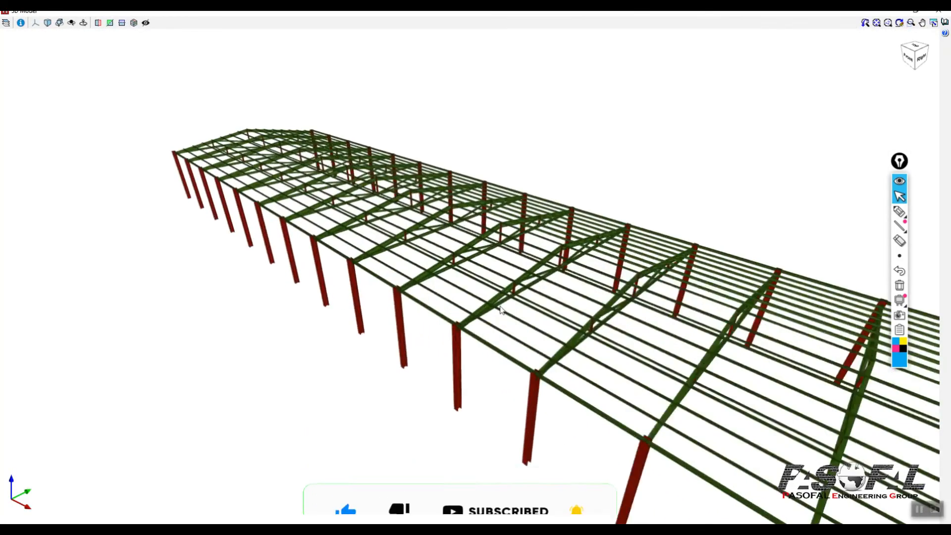
pyautogui.scroll(5, 553, 269)
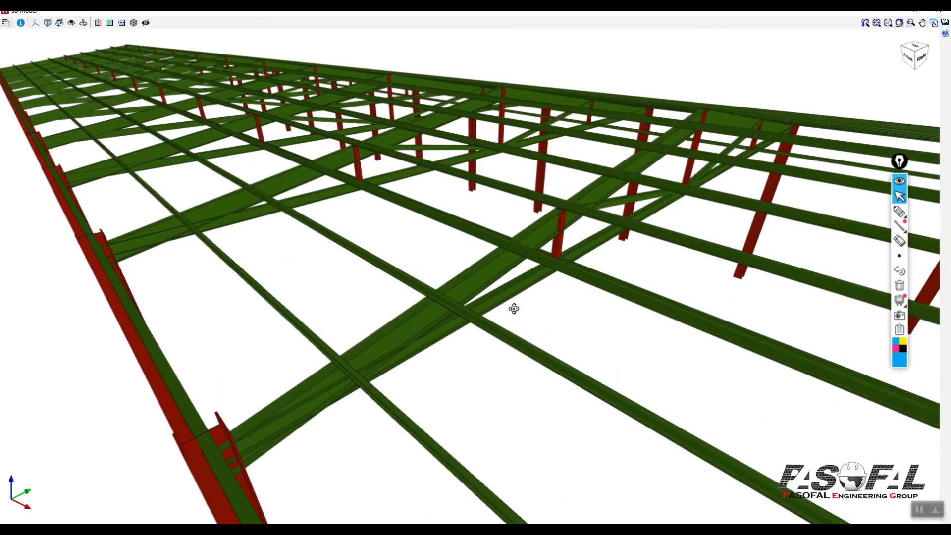
pyautogui.scroll(6, 566, 246)
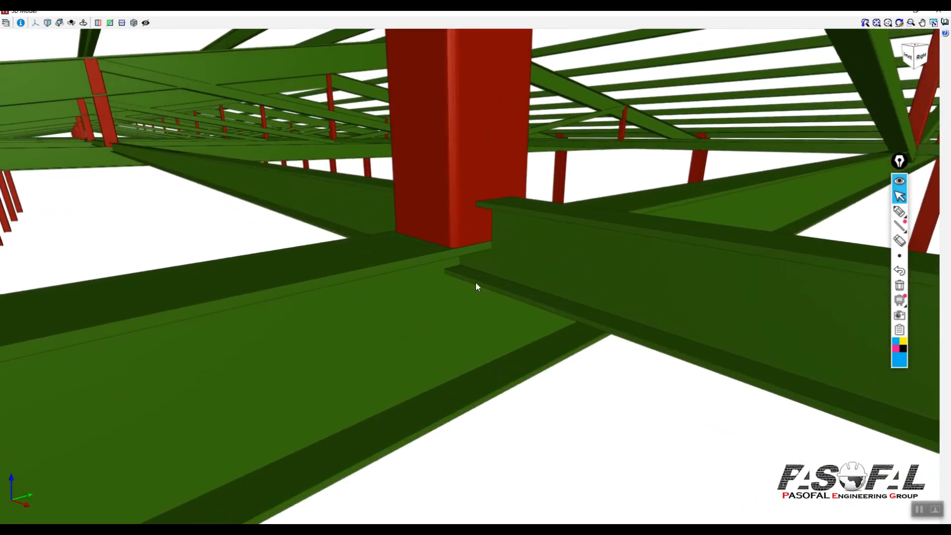
pyautogui.scroll(1, 485, 247)
pyautogui.scroll(-3, 473, 295)
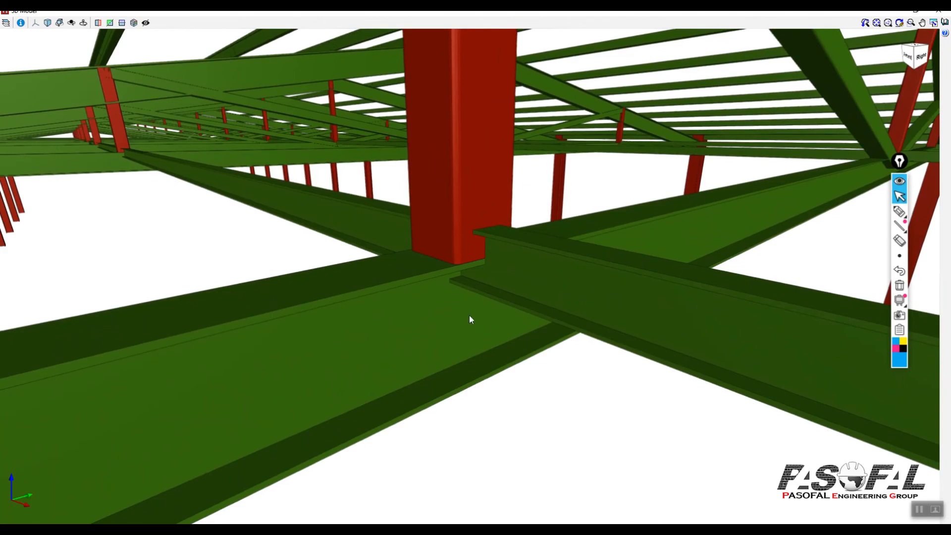
pyautogui.scroll(-2, 469, 319)
pyautogui.click(934, 14)
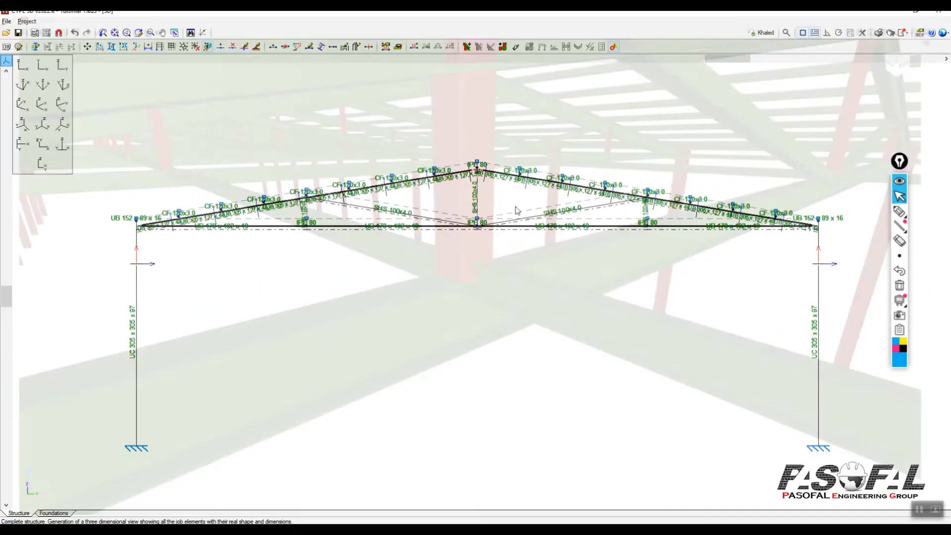
# Step: Set the global Z displacement of the three IPE 80 bars at the bottom chord to -300 mm
pyautogui.click(113, 21)
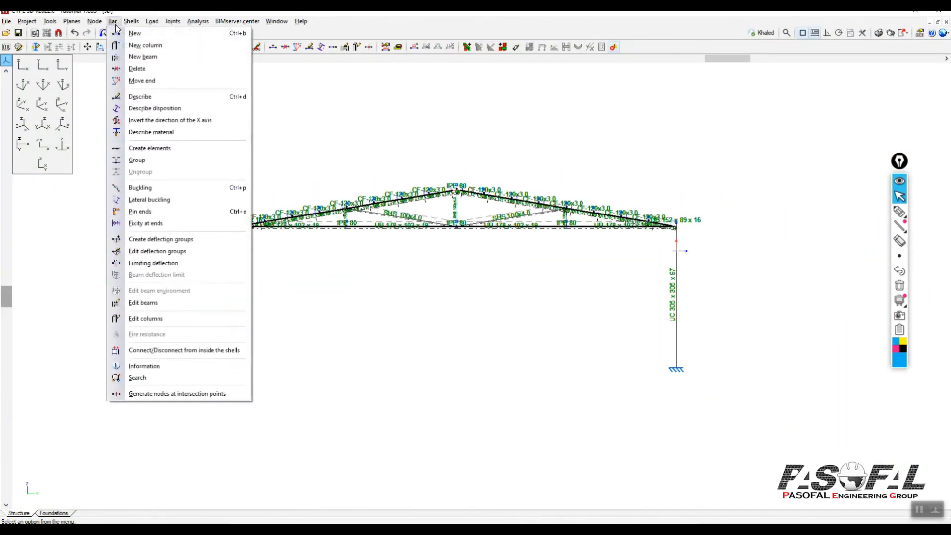
pyautogui.click(148, 120)
pyautogui.scroll(3, 341, 241)
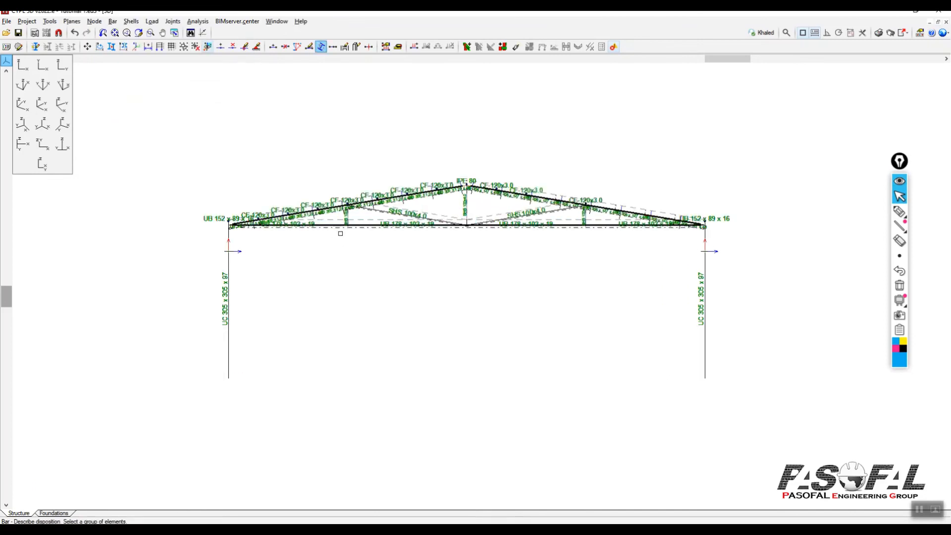
pyautogui.scroll(3, 335, 206)
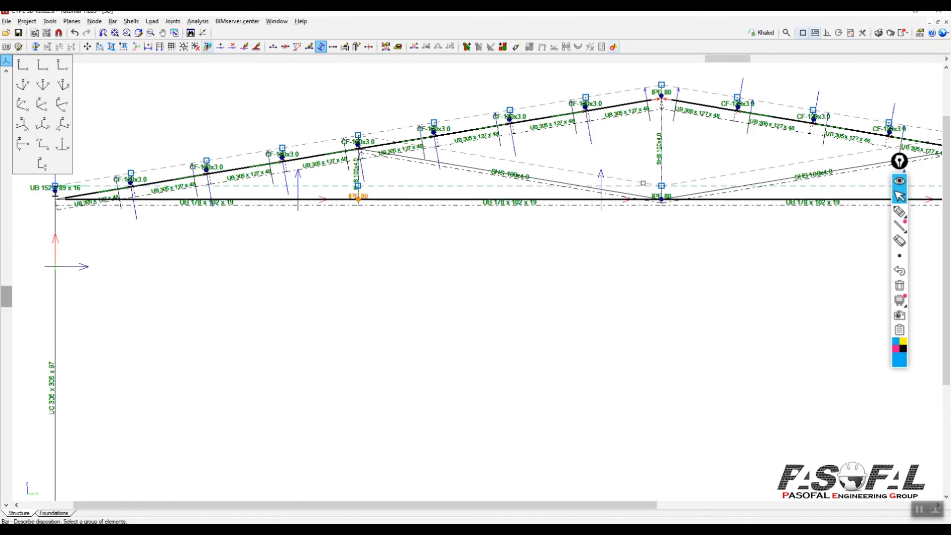
pyautogui.moveTo(663, 233); pyautogui.dragTo(820, 230, button='middle')
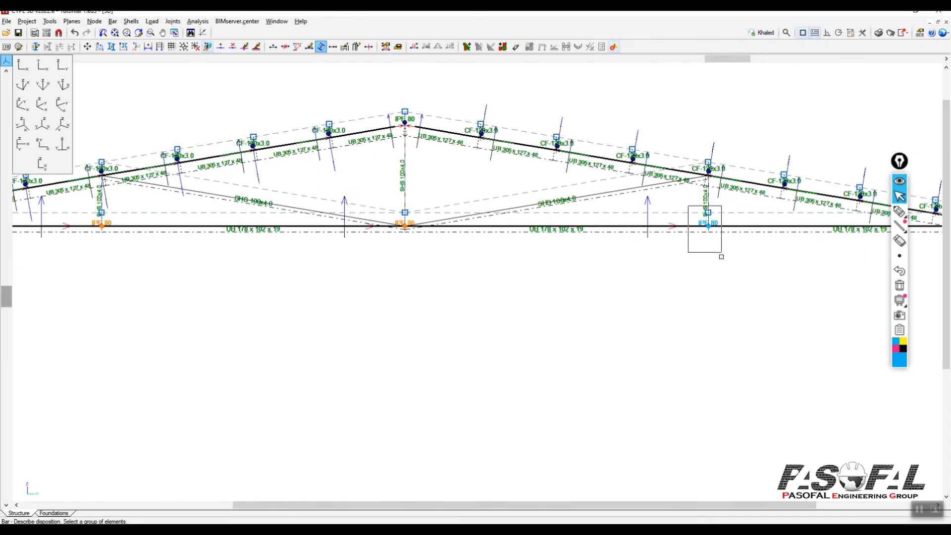
pyautogui.click(338, 326)
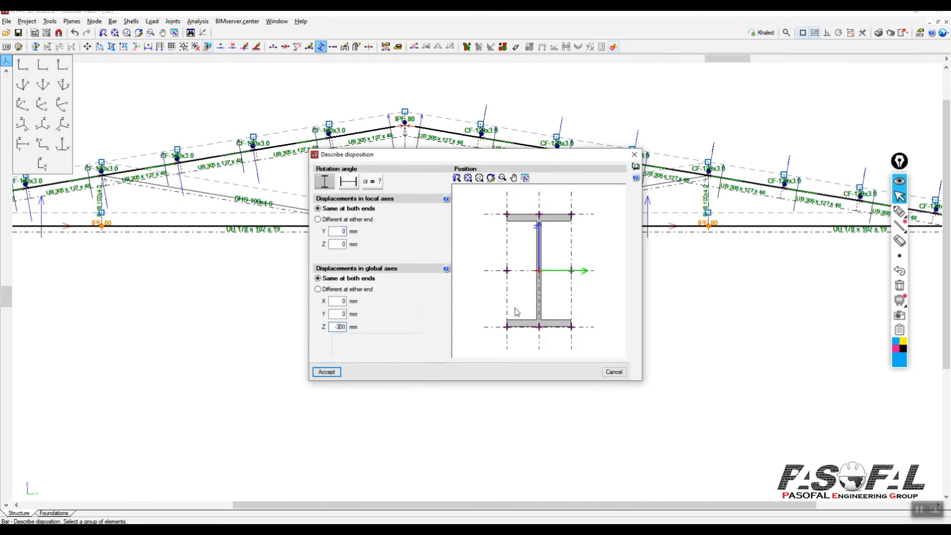
pyautogui.click(333, 375)
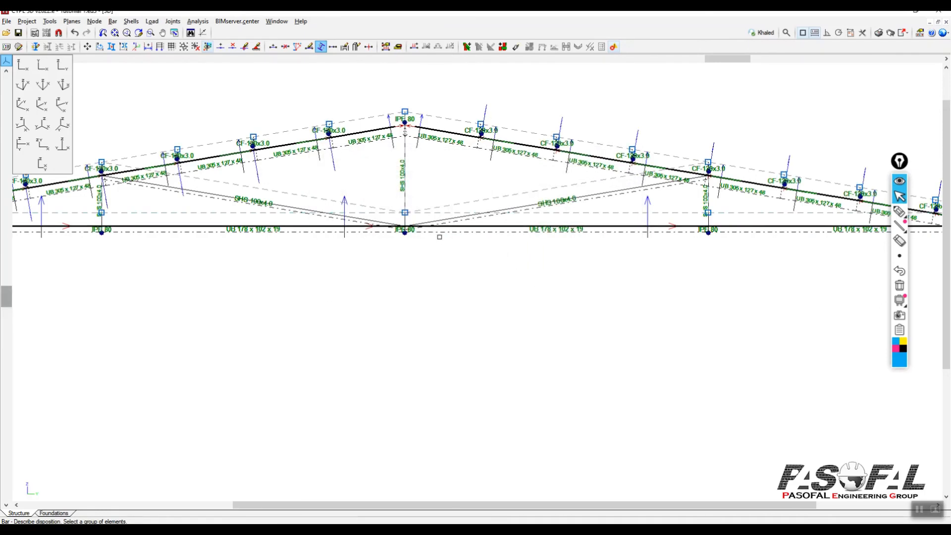
# Step: Generate the 3D view of the complete structure and examine how the lower IPE 80 bars meet the bottom chord and post
pyautogui.click(47, 22)
pyautogui.moveTo(95, 238)
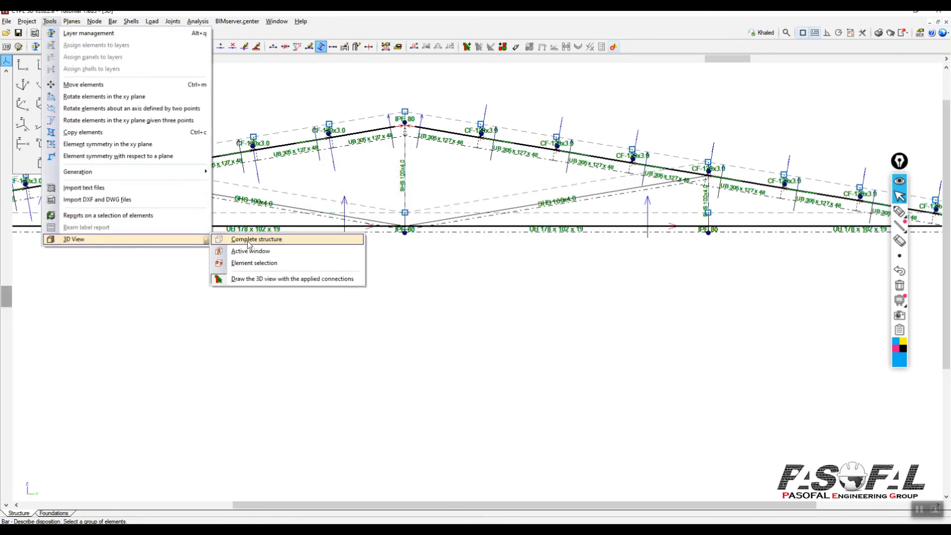
pyautogui.click(258, 241)
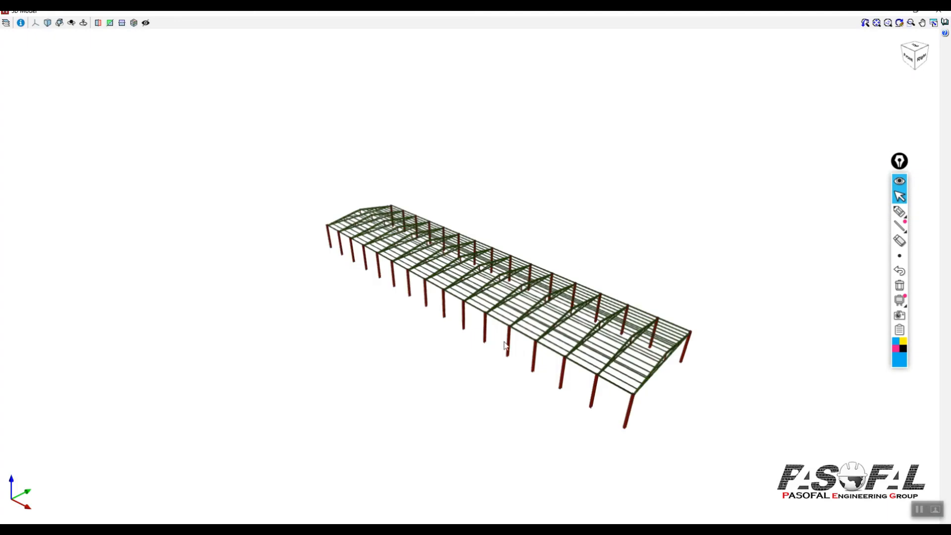
pyautogui.scroll(5, 497, 300)
pyautogui.scroll(3, 497, 301)
pyautogui.keyDown('shift'); pyautogui.moveTo(499, 297); pyautogui.dragTo(587, 237, button='middle'); pyautogui.keyUp('shift')
pyautogui.scroll(8, 552, 286)
pyautogui.scroll(10, 610, 248)
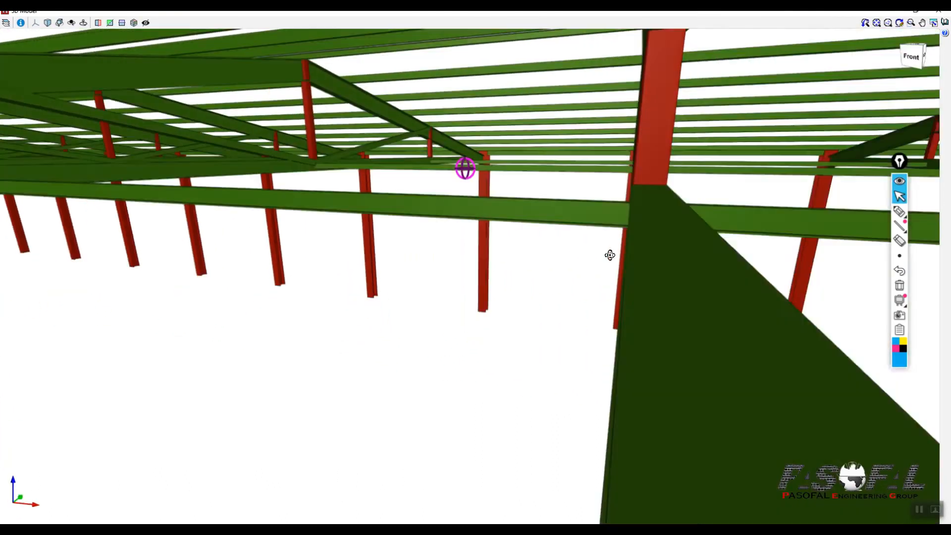
# Step: Examine up close in 3D how the CF purlins sit on the sloping rafter
pyautogui.scroll(-15, 499, 289)
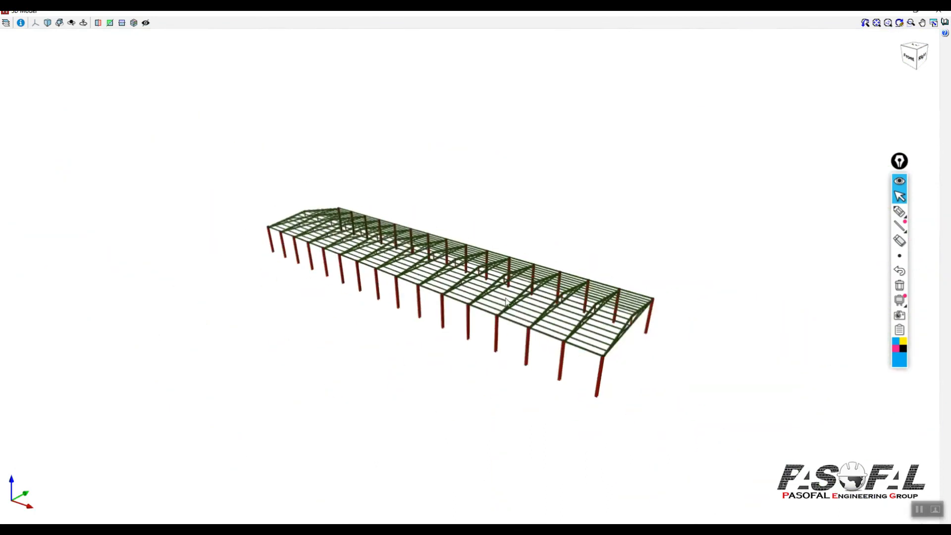
pyautogui.keyDown('shift'); pyautogui.moveTo(638, 346); pyautogui.dragTo(536, 287, button='middle'); pyautogui.keyUp('shift')
pyautogui.scroll(10, 606, 304)
pyautogui.scroll(8, 607, 305)
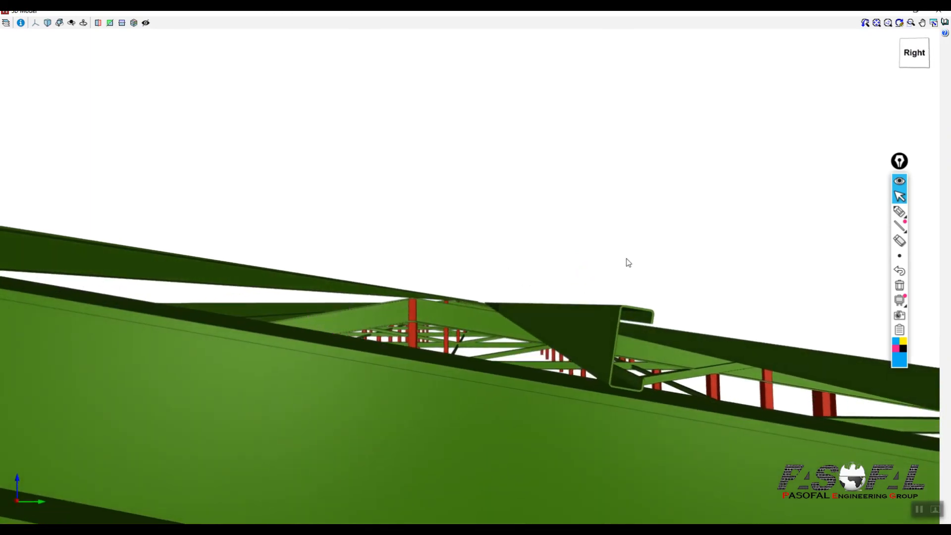